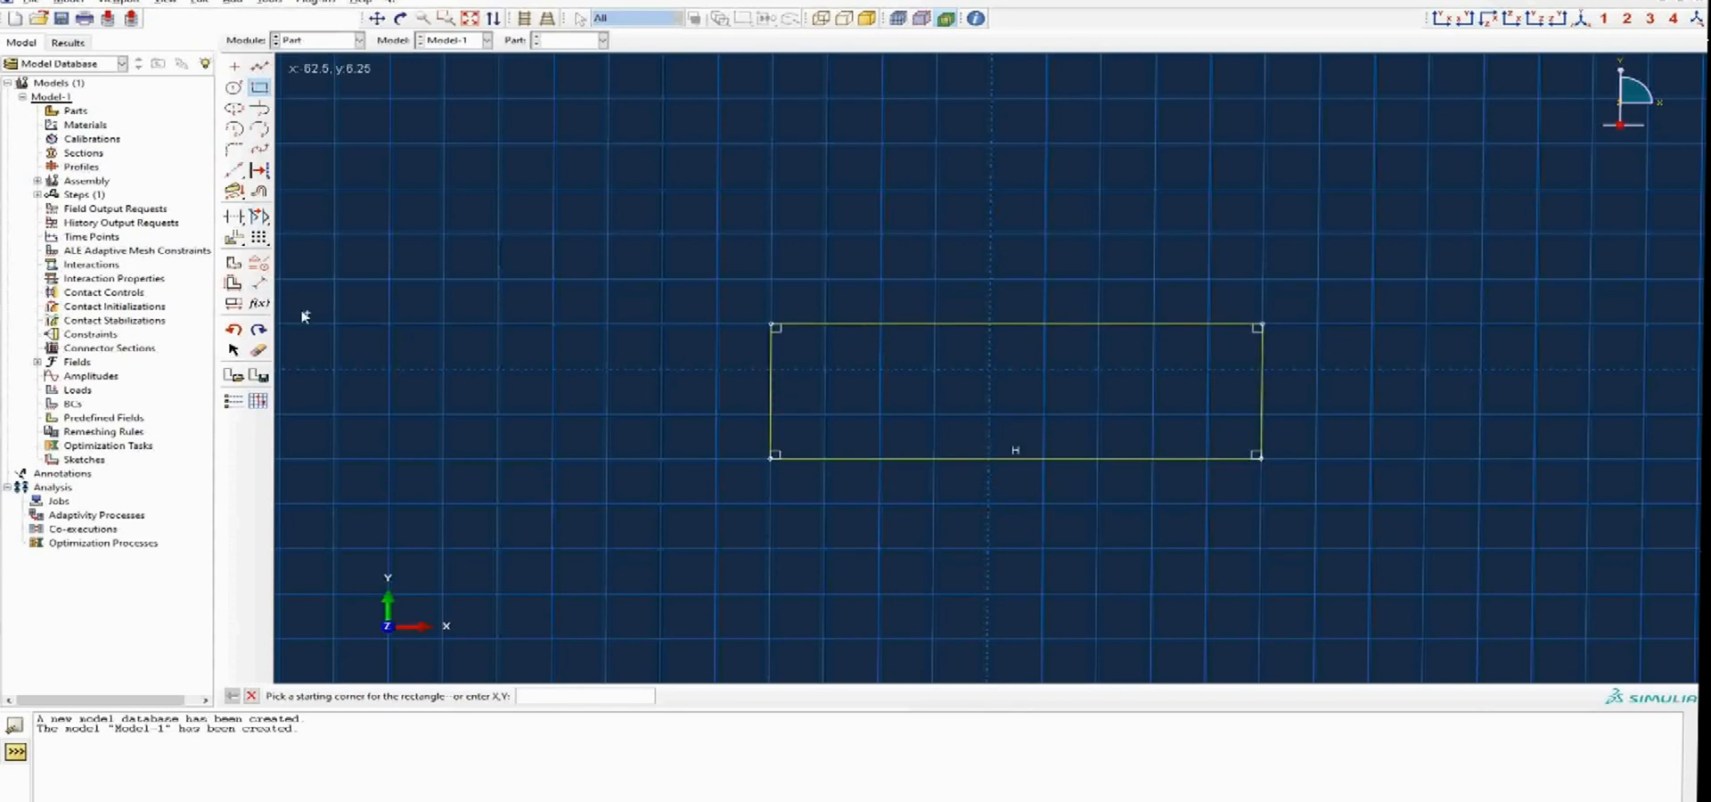
Dimension the rectangle's upper horizontal edge and set its length to 50.
left_click(264, 287)
left_click(912, 331)
left_click(905, 257)
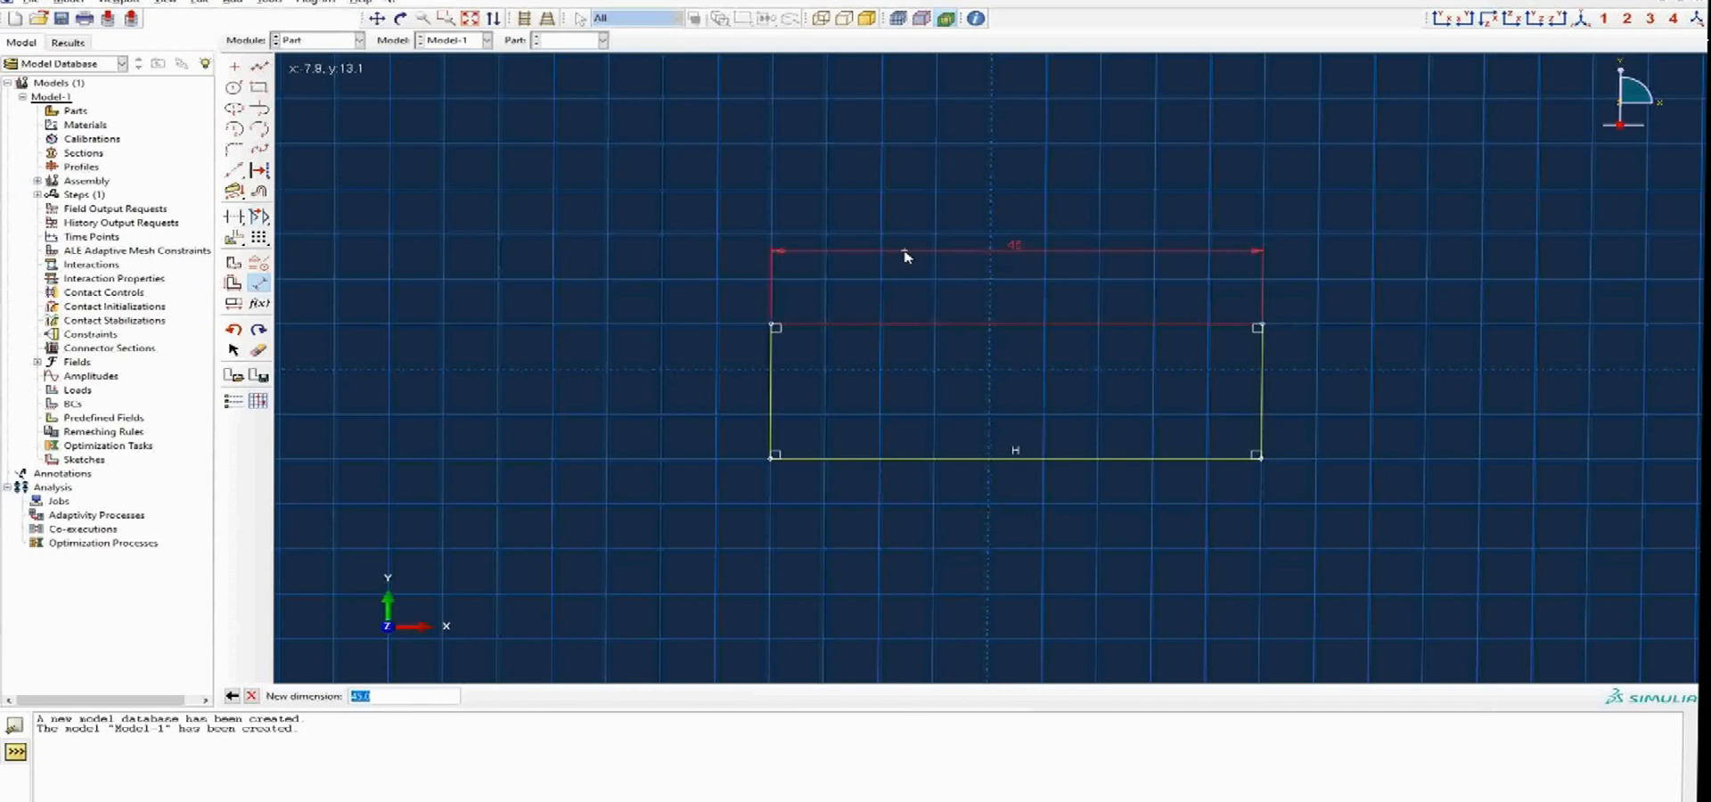
type("50")
key("Return")
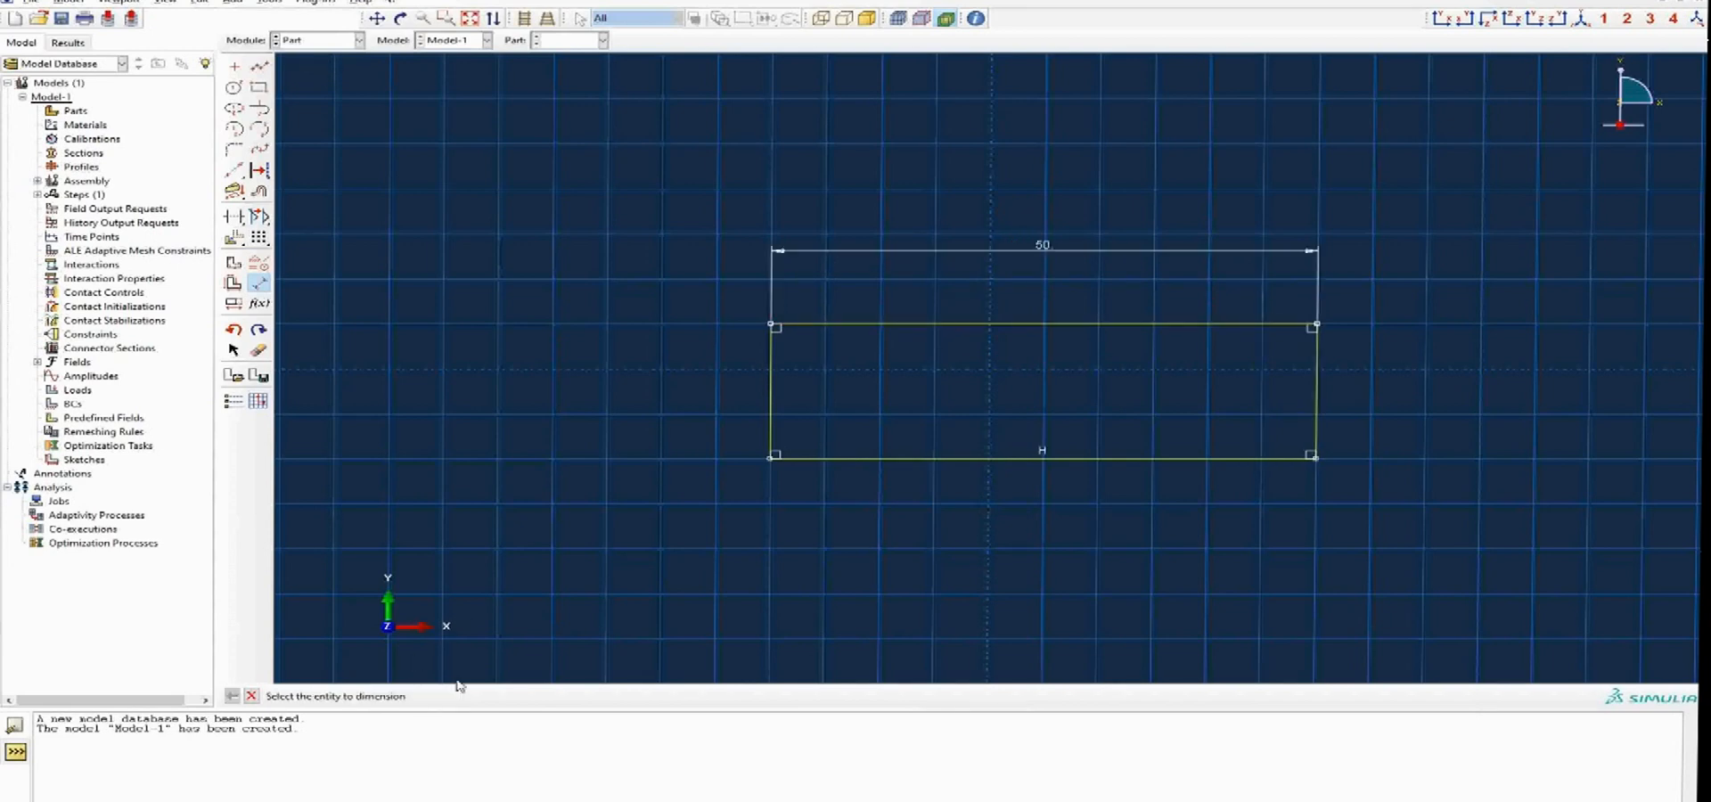
Dimension the rectangle's left vertical edge, set its length to 20 and leave the dimension tool.
left_click(770, 401)
left_click(660, 401)
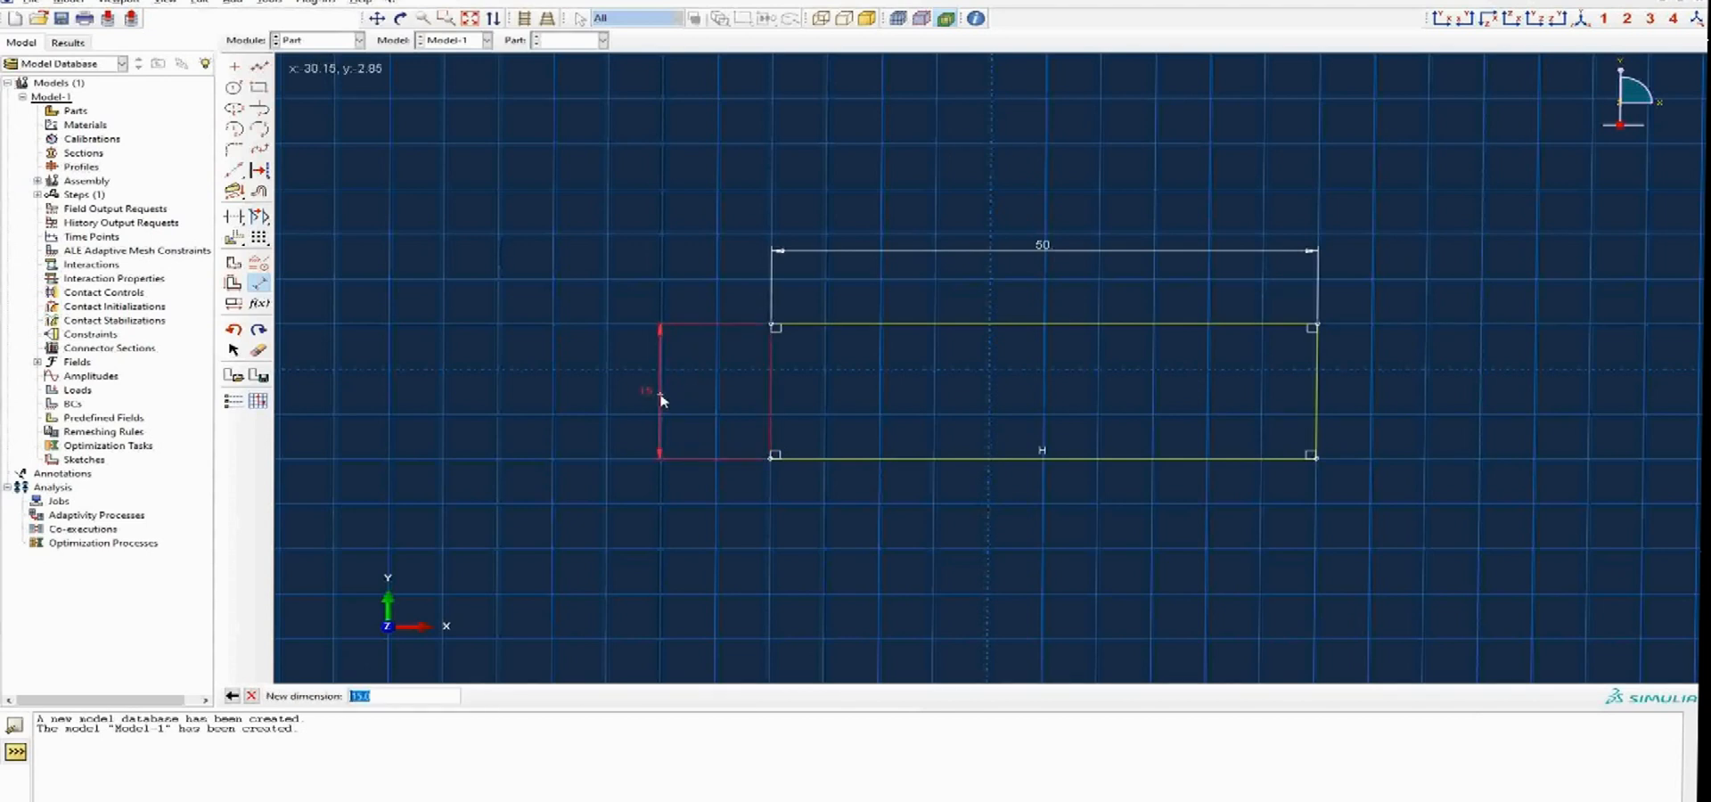
type("20")
key("Return")
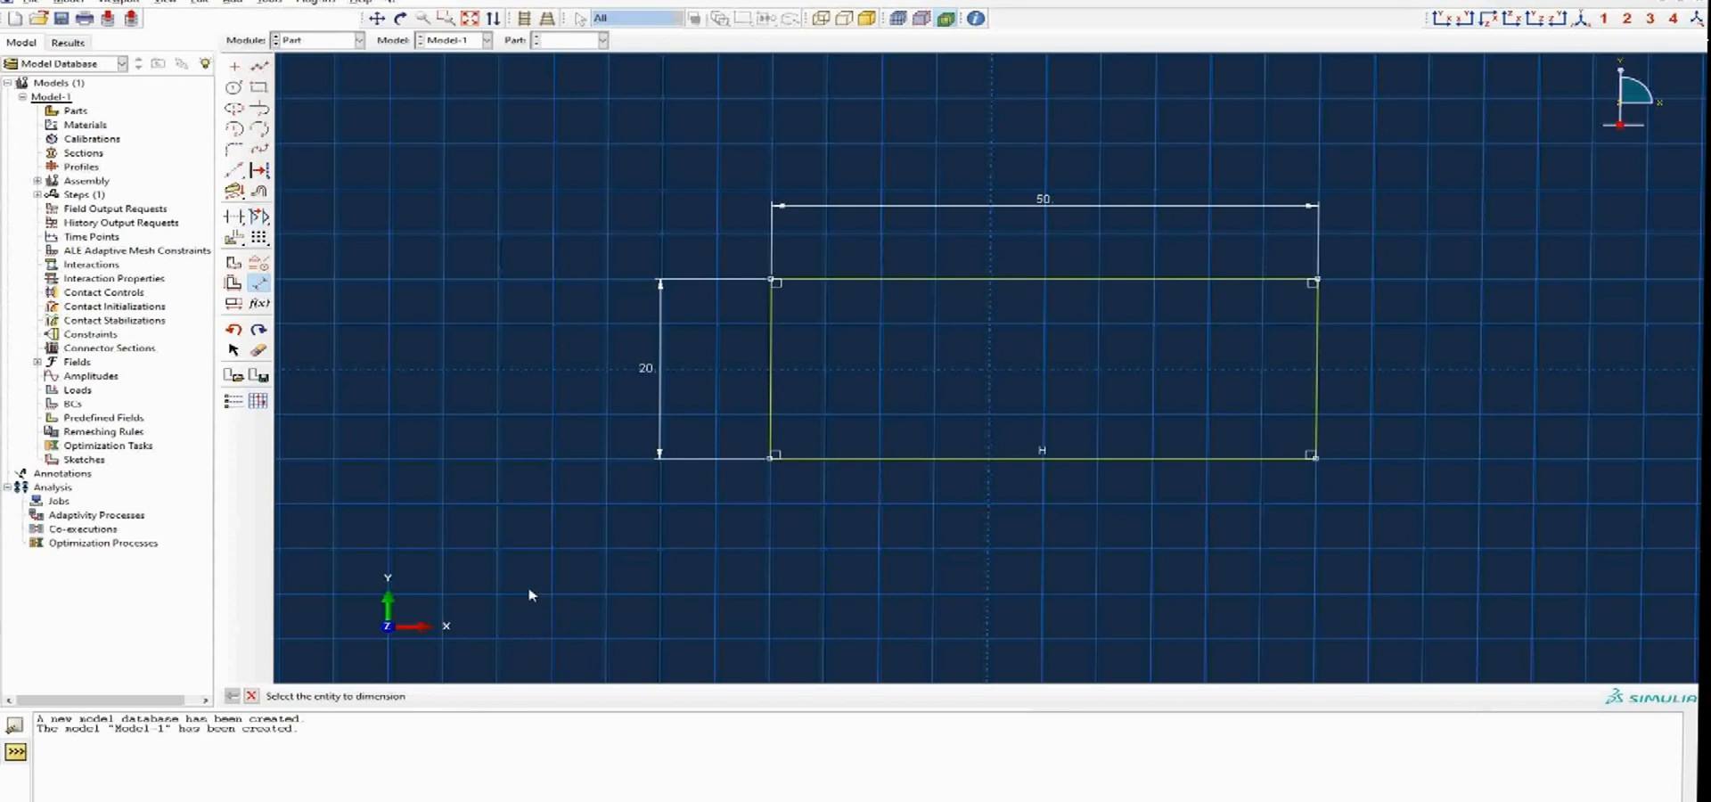
left_click(251, 696)
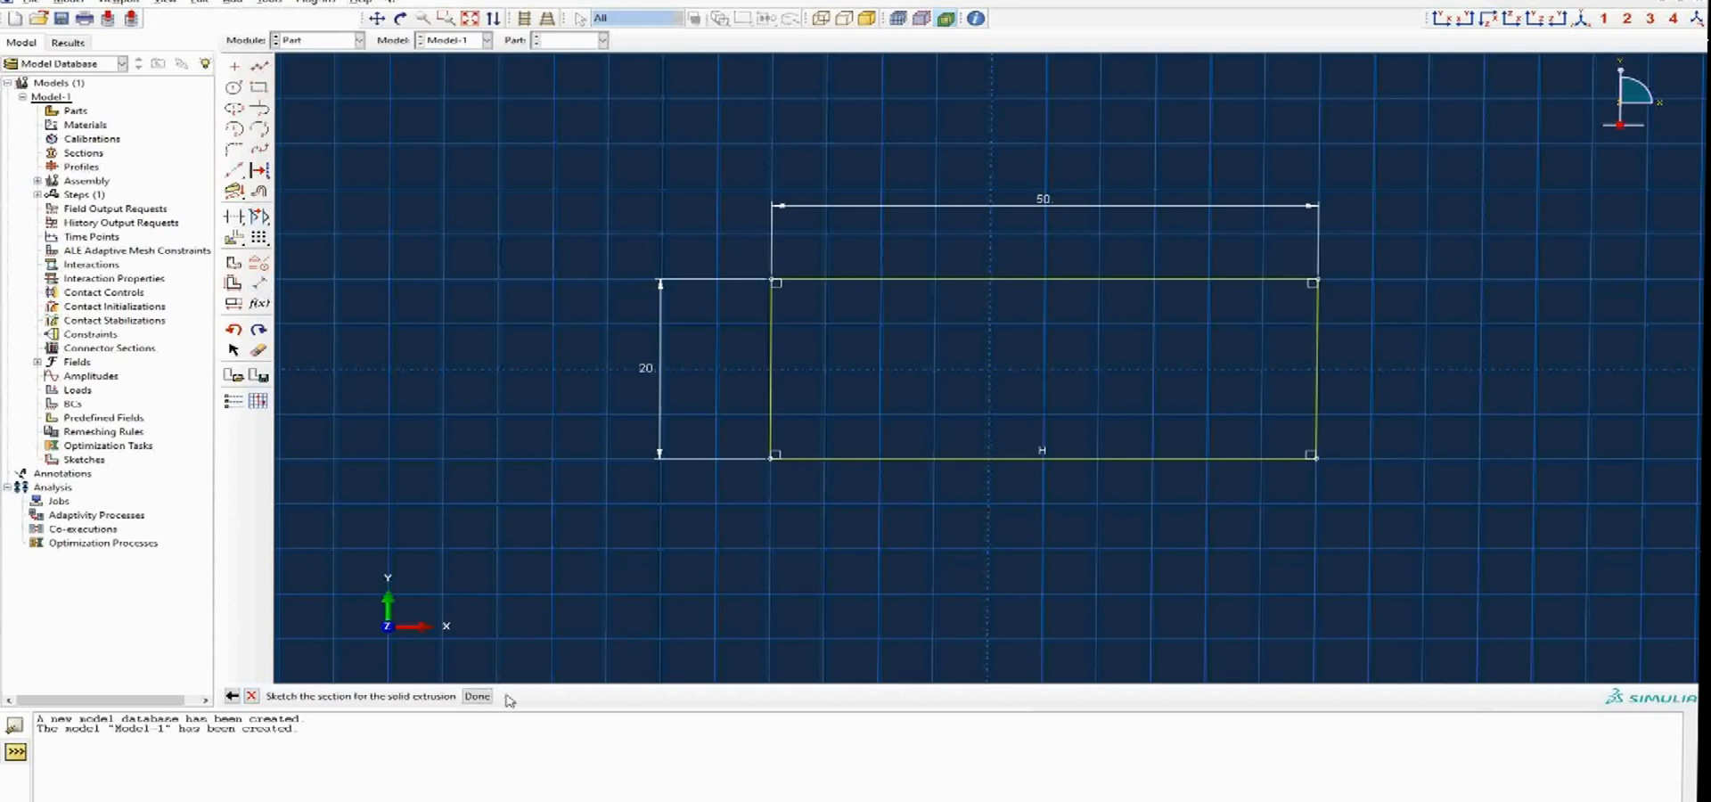
Finish the rectangle sketch and extrude it as a solid with a depth of 100.
left_click(478, 697)
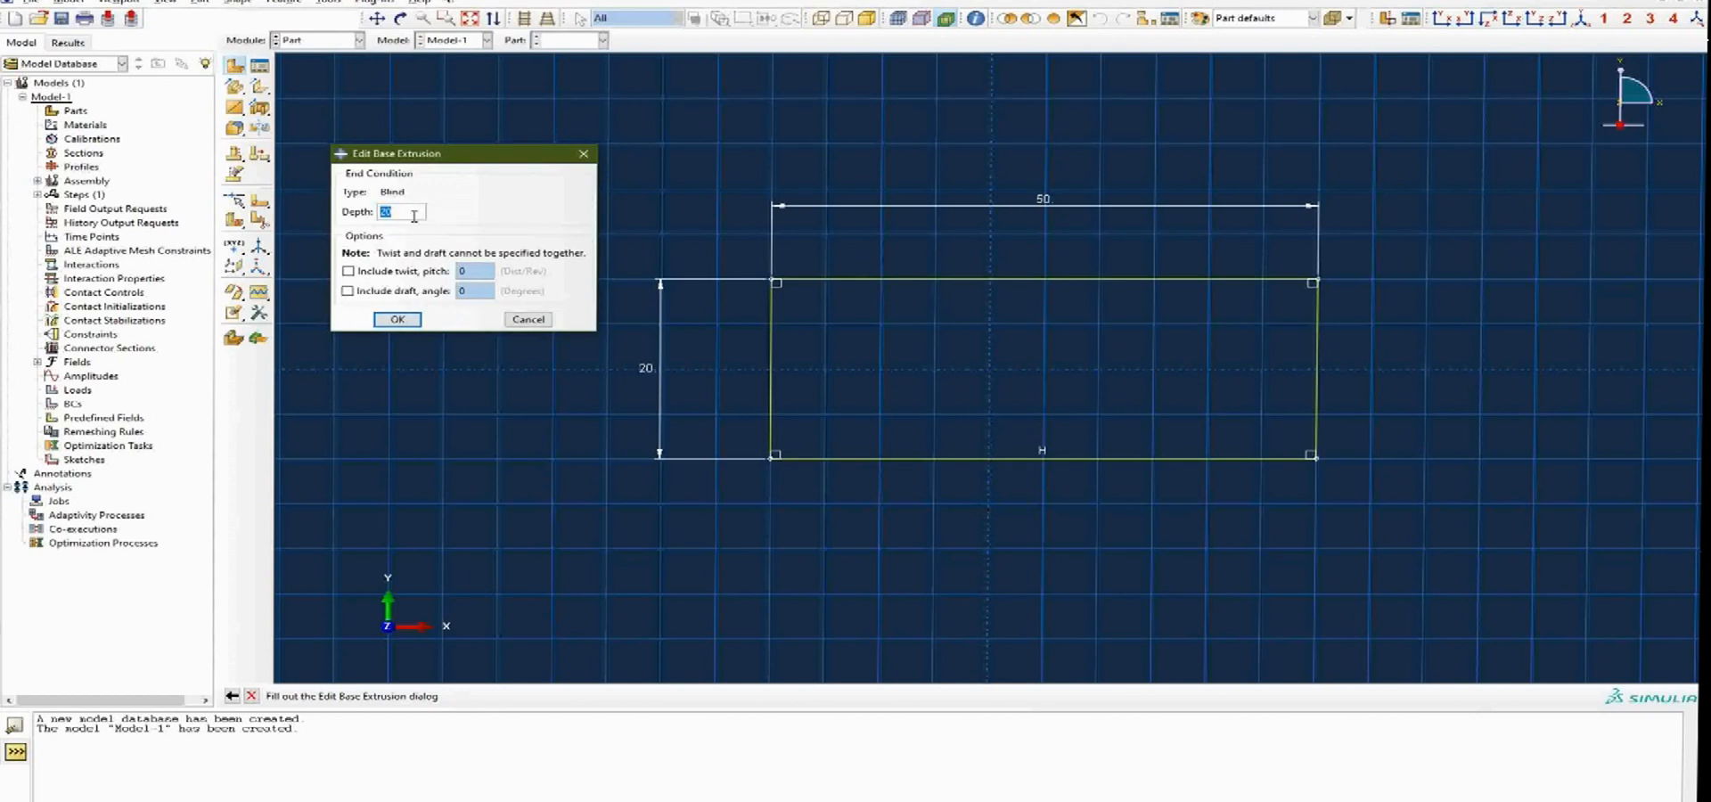
type("100")
left_click(397, 319)
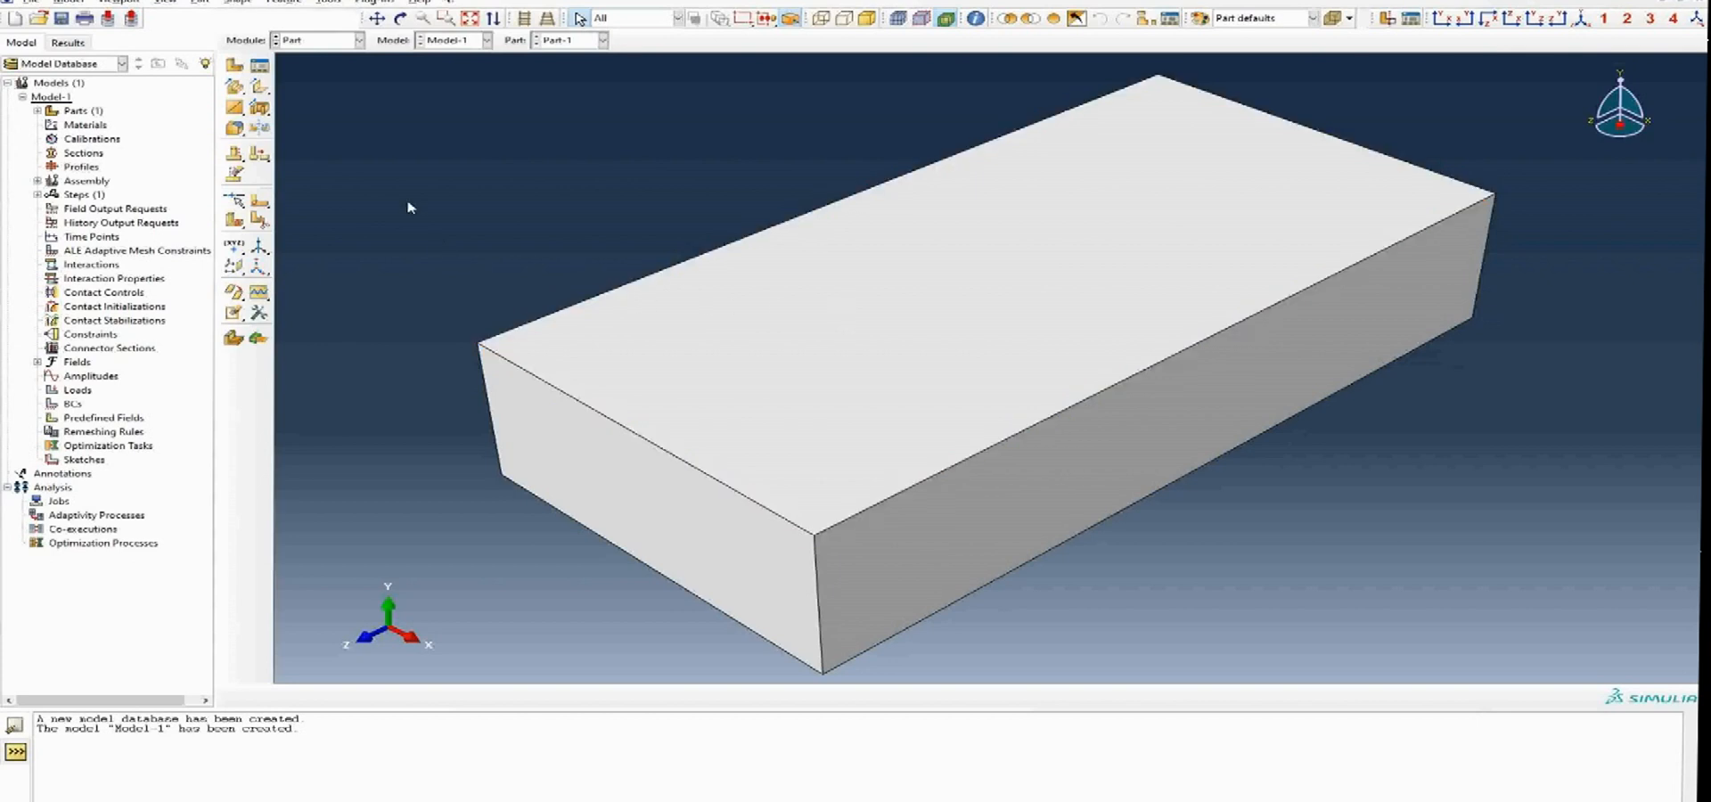
Create a new 3D deformable part named Revolution, using a solid base feature of type Revolution.
key("alt+Tab")
left_click(237, 68)
type("REvolution")
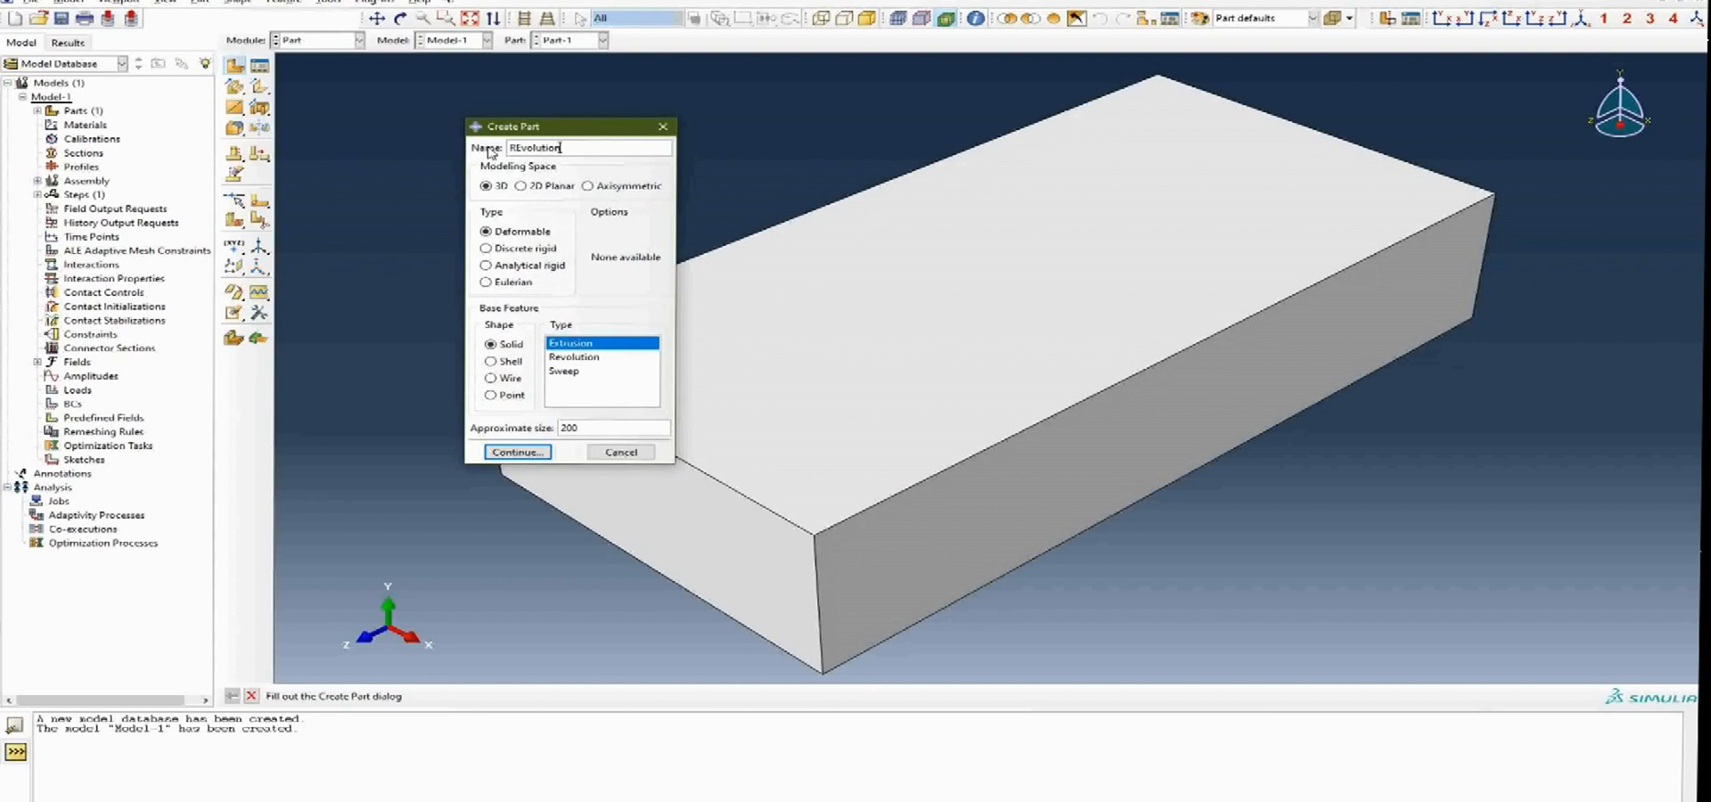
left_click_drag(529, 147, 517, 148)
type("e")
left_click(574, 357)
left_click(517, 452)
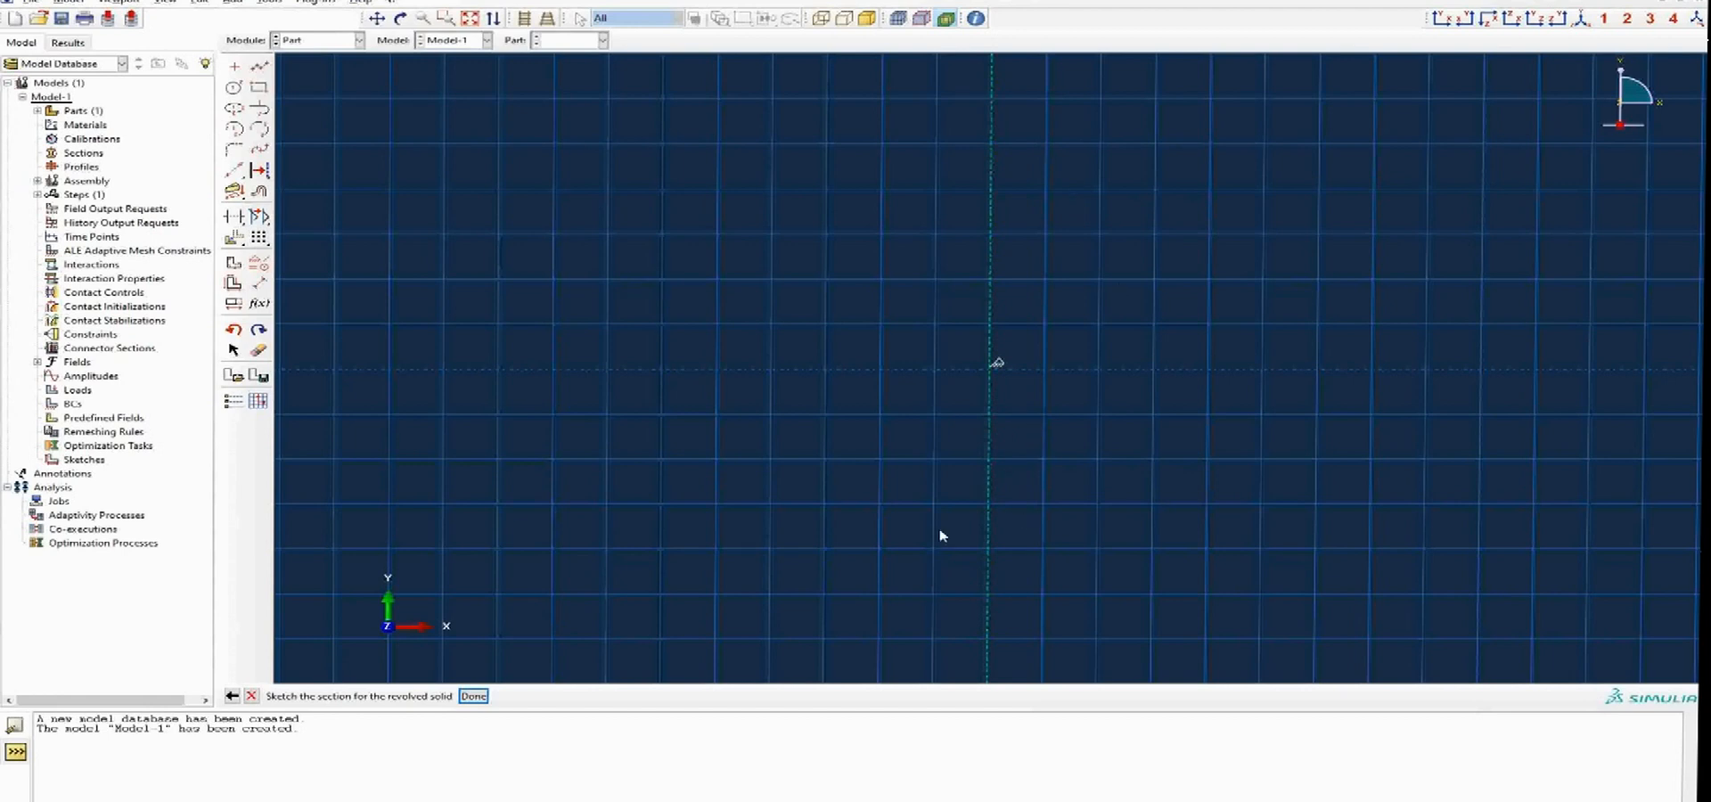
Sketch a circle of about 11 radius, centred on the horizontal axis to the left of the axis of revolution.
left_click(235, 88)
left_click(606, 370)
left_click(552, 459)
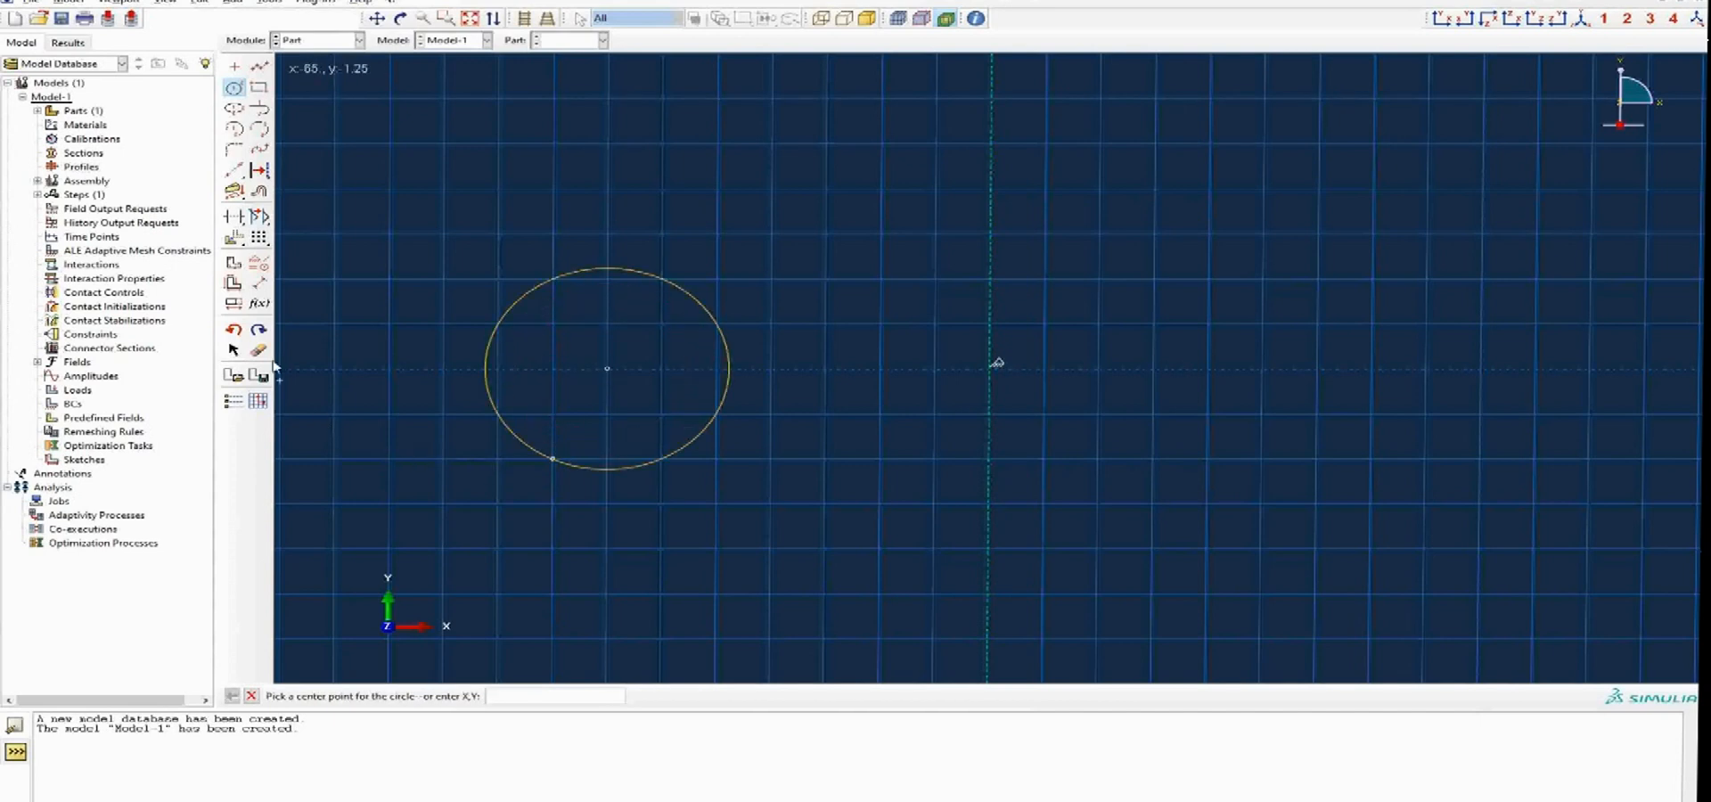
Dimension the circle, set its radius to 10 and leave the dimension tool.
left_click(258, 282)
left_click(496, 421)
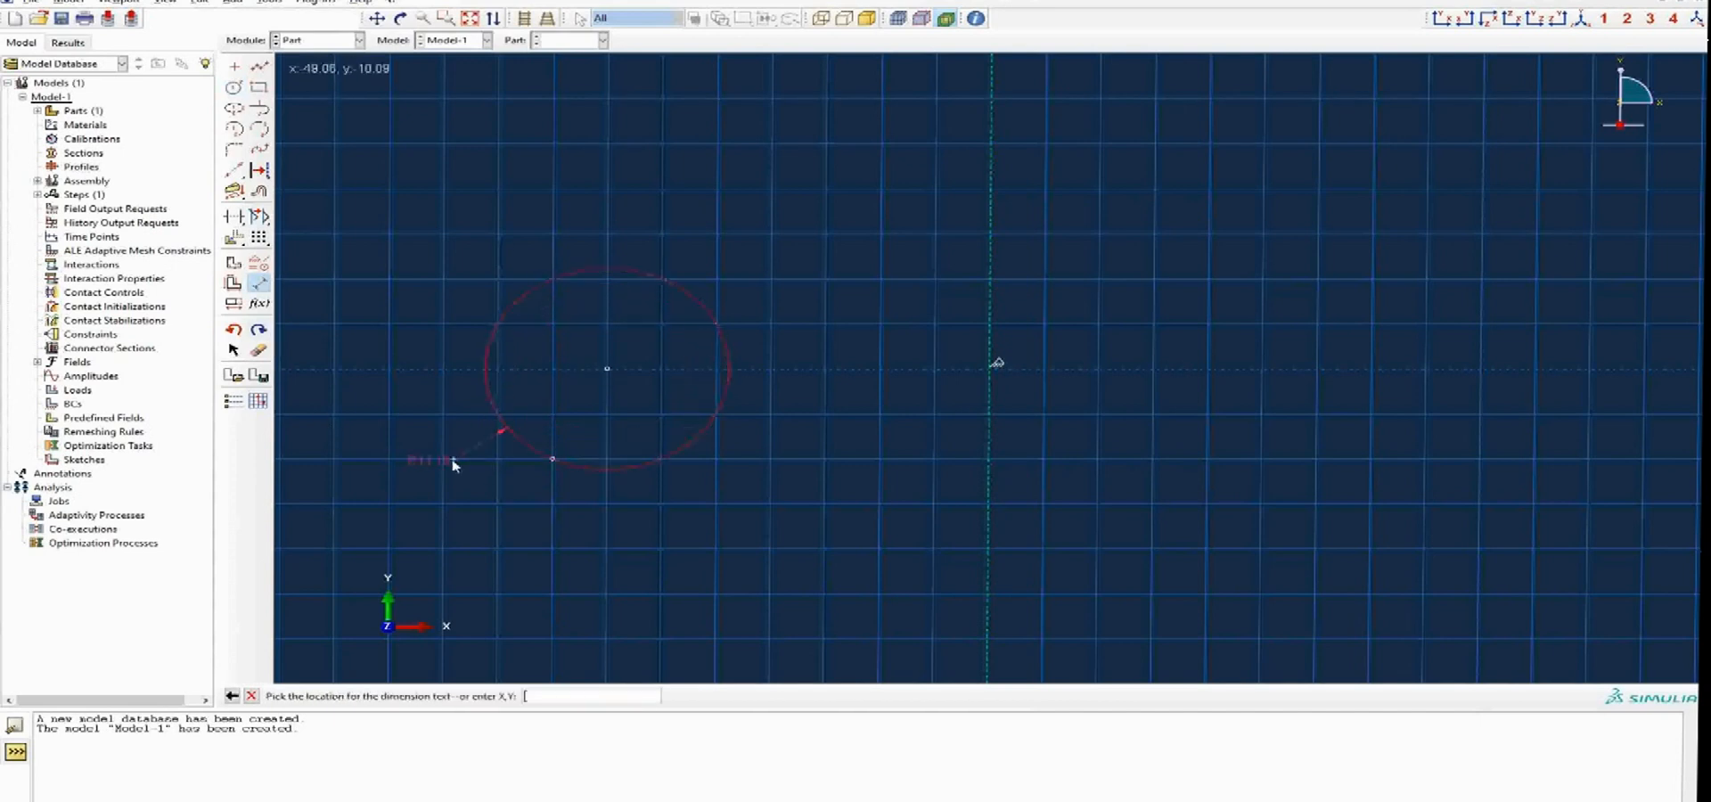
left_click(452, 464)
type("10")
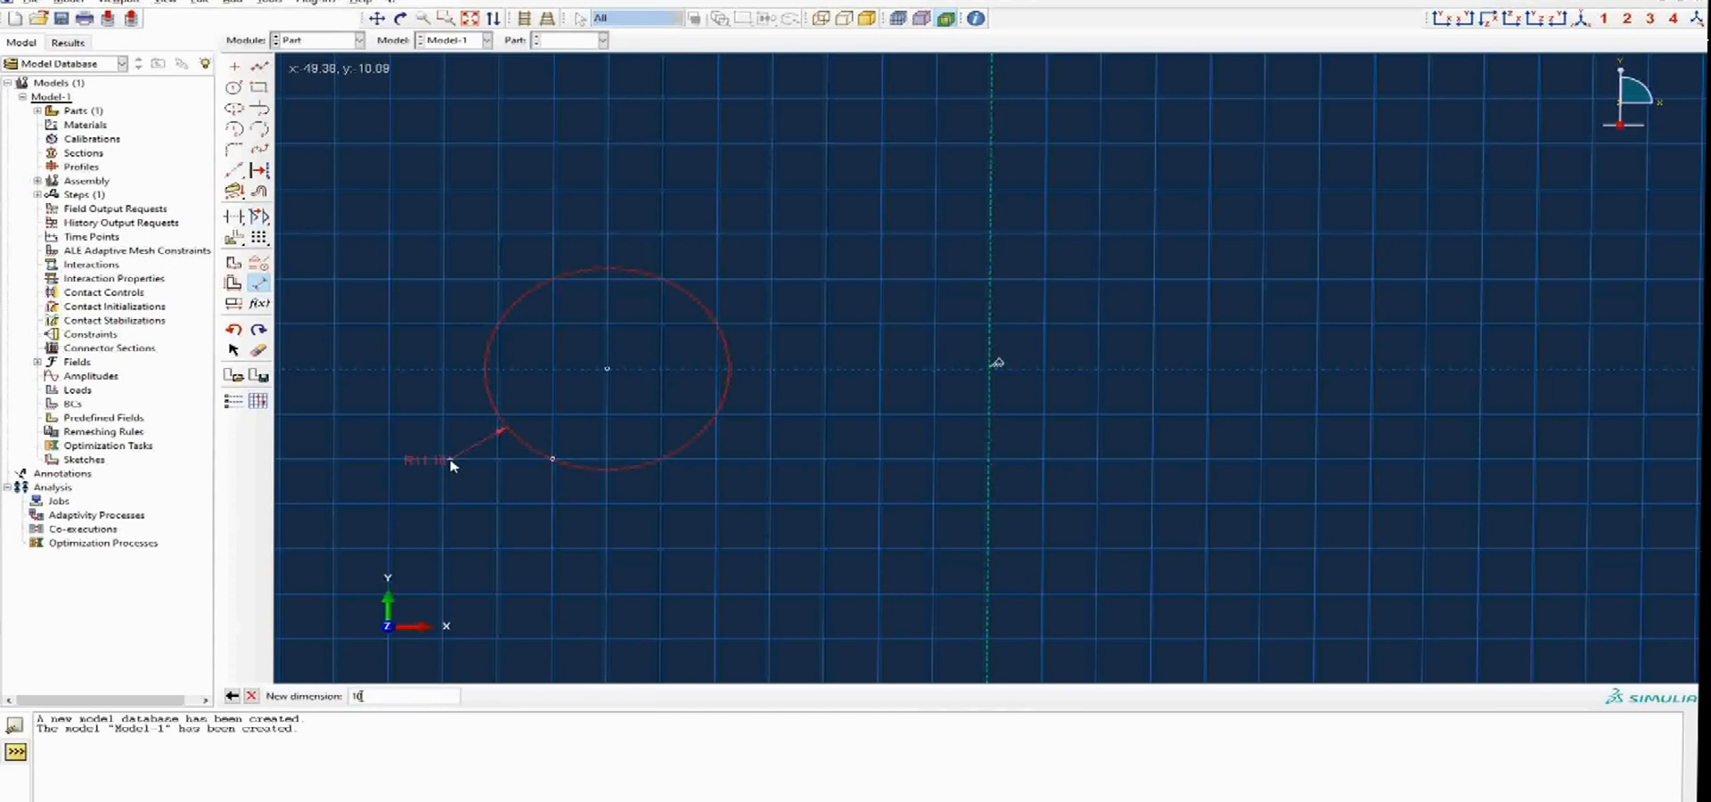
key("Return")
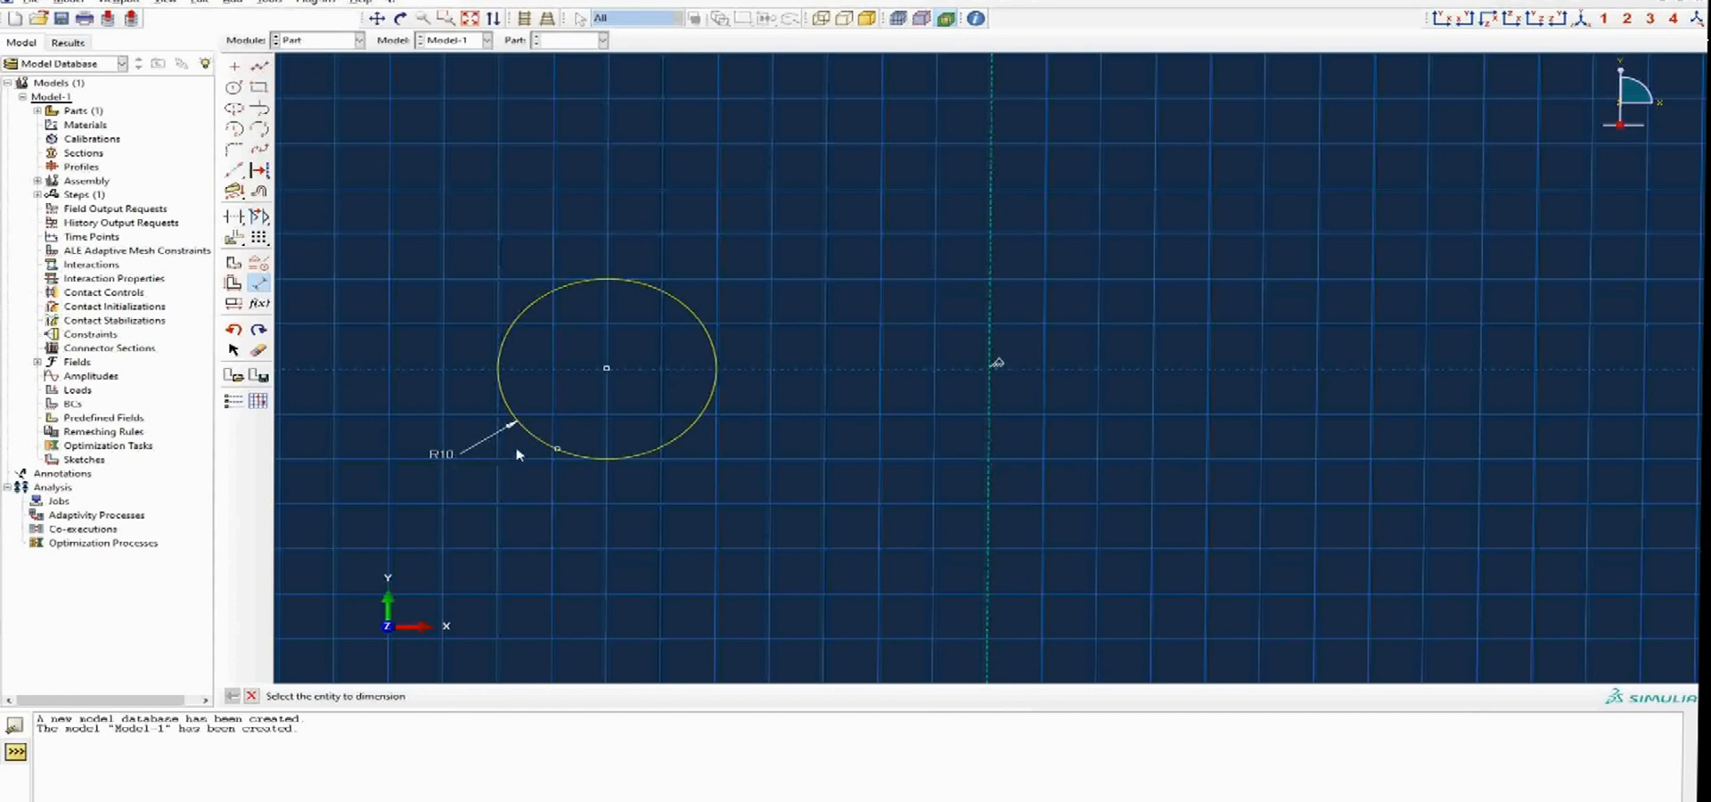
left_click(252, 696)
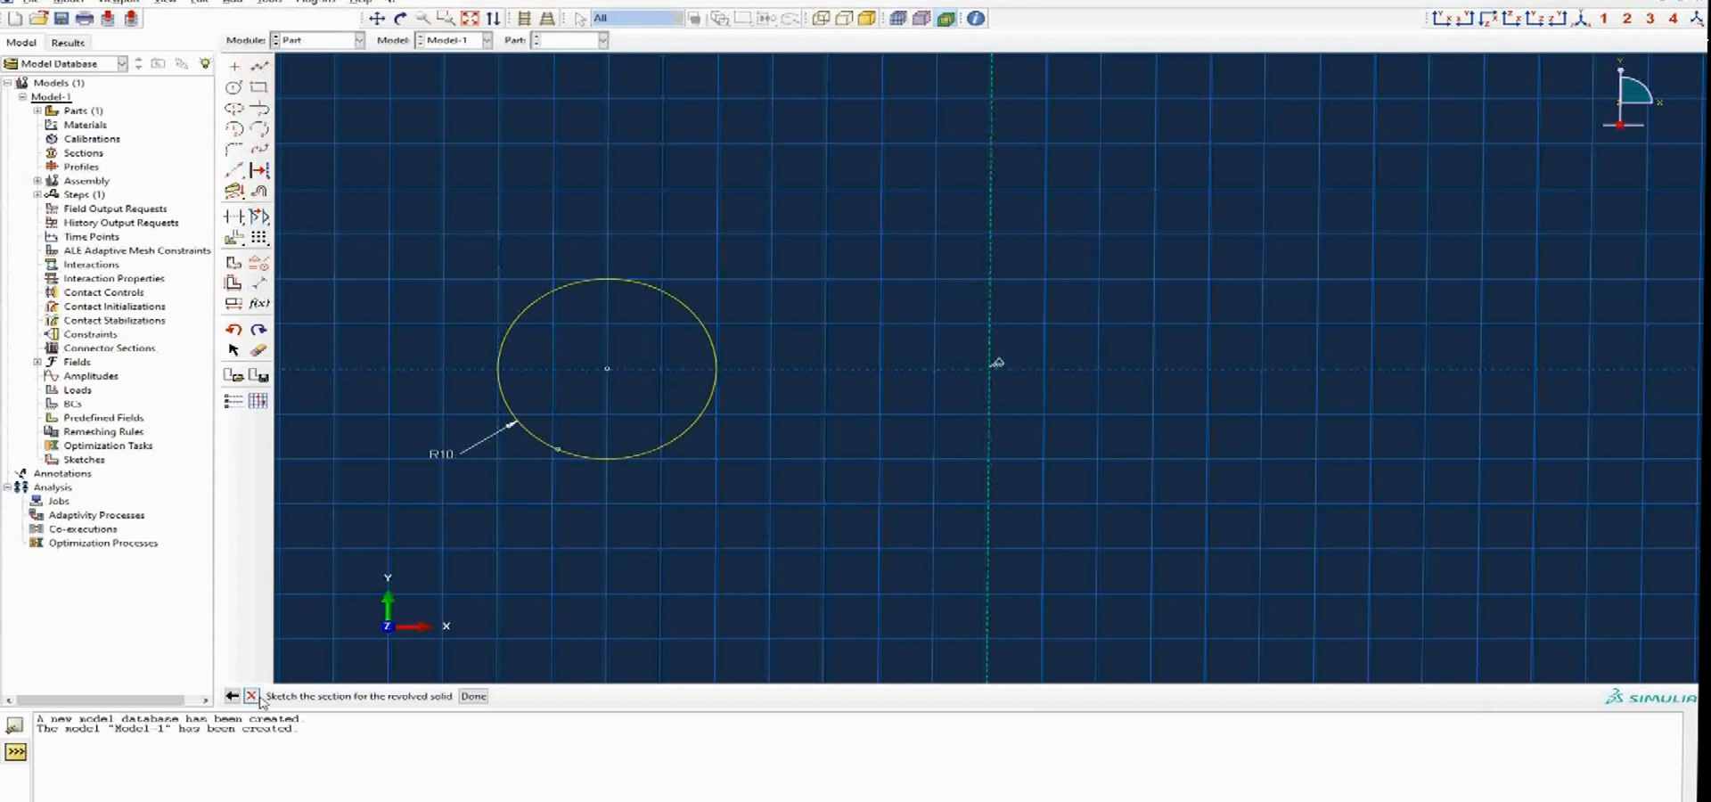
Finish the circle sketch and revolve it 180 degrees around the axis.
left_click(472, 697)
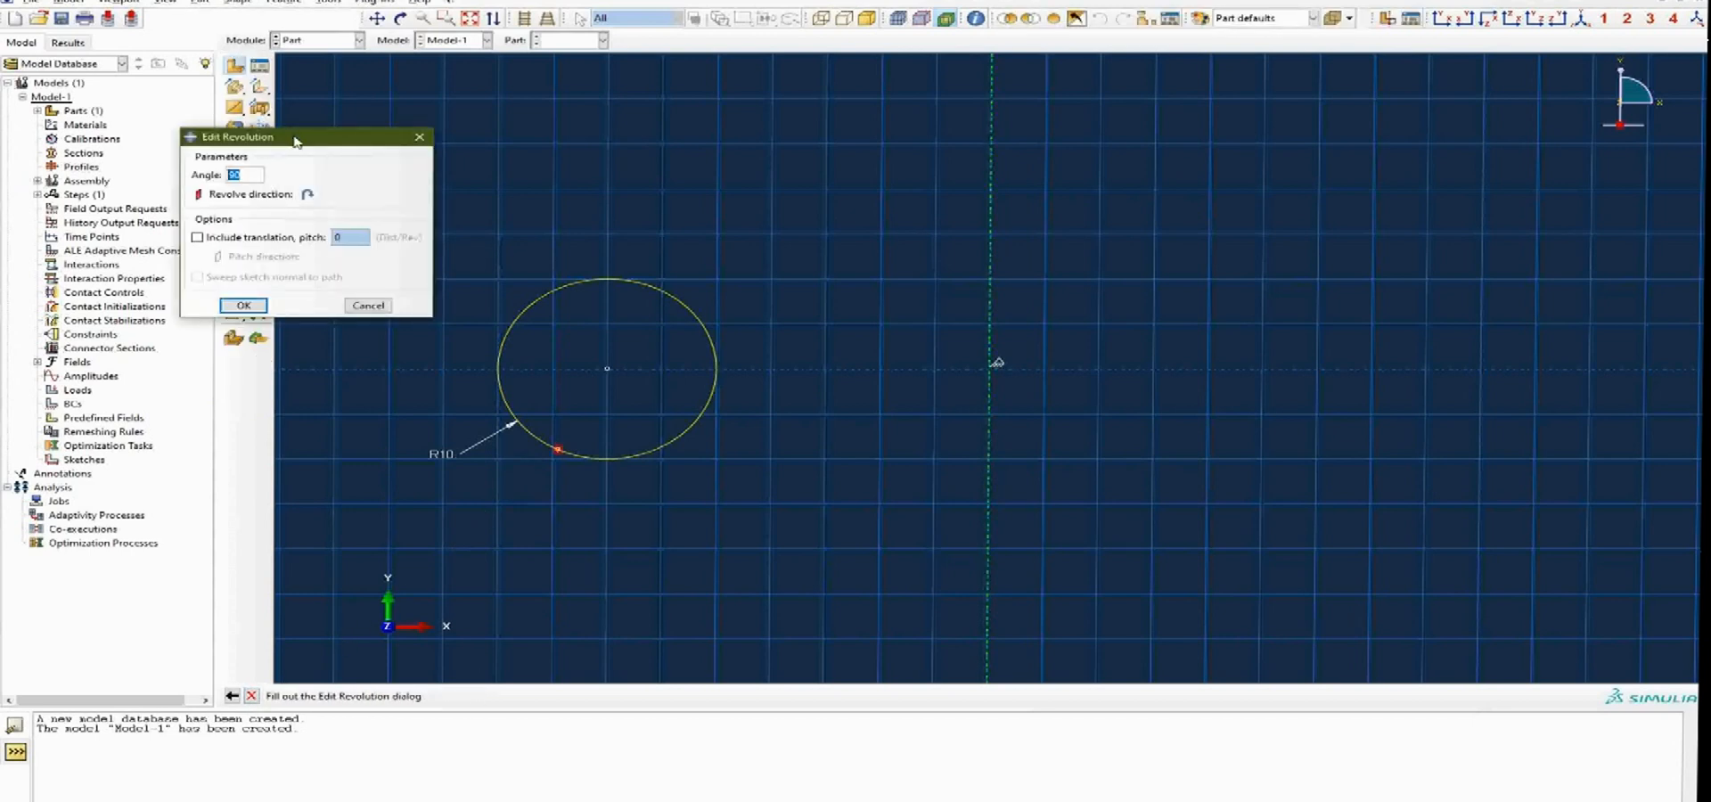
left_click_drag(295, 132, 388, 142)
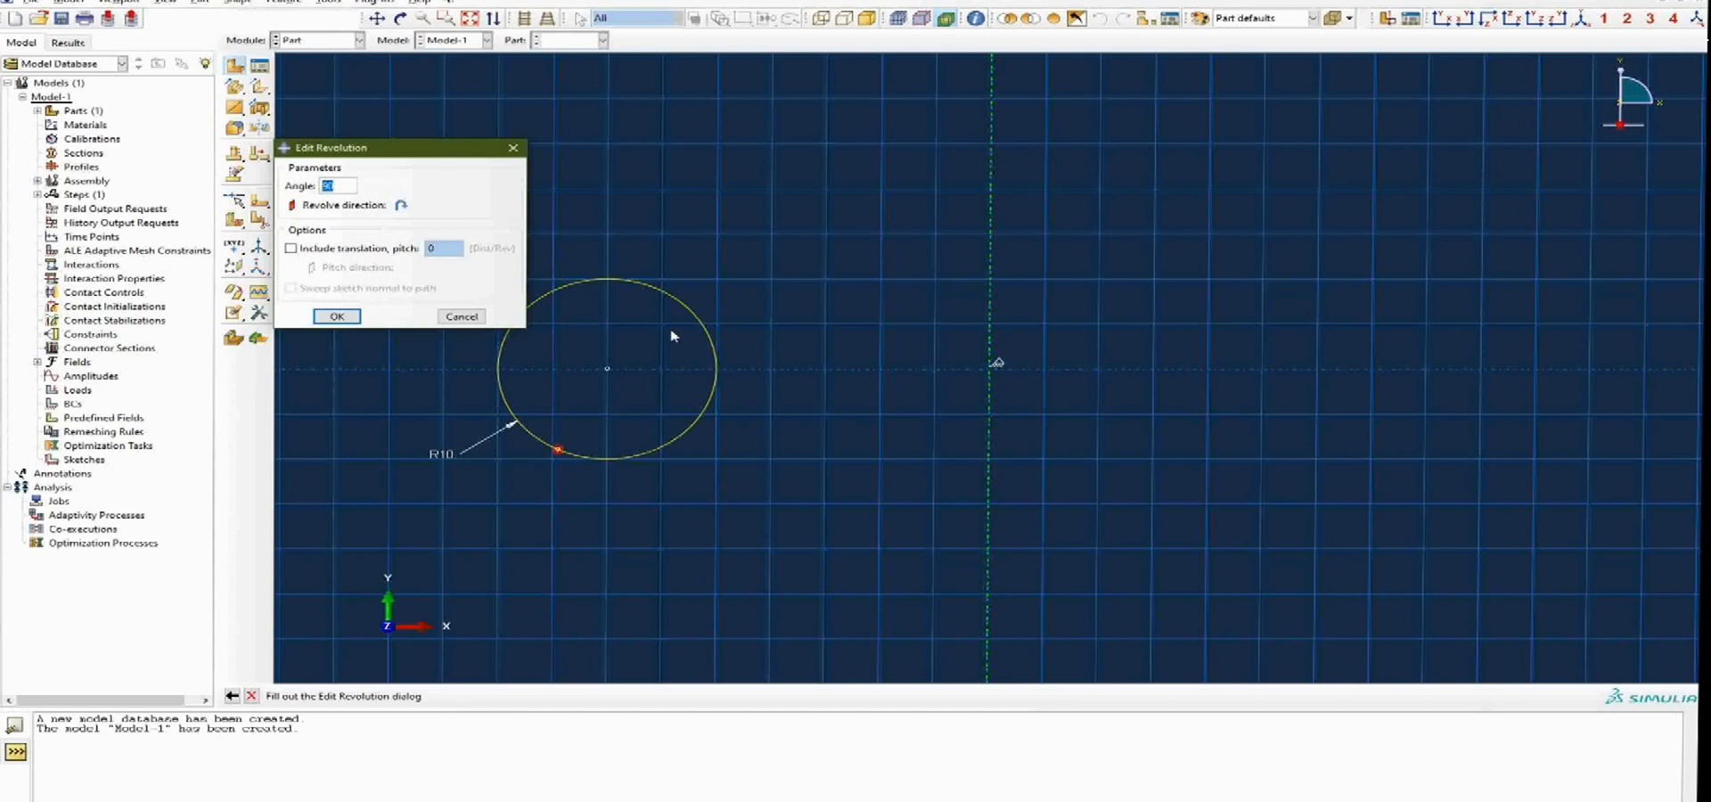
type("180")
left_click(350, 316)
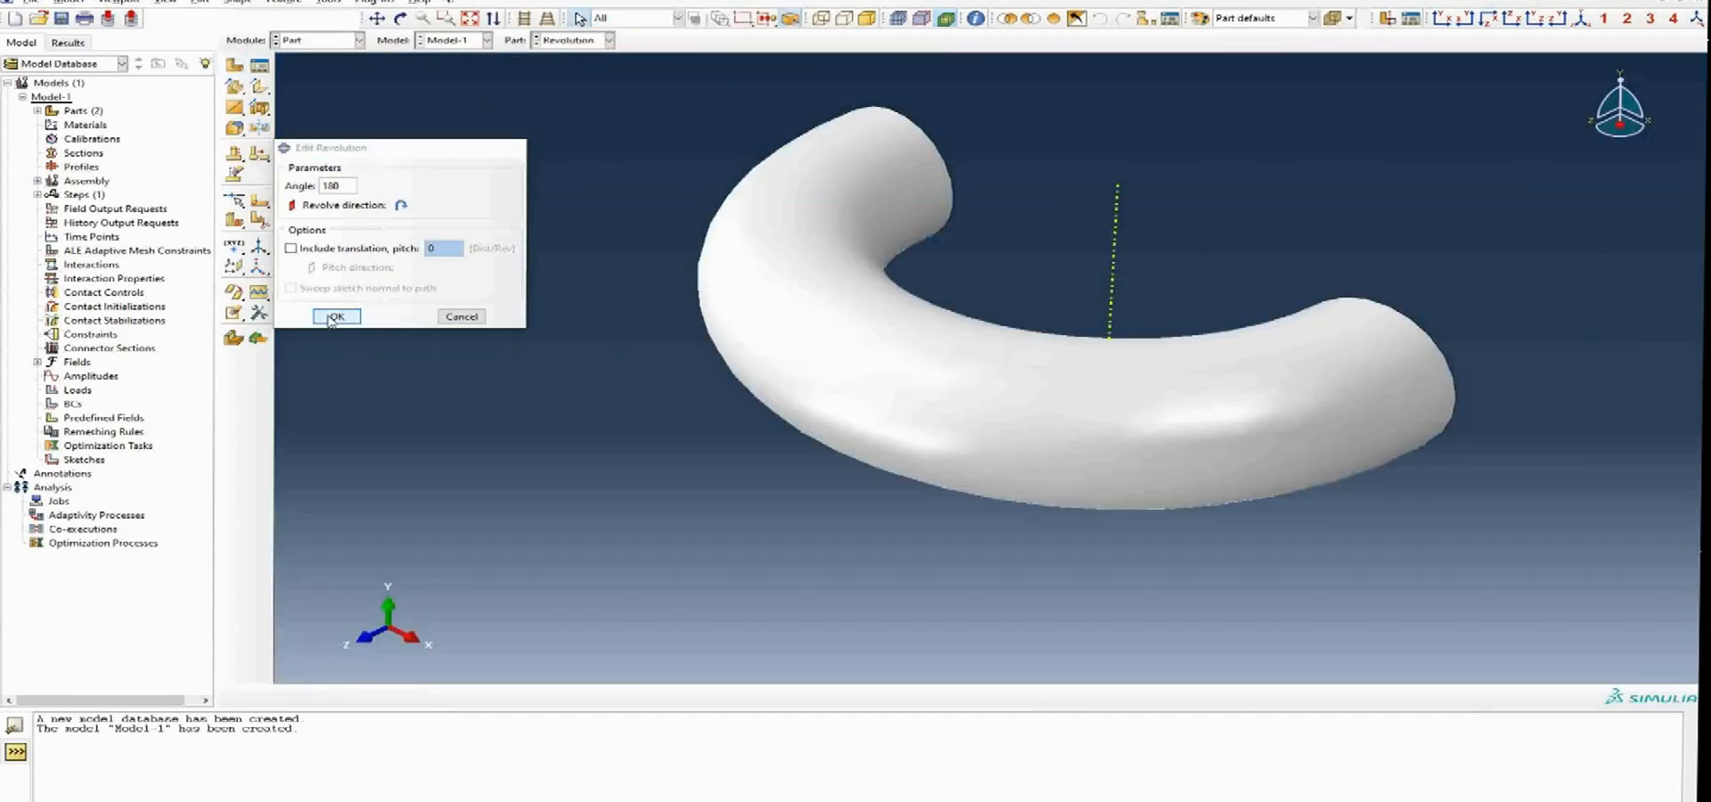
Examine the revolved solid from several angles and distances, including both circular end faces.
left_click_drag(1295, 512, 910, 435, "ctrl+alt")
middle_click_drag(1045, 371, 1052, 340, "ctrl+alt")
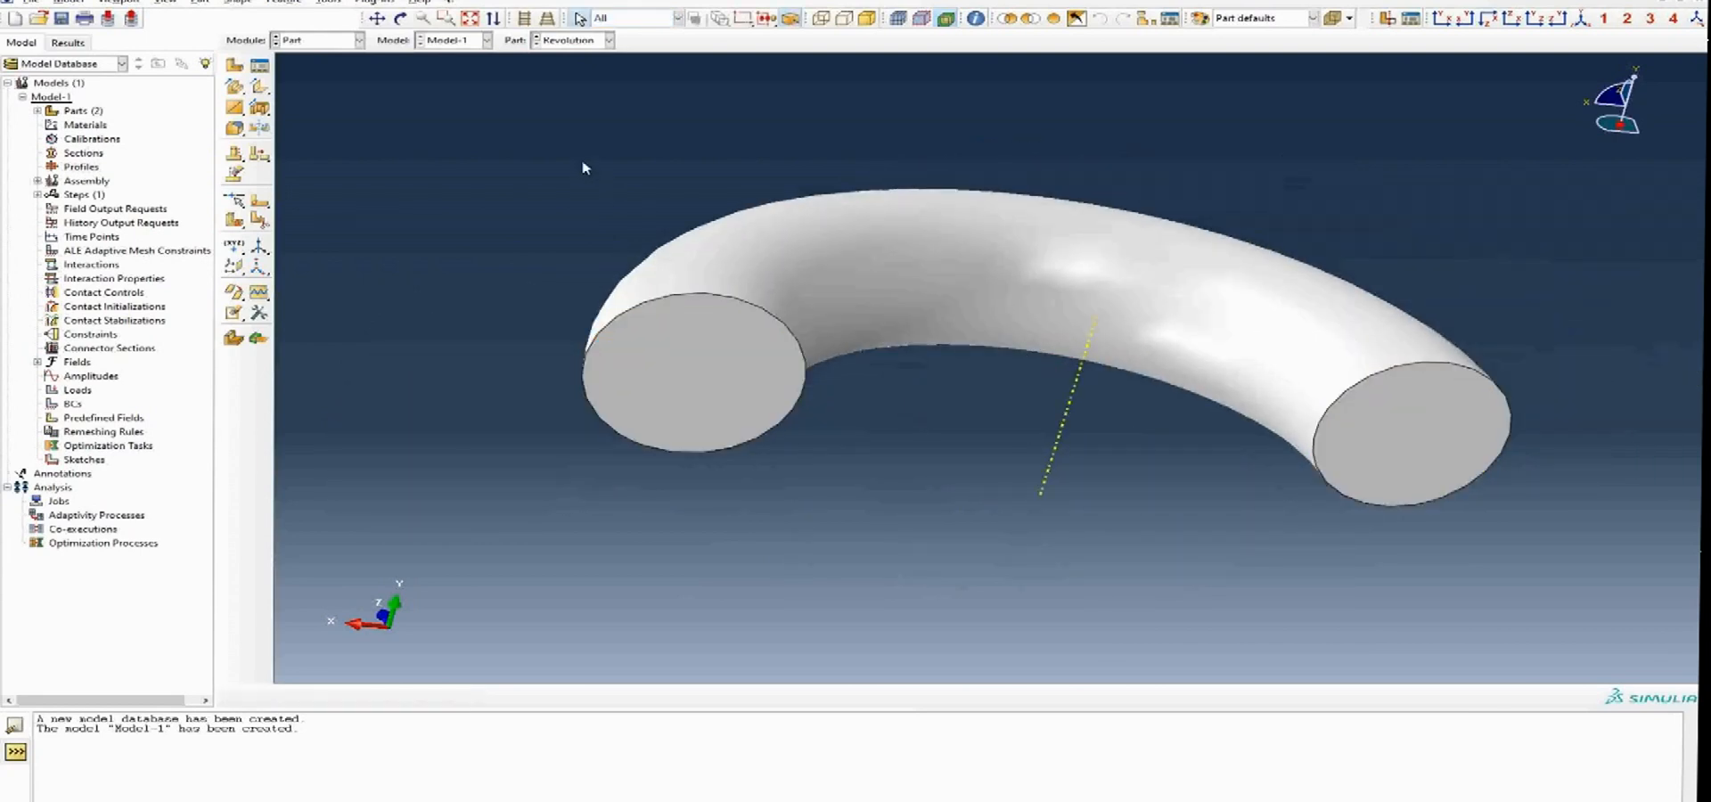
left_click(402, 20)
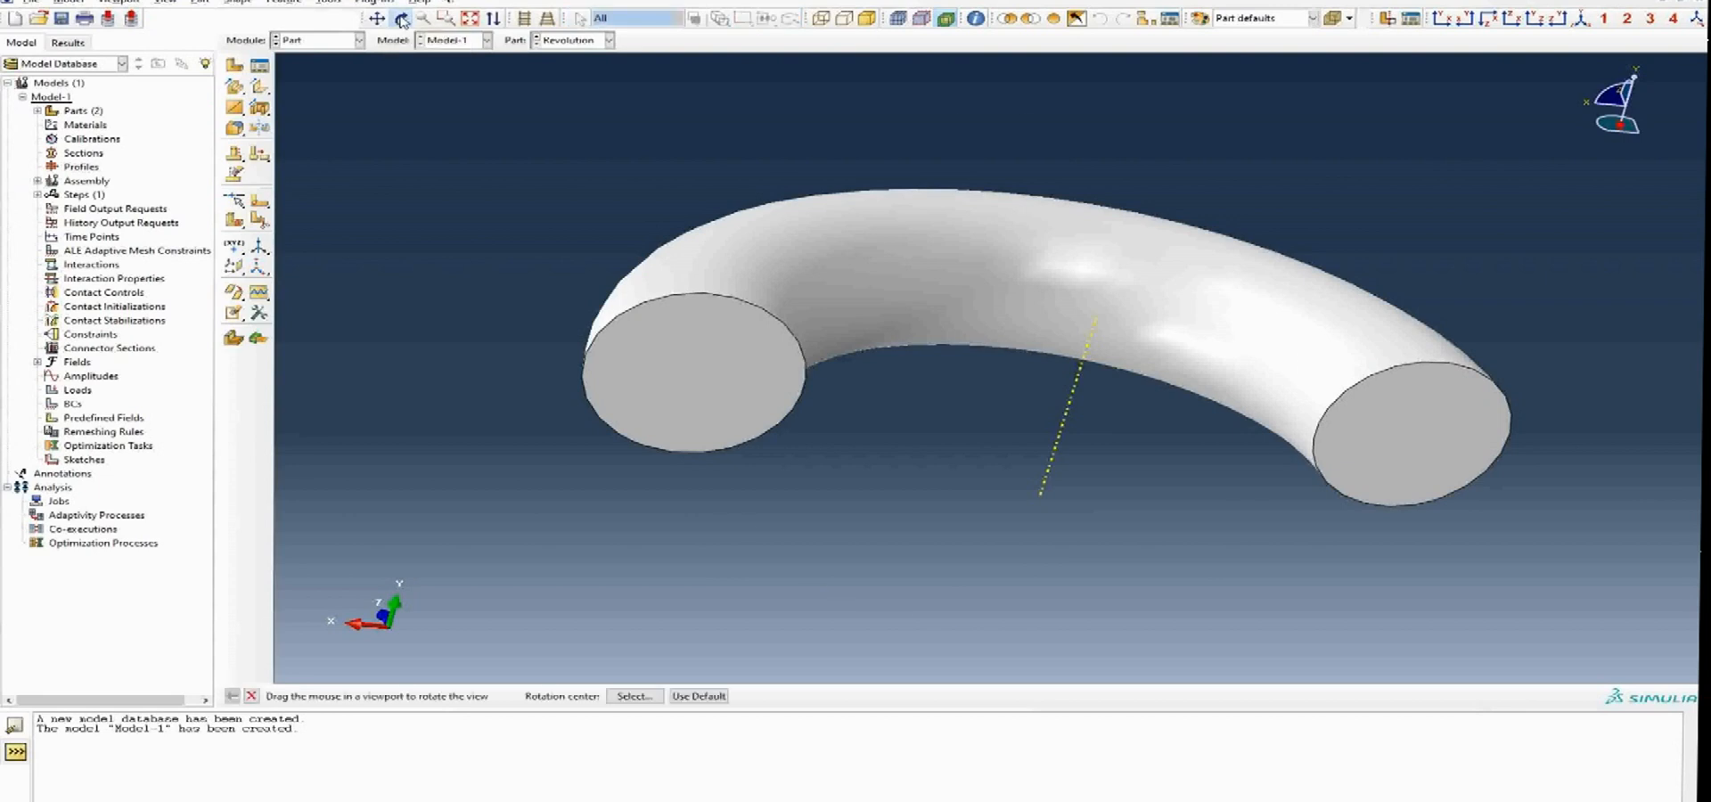
left_click_drag(909, 384, 575, 182)
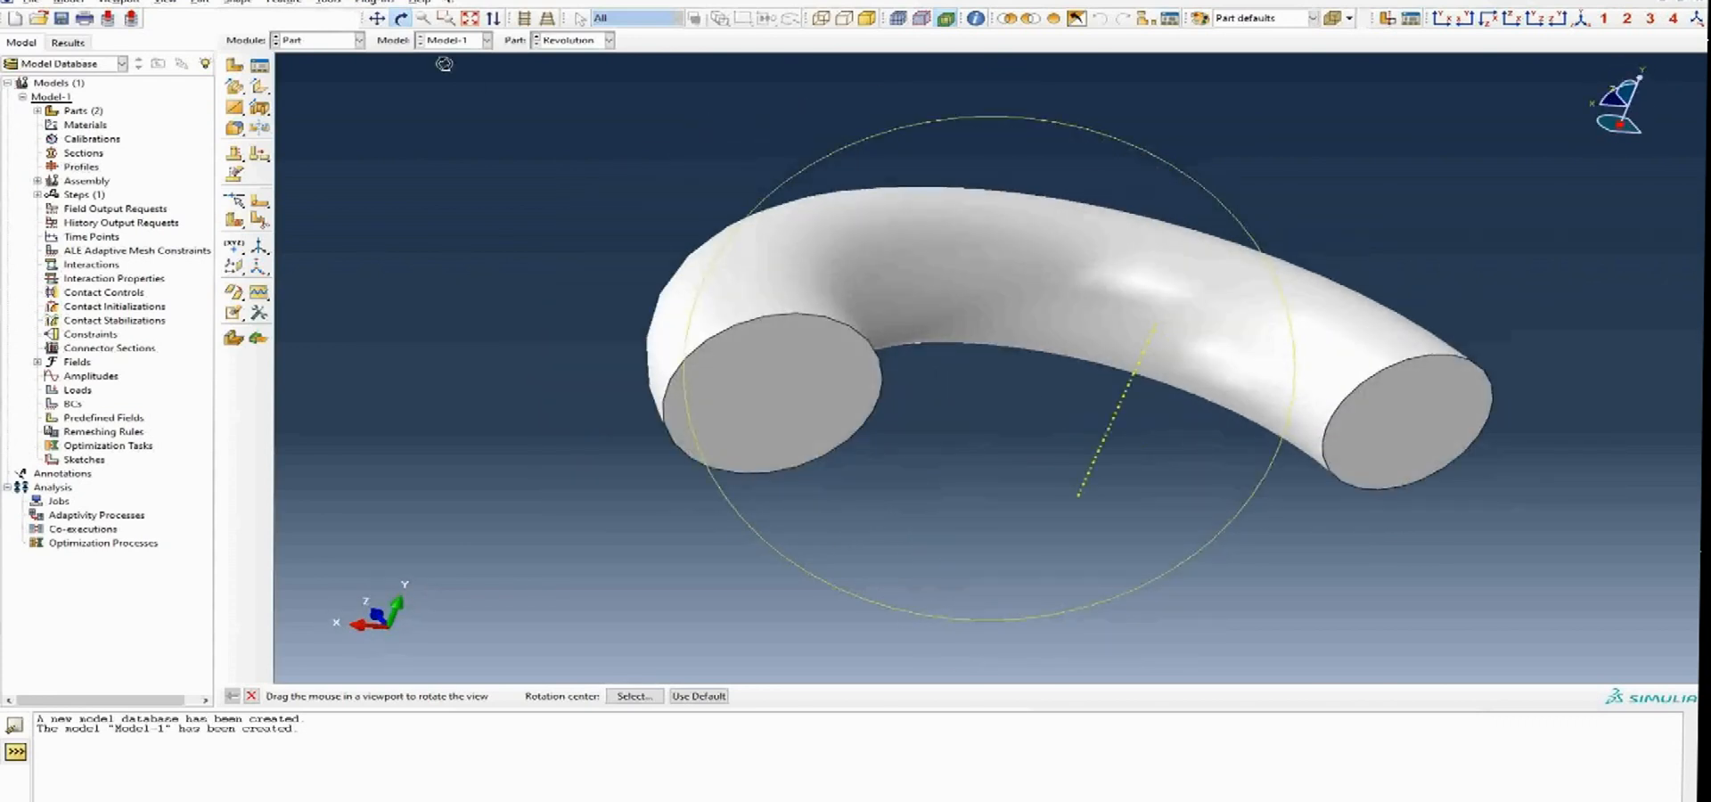
key("Escape")
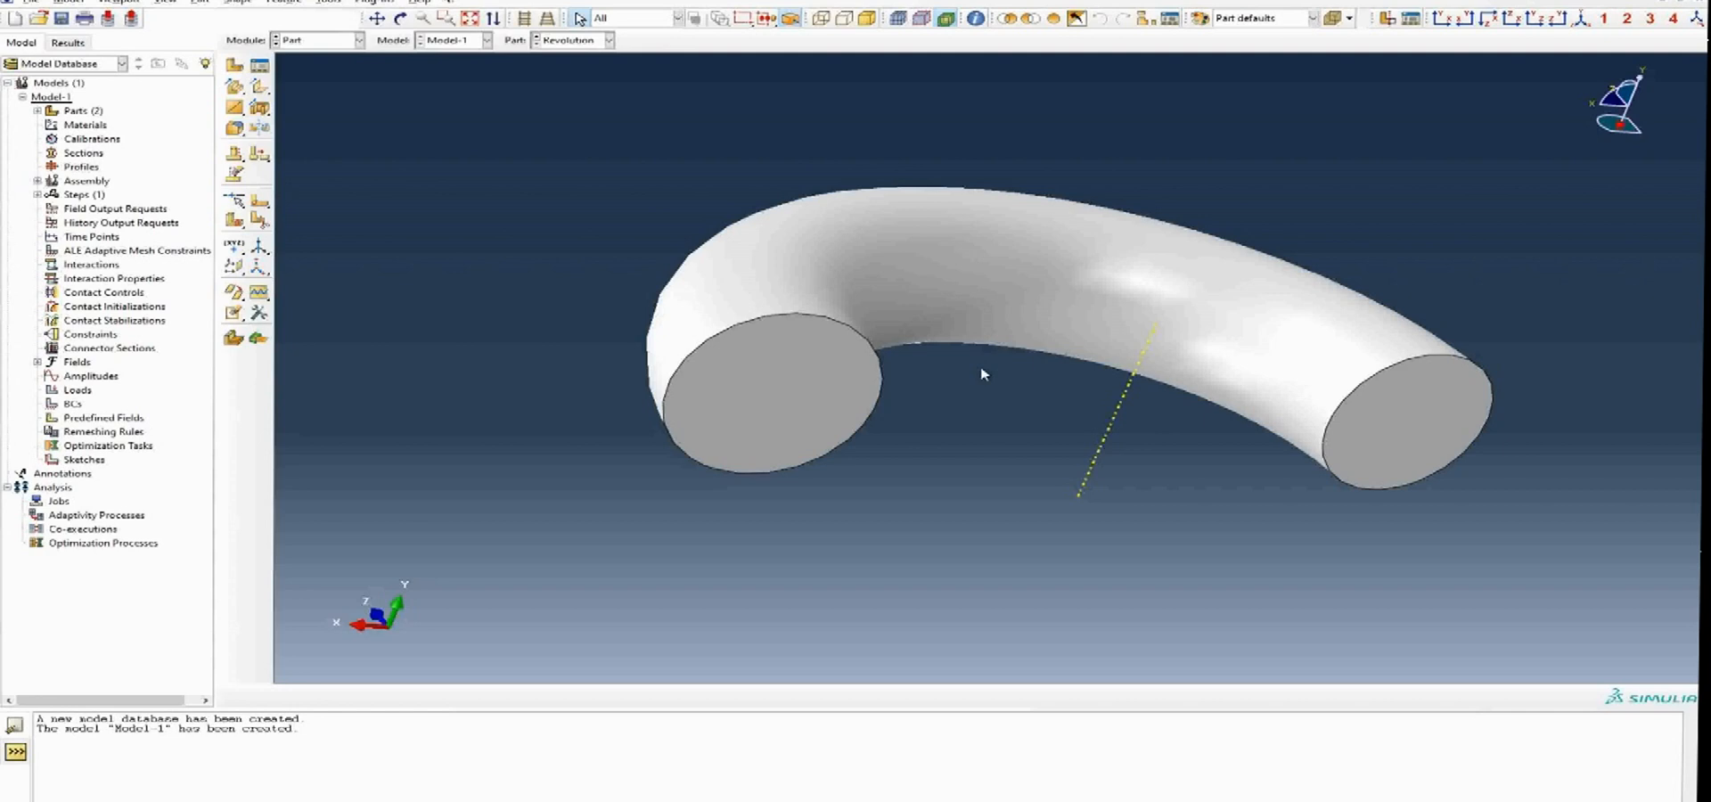
mouse_move(939, 386)
left_mouse_down()
mouse_move(832, 423)
mouse_move(1058, 336)
mouse_move(841, 412)
mouse_move(1007, 325)
mouse_move(943, 363)
left_mouse_up()
key("Escape")
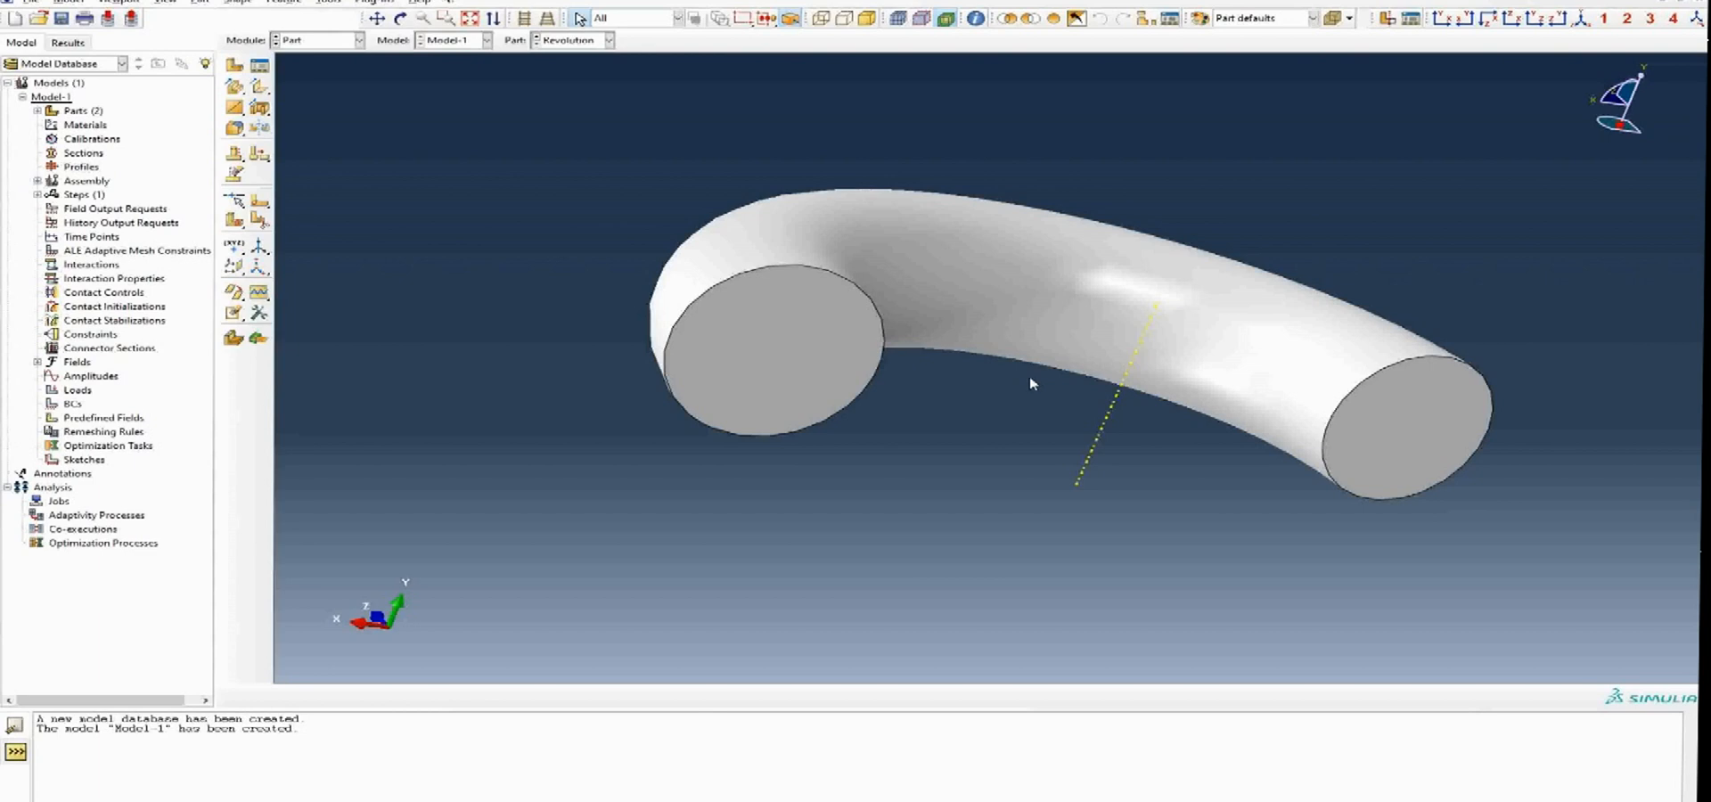
middle_click_drag(1030, 383, 963, 387, "ctrl+alt")
left_click_drag(1244, 363, 943, 386)
key("Escape")
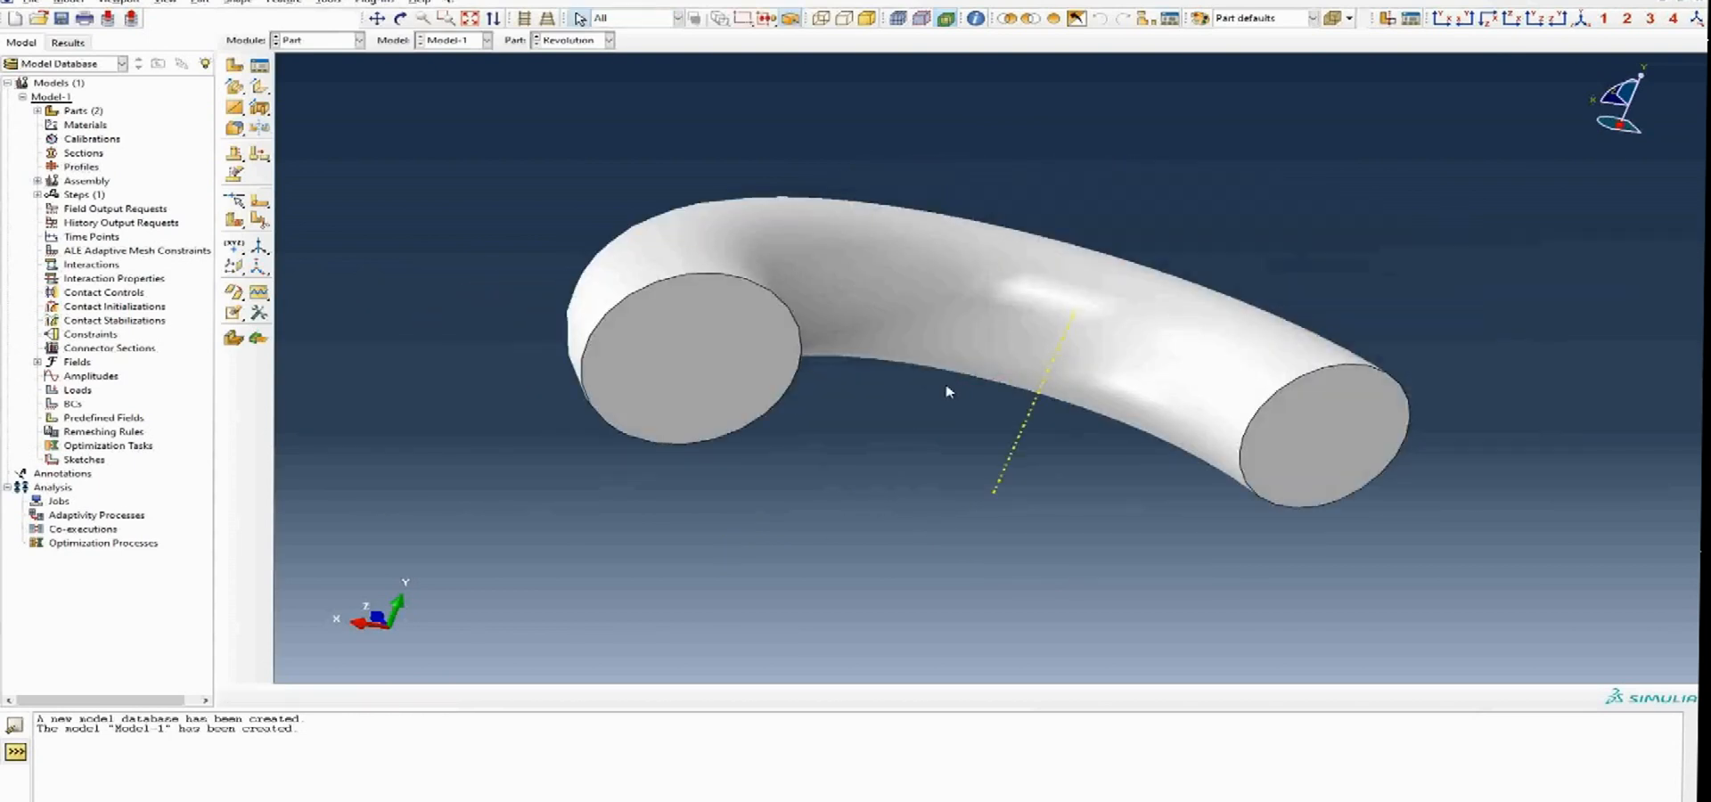
scroll(836, 385, "up", 1)
scroll(836, 385, "down", 2)
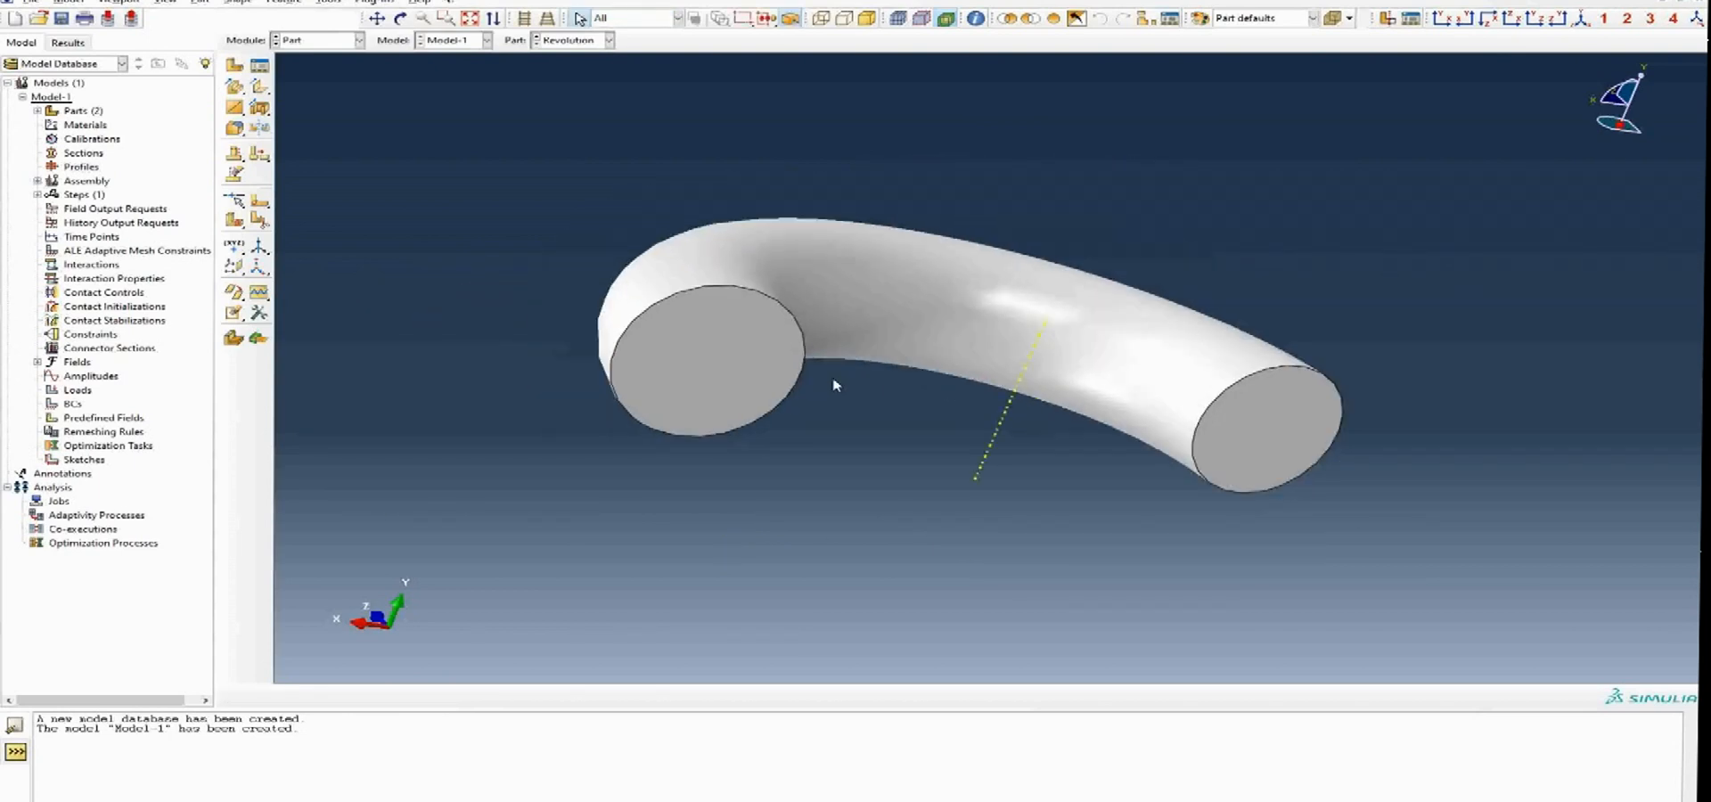
scroll(836, 385, "up", 2)
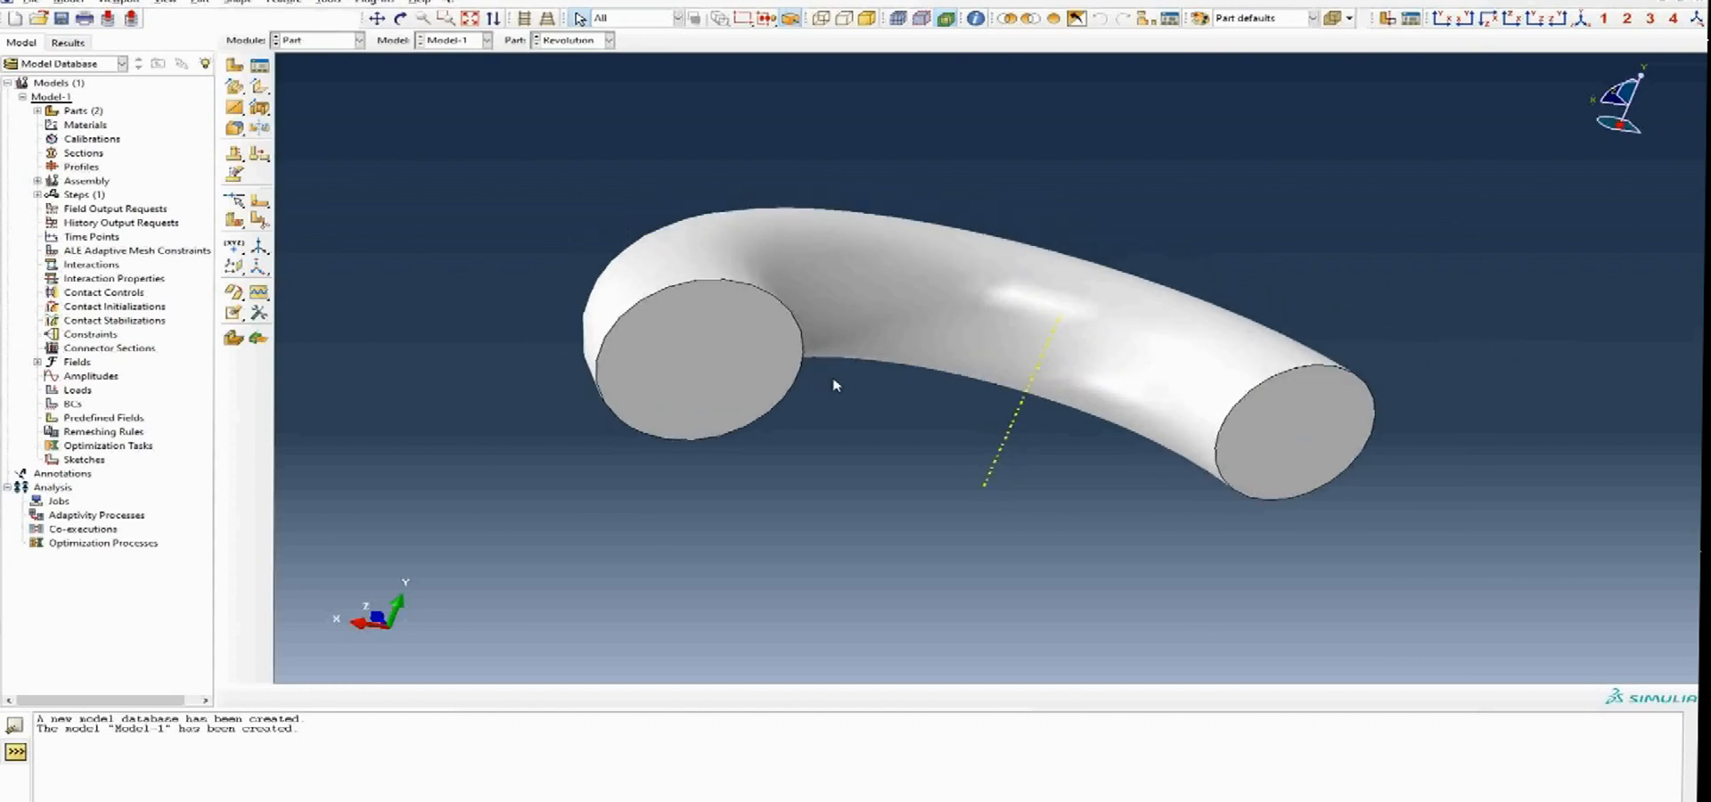
scroll(836, 385, "down", 1)
scroll(836, 385, "up", 1)
scroll(836, 384, "down", 1)
scroll(836, 385, "up", 2)
scroll(836, 385, "down", 2)
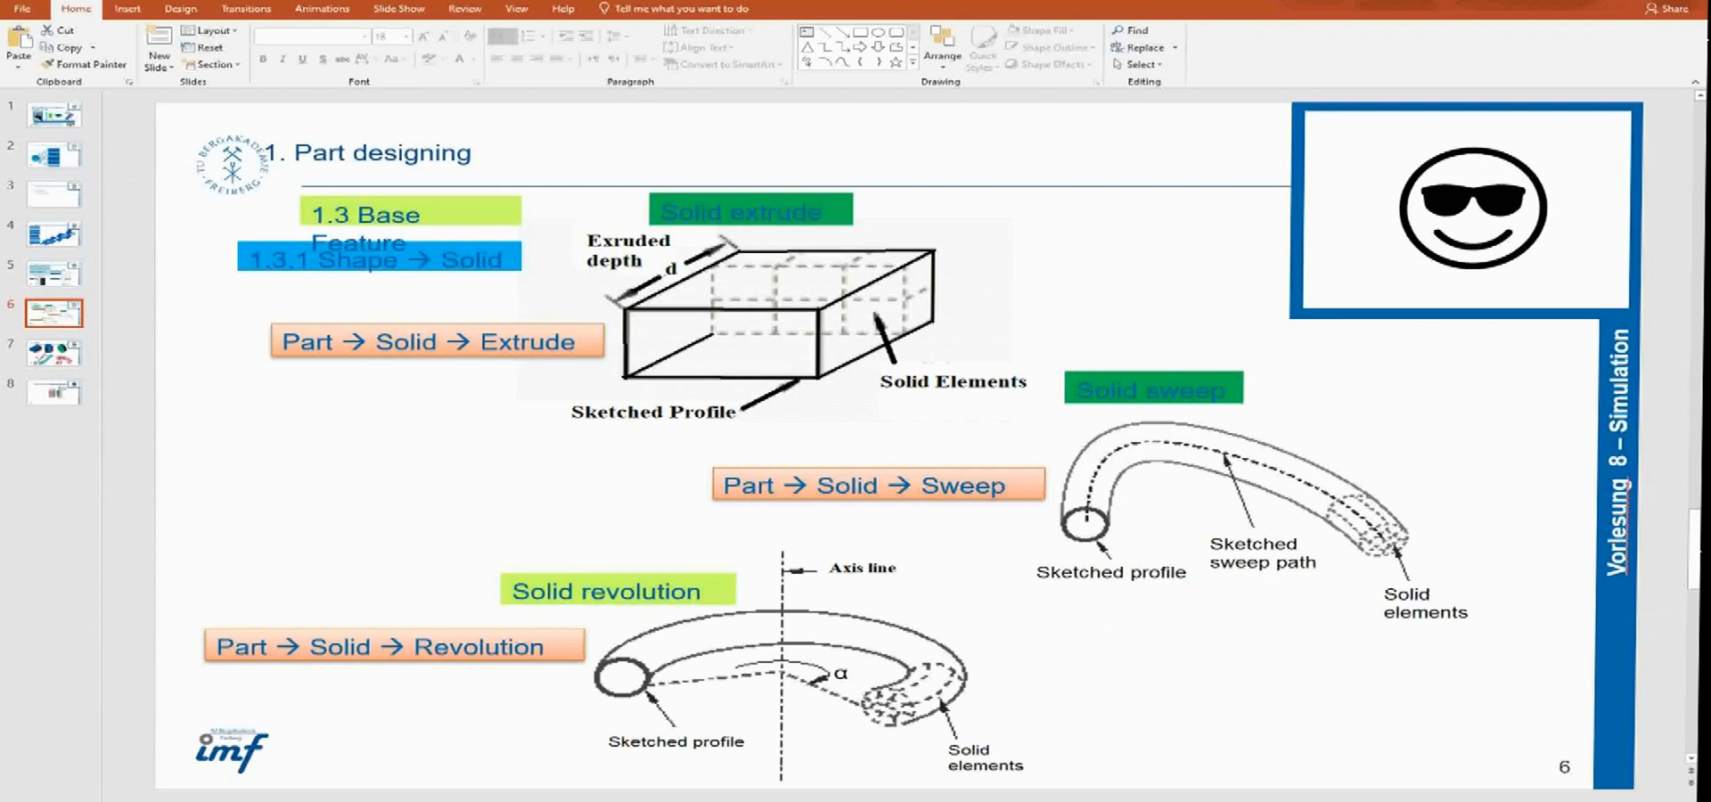
Switch back to Abaqus/CAE and create a 3D deformable part named Sweep with a solid base feature of type Sweep.
key("alt+Tab")
left_click(236, 65)
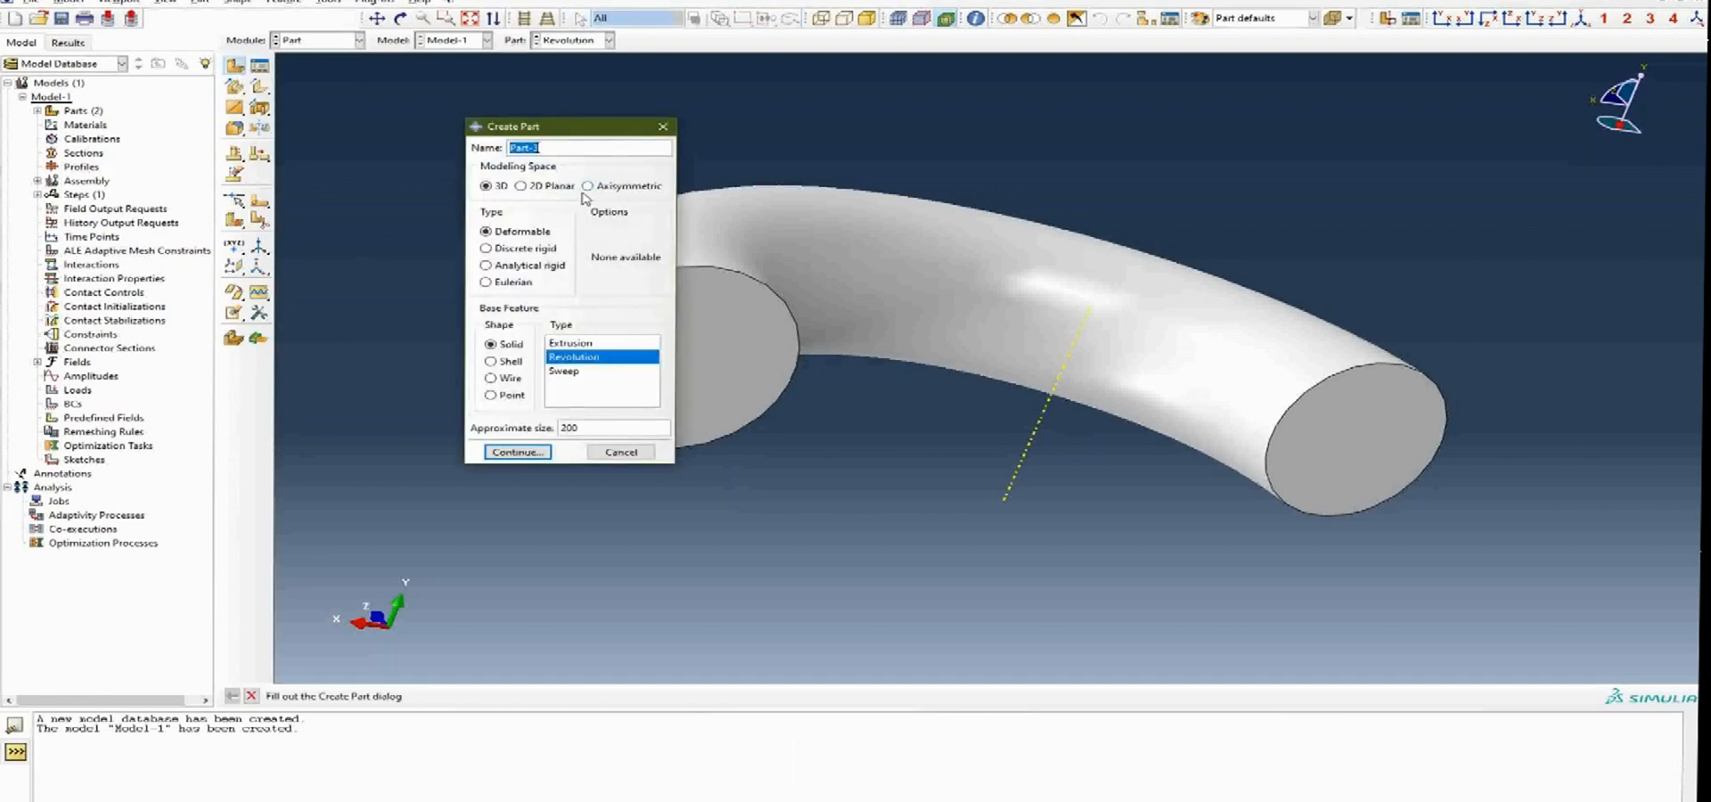
type("Sweep")
left_click(563, 371)
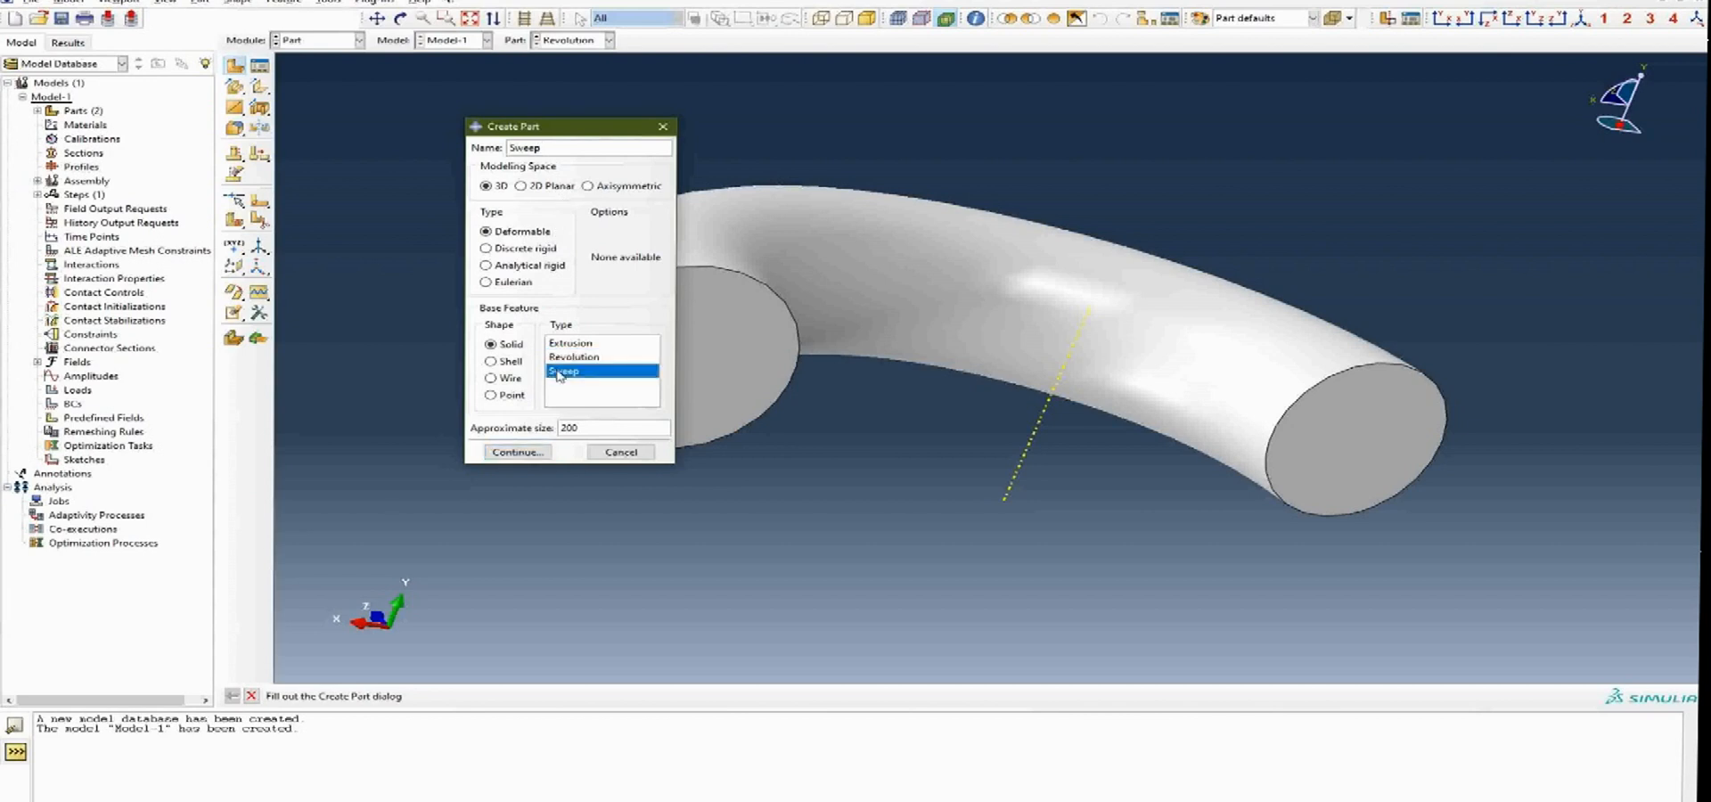
left_click(521, 452)
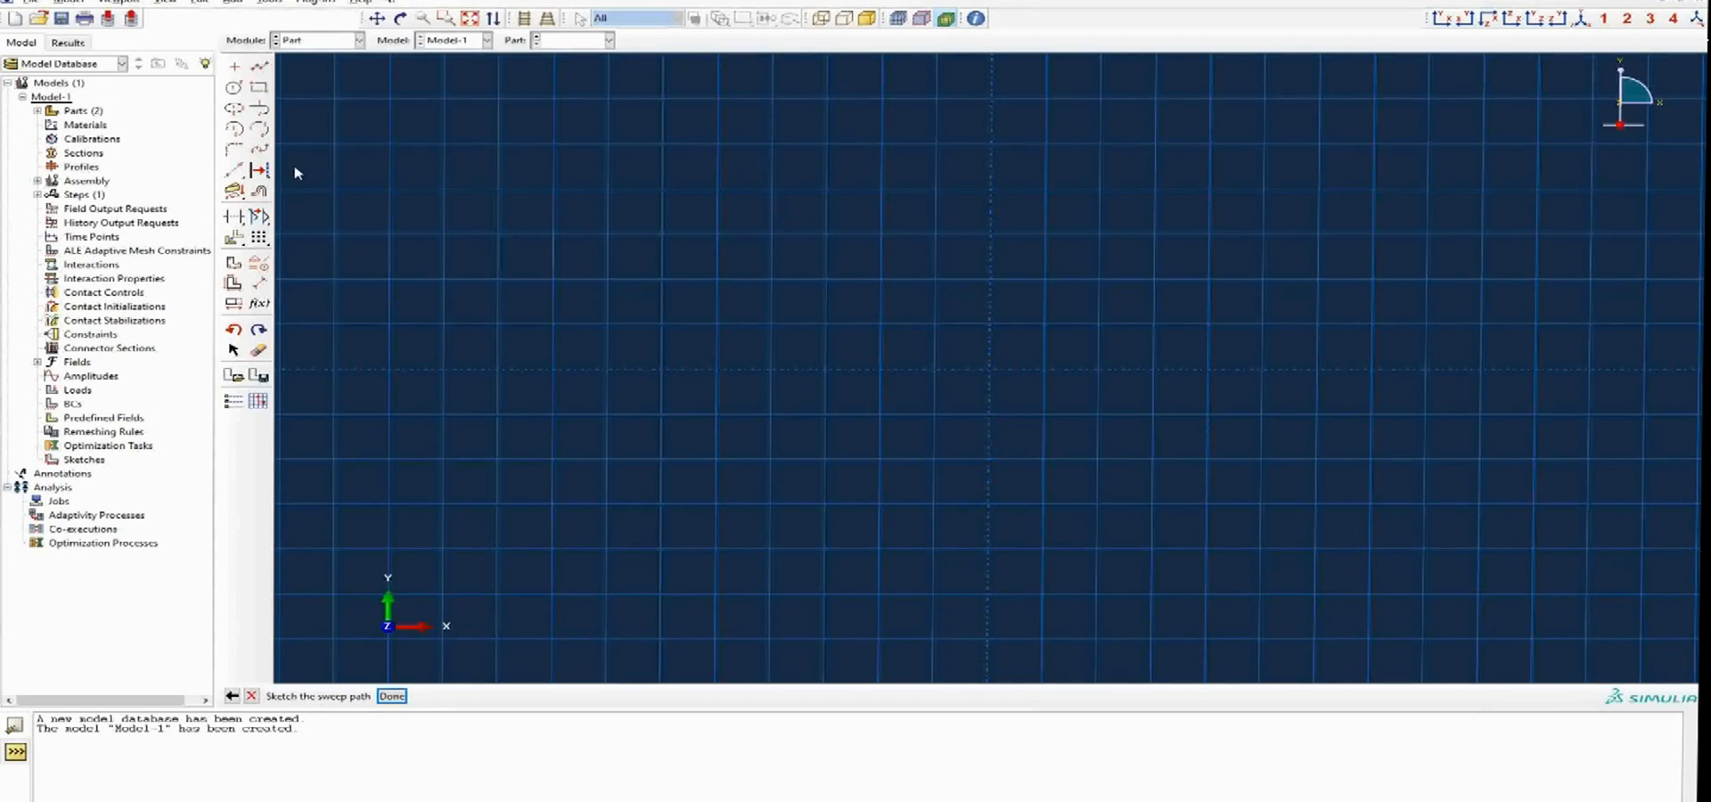
Sketch the sweep path as three connected lines, with intermediate vertices at (-25, 15) and (10, 25) and a descending last segment.
left_click(260, 66)
left_click(443, 413)
left_click(717, 235)
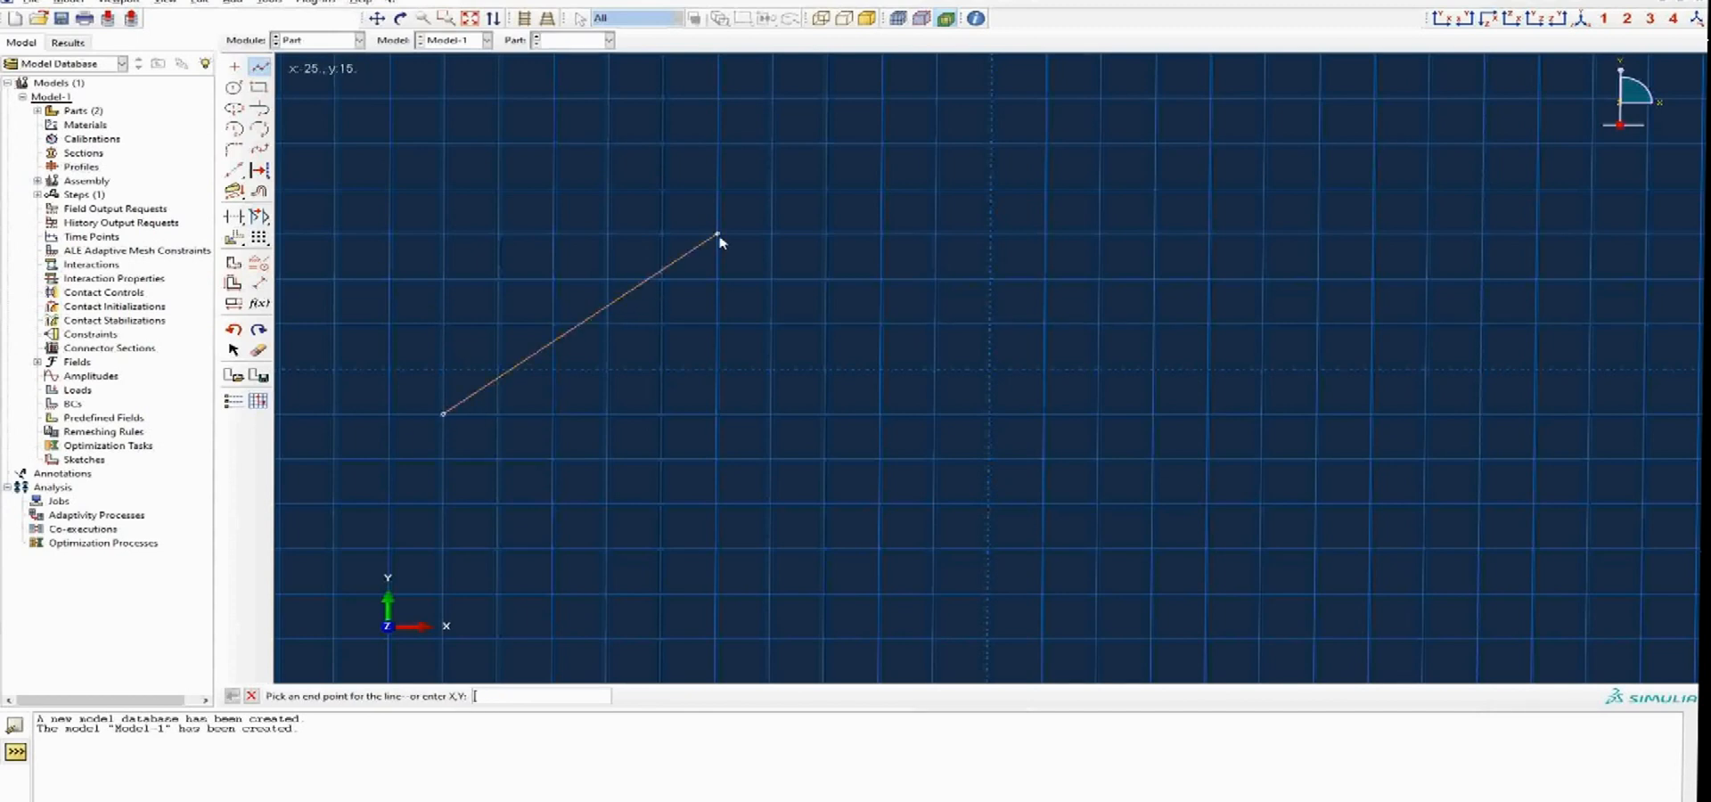
left_click(1100, 144)
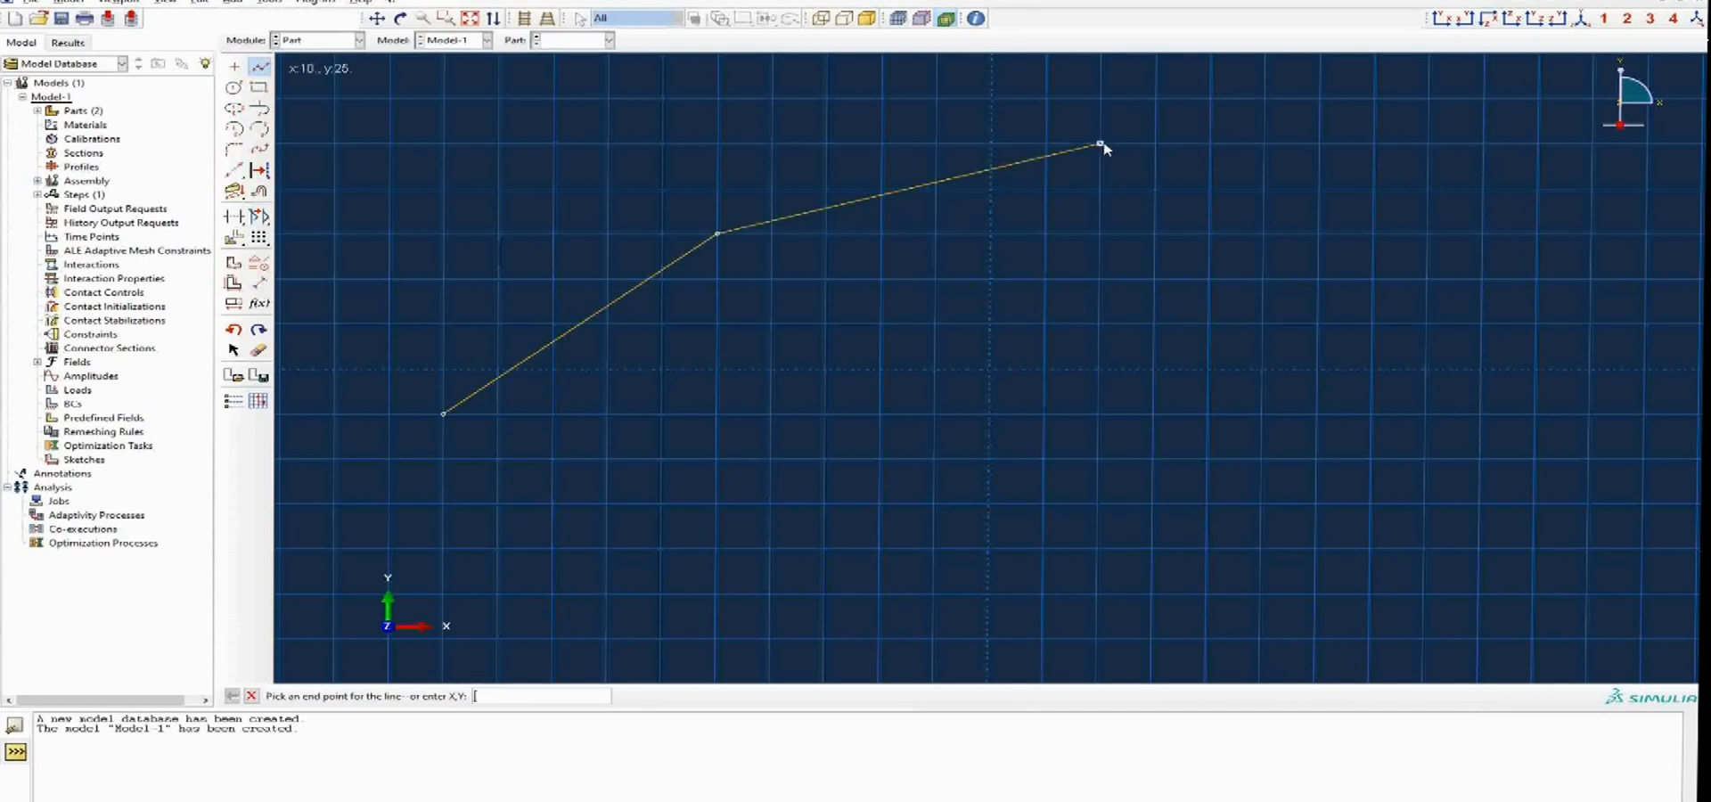
left_click(1426, 279)
key("Escape")
Dimension the first segment of the sweep path and set its length to 30.
left_click(260, 283)
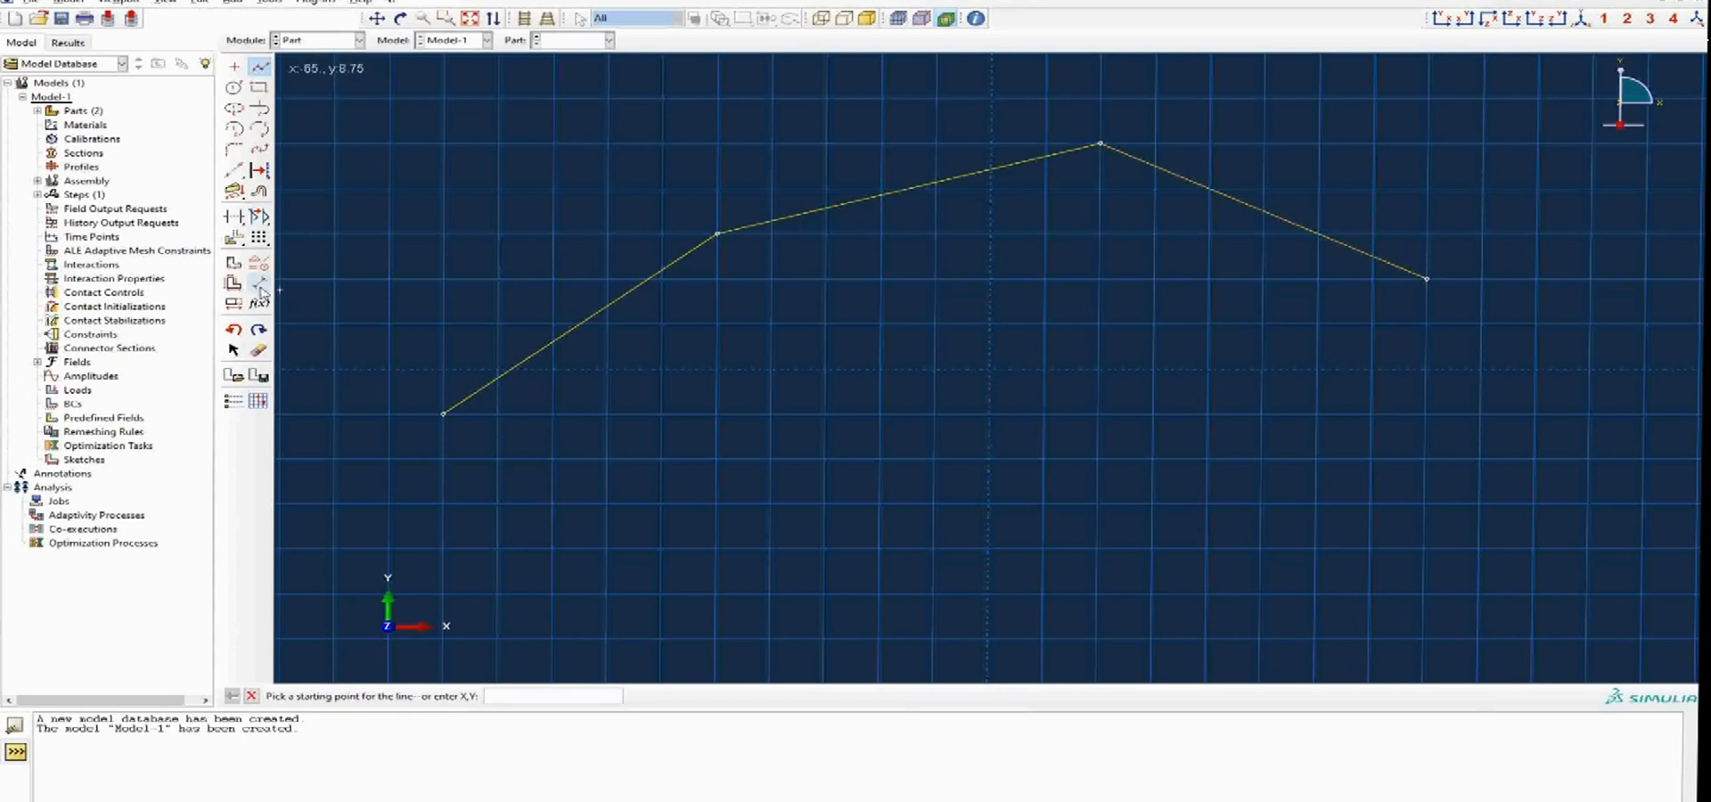
left_click(552, 342)
left_click(667, 408)
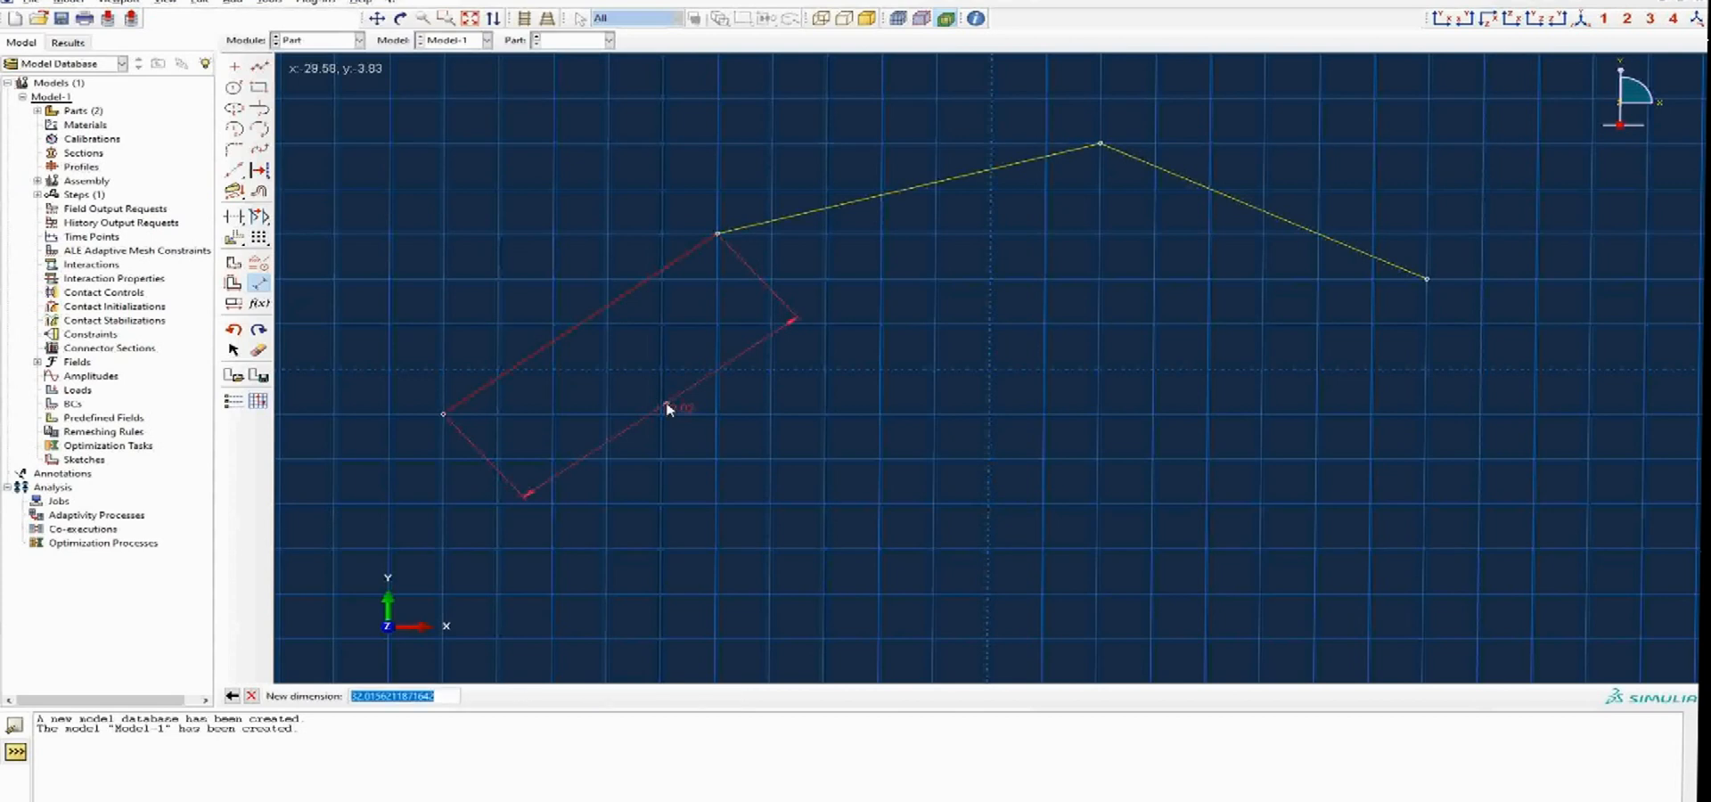
key("BackSpace")
key("Return")
Dimension the second and third segments of the sweep path and set their lengths to 40 and 20.
left_click(849, 202)
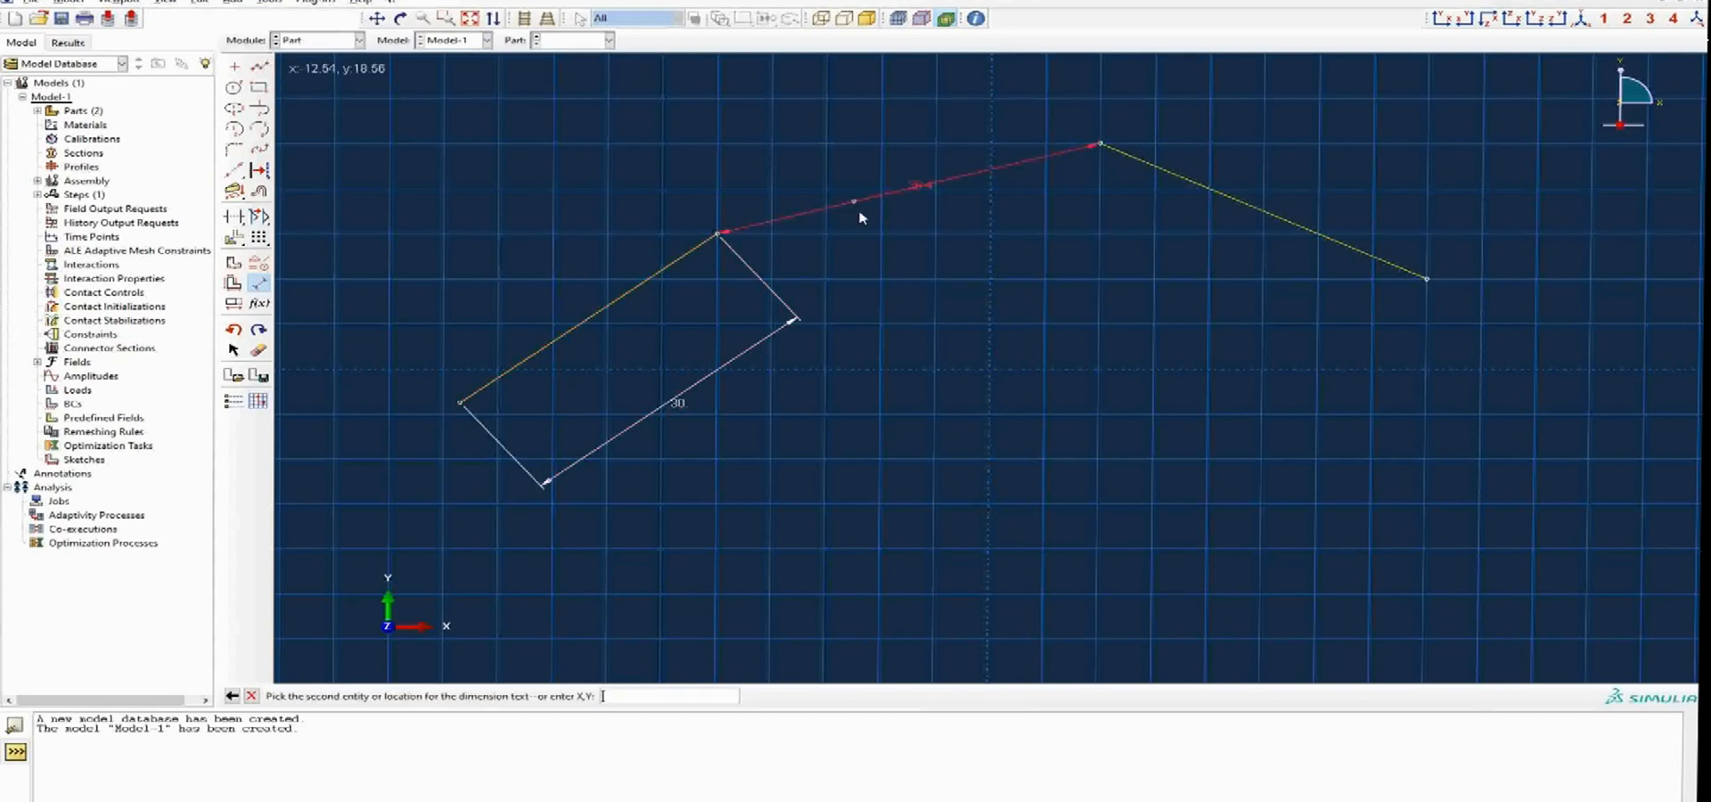
left_click(976, 267)
type("40")
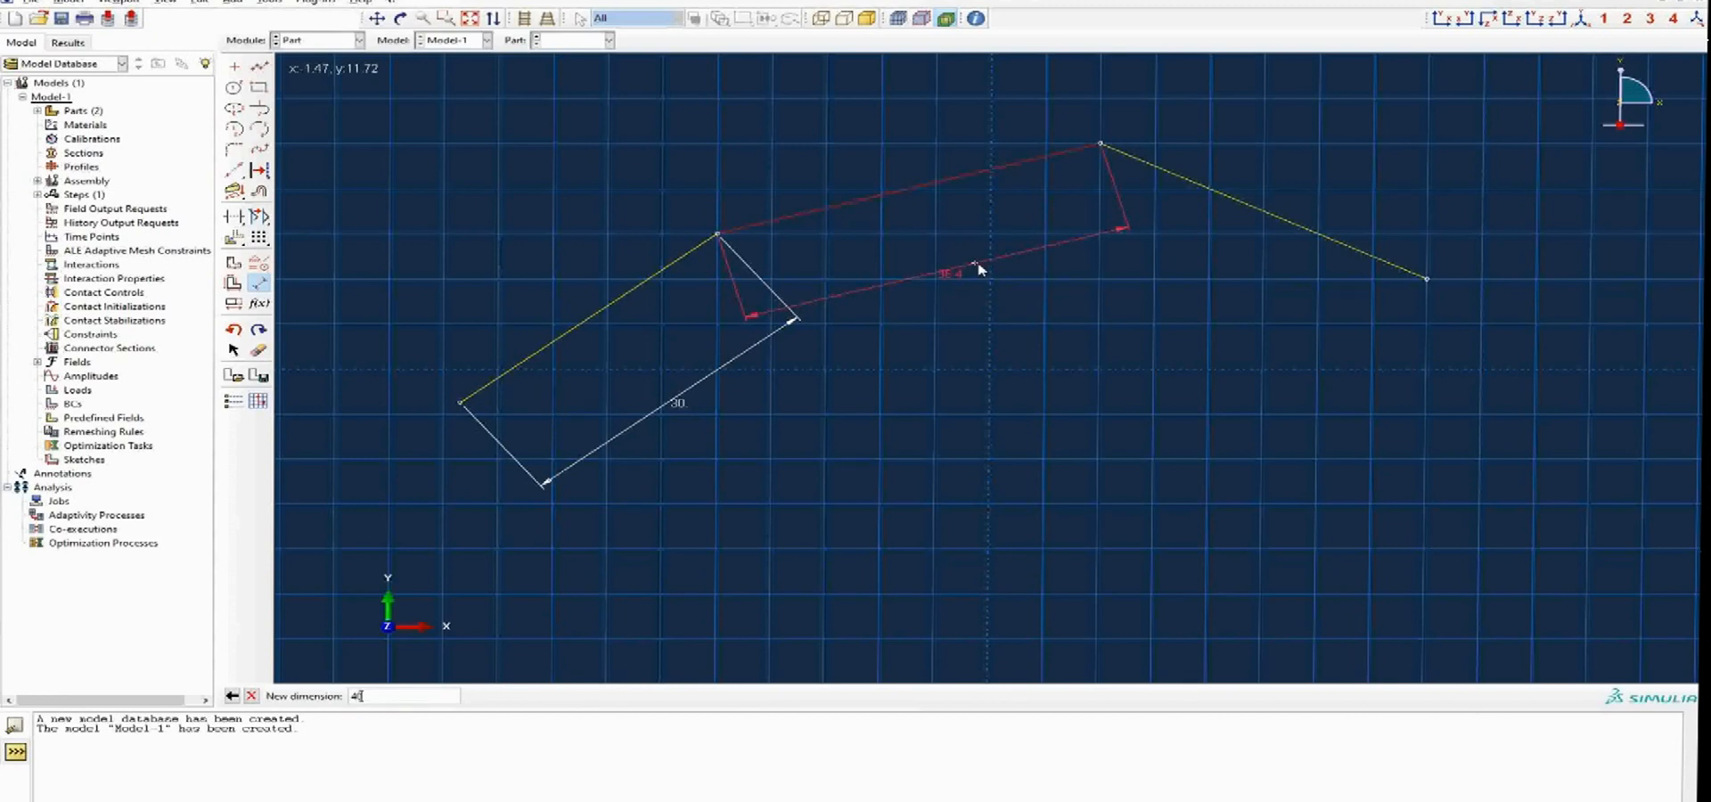
key("Return")
left_click(1199, 186)
left_click(1328, 144)
type("20")
key("Return")
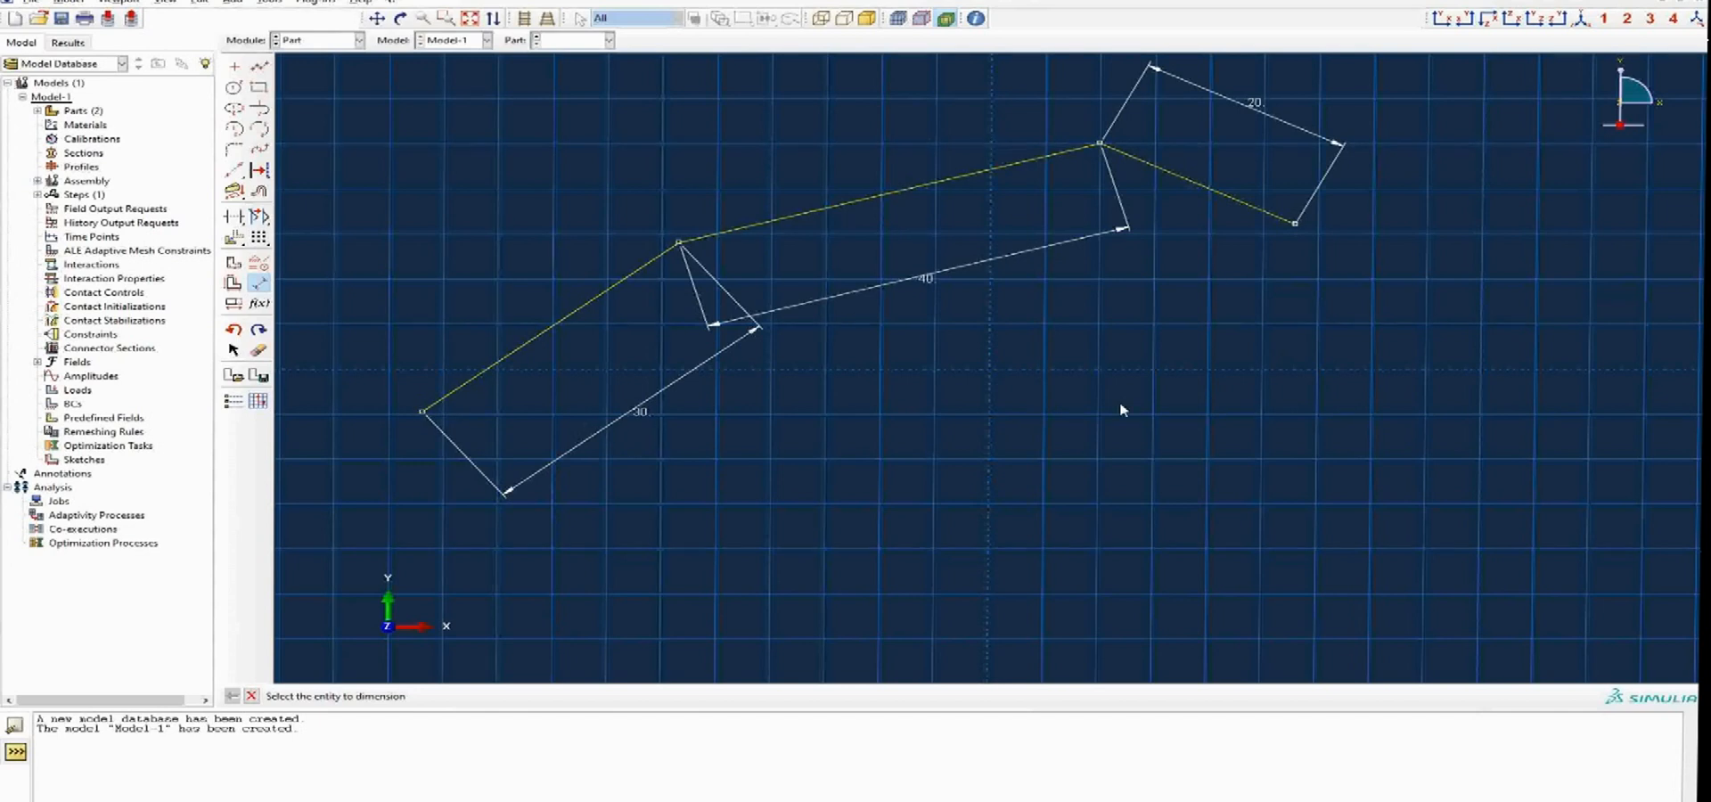
Finish the sweep path sketch and accept the default maximum scale for the section sketch.
left_click(250, 697)
left_click(395, 697)
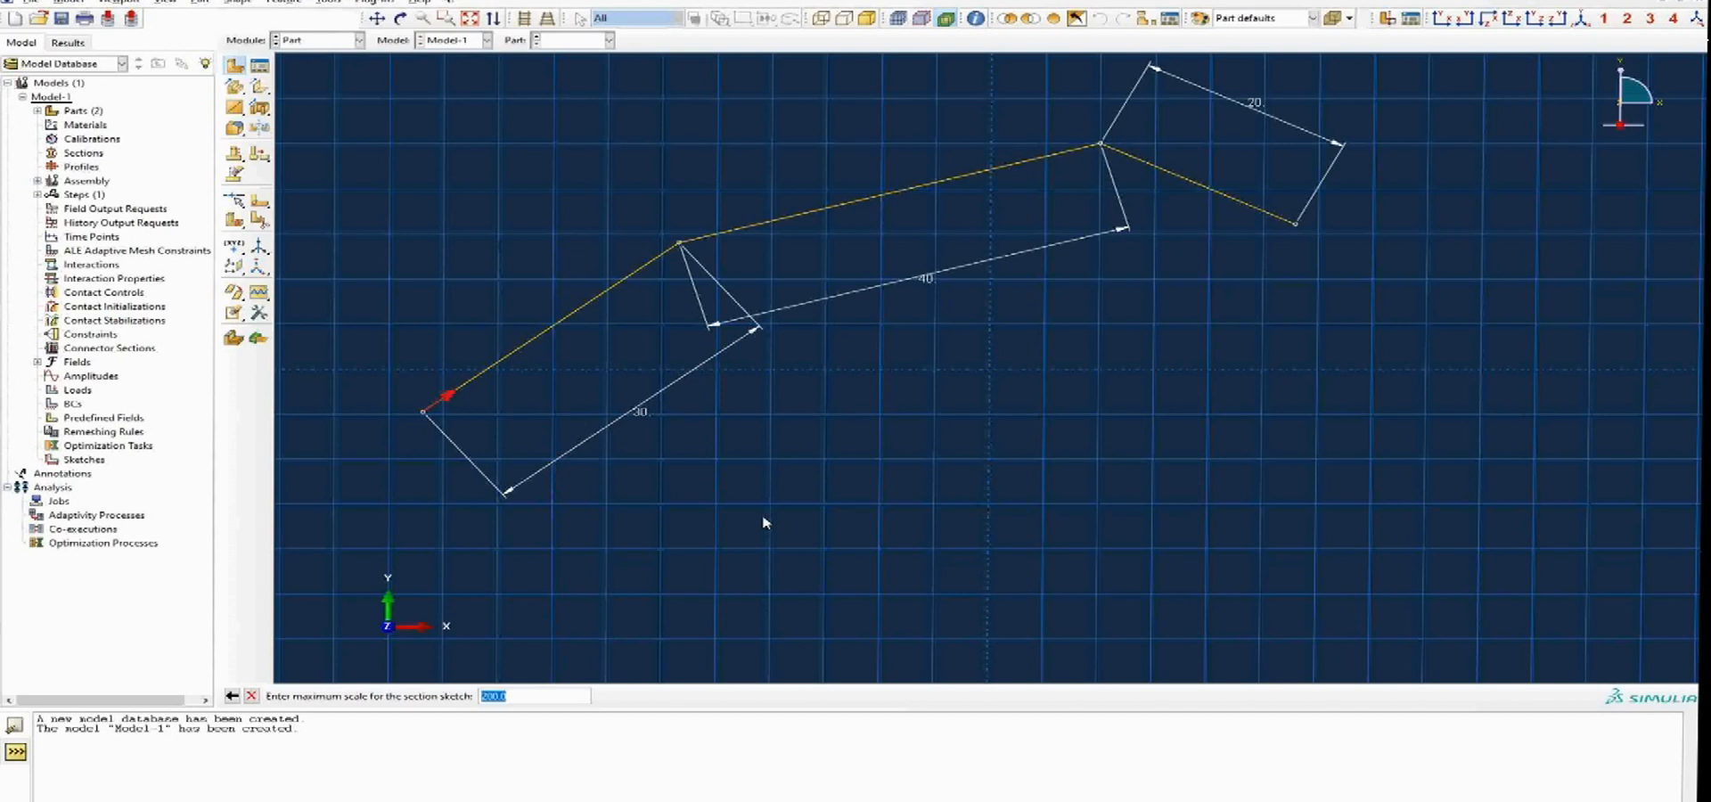
key("Return")
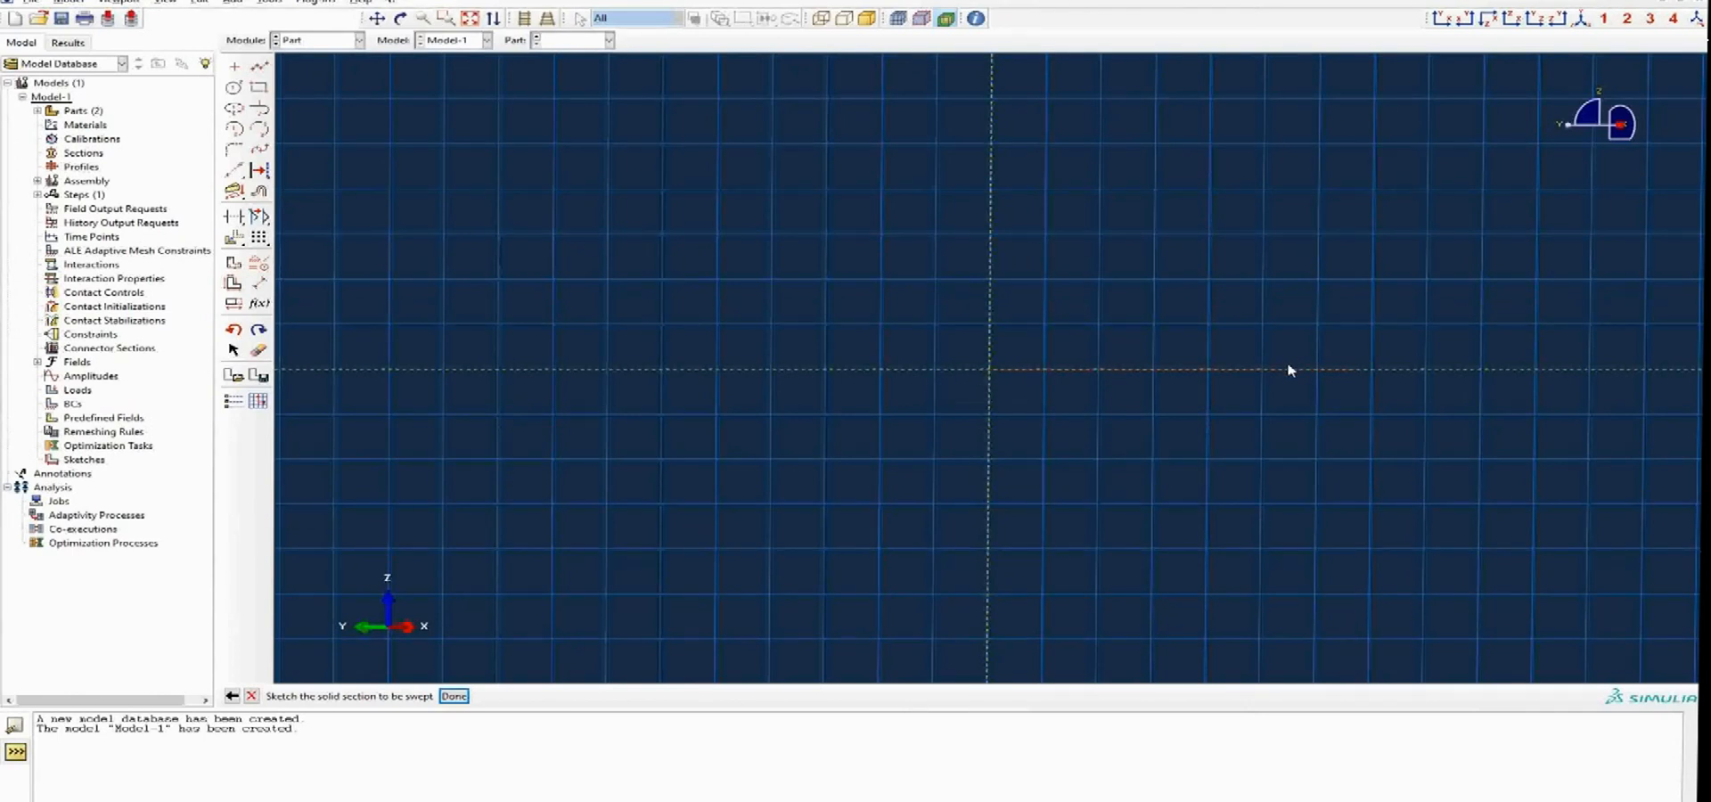
Sketch a closed hexagonal section with vertices at (±15, 0) and (±10, ±5), and complete the sweep.
left_click(258, 69)
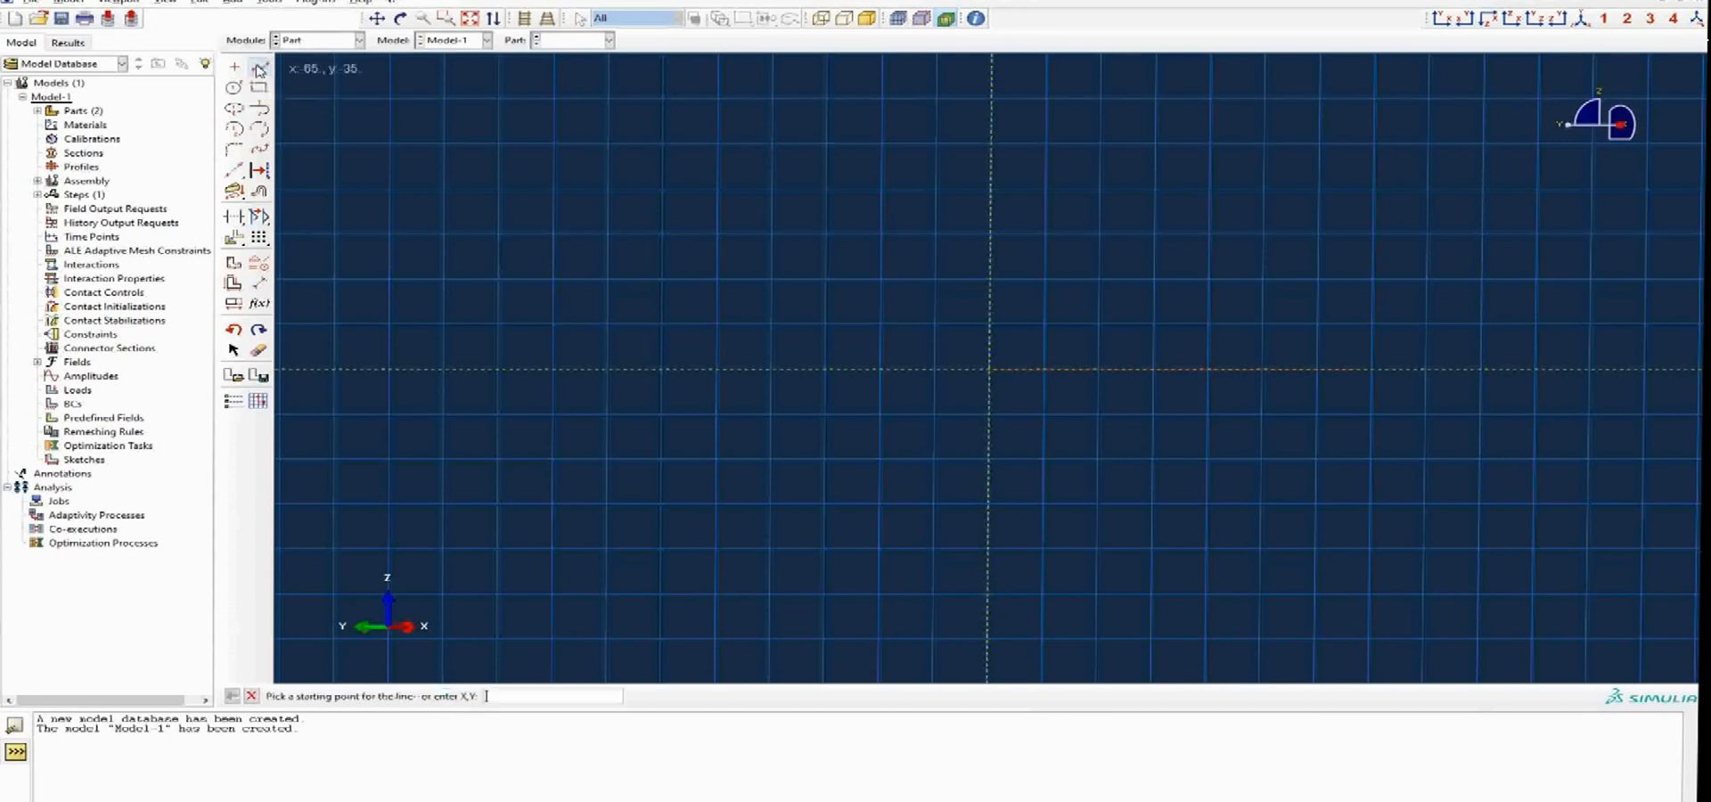
left_click(826, 371)
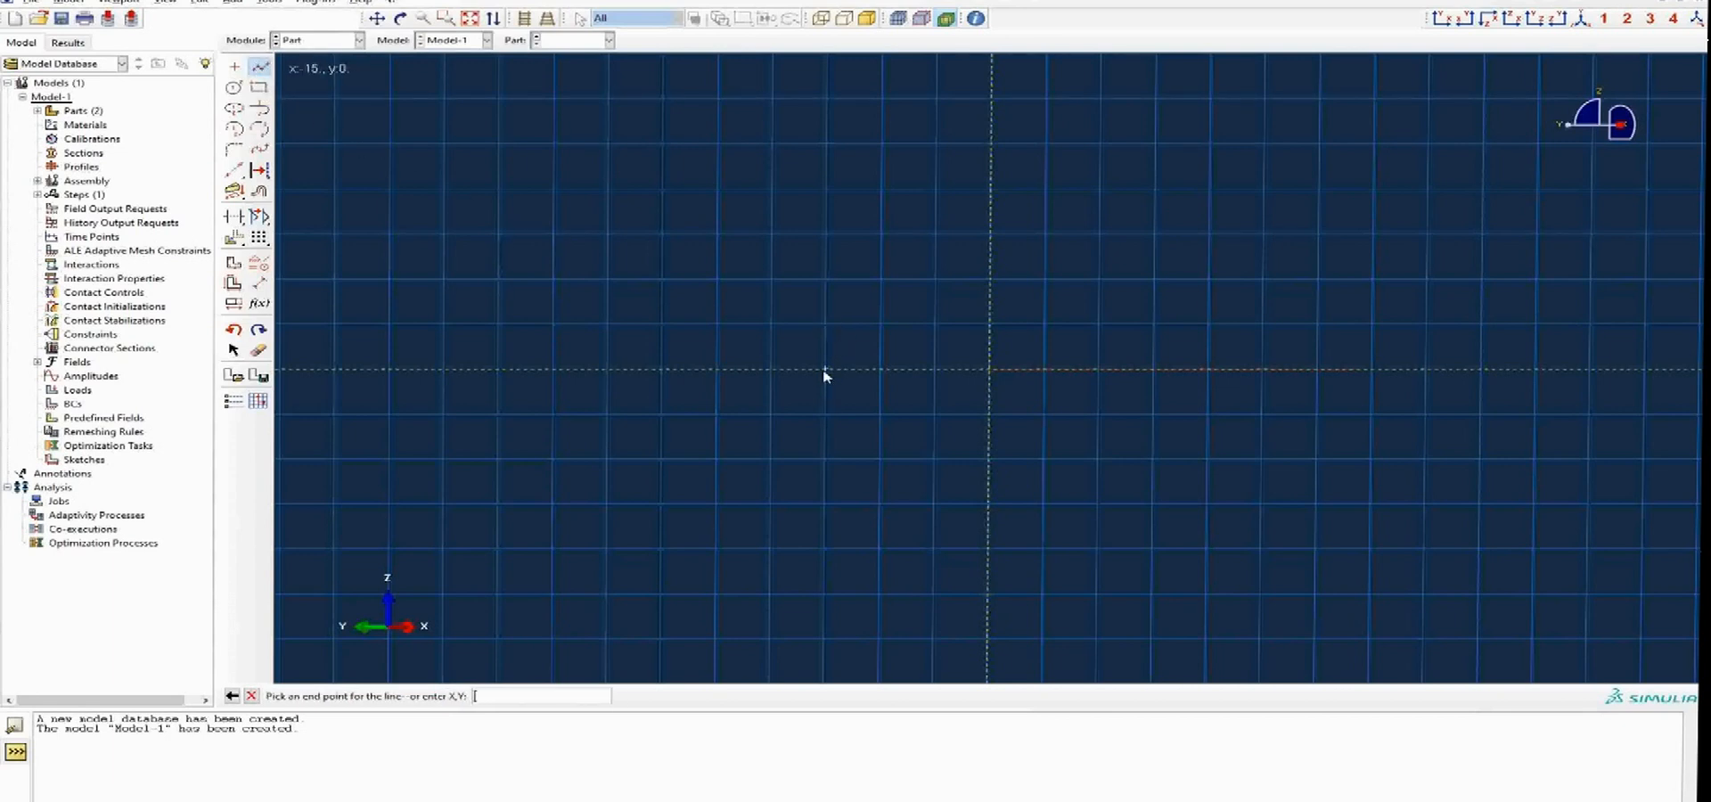
left_click(880, 325)
left_click(1099, 325)
left_click(1152, 368)
left_click(1098, 413)
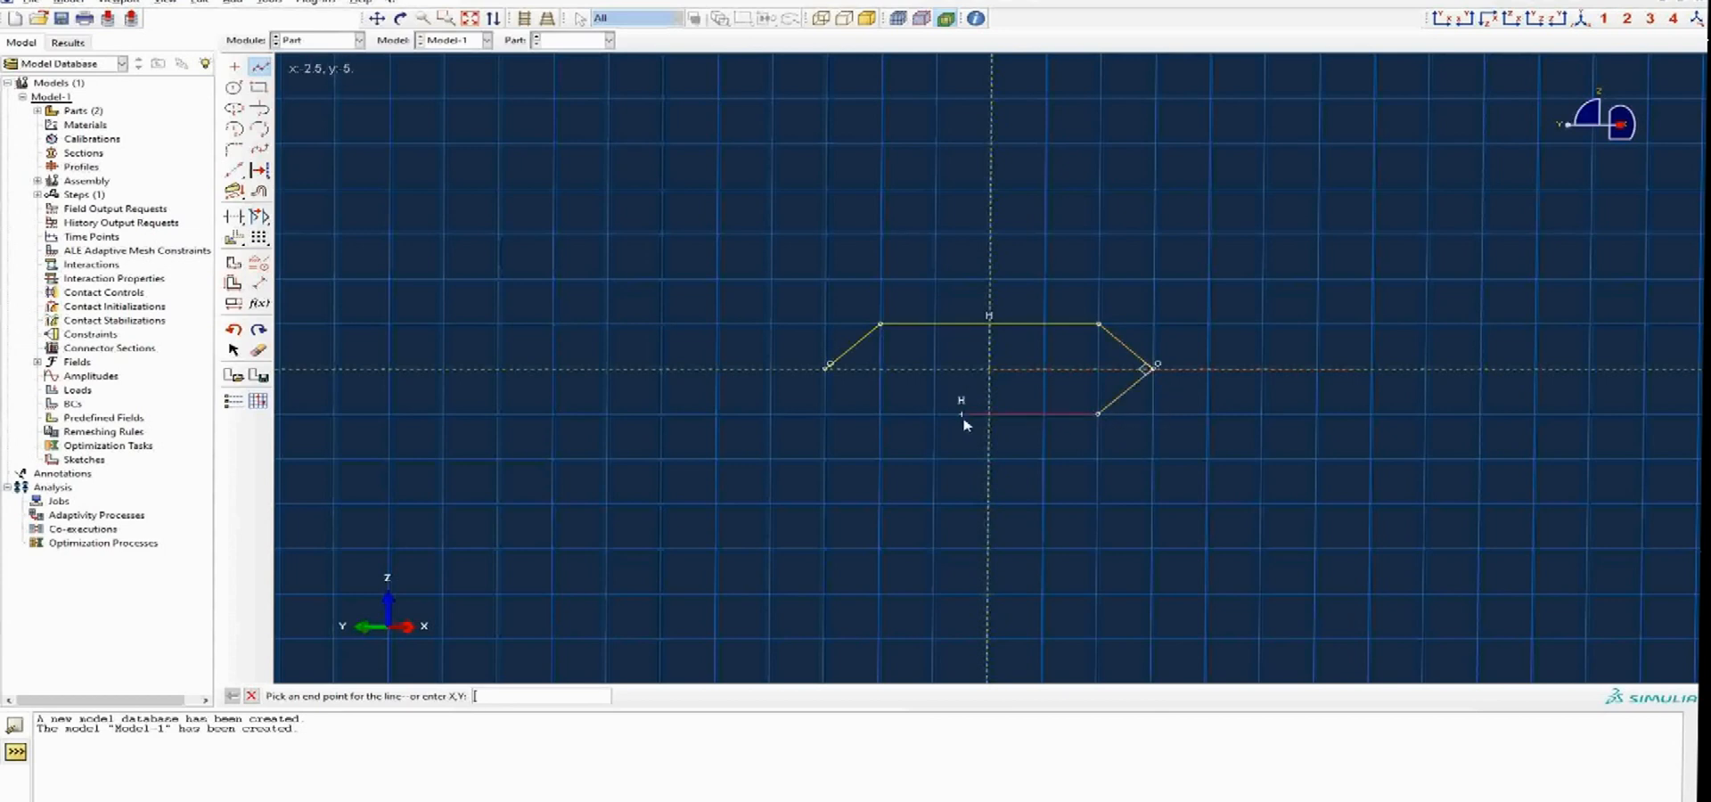
left_click(881, 414)
left_click(827, 368)
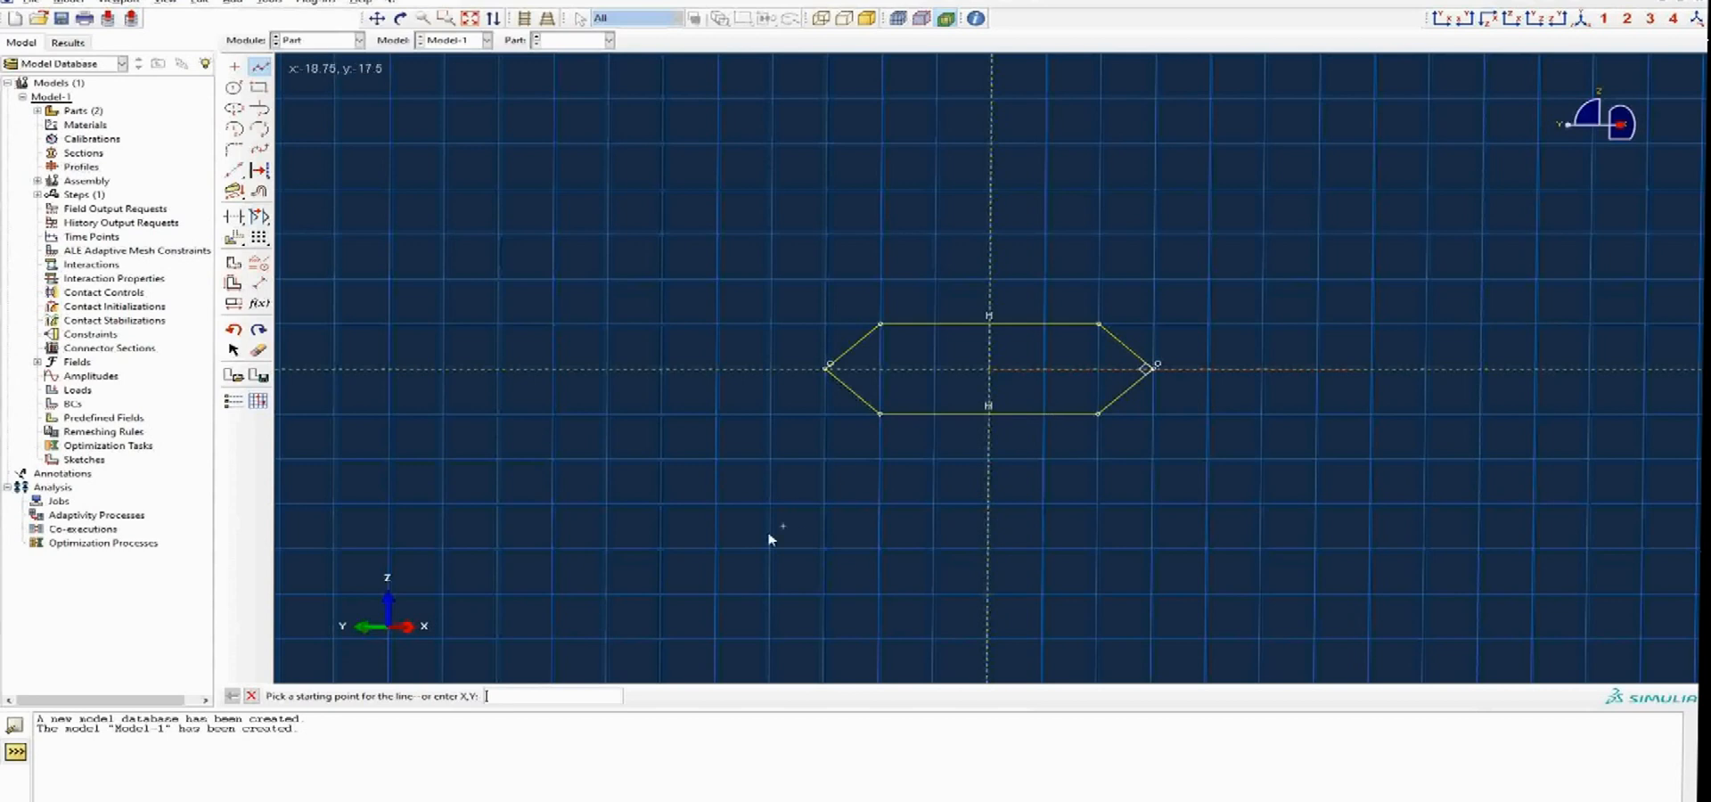
left_click(251, 696)
left_click(454, 696)
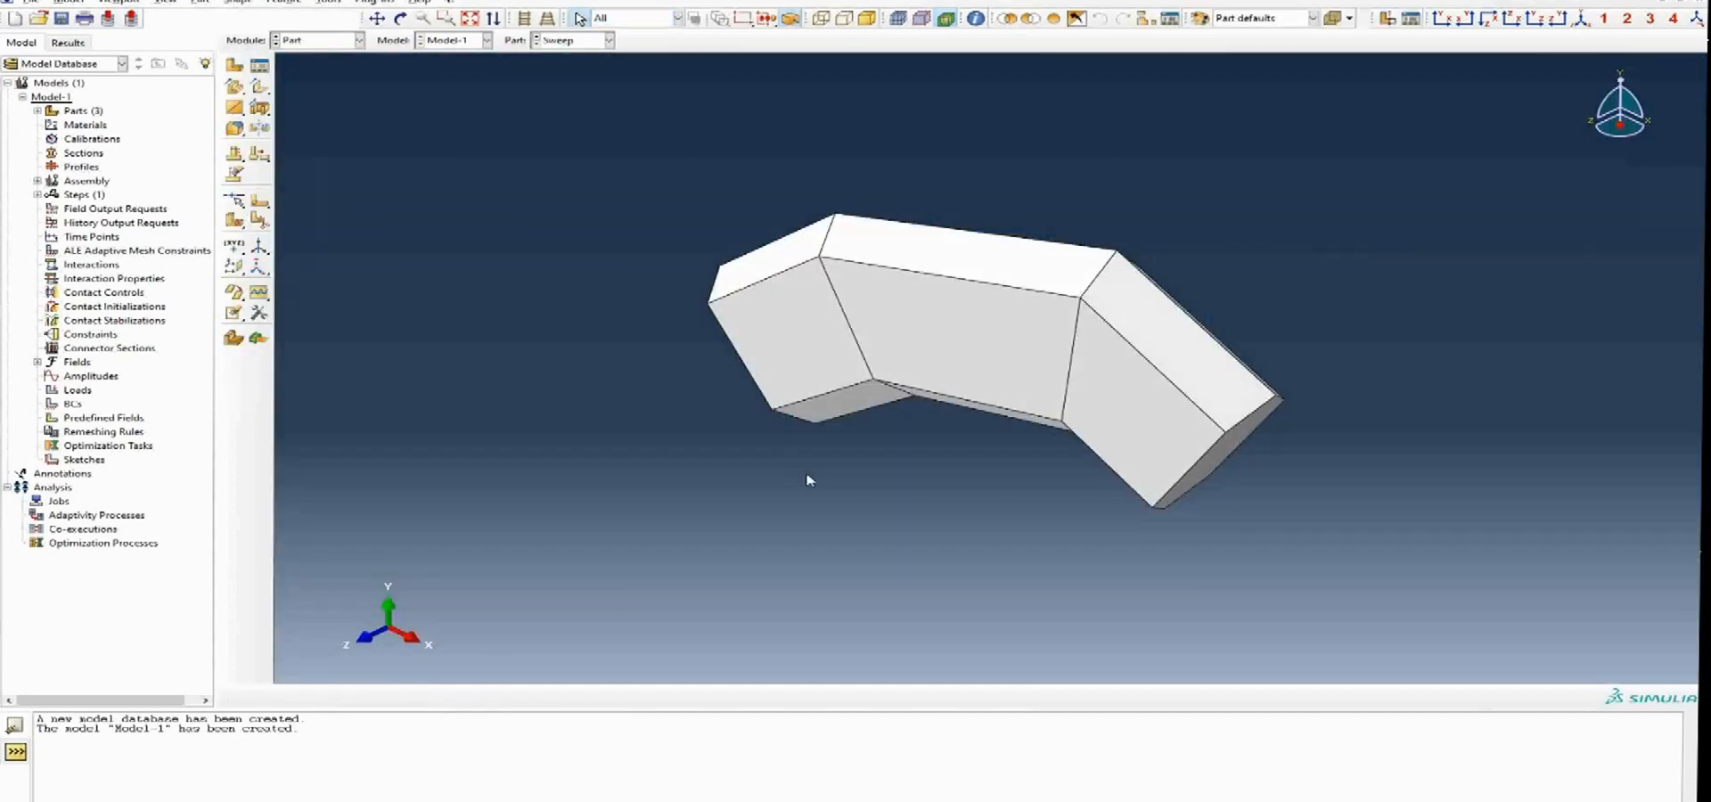
Examine the swept solid from another angle and check the model's list of parts, keeping Sweep as the displayed part.
left_click_drag(810, 485, 653, 392, "ctrl+alt")
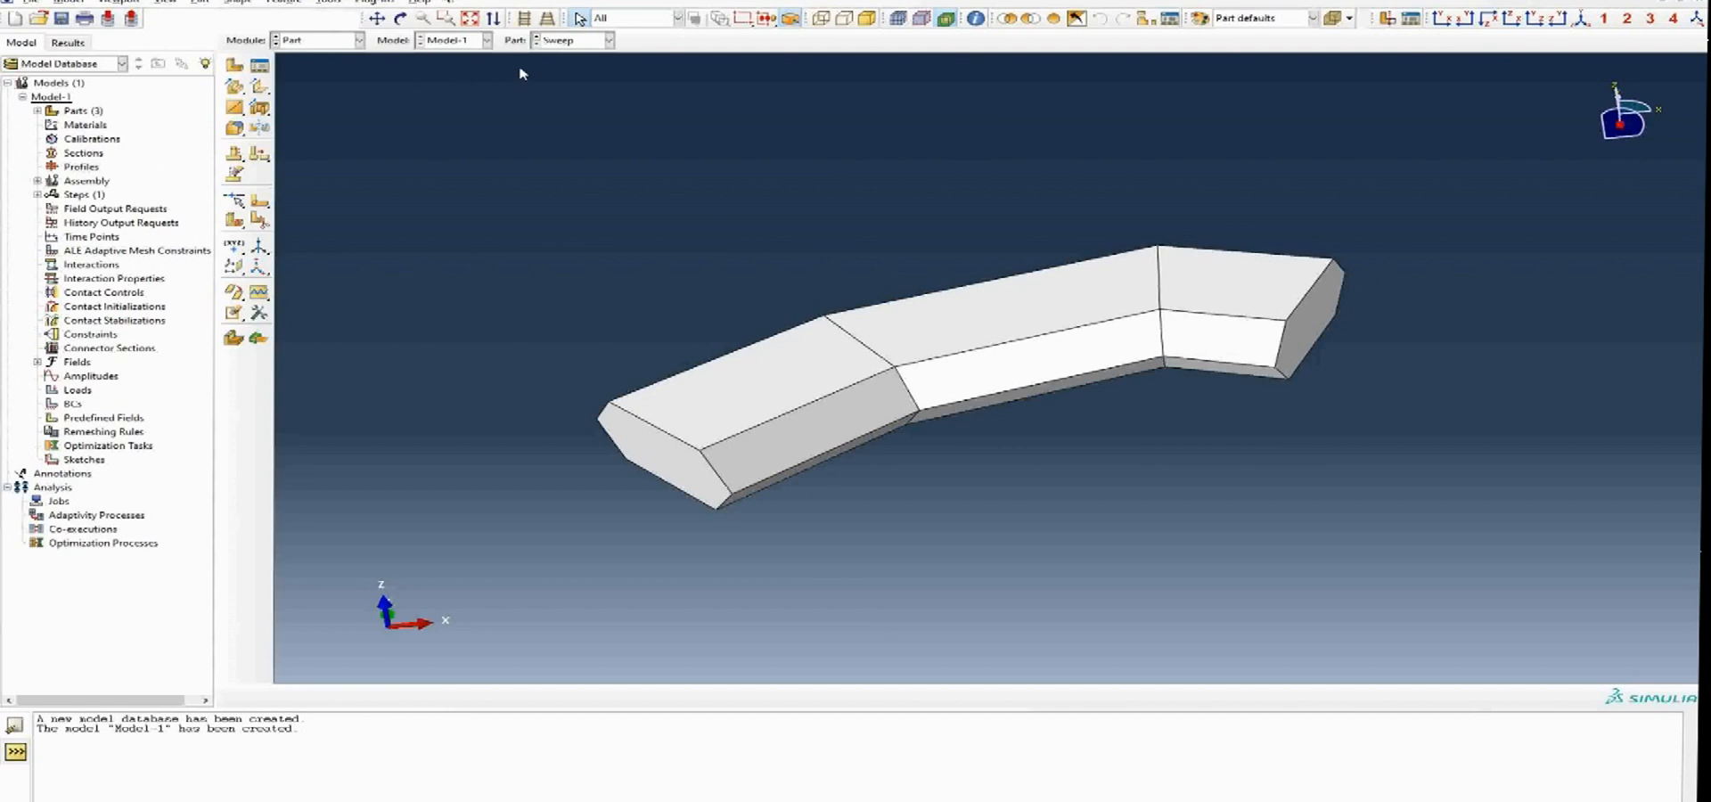
left_click(585, 41)
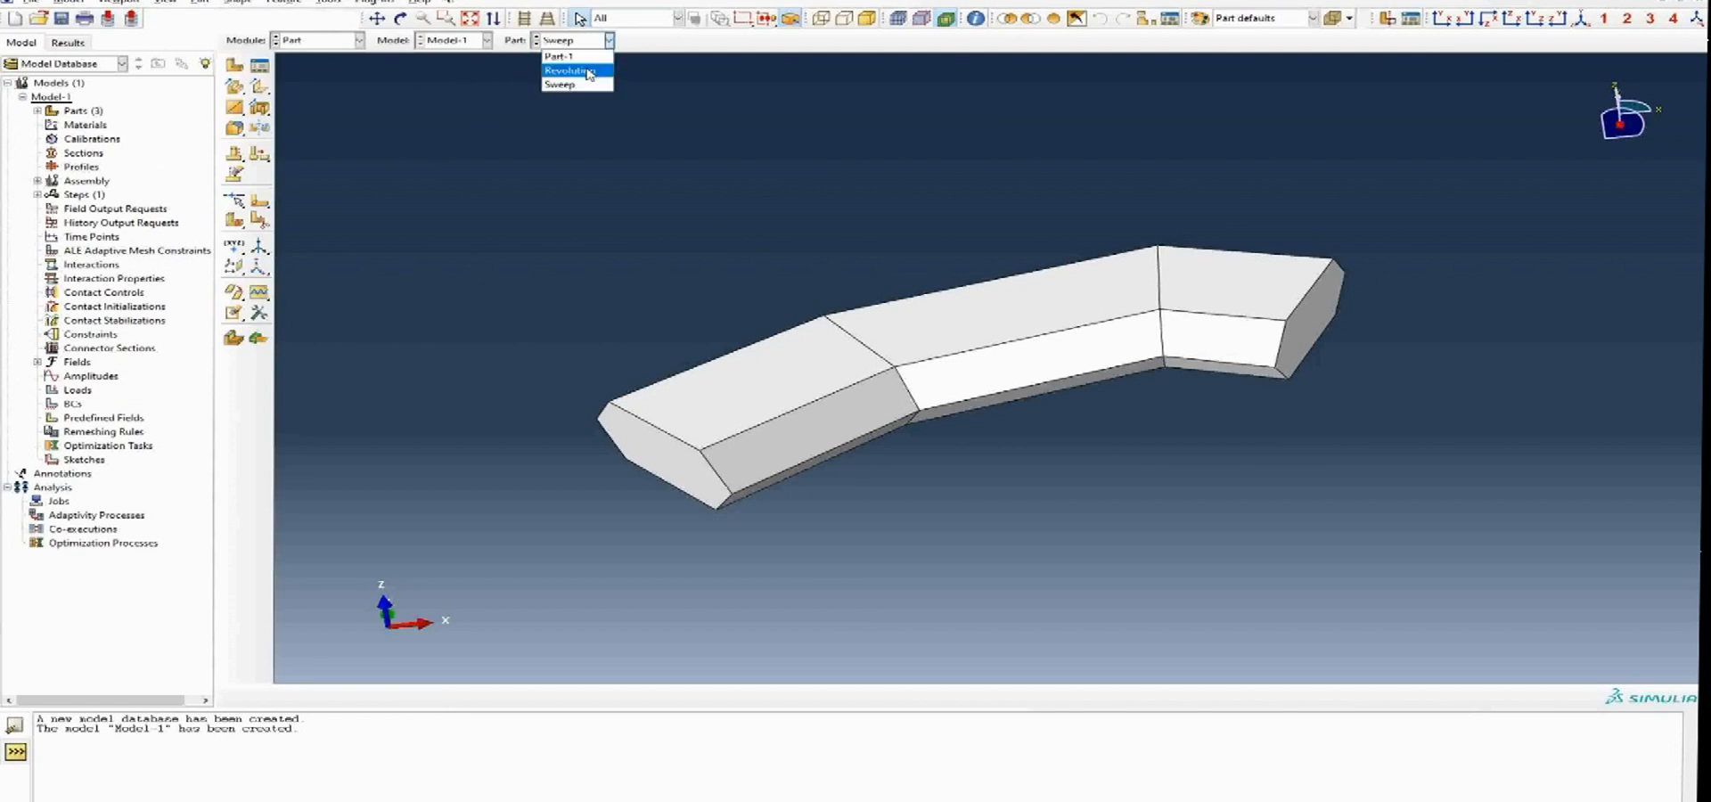
left_click(563, 84)
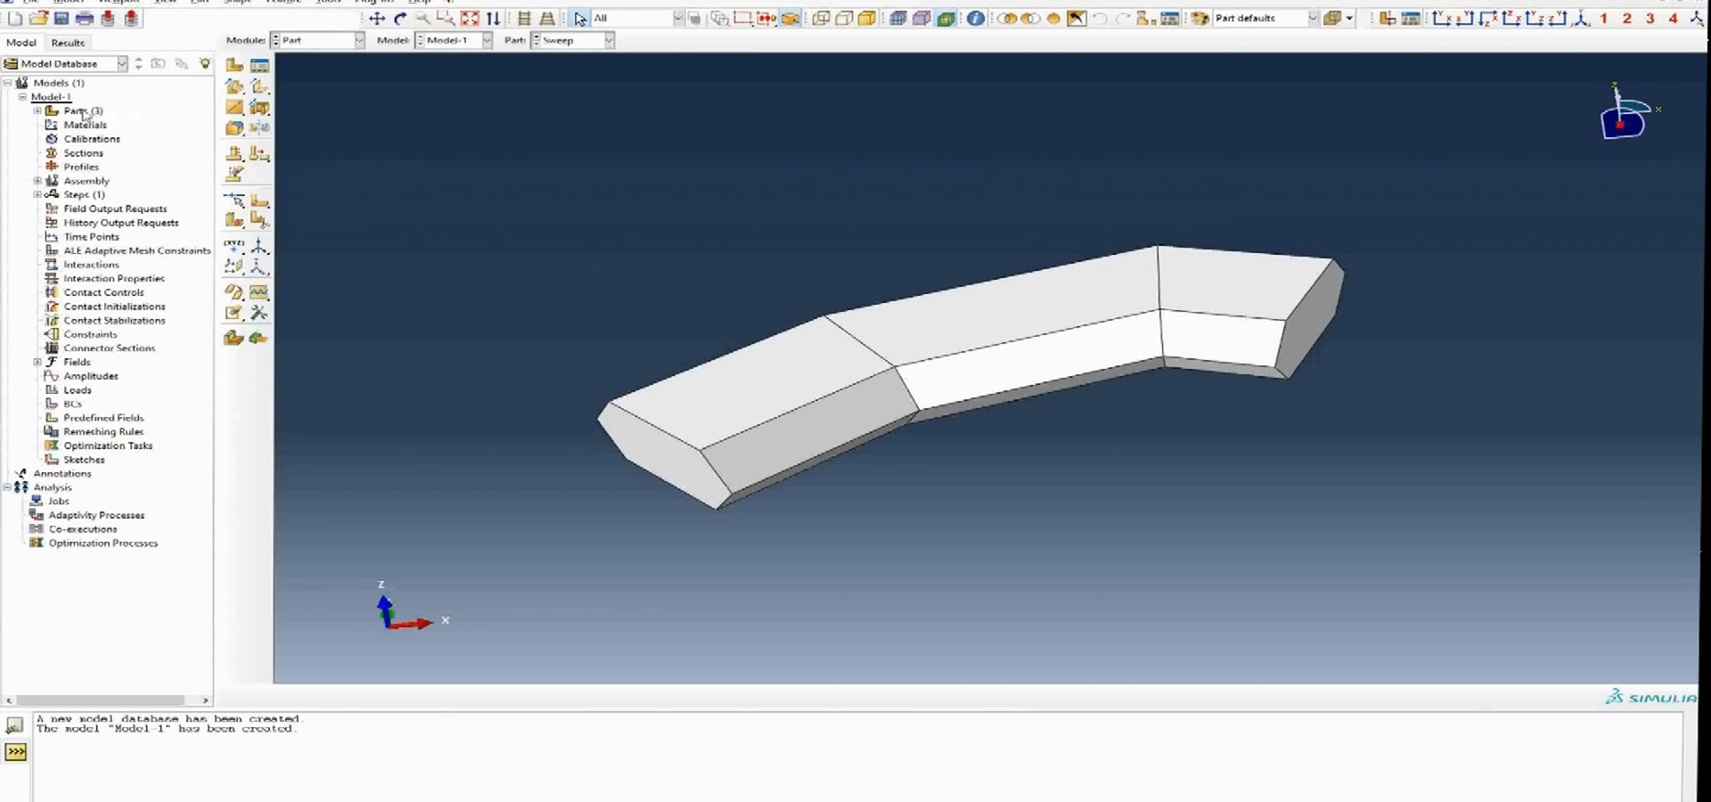
Rename Part-1 to Extrusion.
left_click(37, 111)
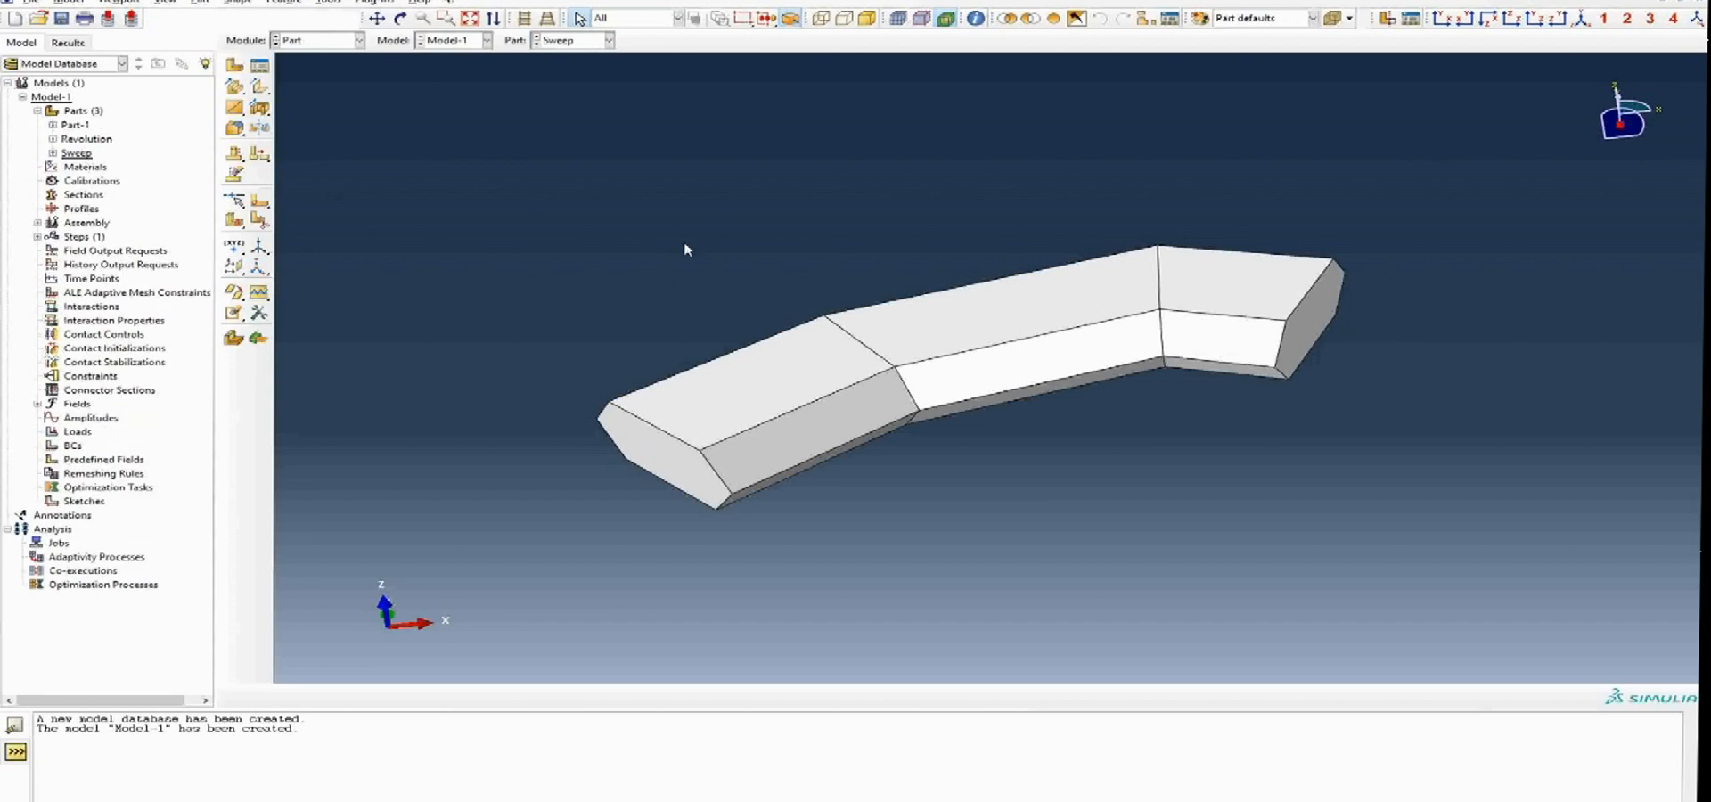
right_click(74, 125)
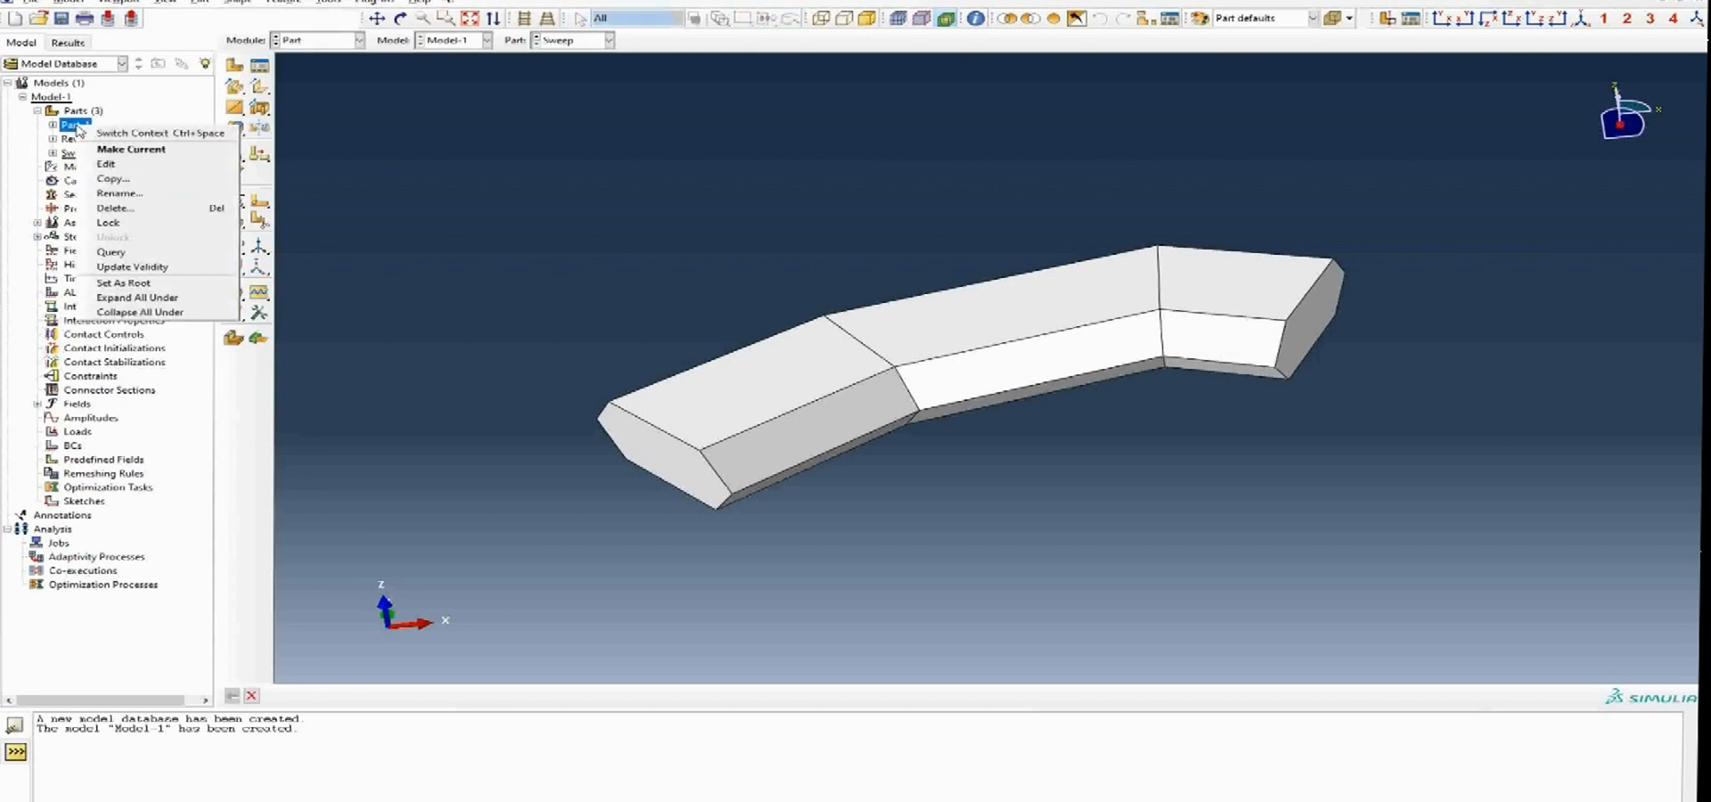
left_click(105, 194)
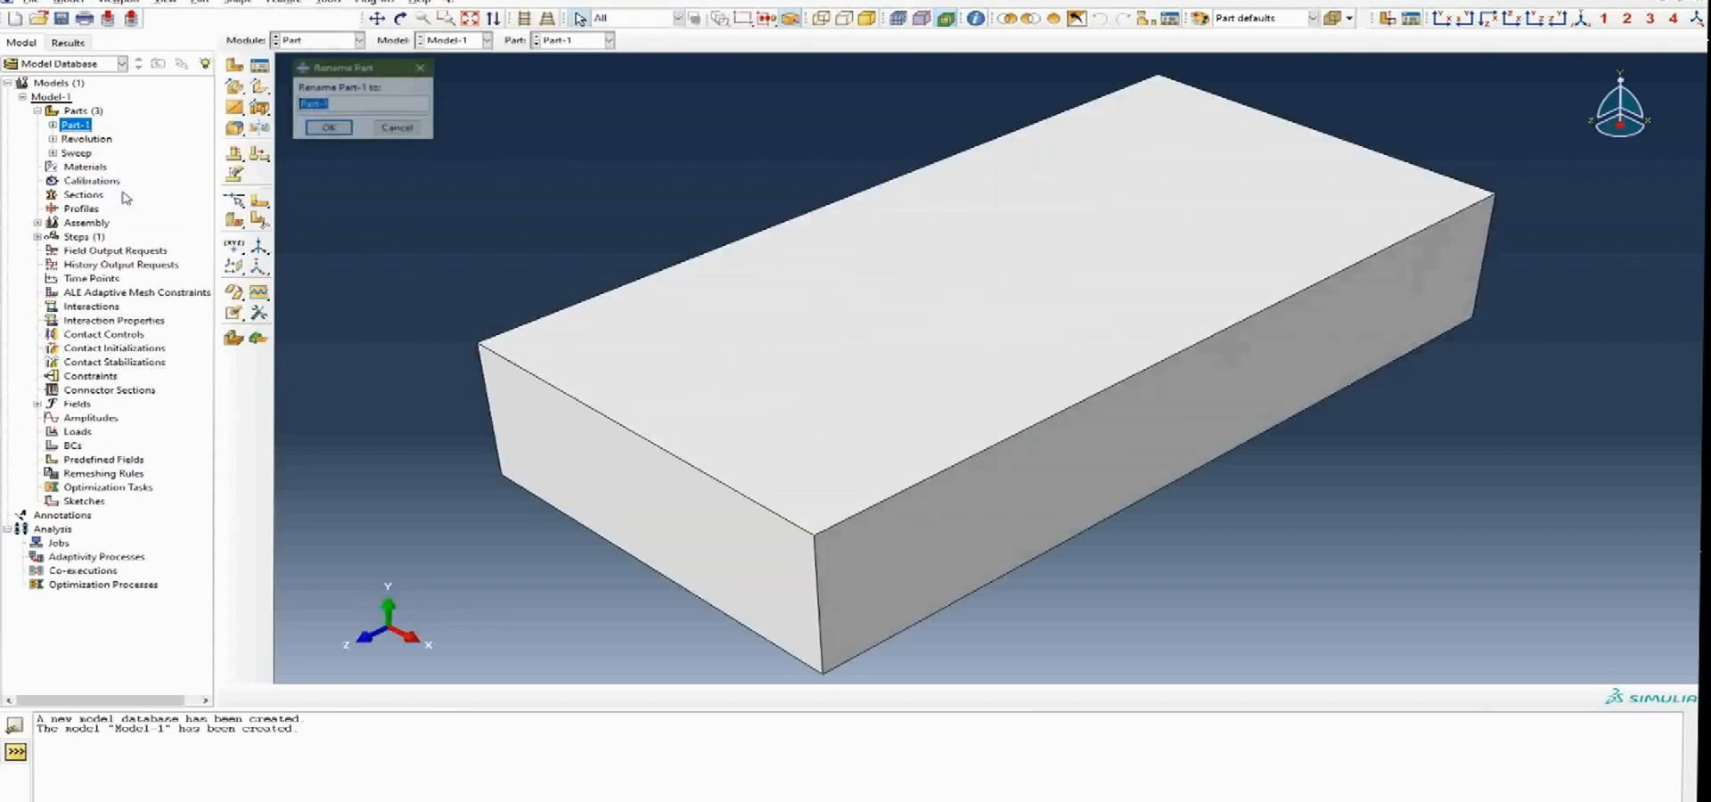
type("Extrusion")
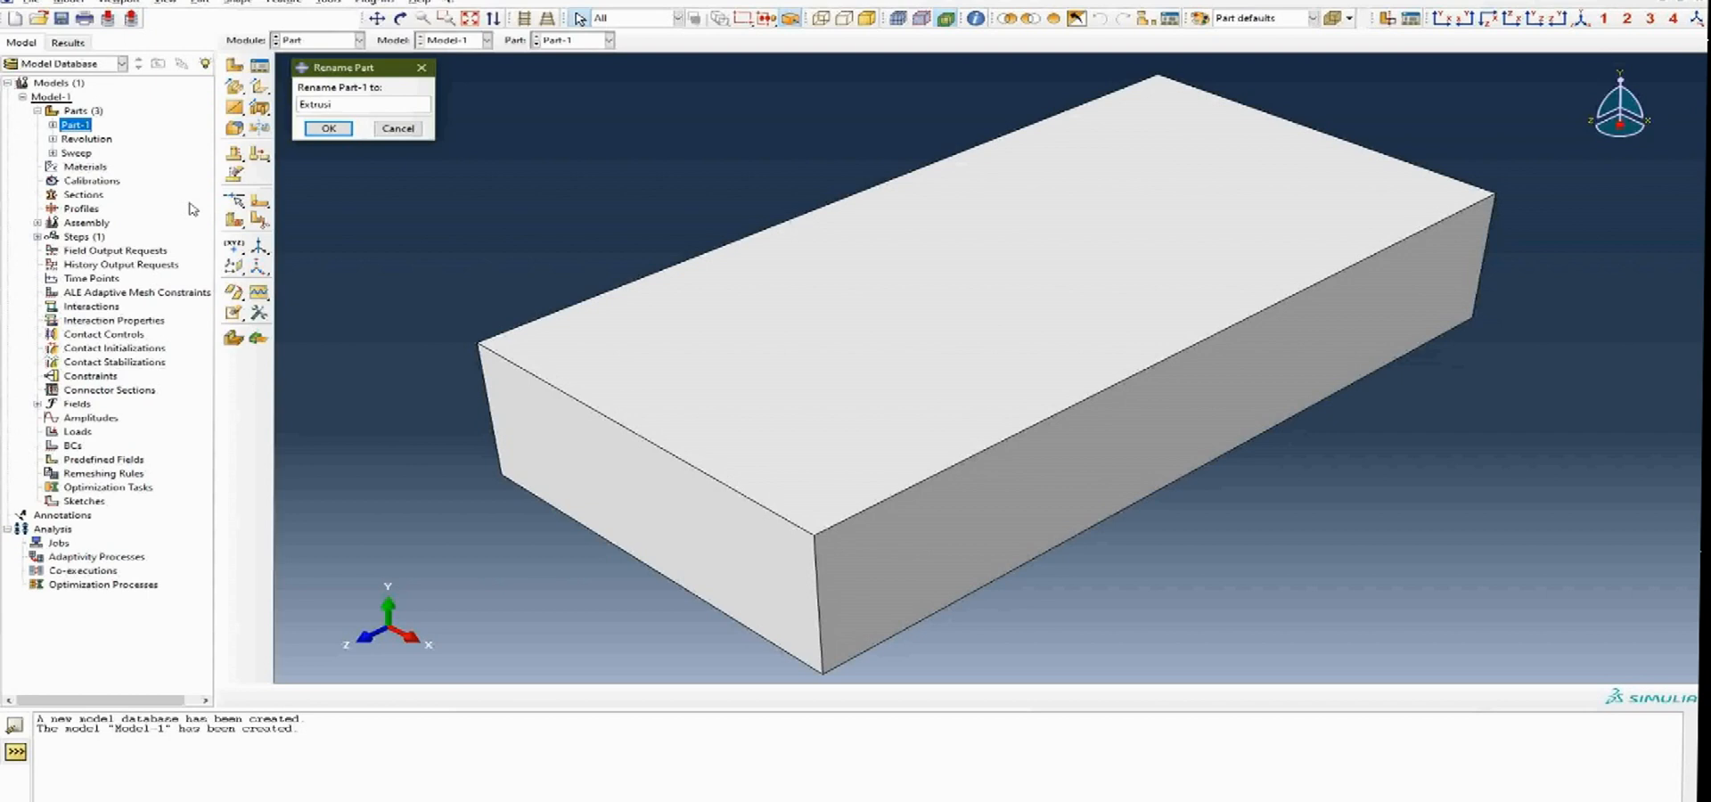
left_click(325, 132)
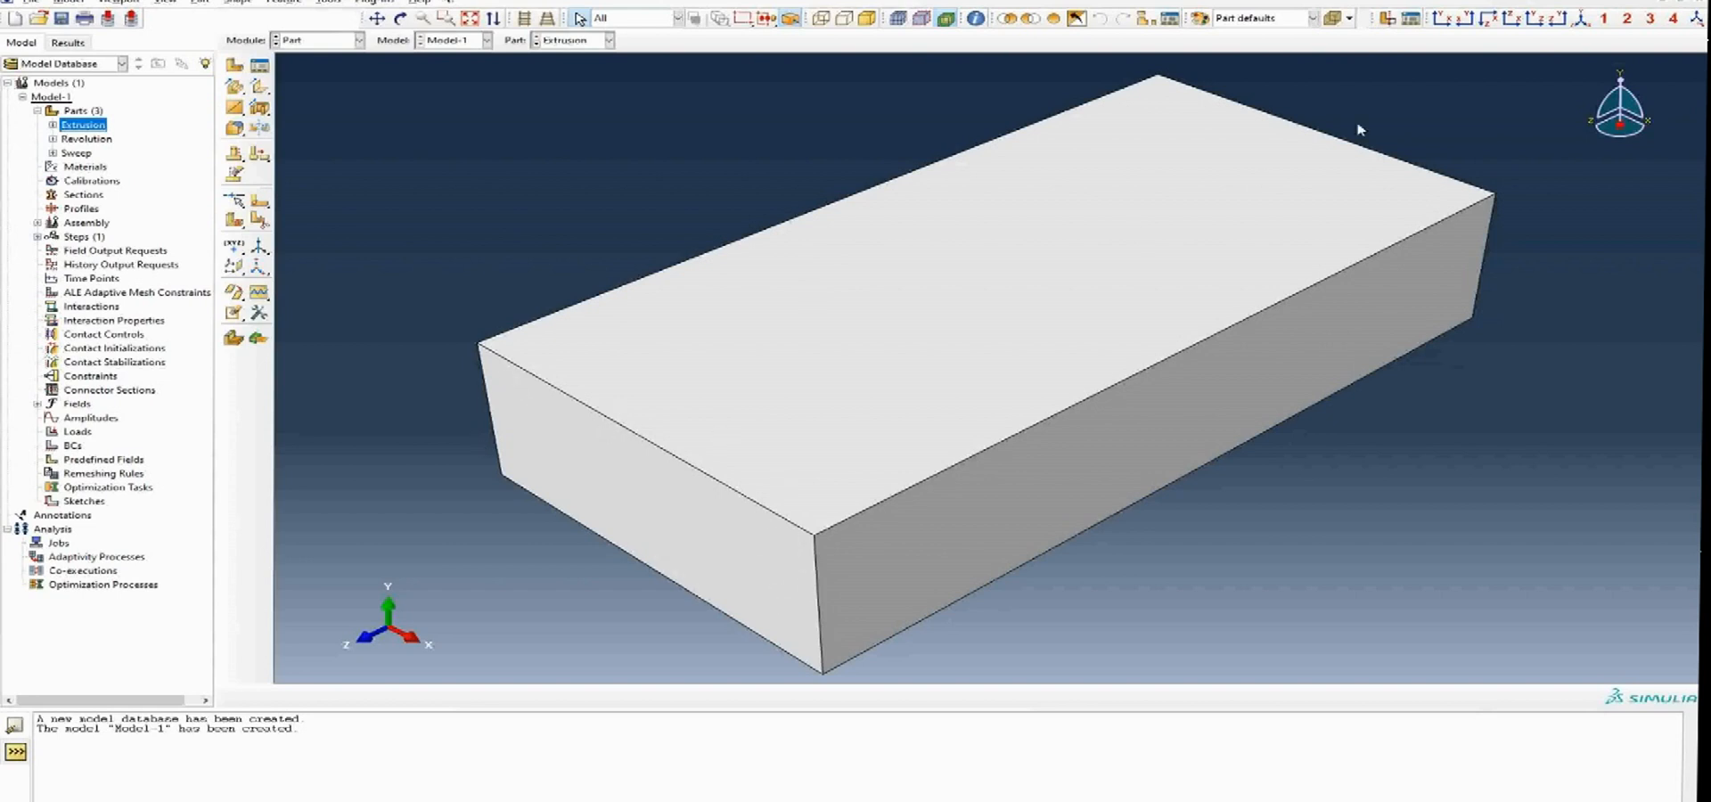
Expand the features of the Extrusion part and inspect its solid extrude feature and section sketch.
left_click(52, 126)
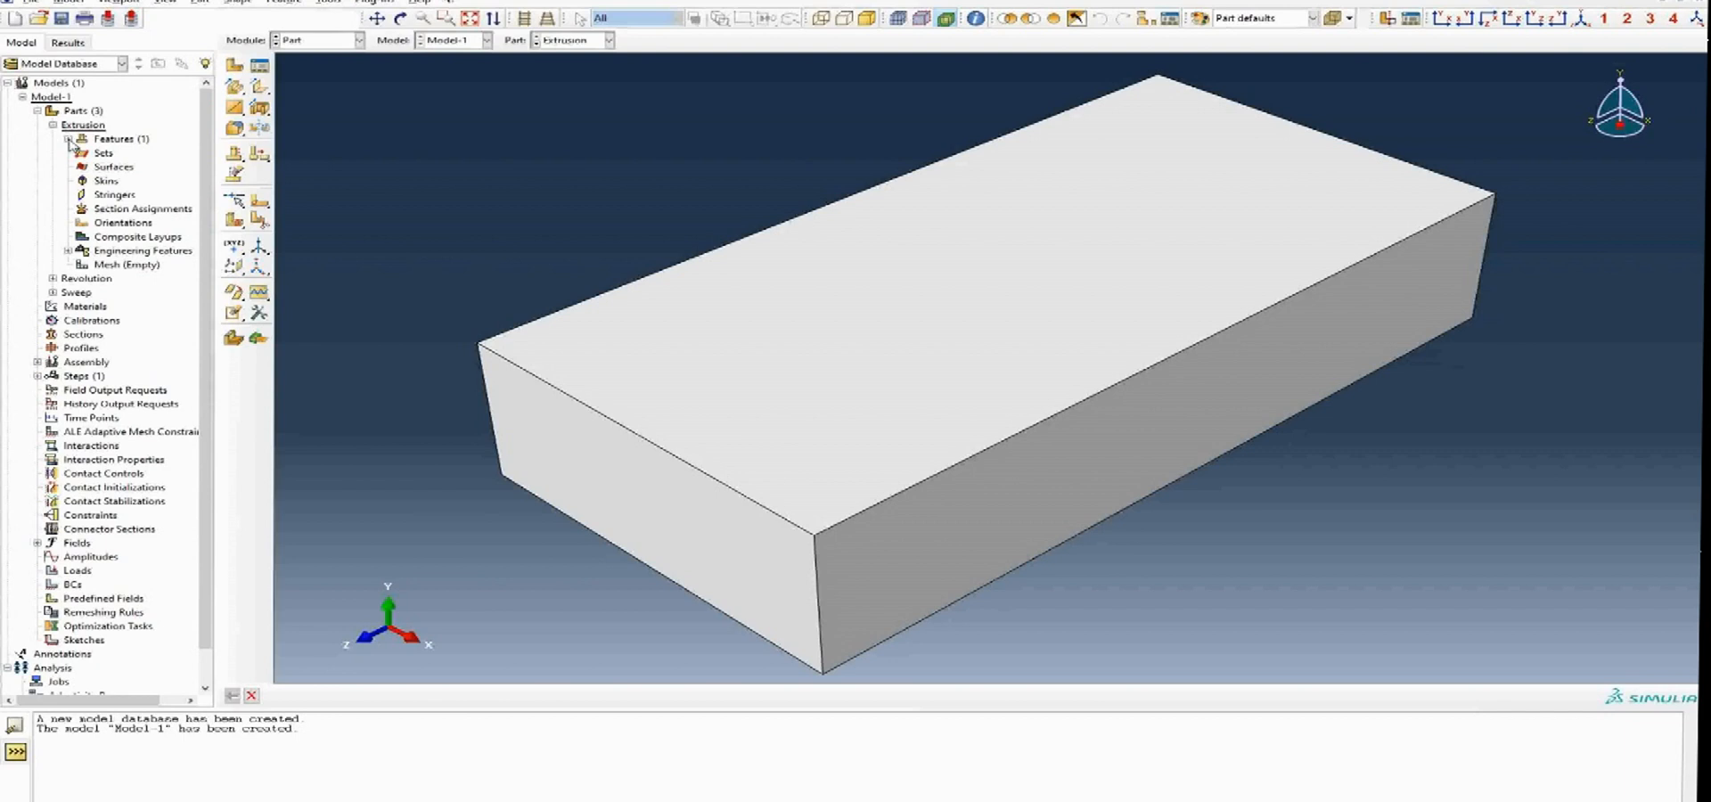
left_click(68, 140)
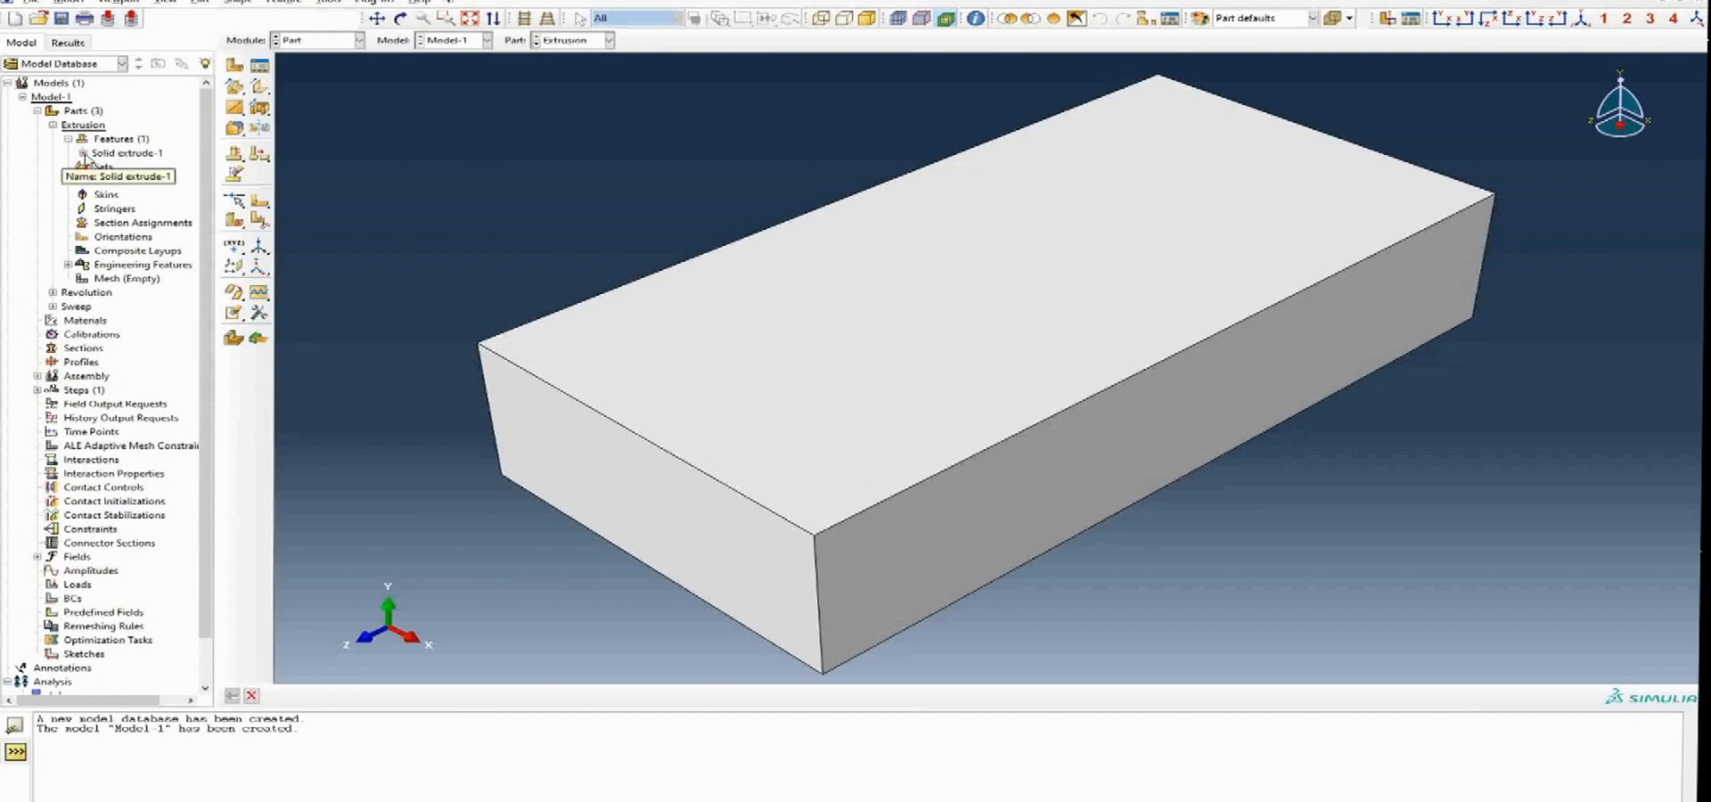
left_click(83, 153)
left_click(135, 169)
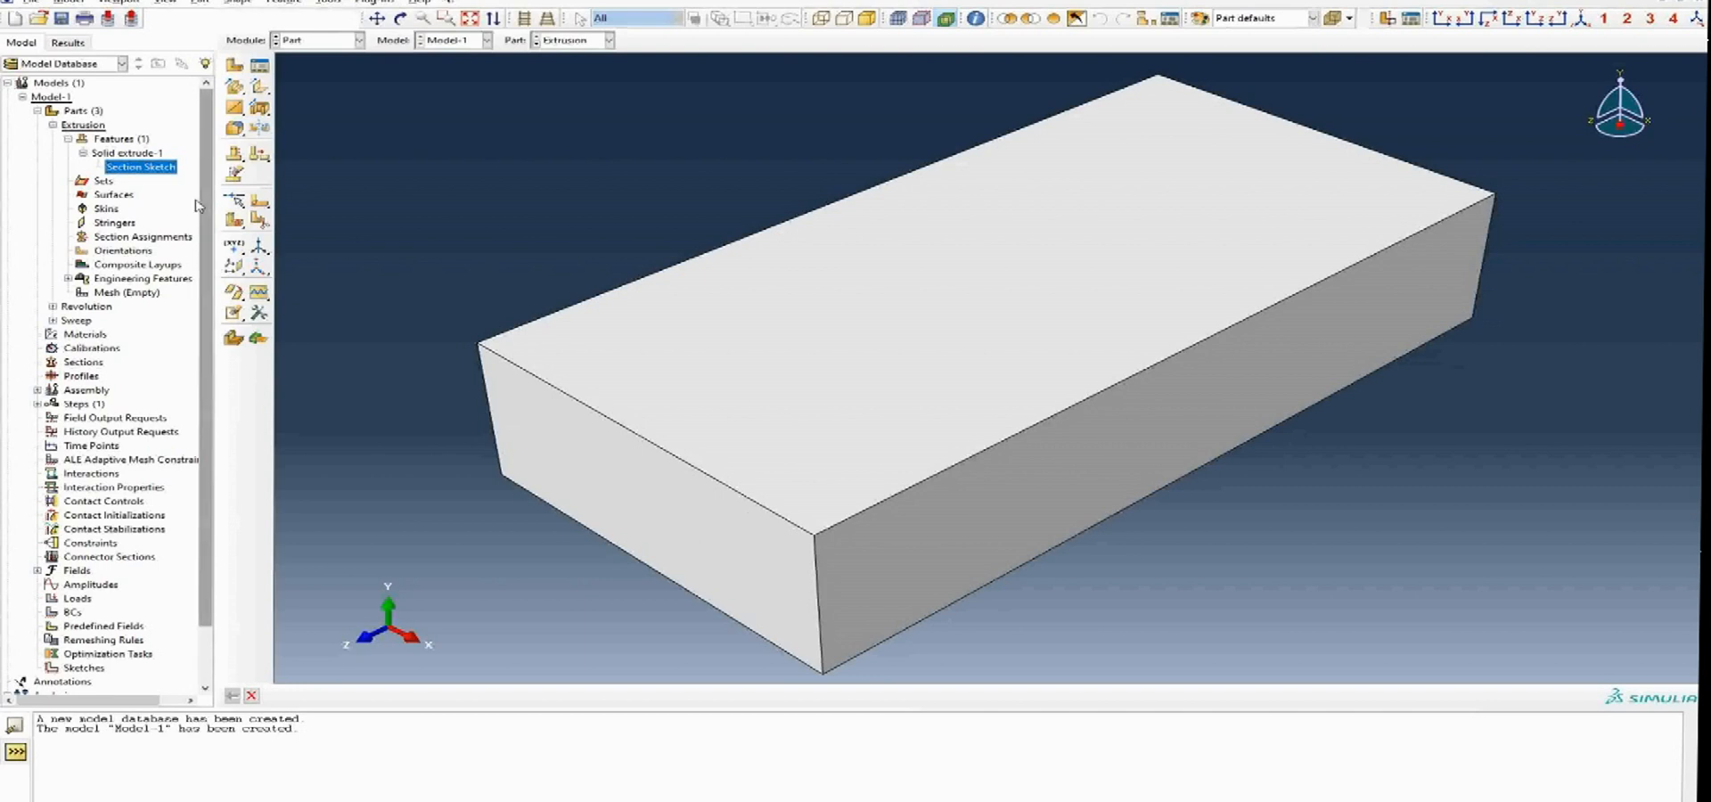
left_click(143, 154)
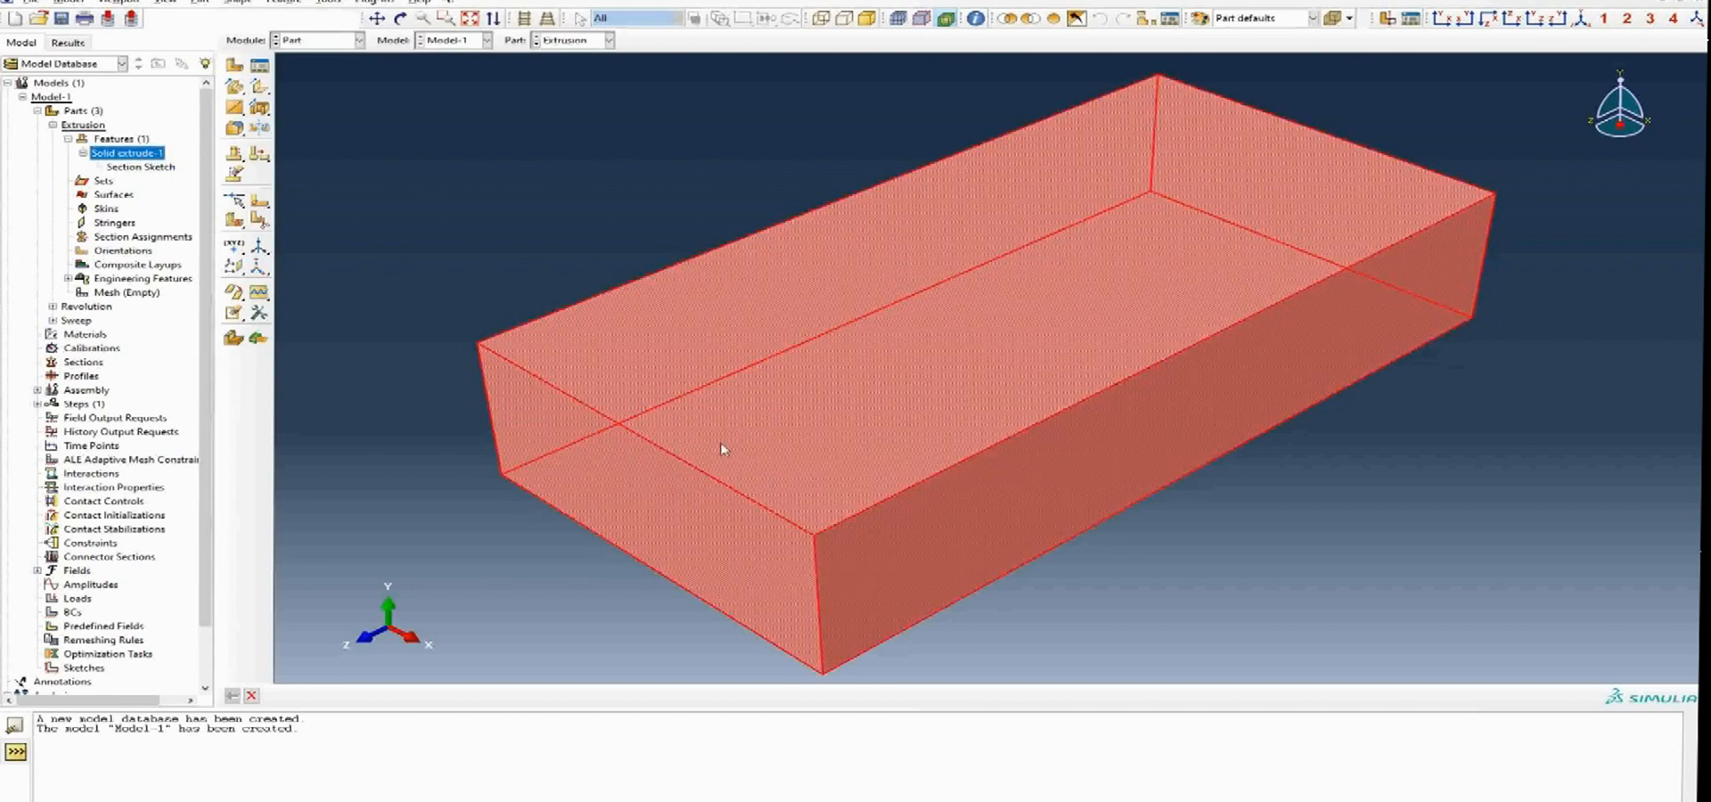
Edit the solid extrude feature of the Extrusion part and apply a depth of 50.
right_click(116, 156)
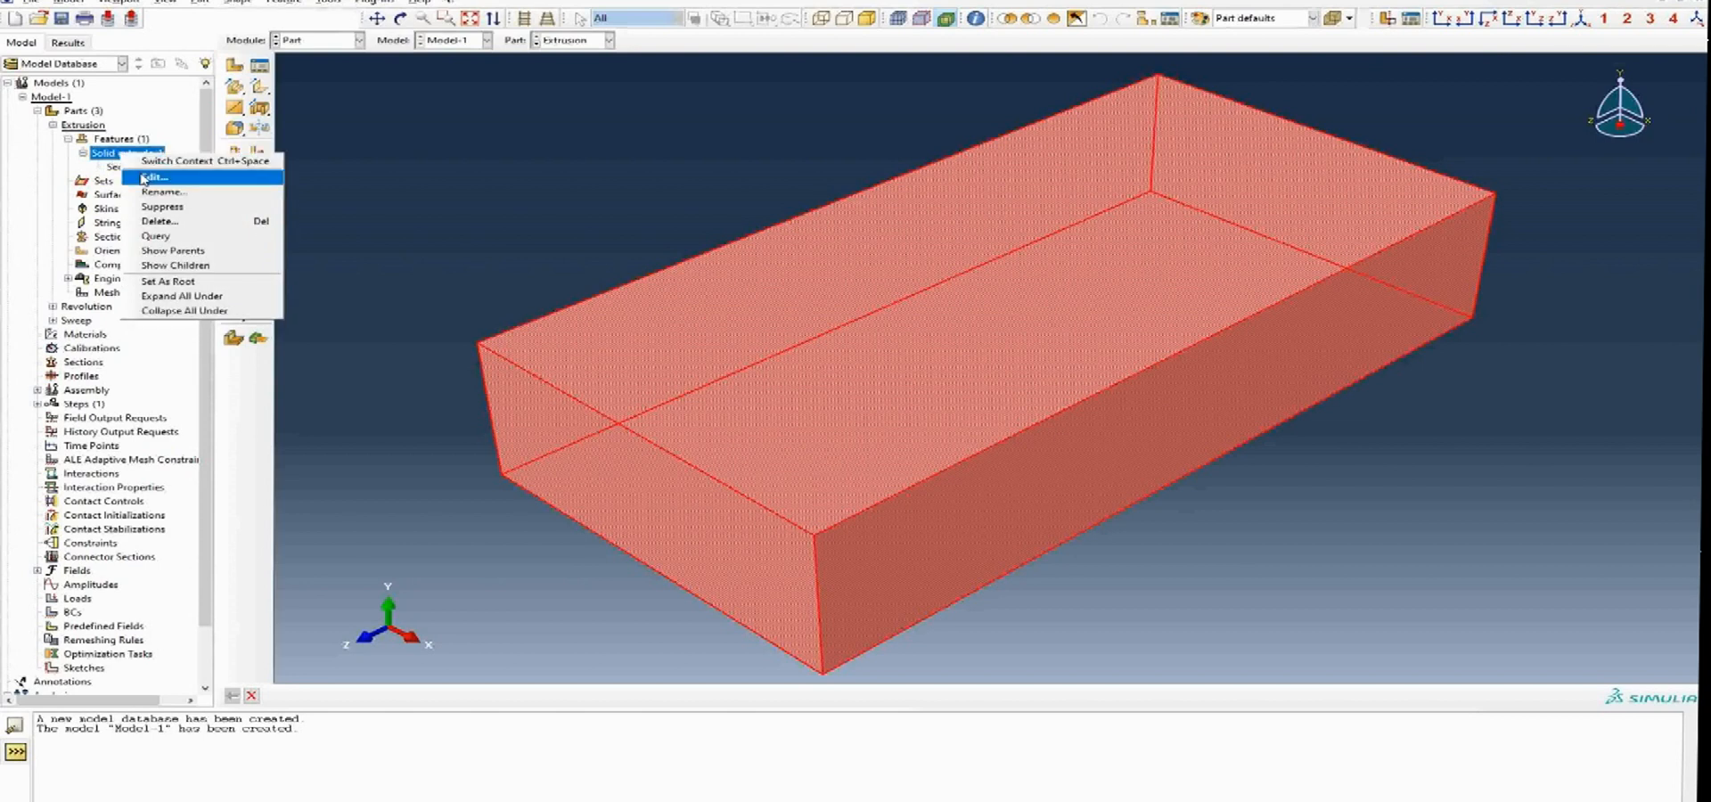
left_click(151, 179)
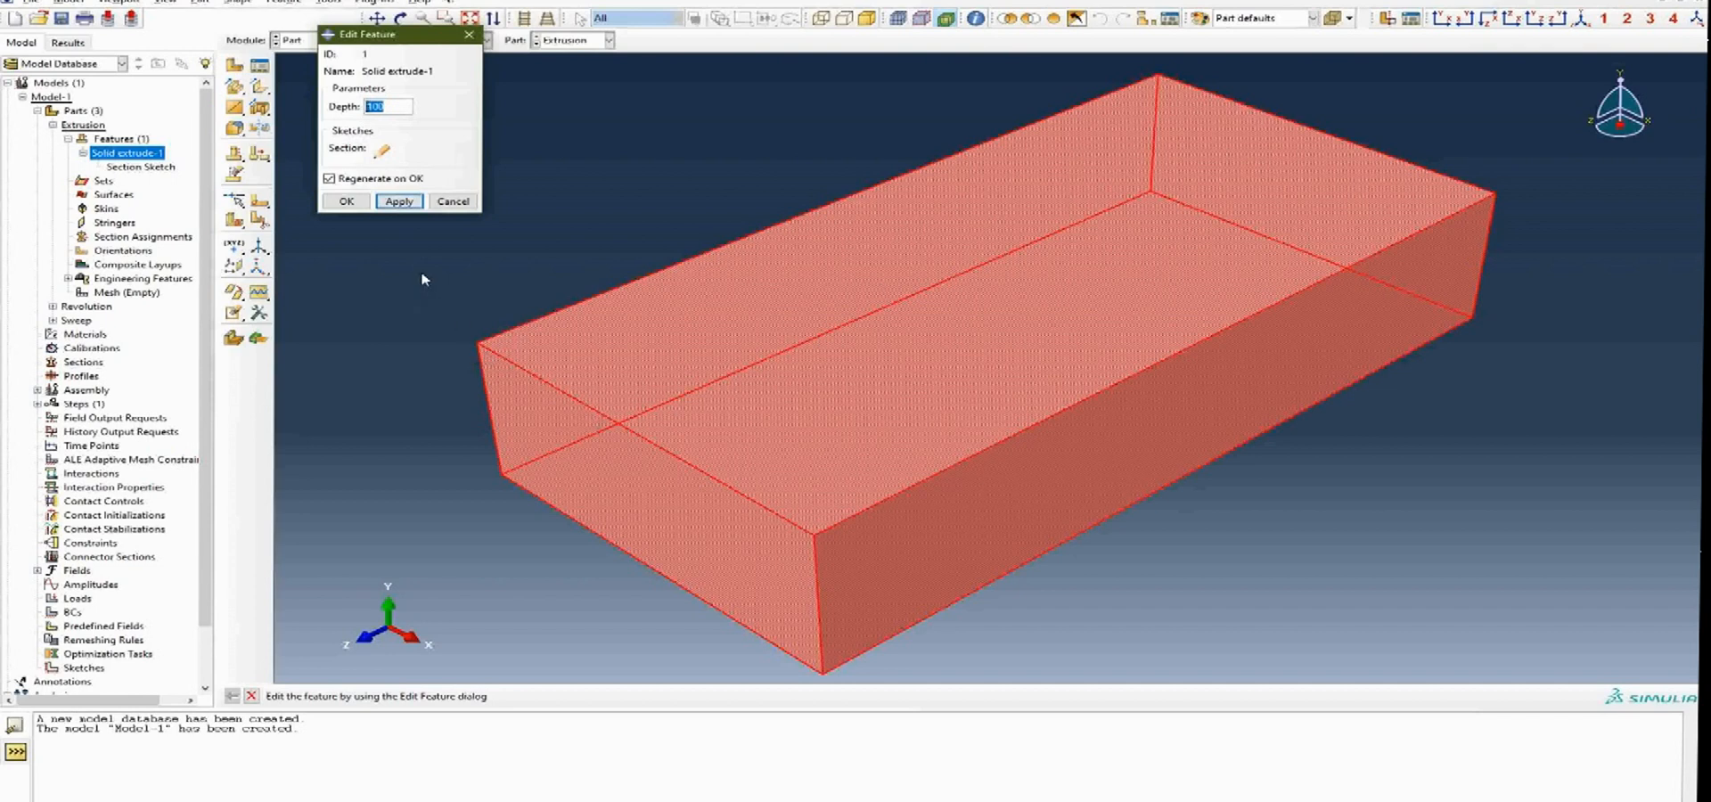
type("50")
left_click(400, 202)
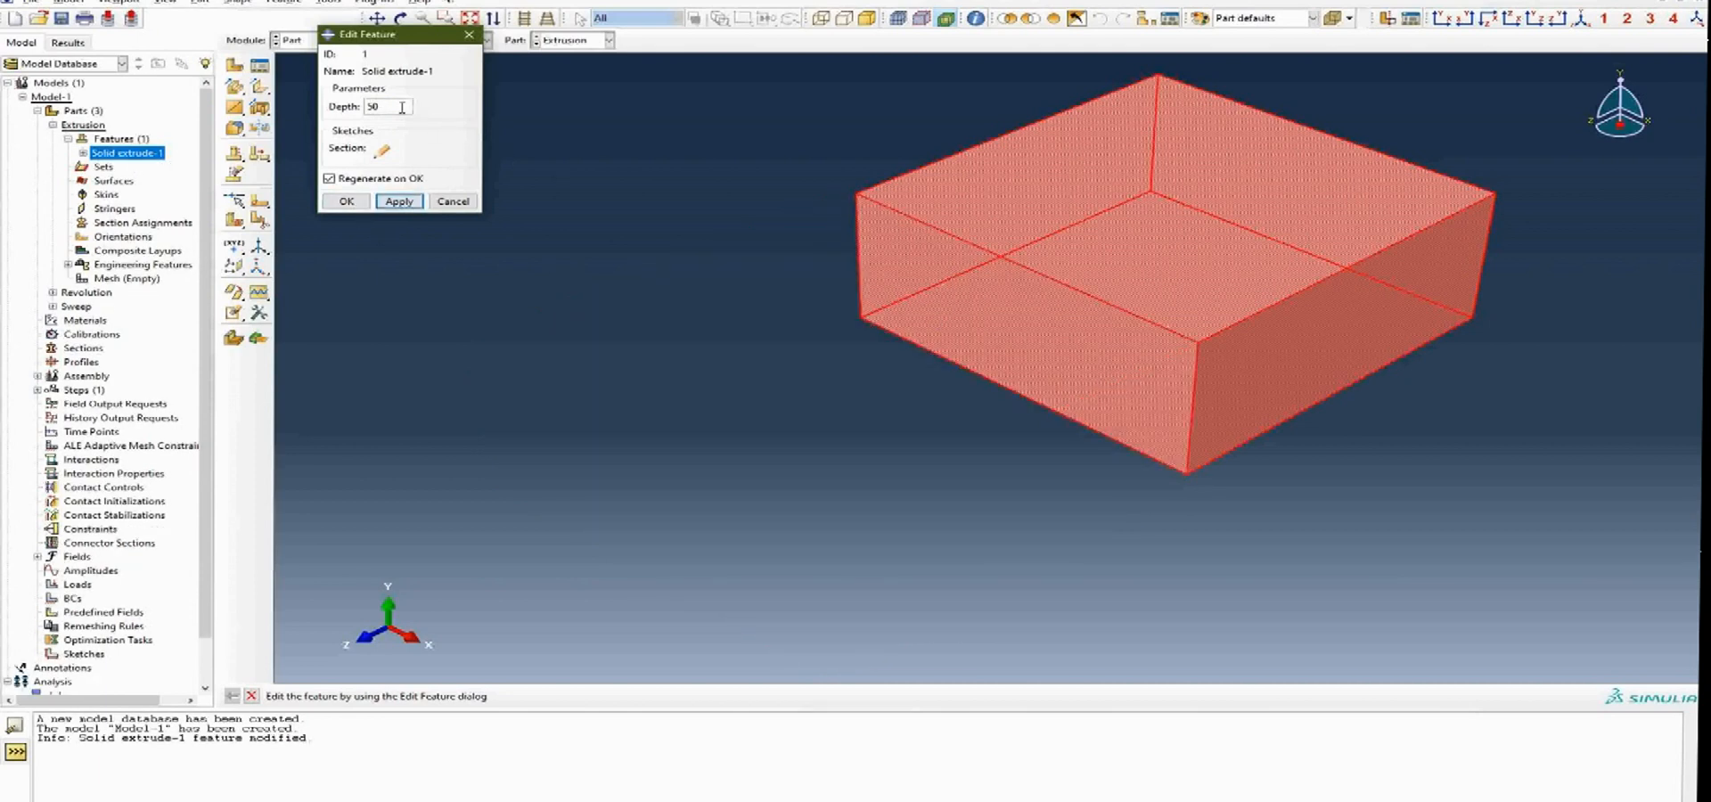
Try a depth of 150 for the solid extrude feature and return the depth to 100.
type("150")
left_click(399, 201)
scroll(779, 351, "down", 6)
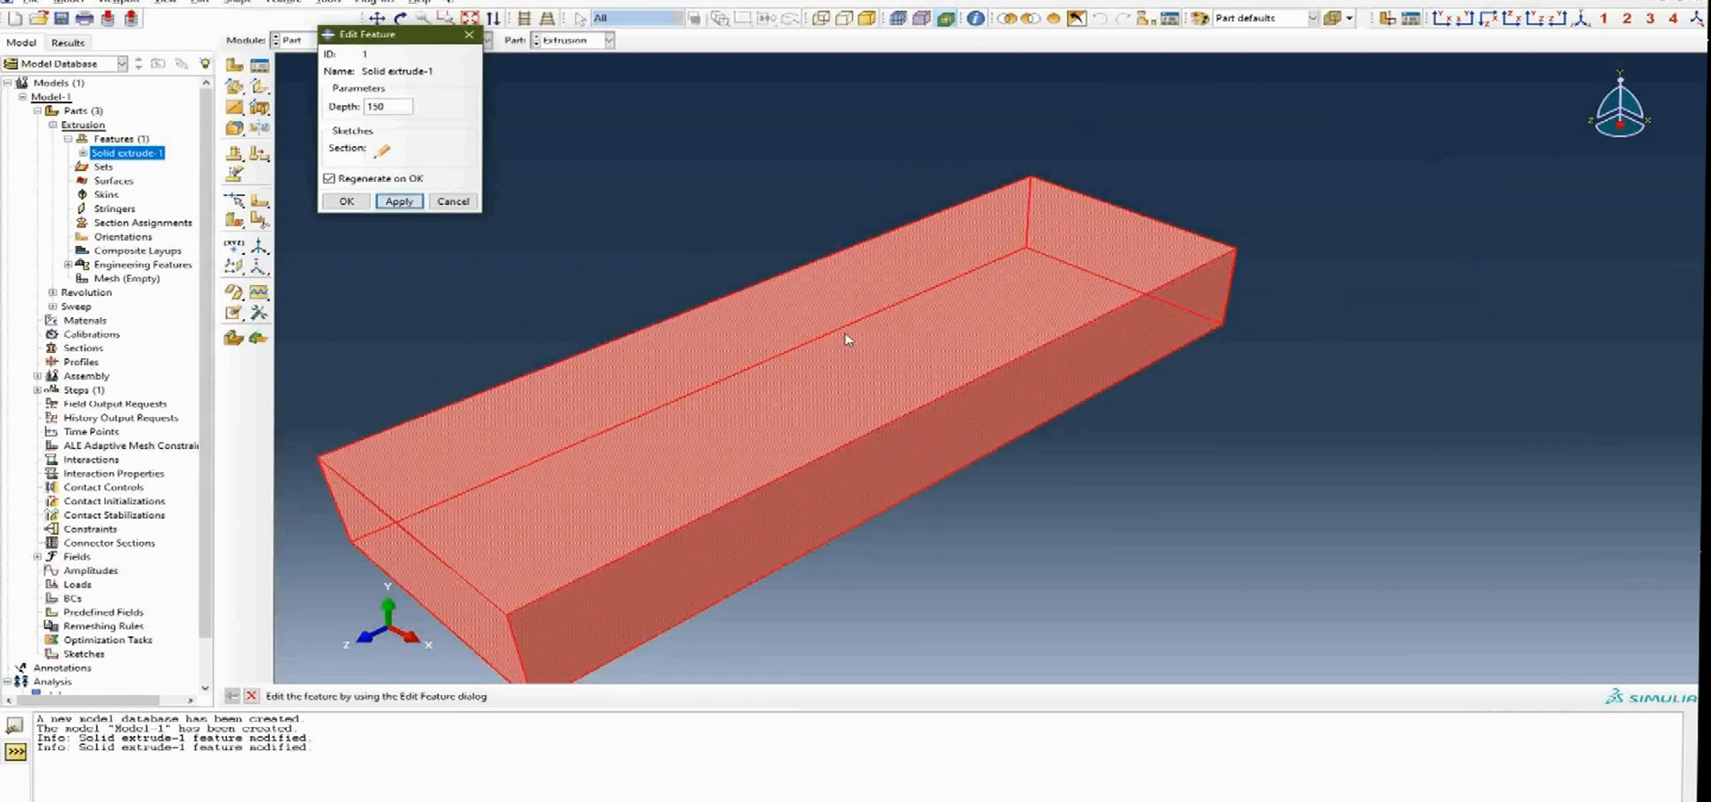
scroll(687, 366, "up", 3)
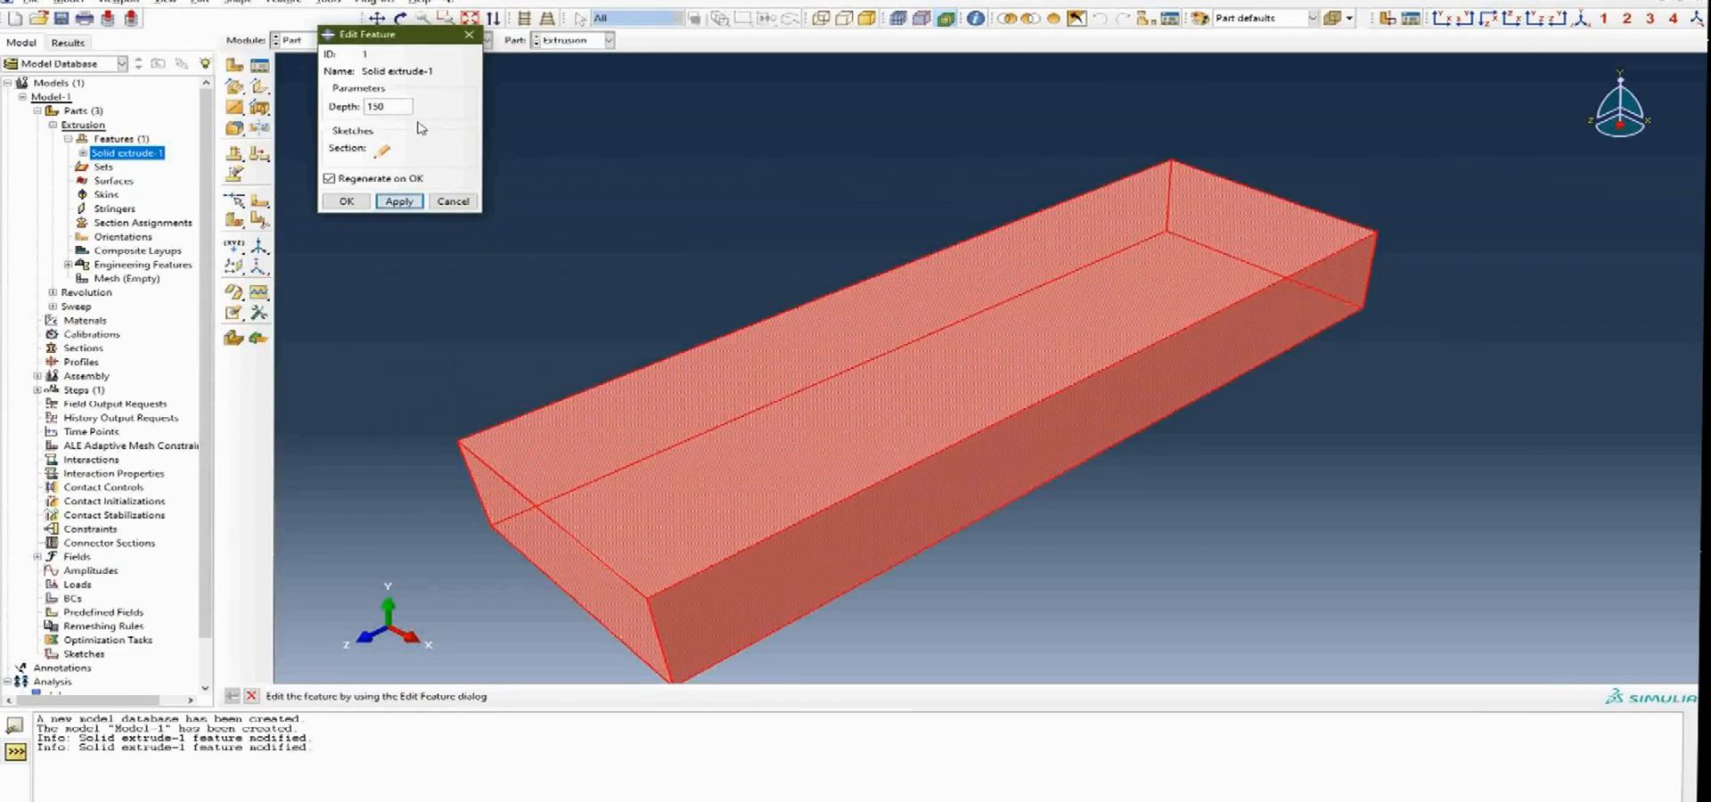
type("100")
left_click(346, 201)
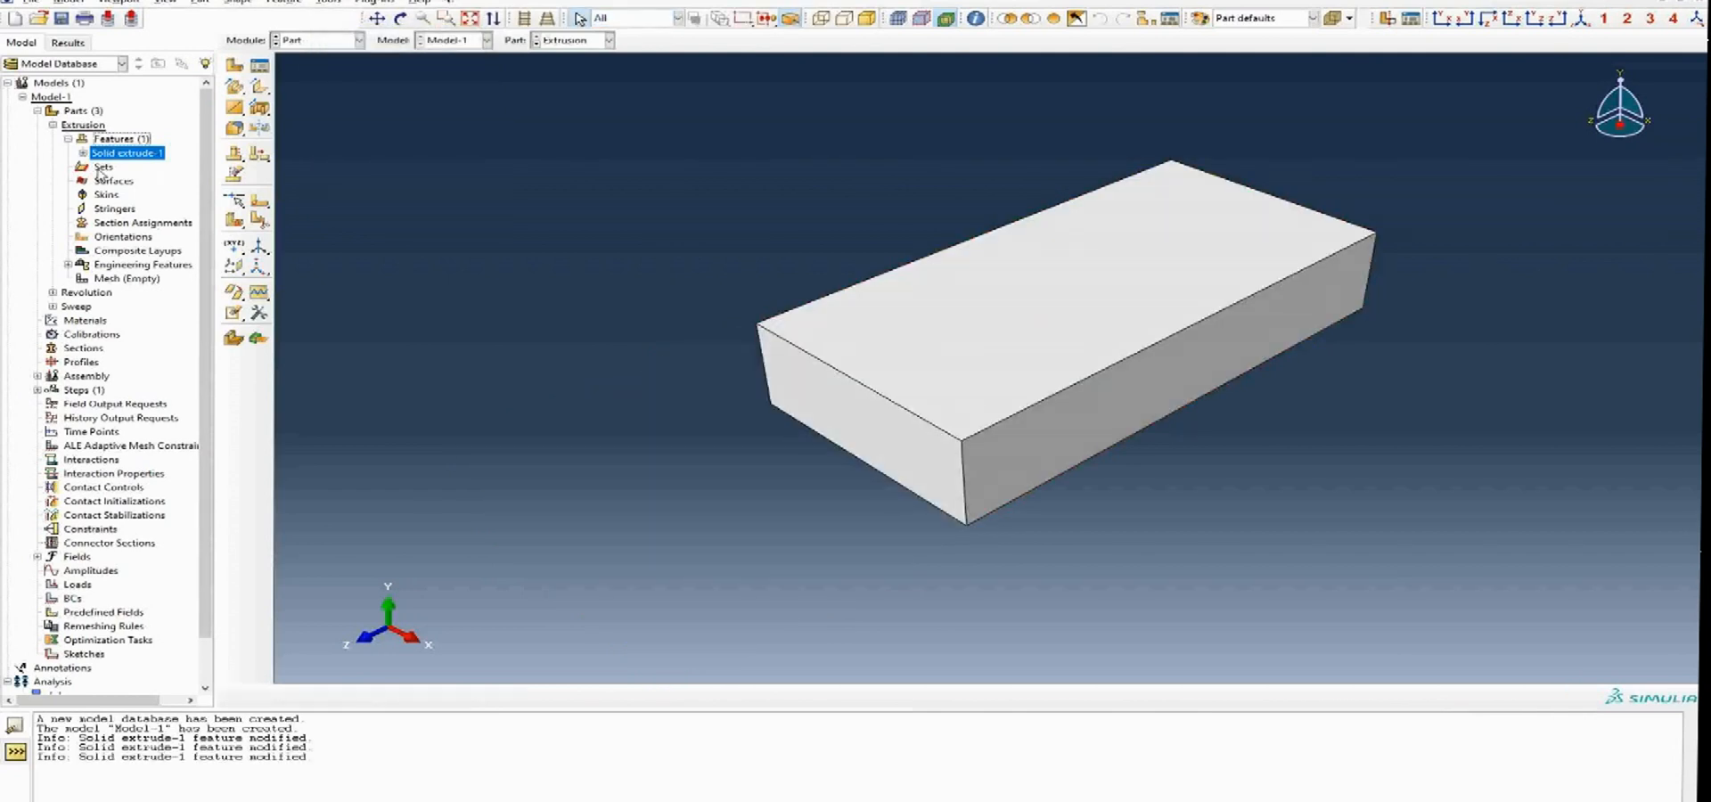
Open the section sketch of the Extrusion part's solid extrude feature for editing.
left_click(83, 152)
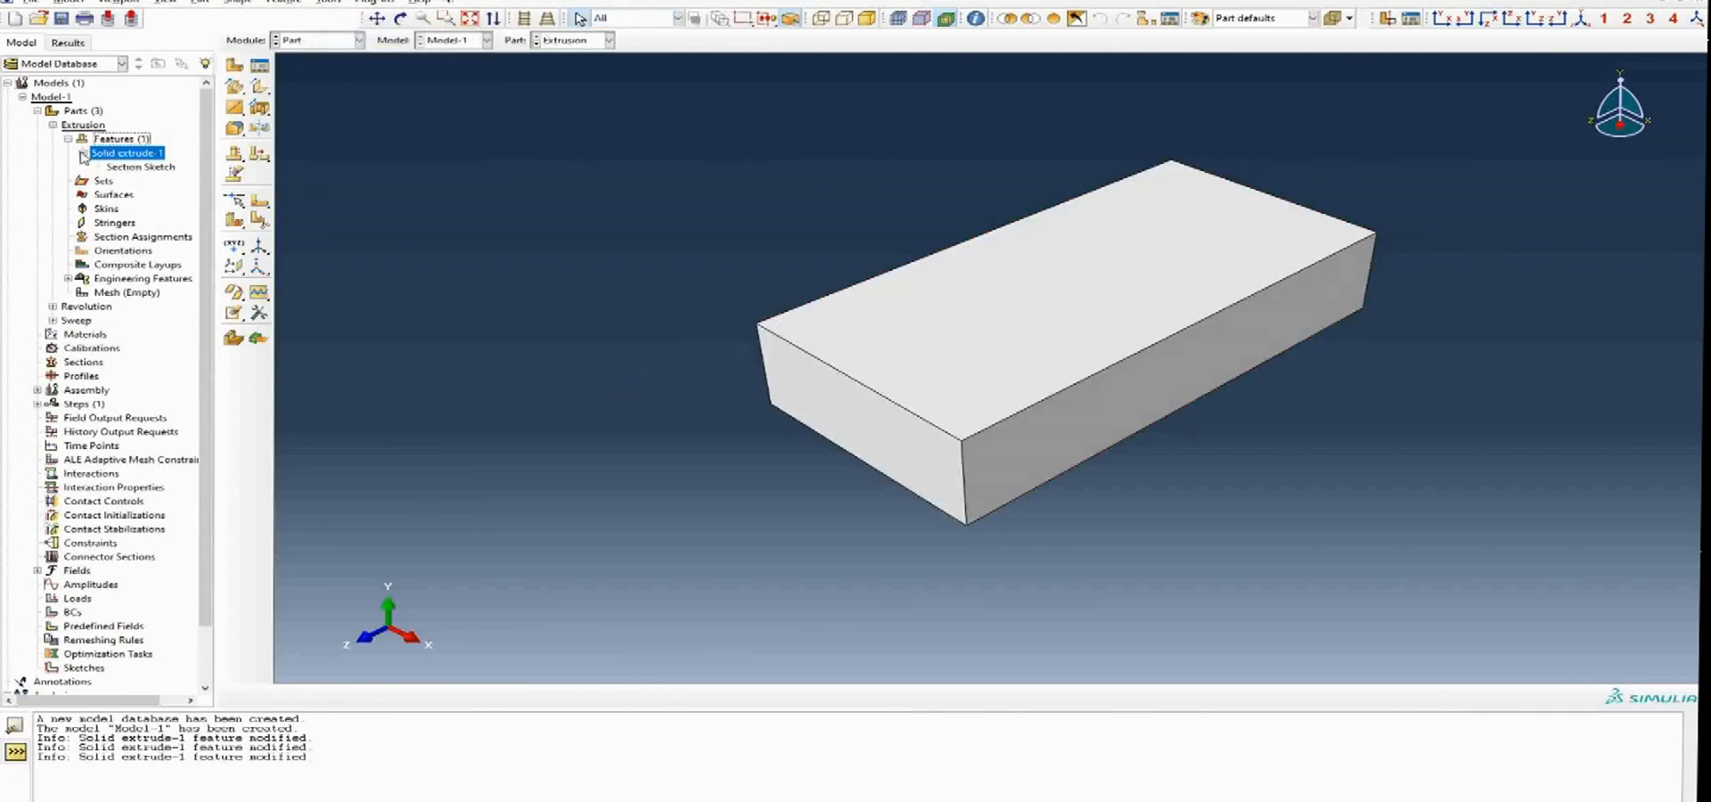
left_click(128, 169)
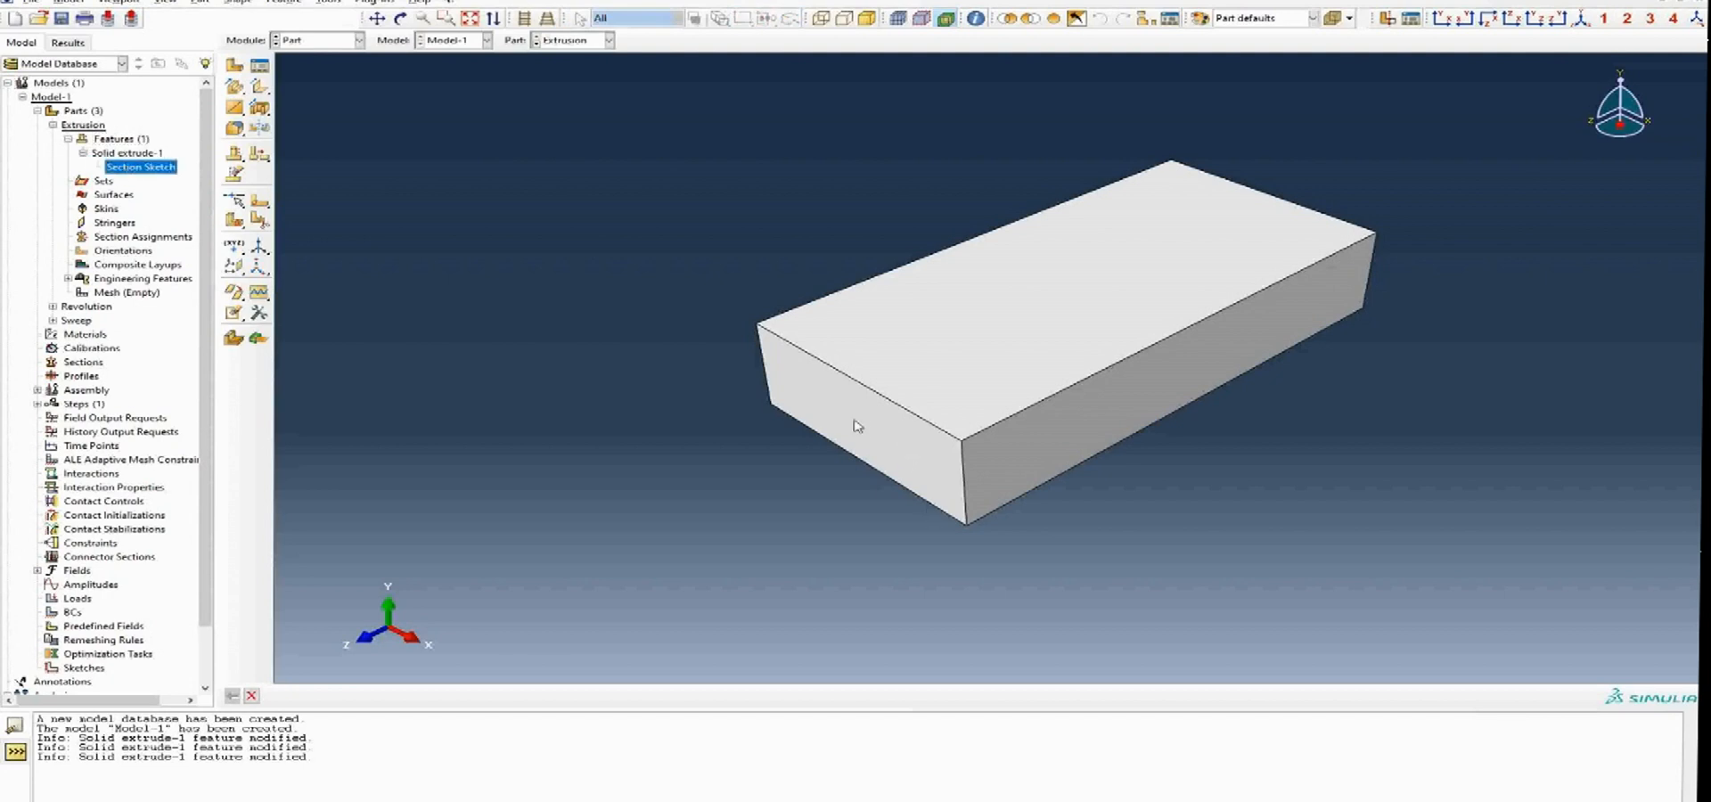
right_click(126, 168)
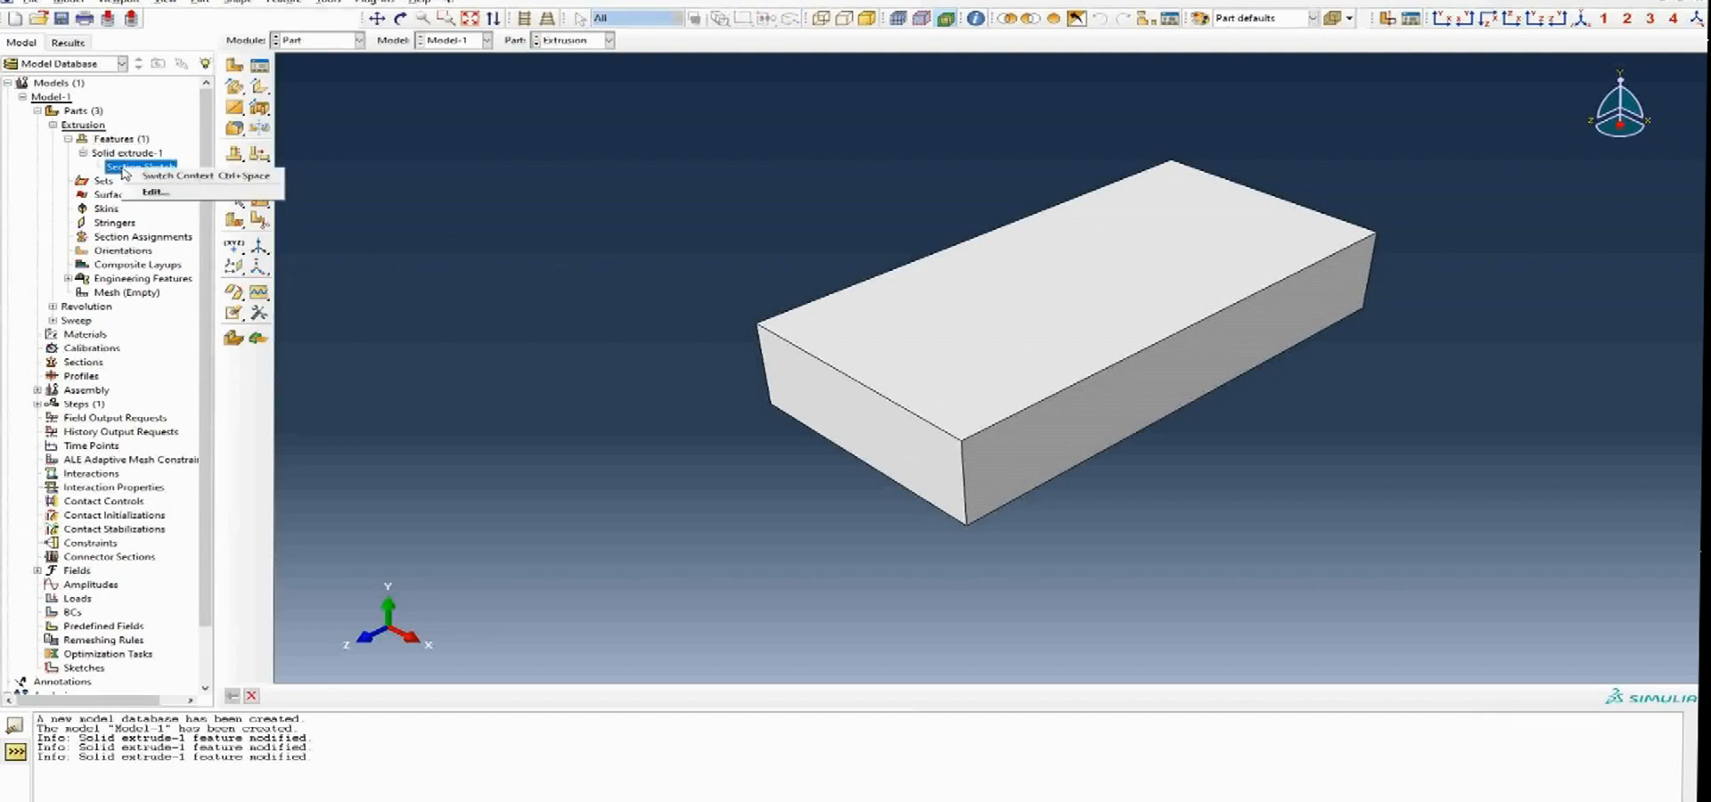
left_click(148, 195)
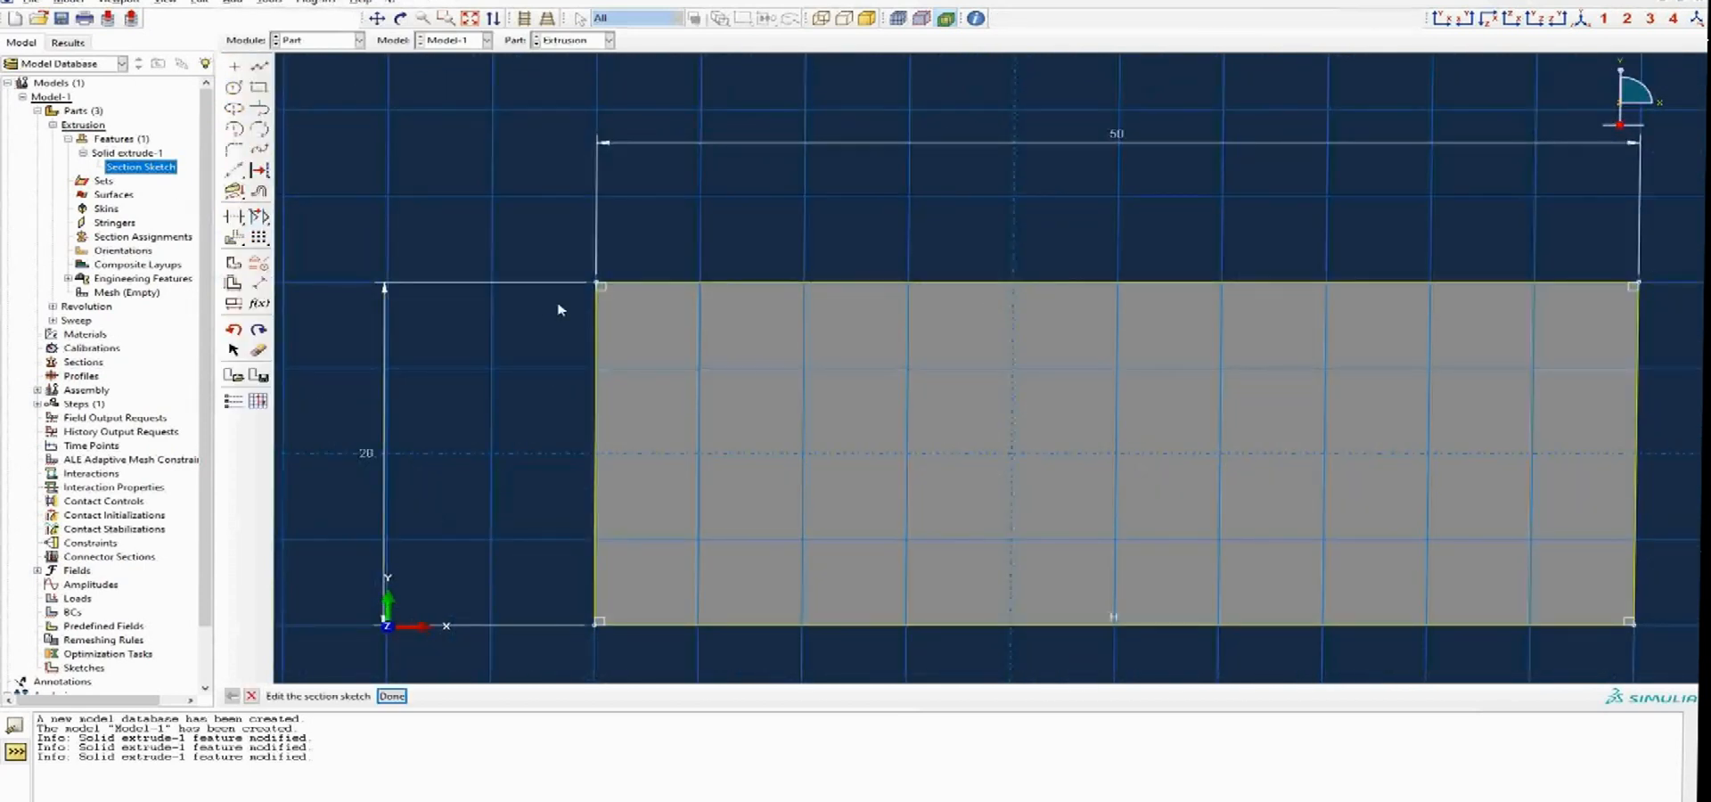
scroll(612, 266, "up", 3)
scroll(612, 264, "up", 1)
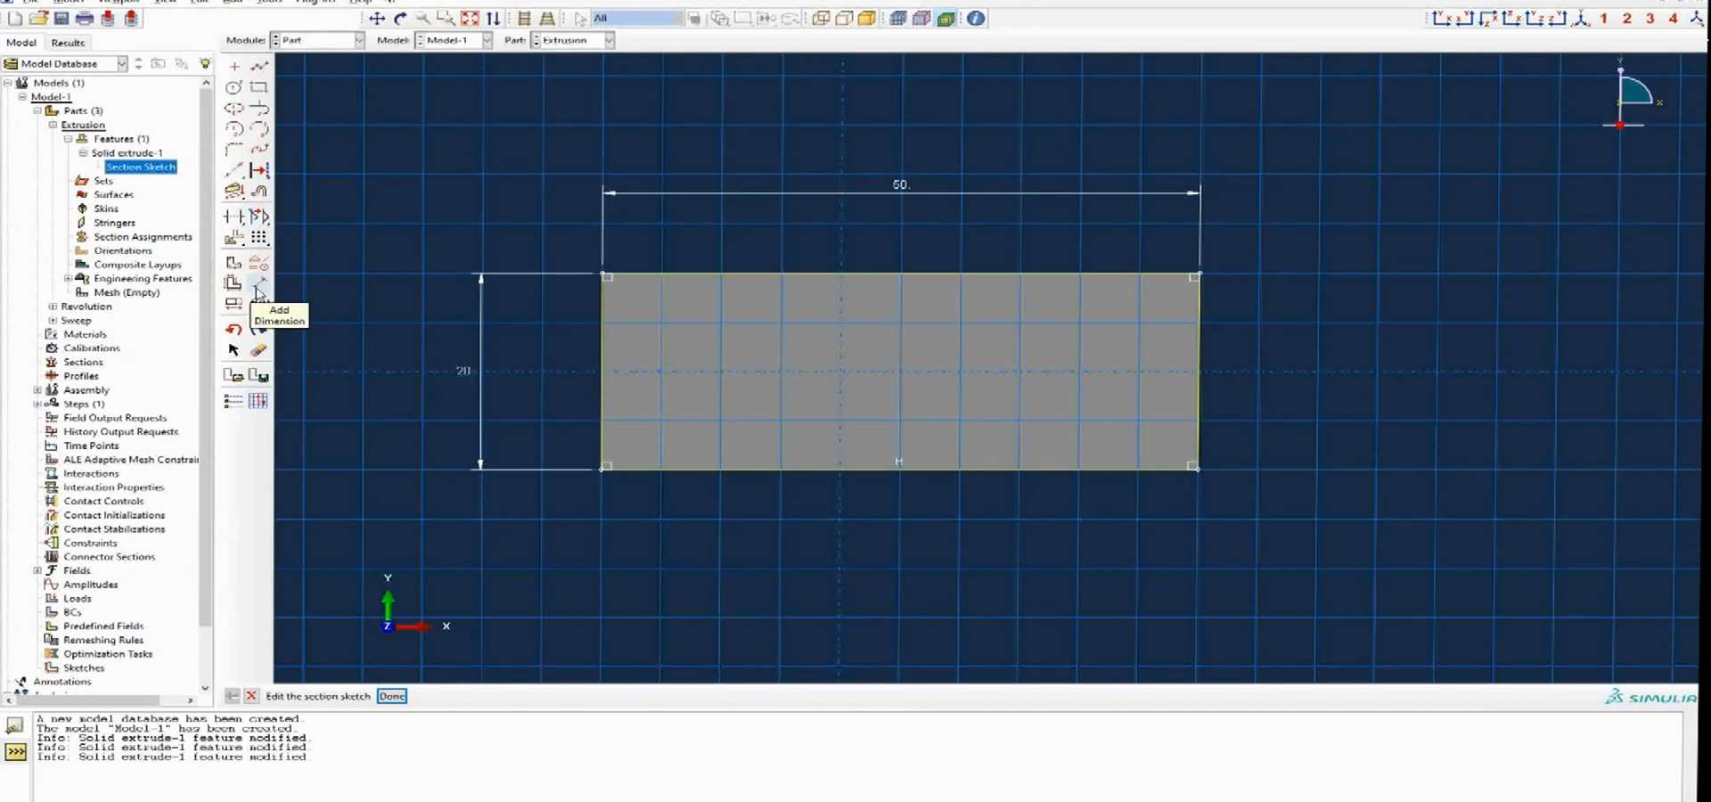
Delete the left vertical edge of the rectangle in the section sketch.
left_click(260, 352)
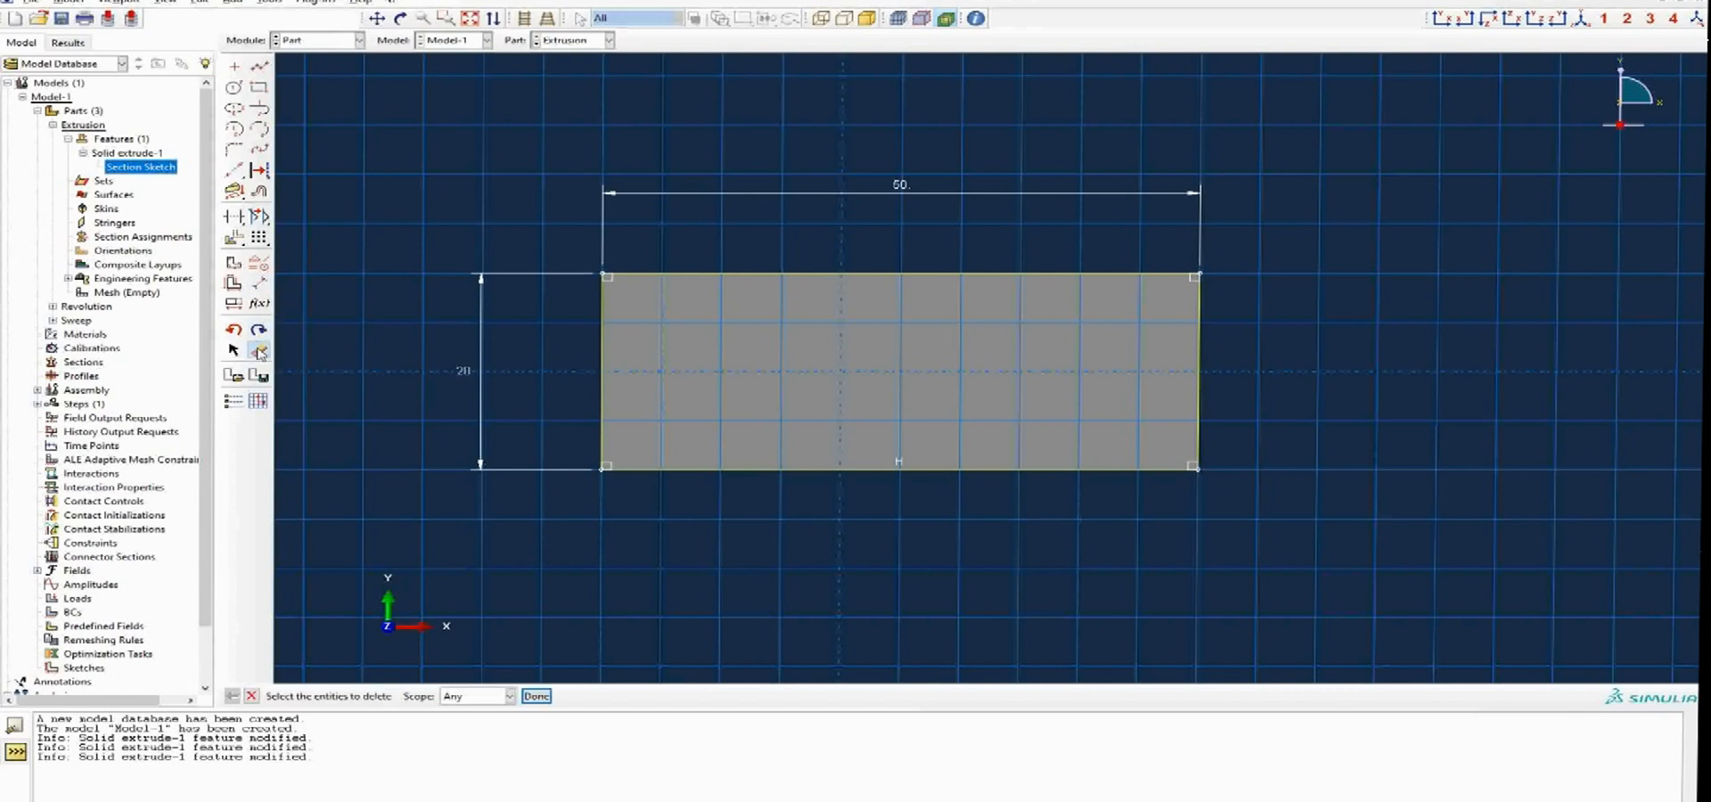
left_click(603, 387)
left_click(537, 696)
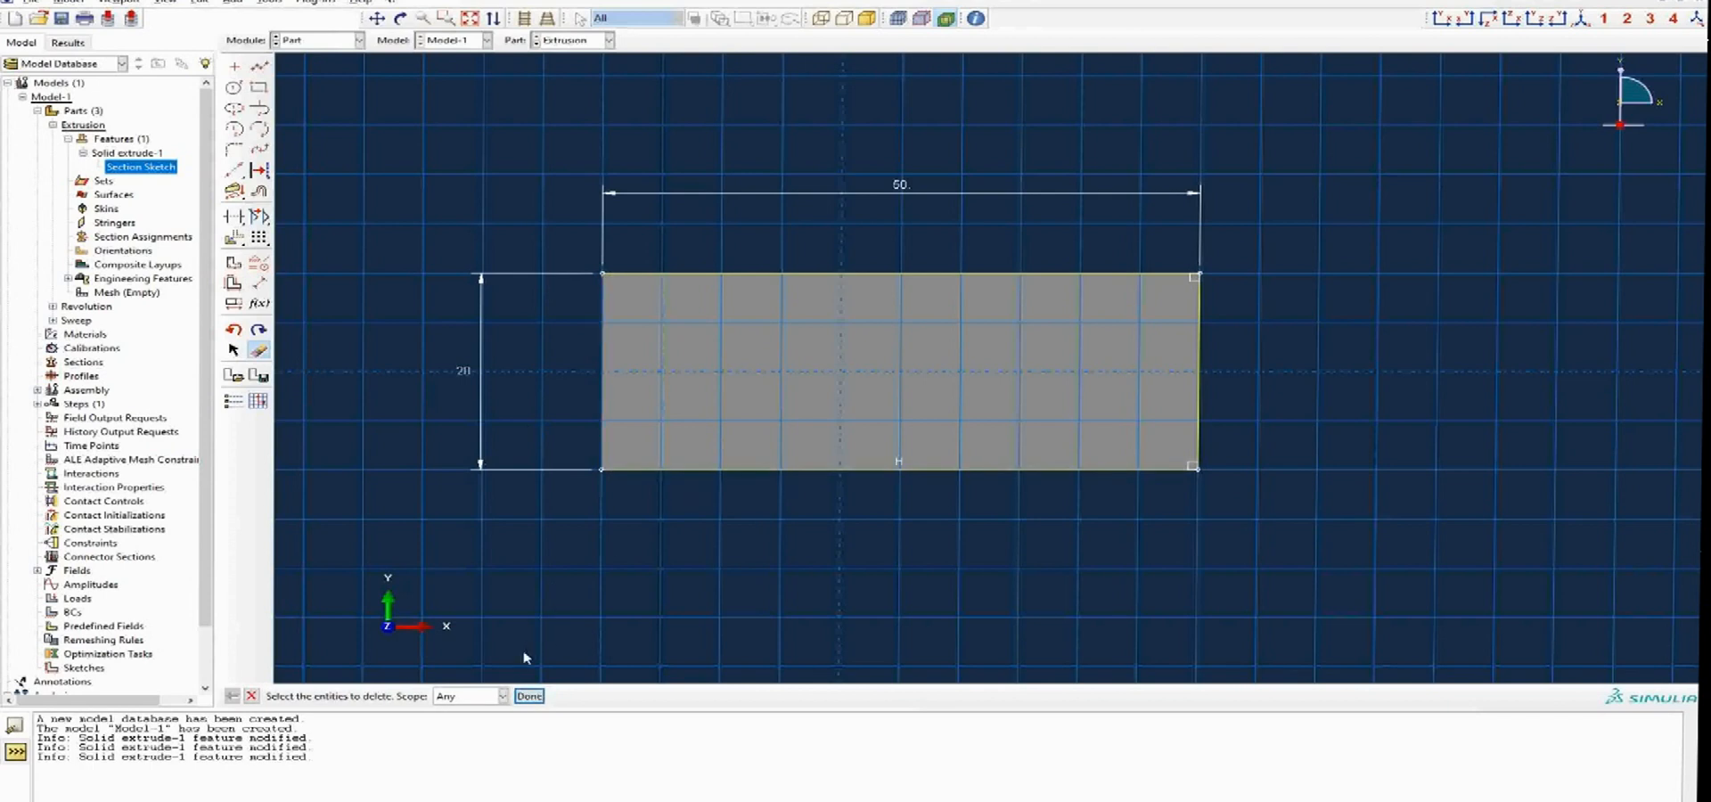
Delete the rectangle's remaining edges and both of its dimensions from the section sketch.
left_click(729, 472)
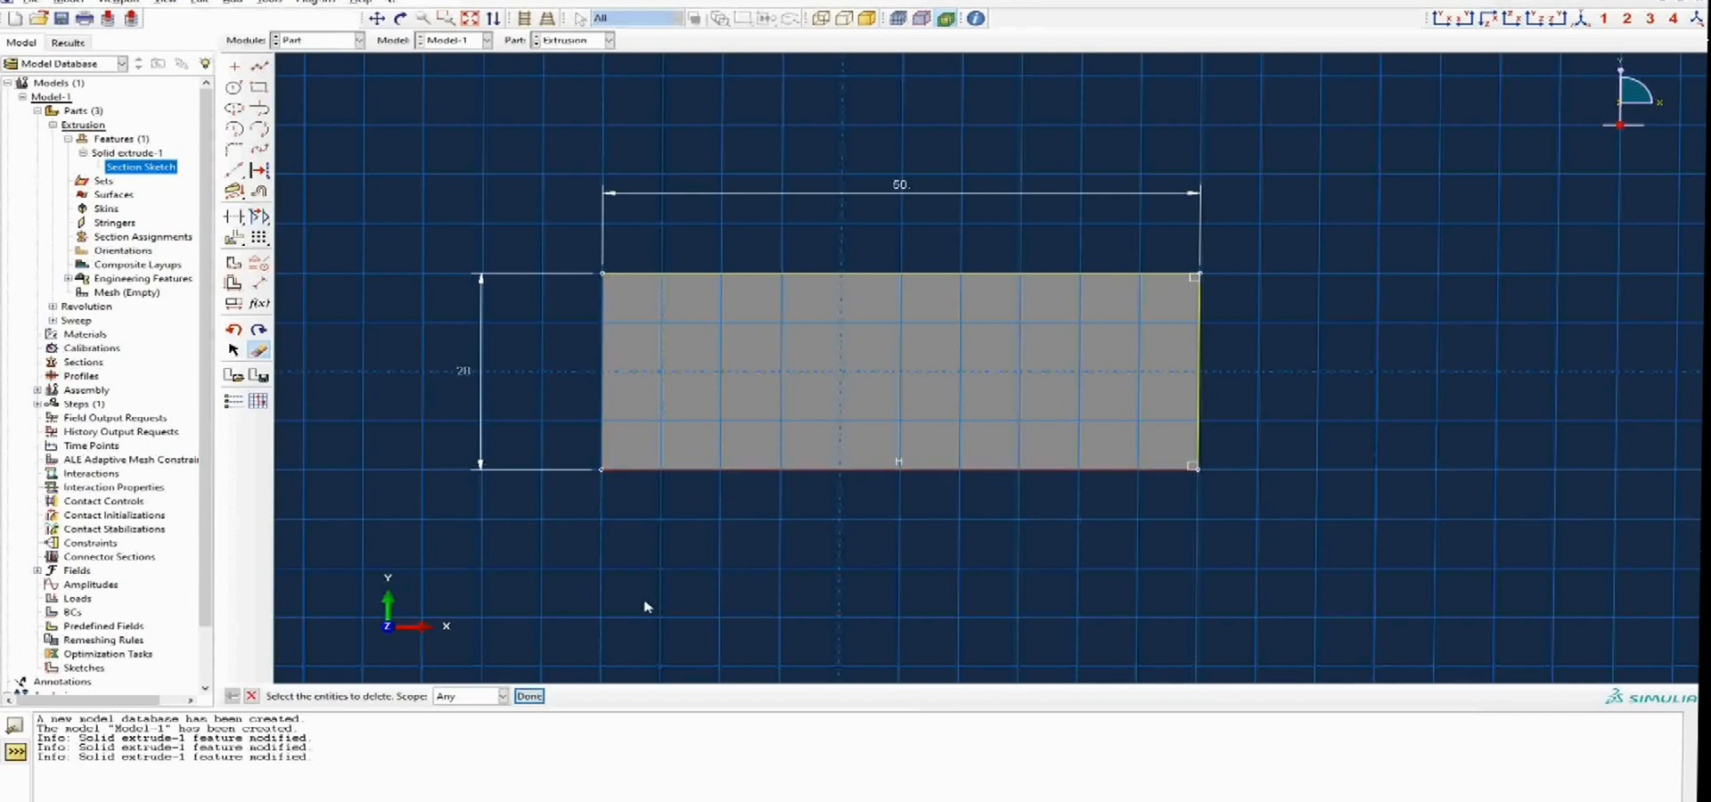
middle_click(791, 548)
left_click_drag(1260, 366, 909, 238)
left_click_drag(1356, 220, 452, 559)
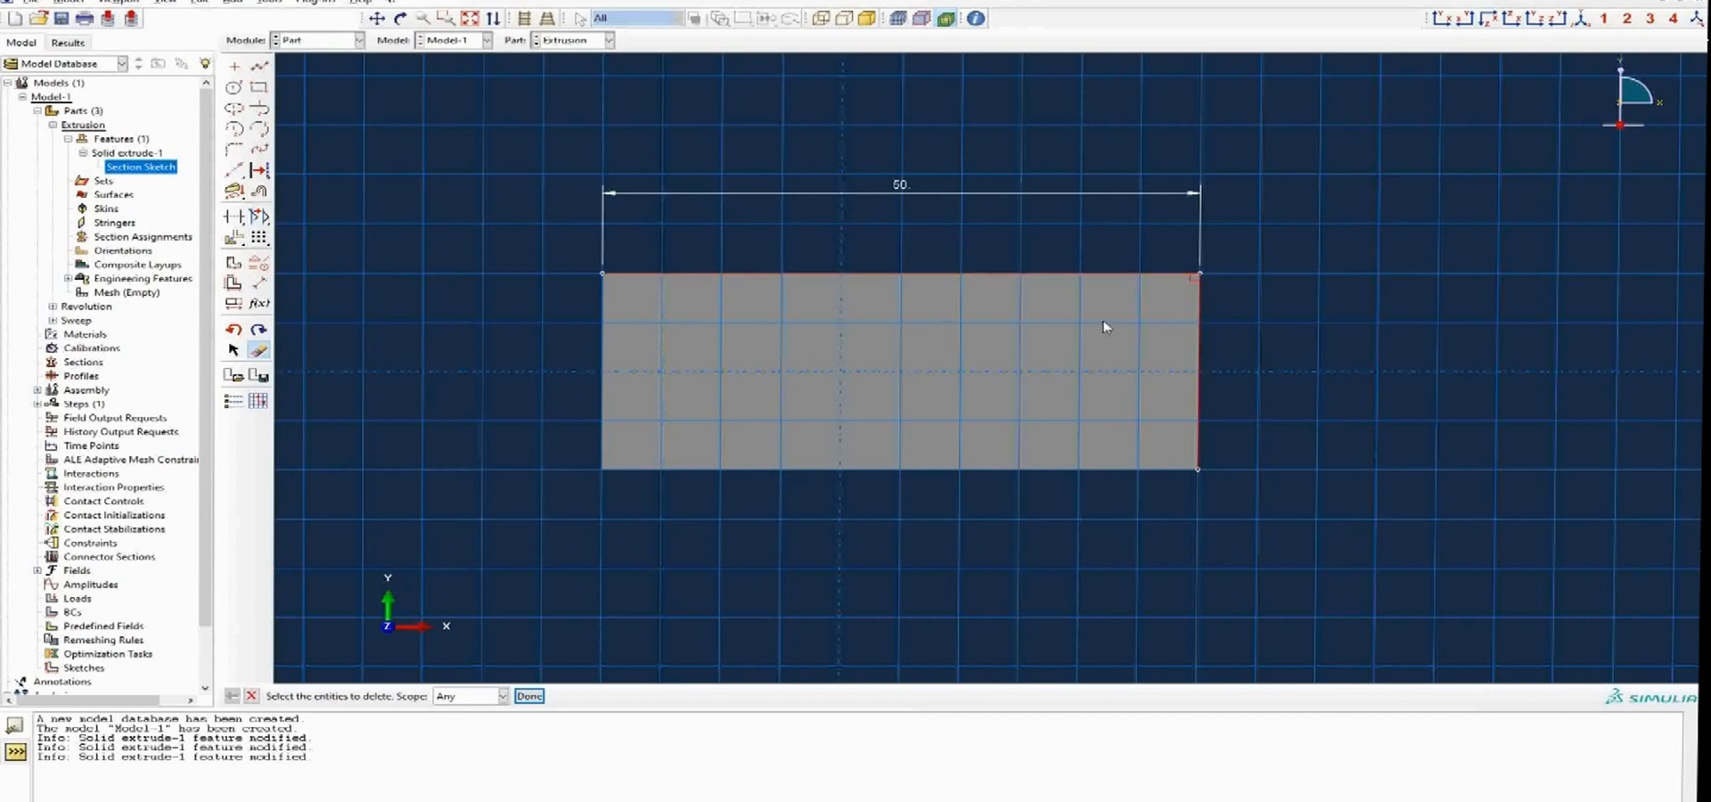
middle_click(1059, 390)
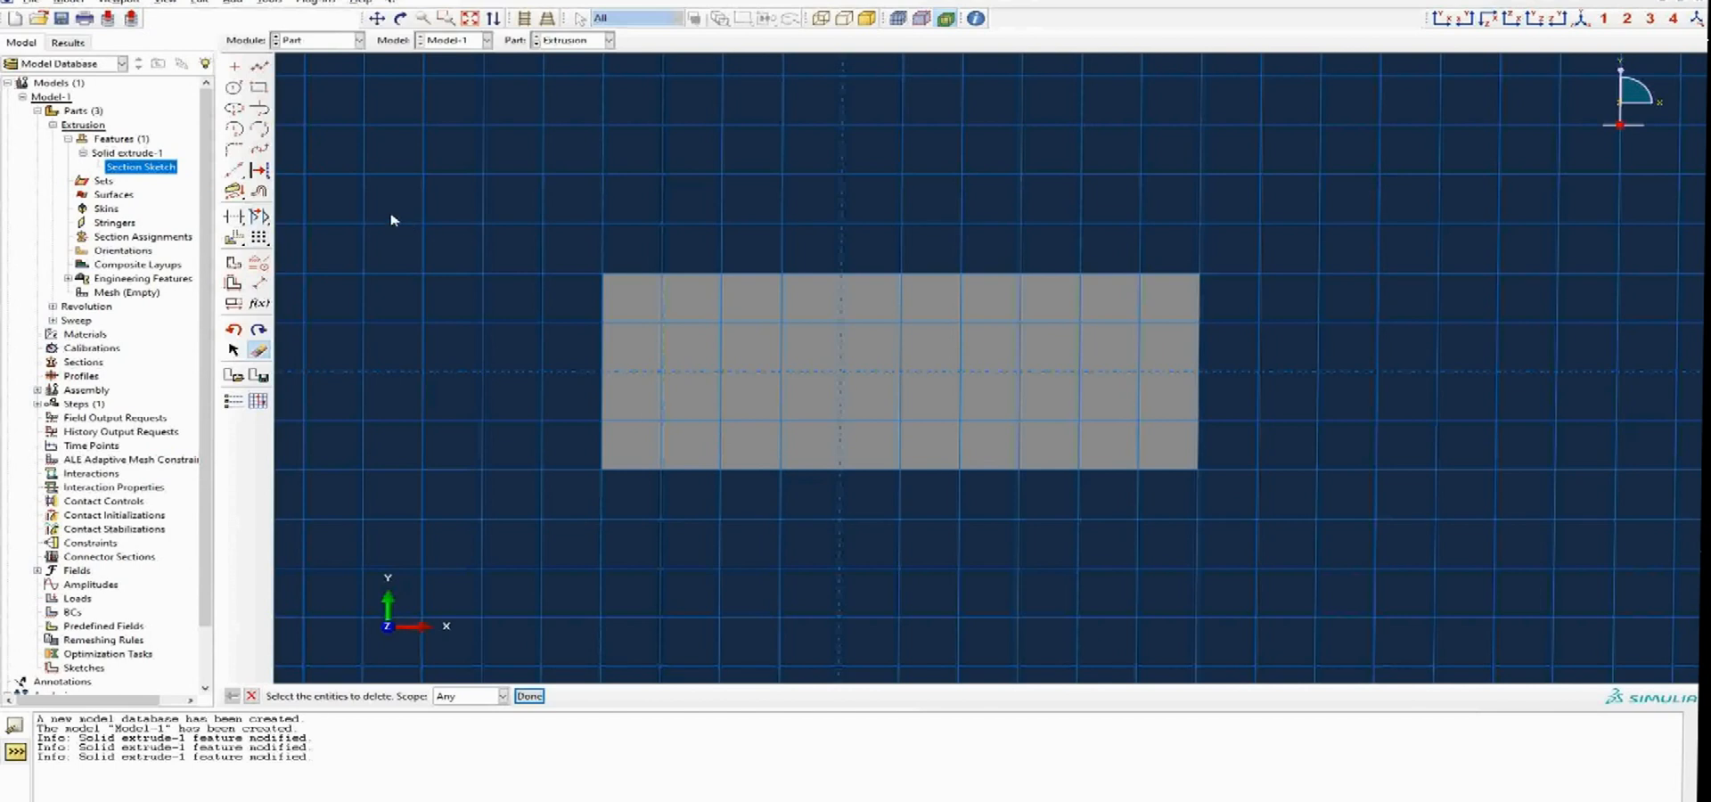
Sketch a closed hexagon with connected lines, about 60 wide and 20 high, with pointed ends on the horizontal axis and 30-long horizontal edges.
left_click(260, 66)
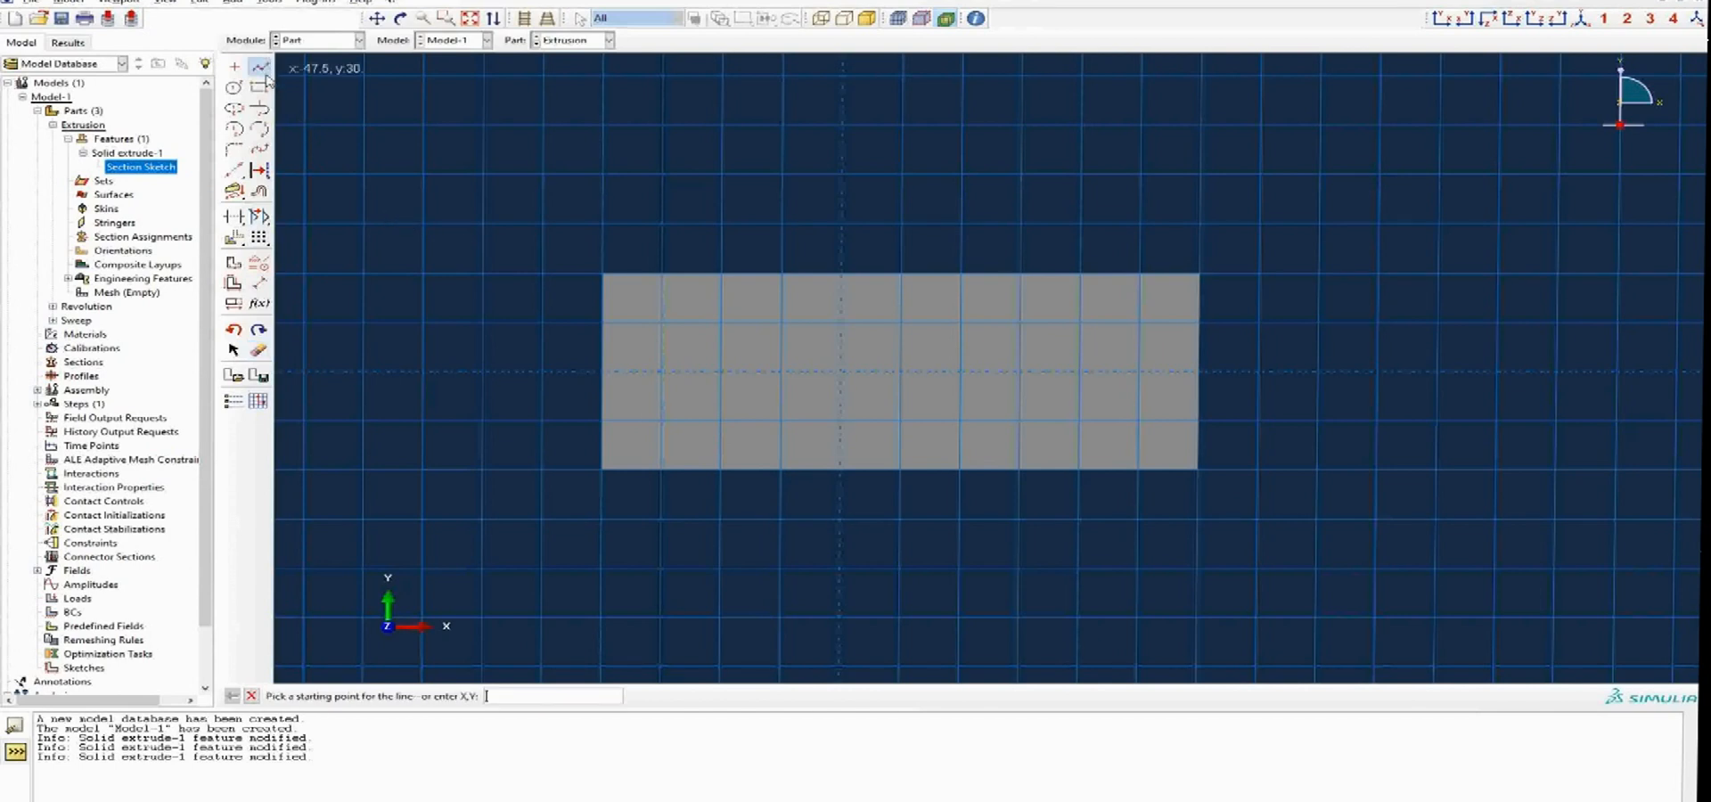
scroll(675, 392, "down", 1)
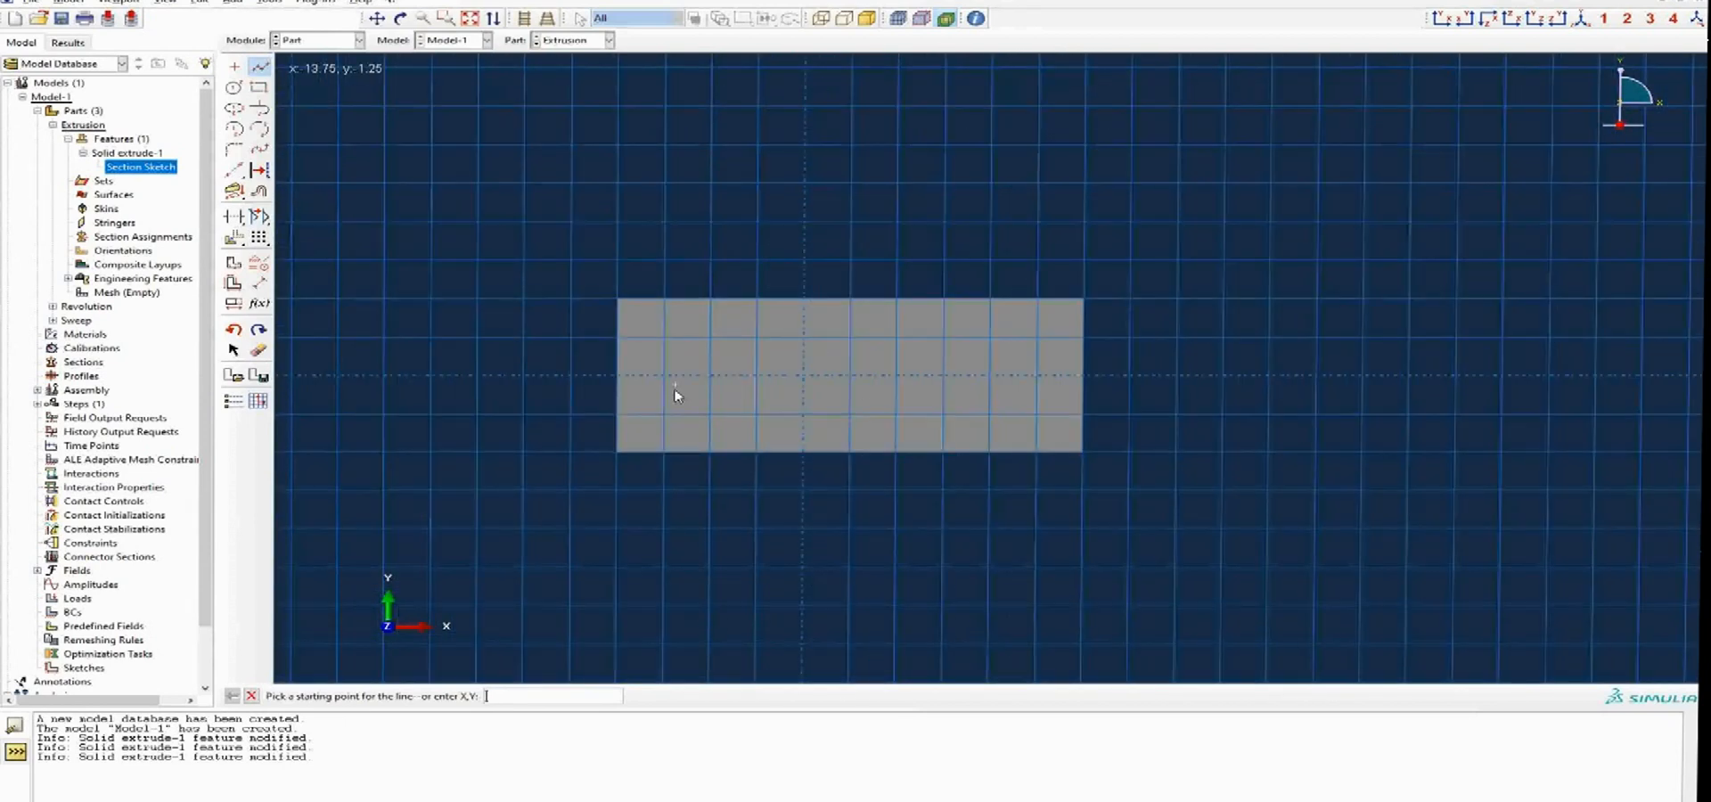
left_click(571, 374)
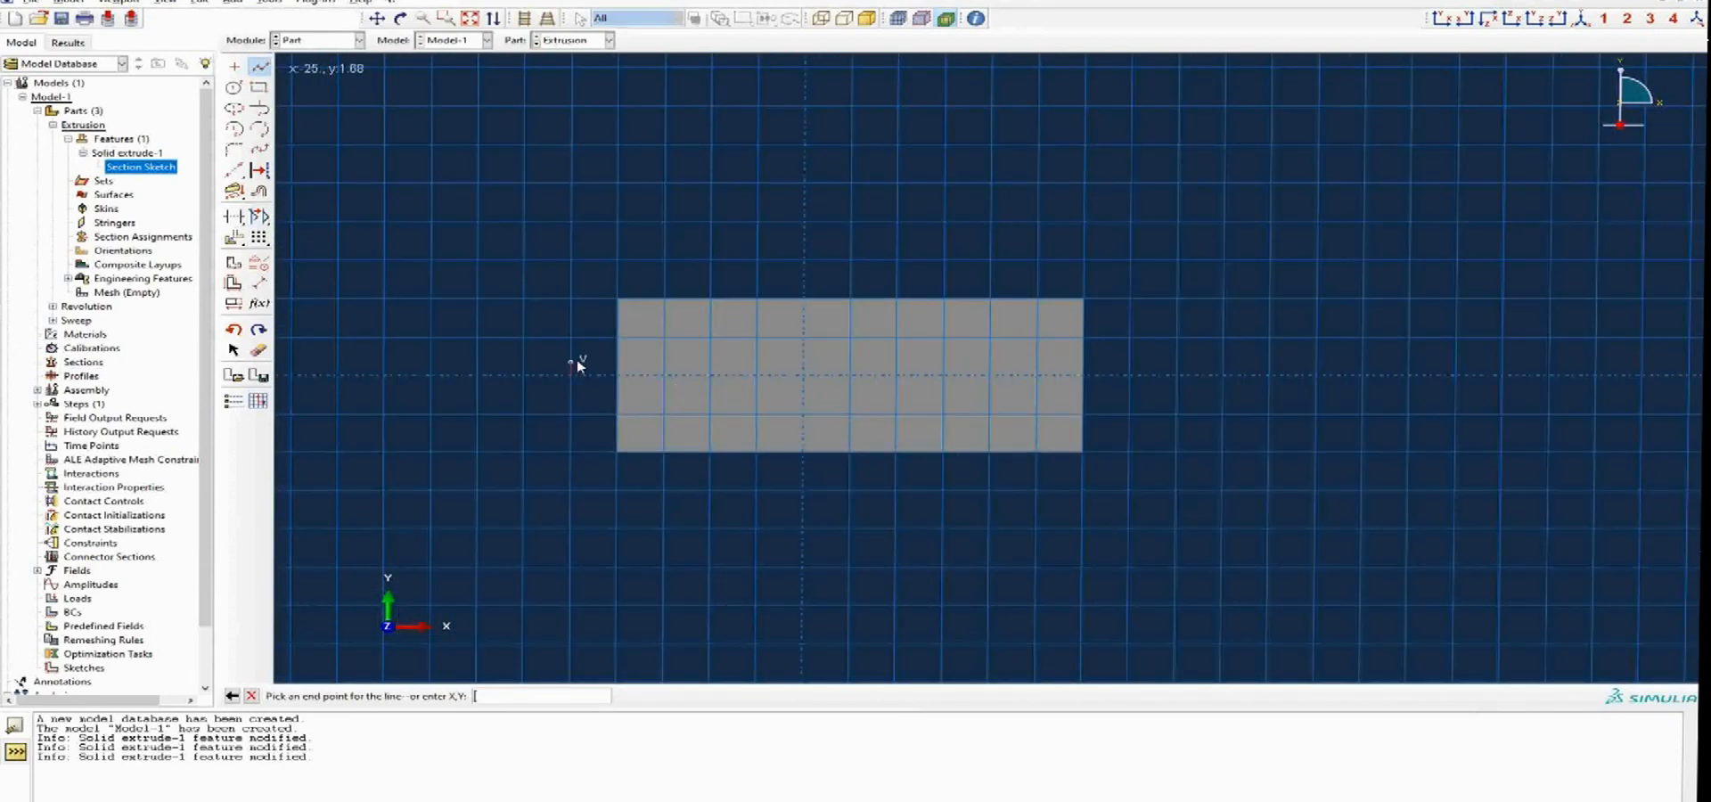
left_click(710, 297)
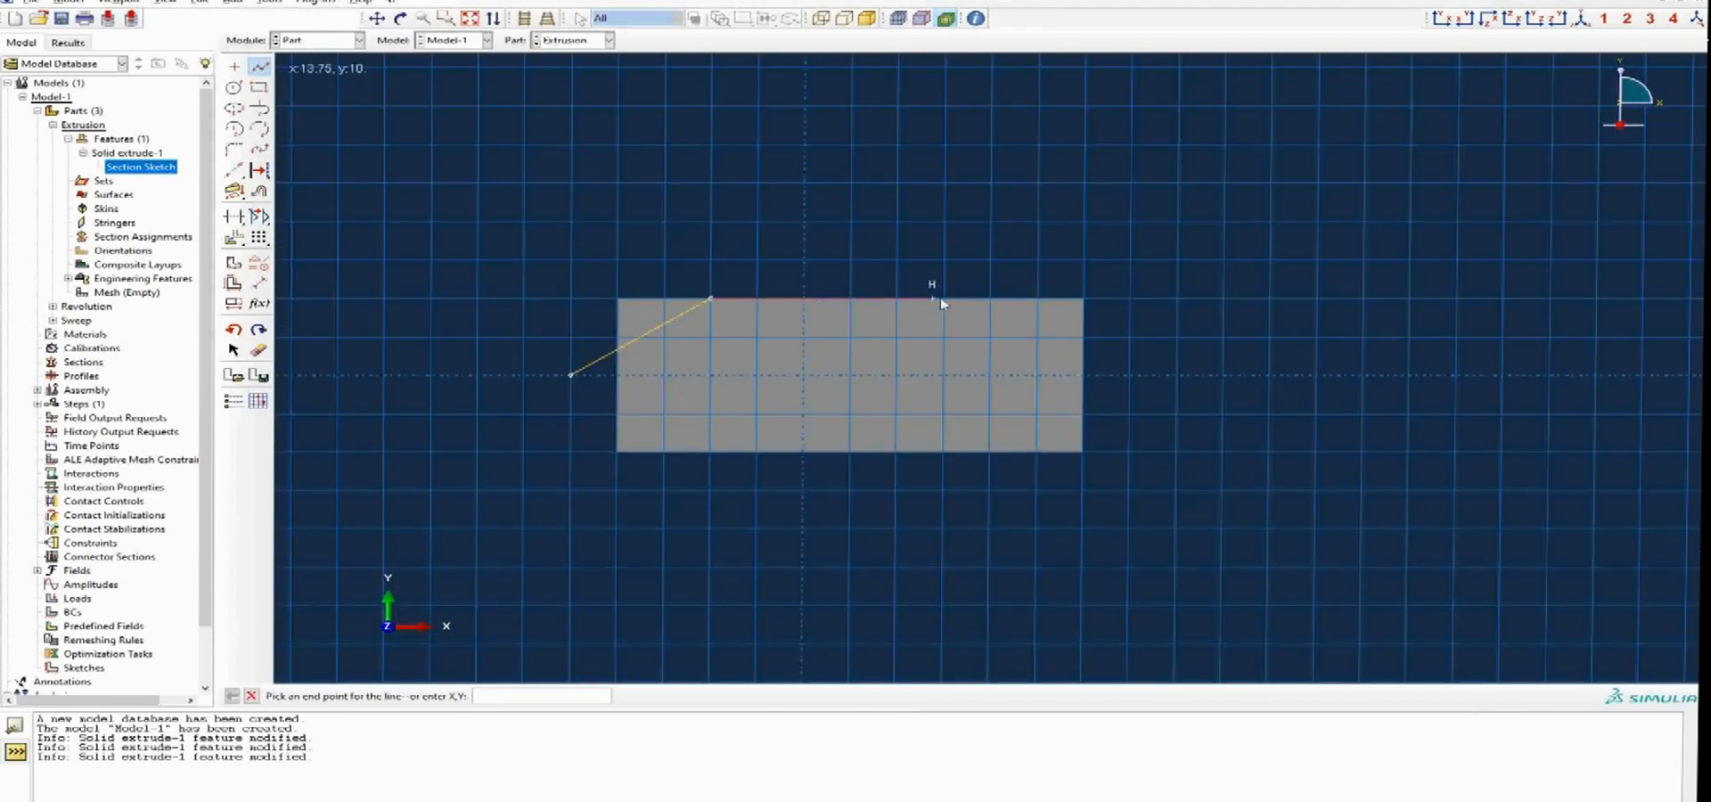
left_click(990, 298)
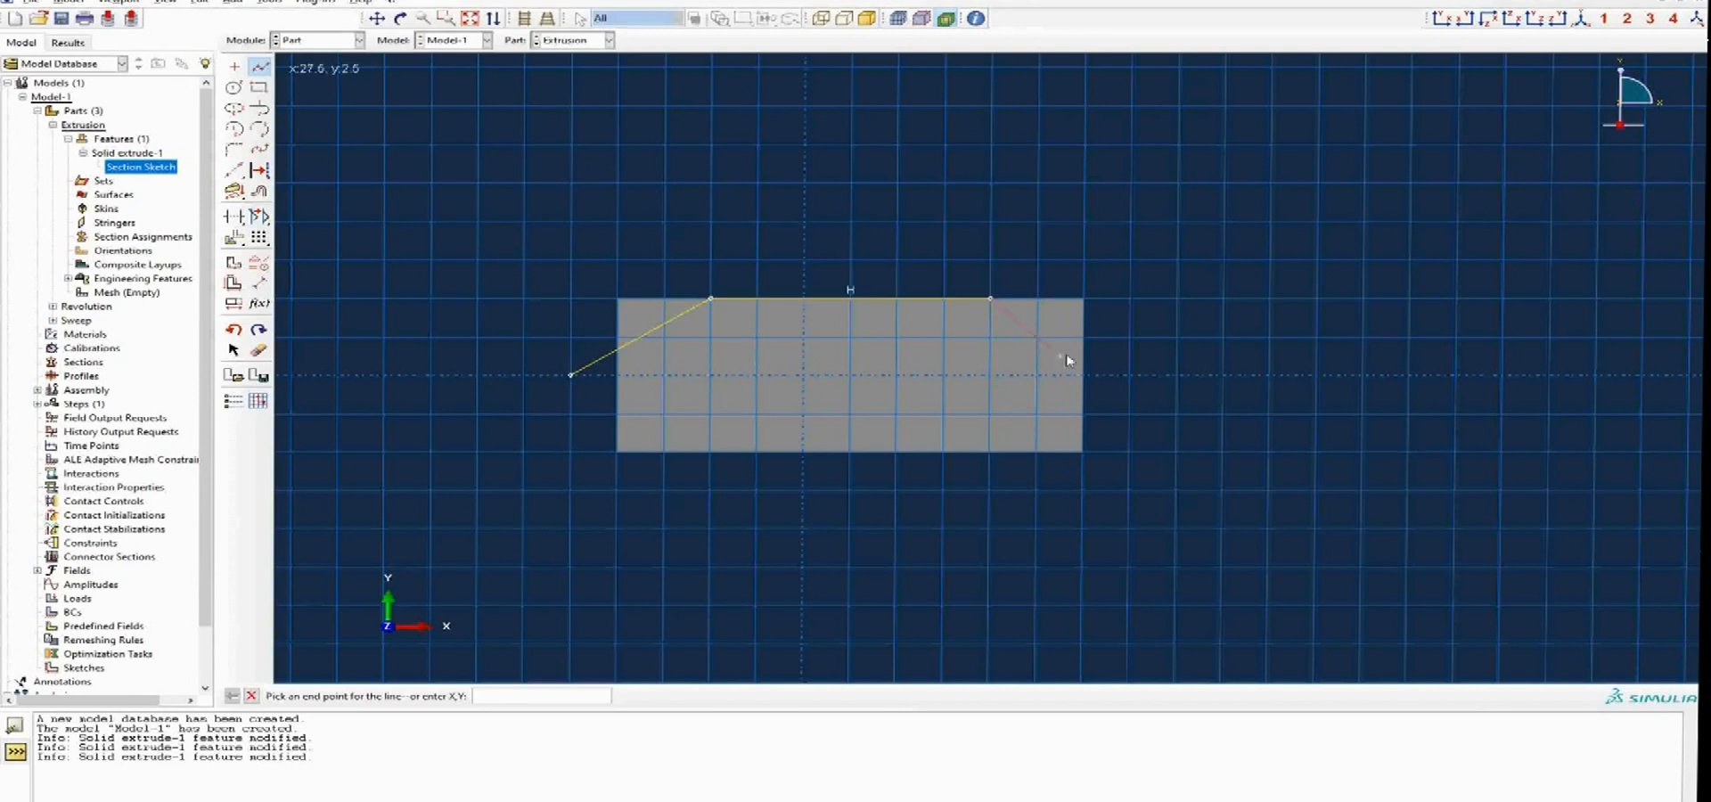
left_click(1129, 375)
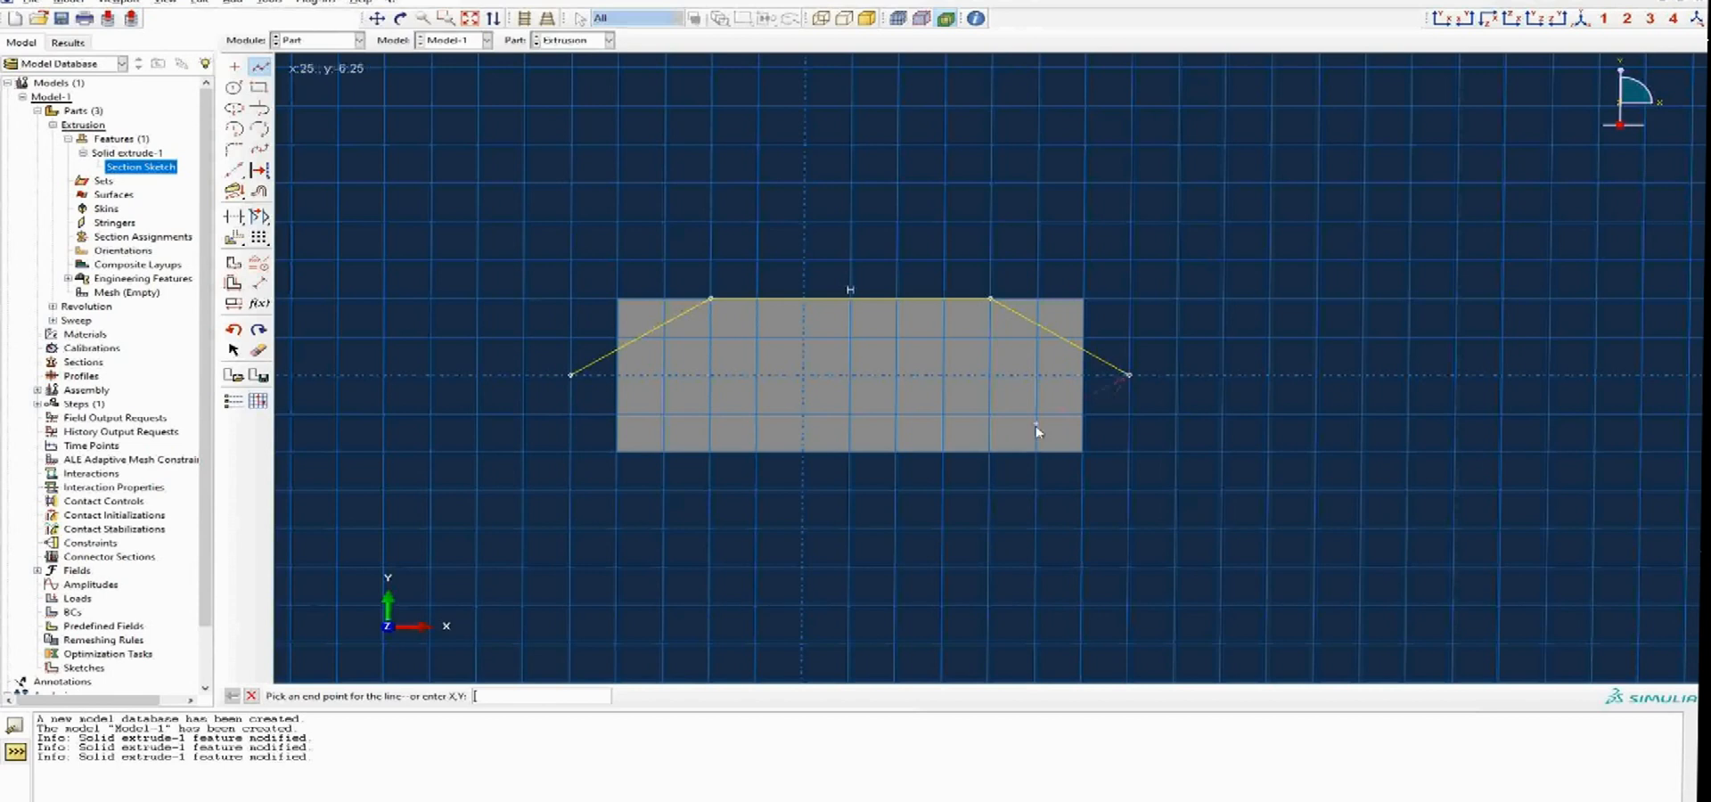
left_click(990, 452)
left_click(708, 453)
left_click(572, 375)
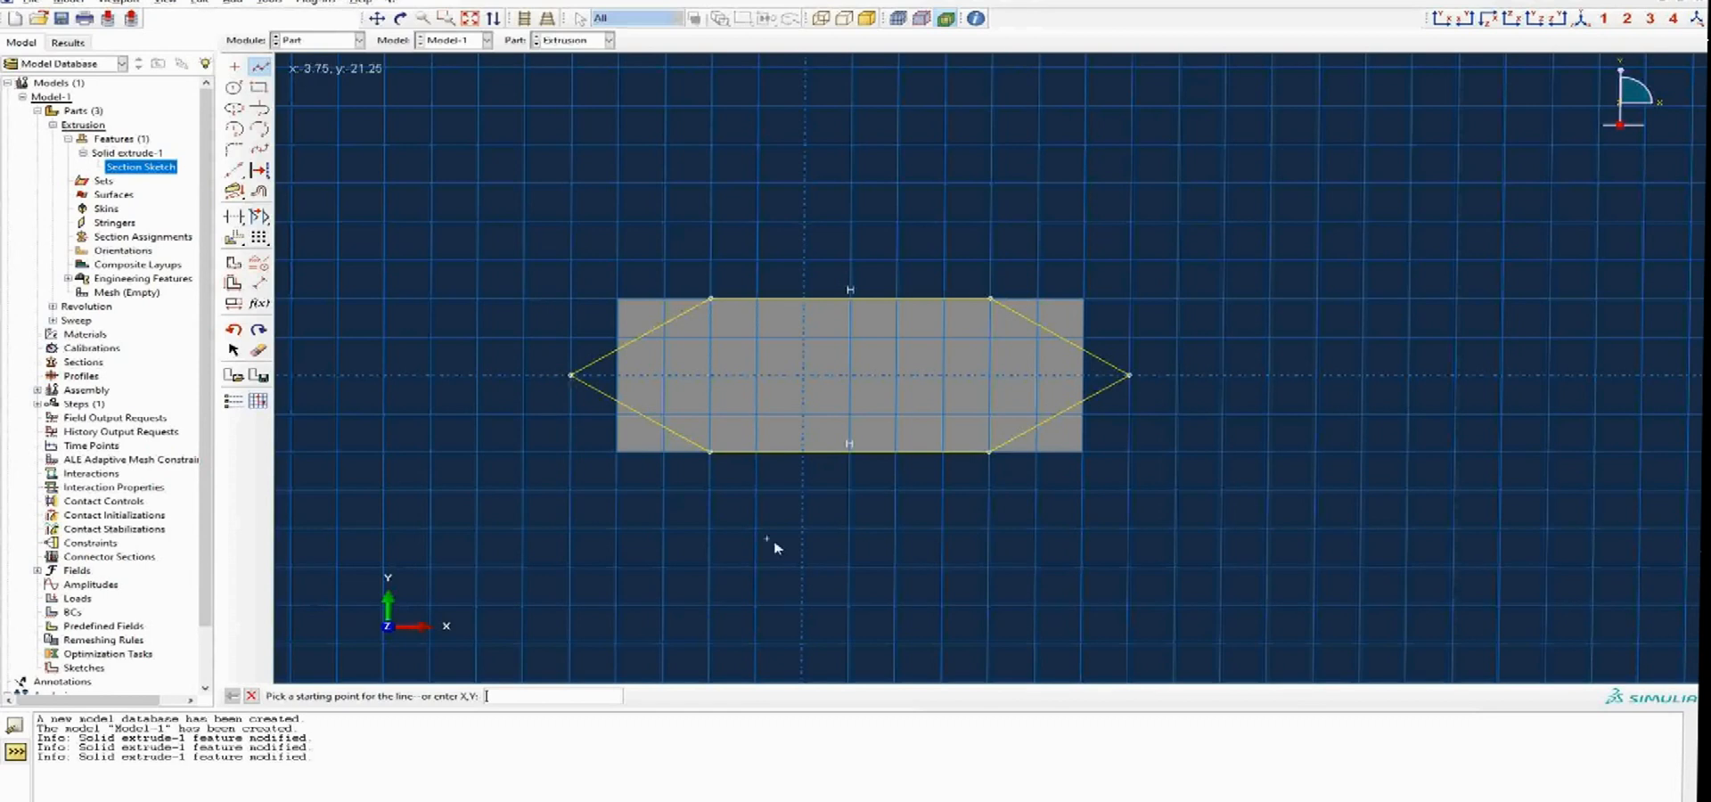
middle_click(837, 511)
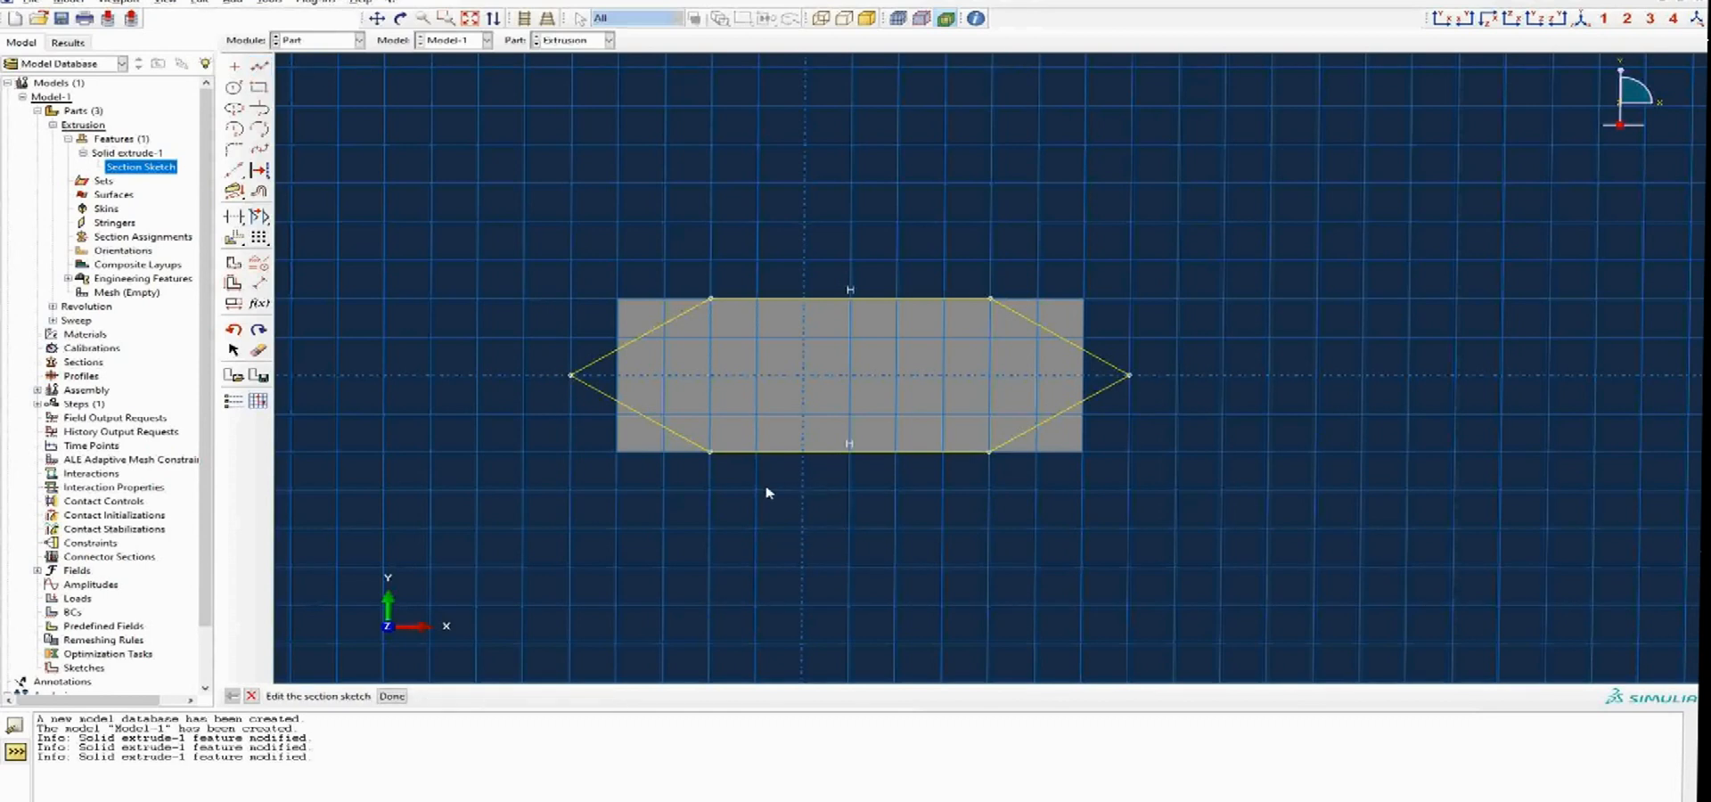
Finish the section sketch and regenerate the features of the Extrusion part.
left_click(392, 696)
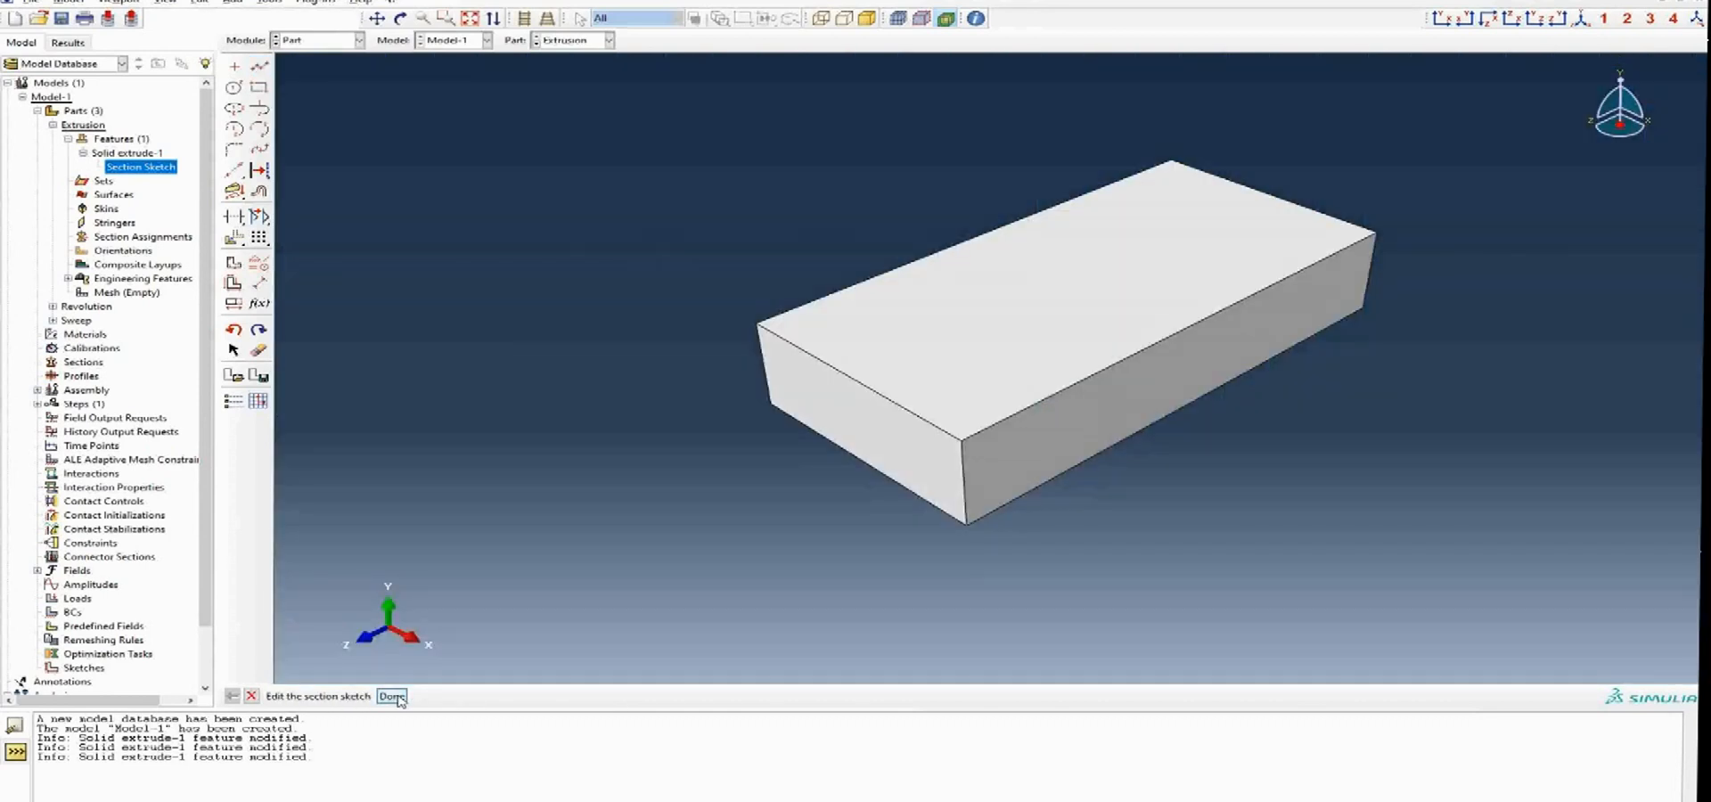
left_click(305, 138)
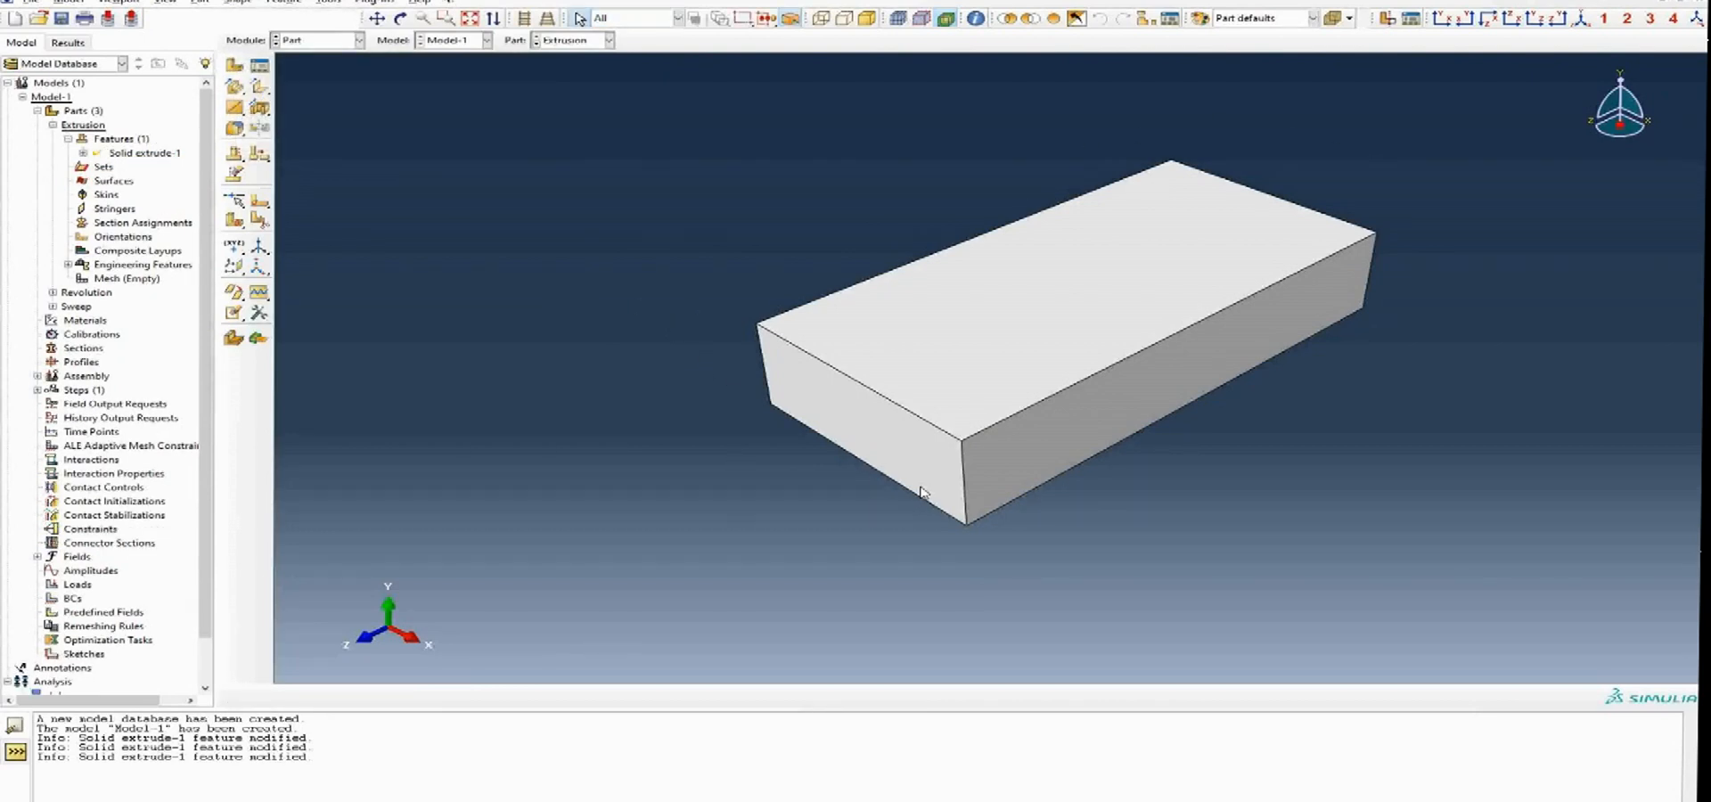
right_click(111, 142)
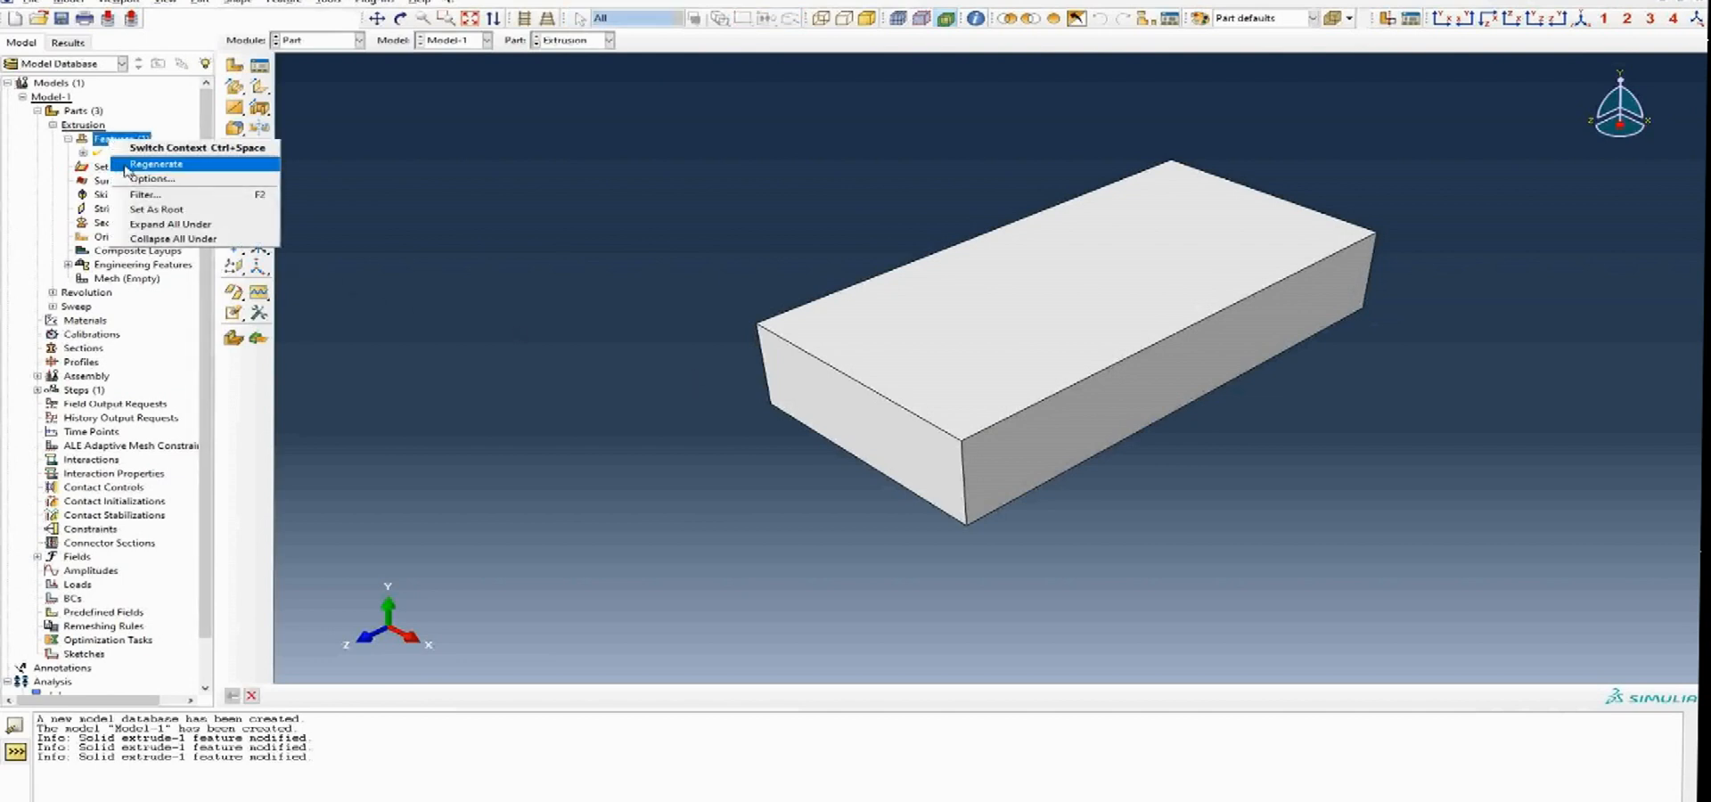
left_click(156, 164)
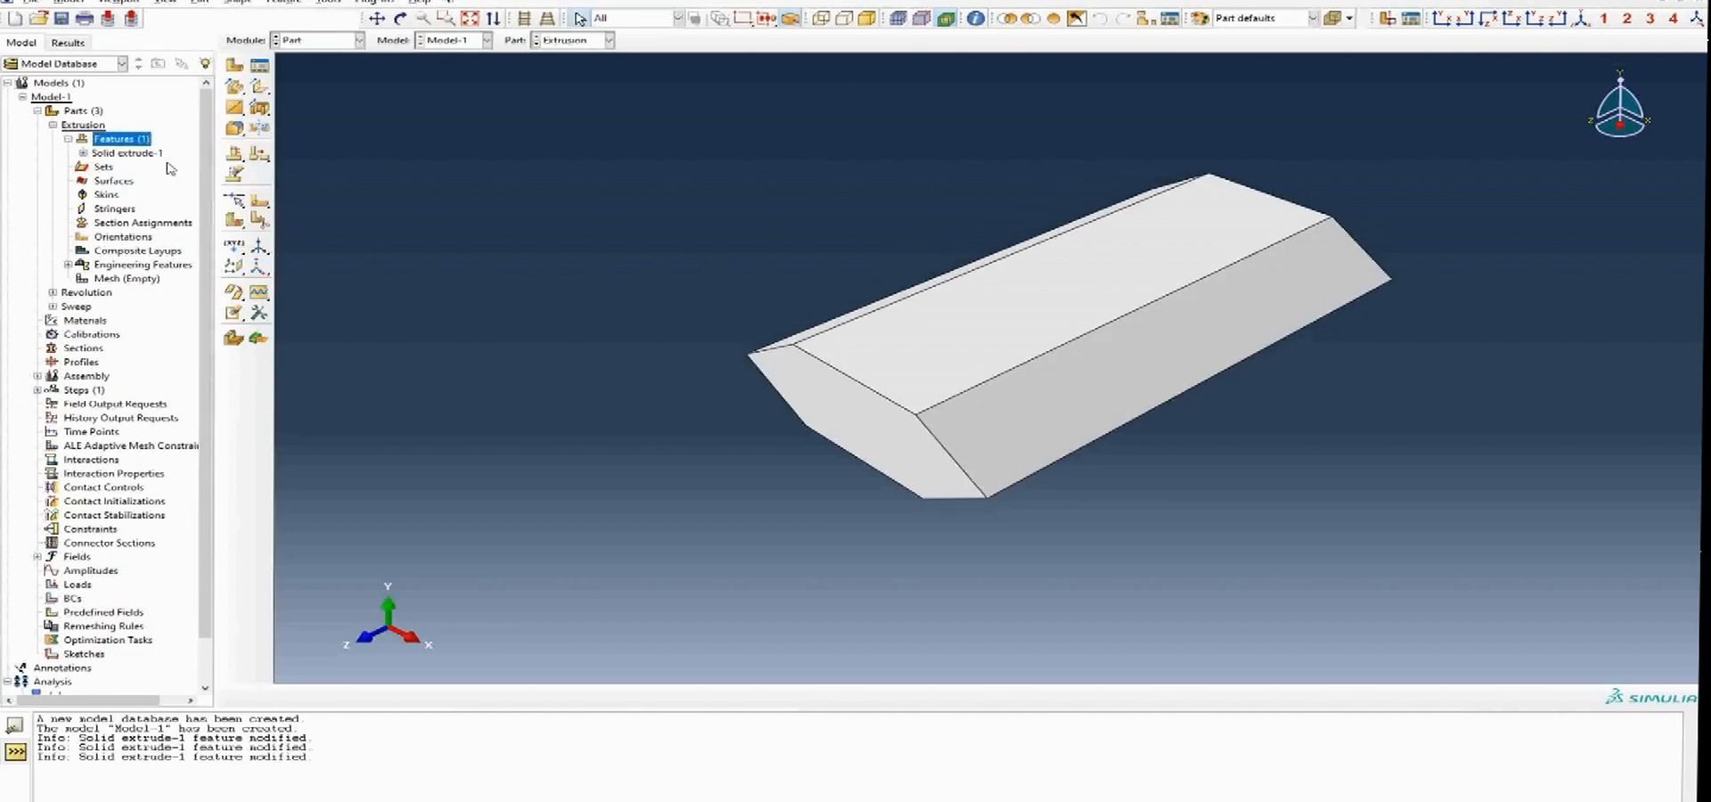
left_click_drag(835, 486, 921, 409)
key("Escape")
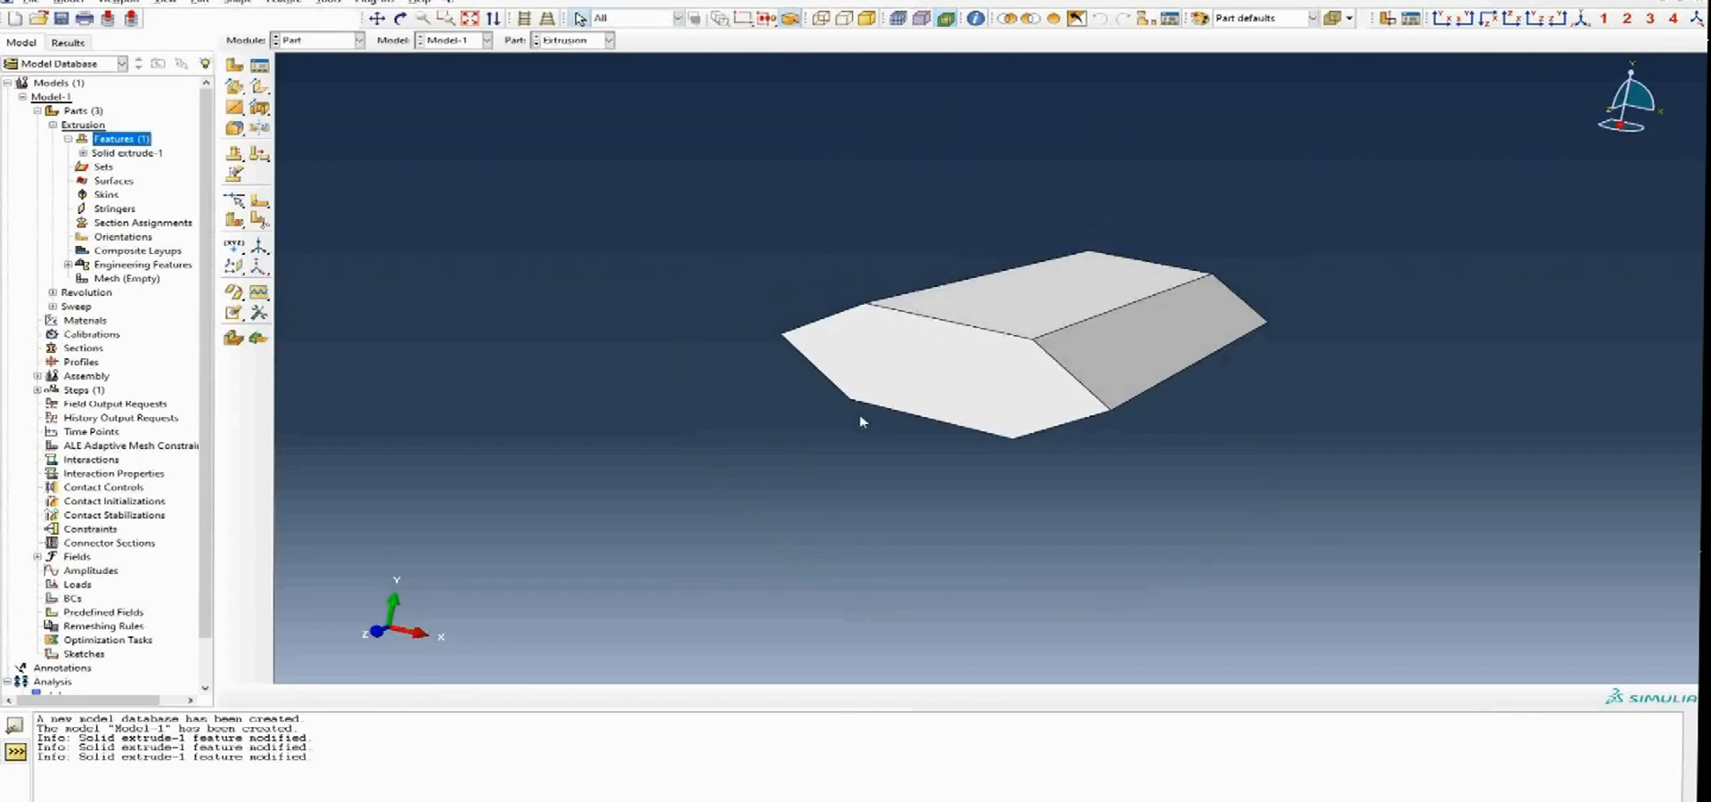
Reopen the solid extrude feature's section sketch and try a fillet of radius 2 on the hexagon's upper-left corner.
left_click(83, 152)
right_click(114, 171)
left_click(144, 193)
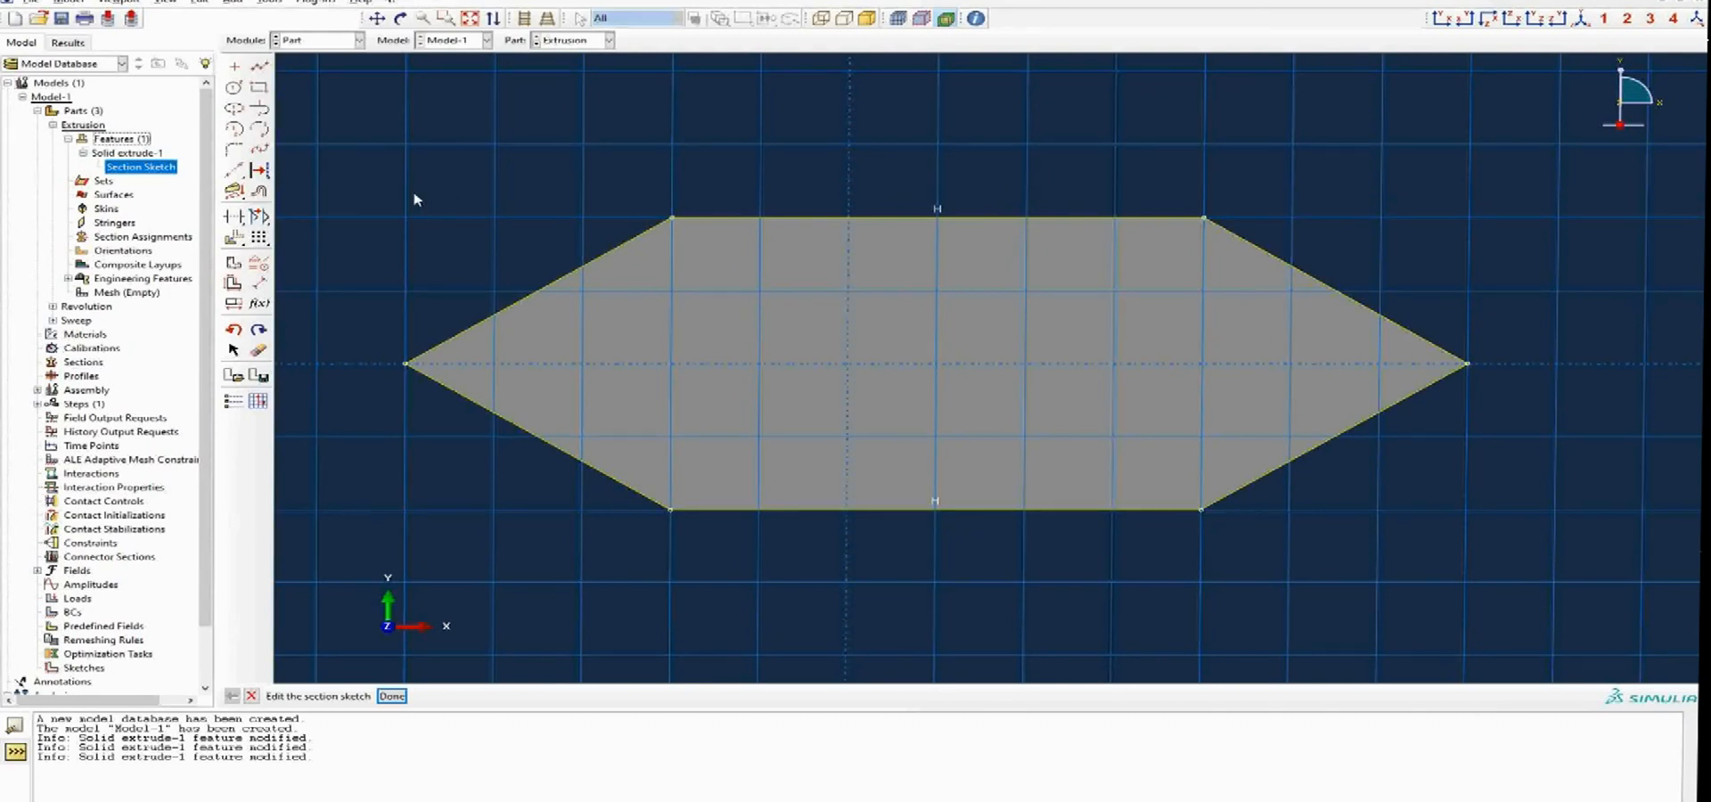
left_click(230, 151)
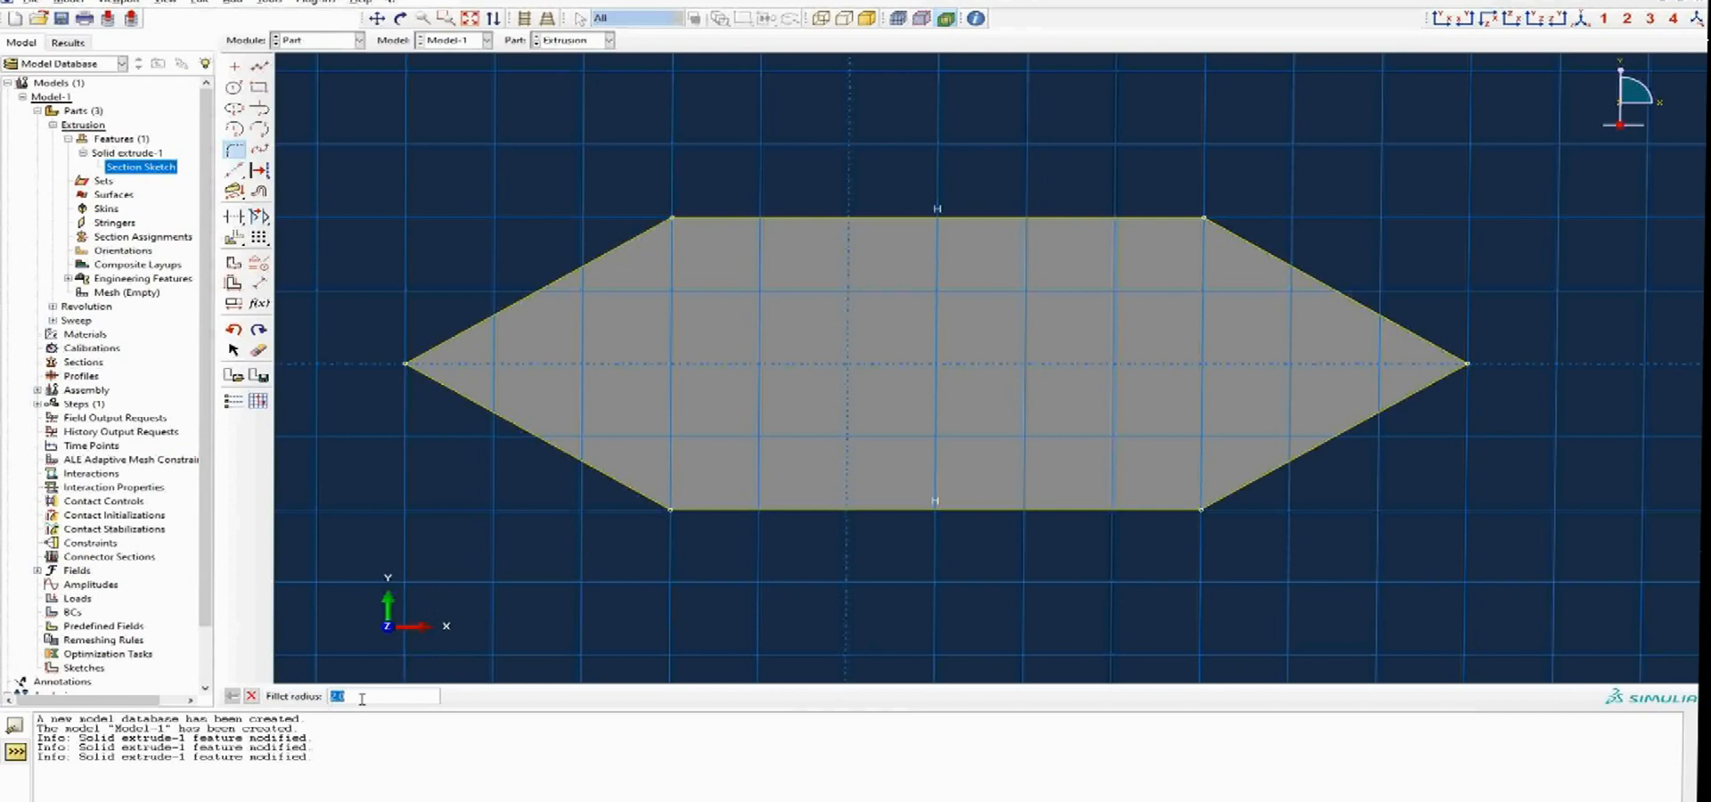
key("Return")
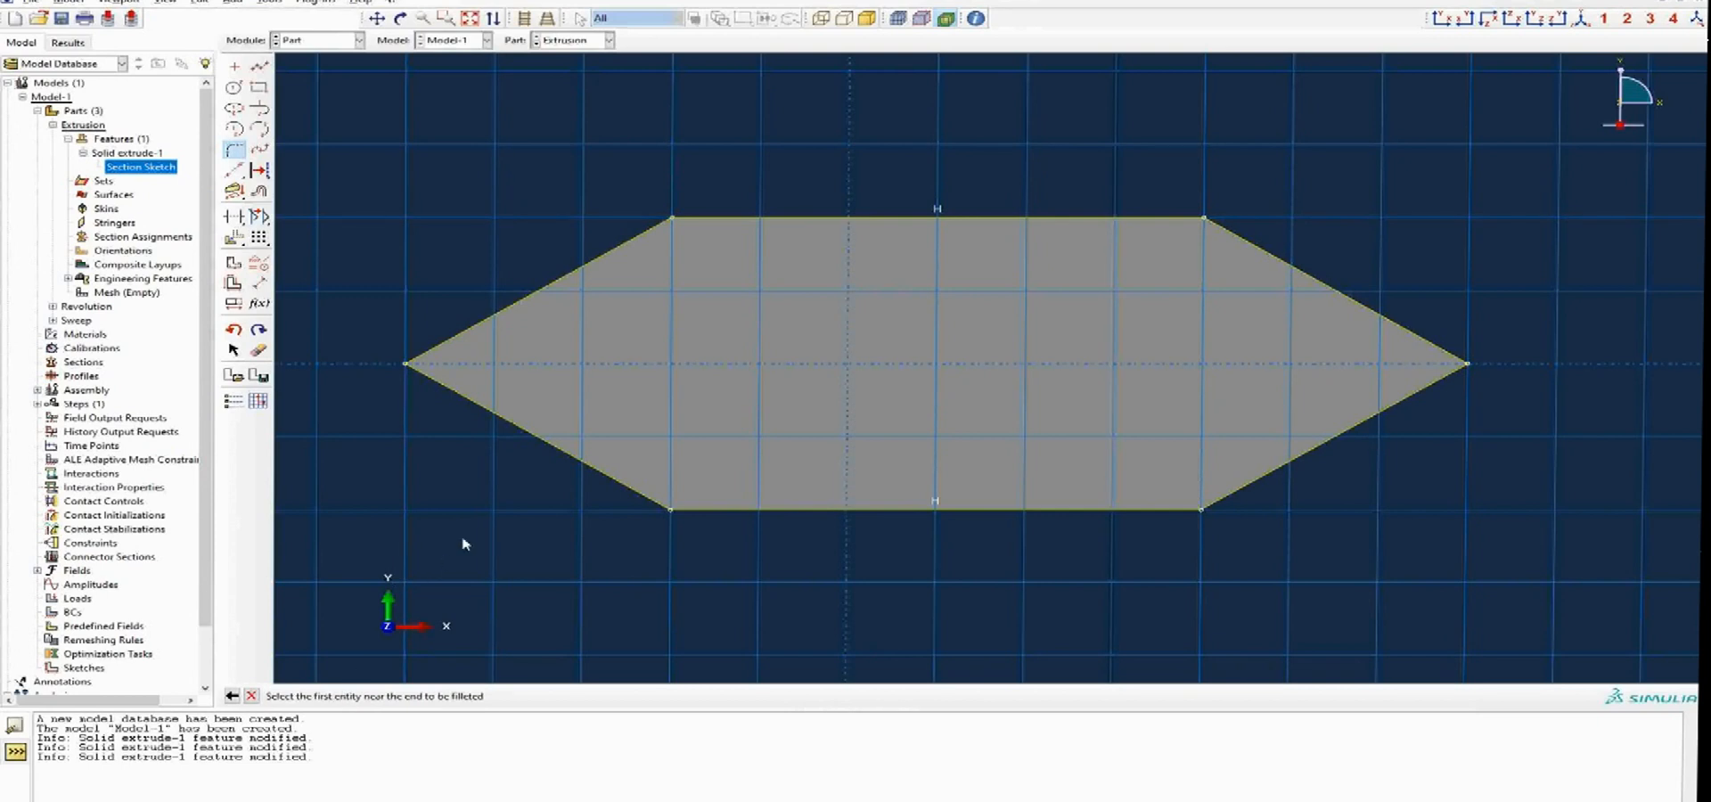
left_click(651, 236)
left_click(710, 221)
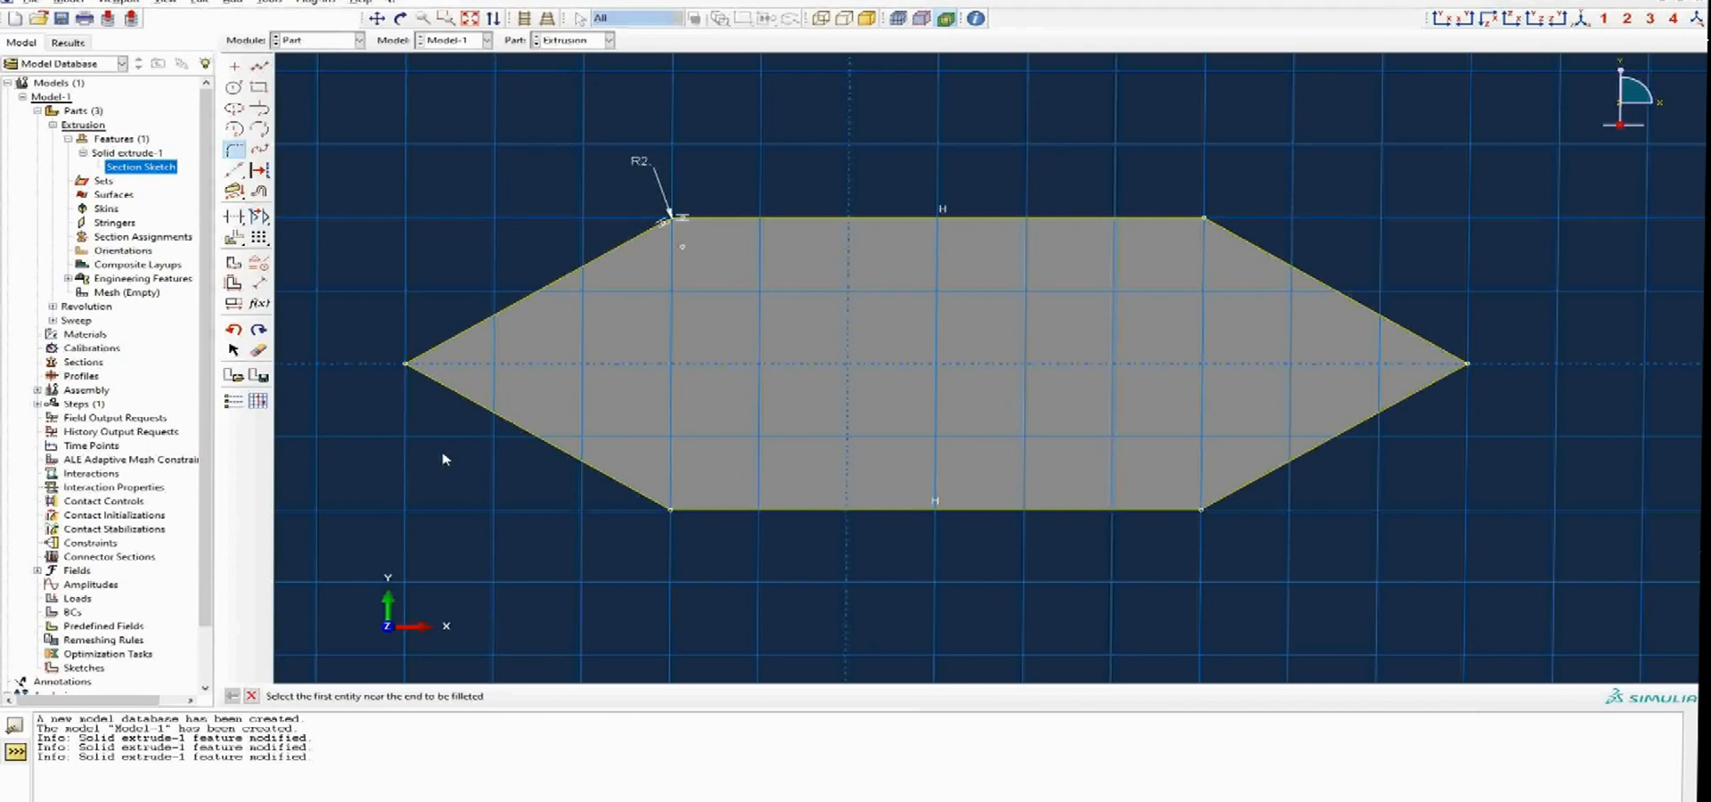
key("Escape")
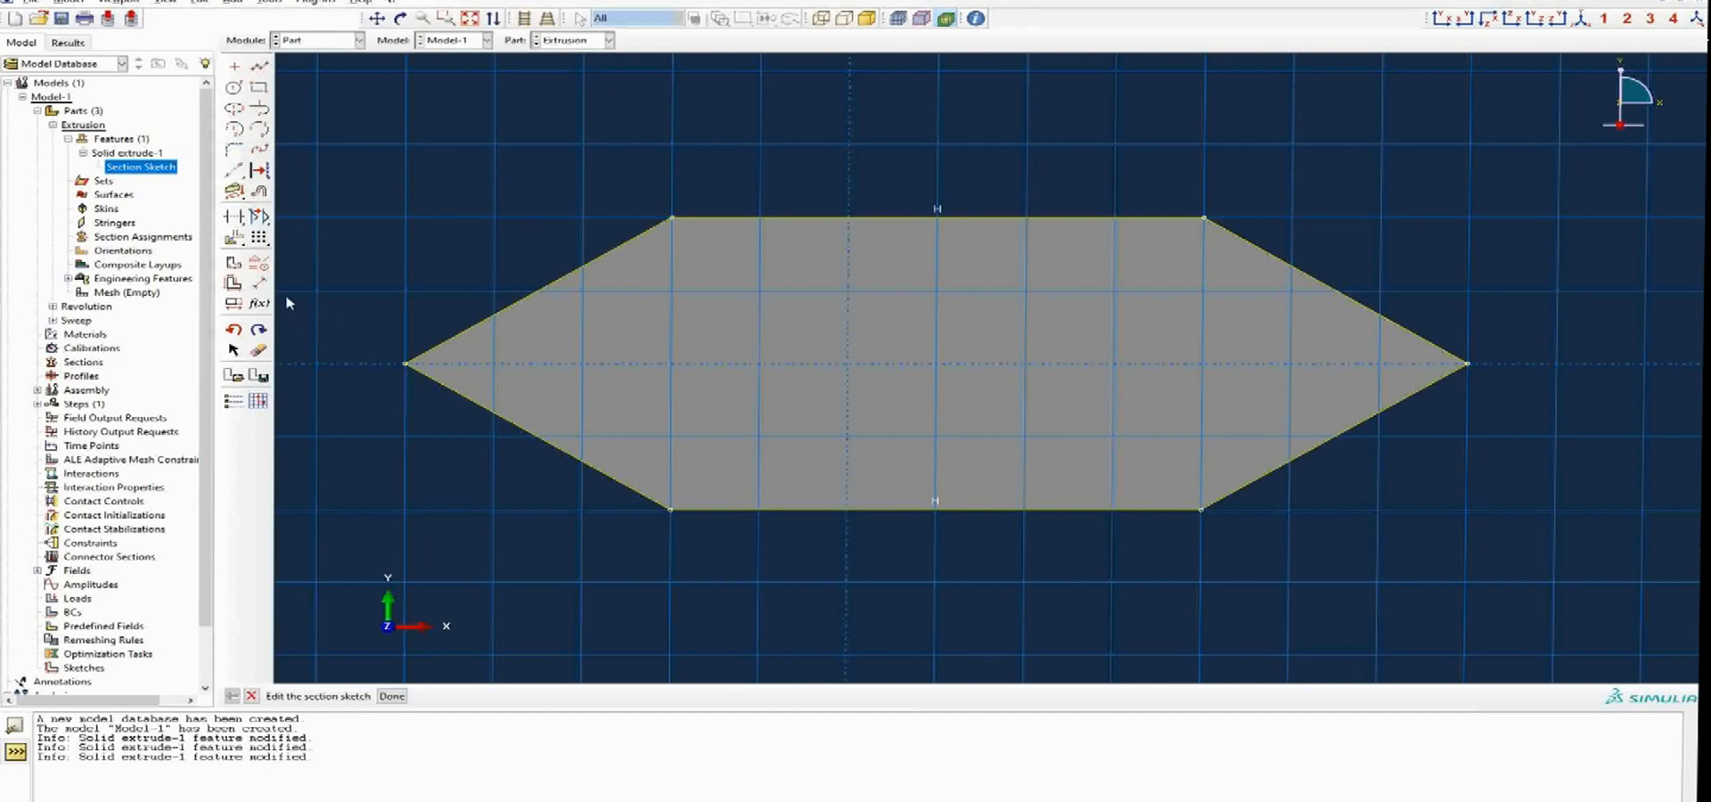
Dimension the hexagon's top horizontal edge with a value of 30.
left_click(259, 282)
left_click(748, 217)
left_click(826, 134)
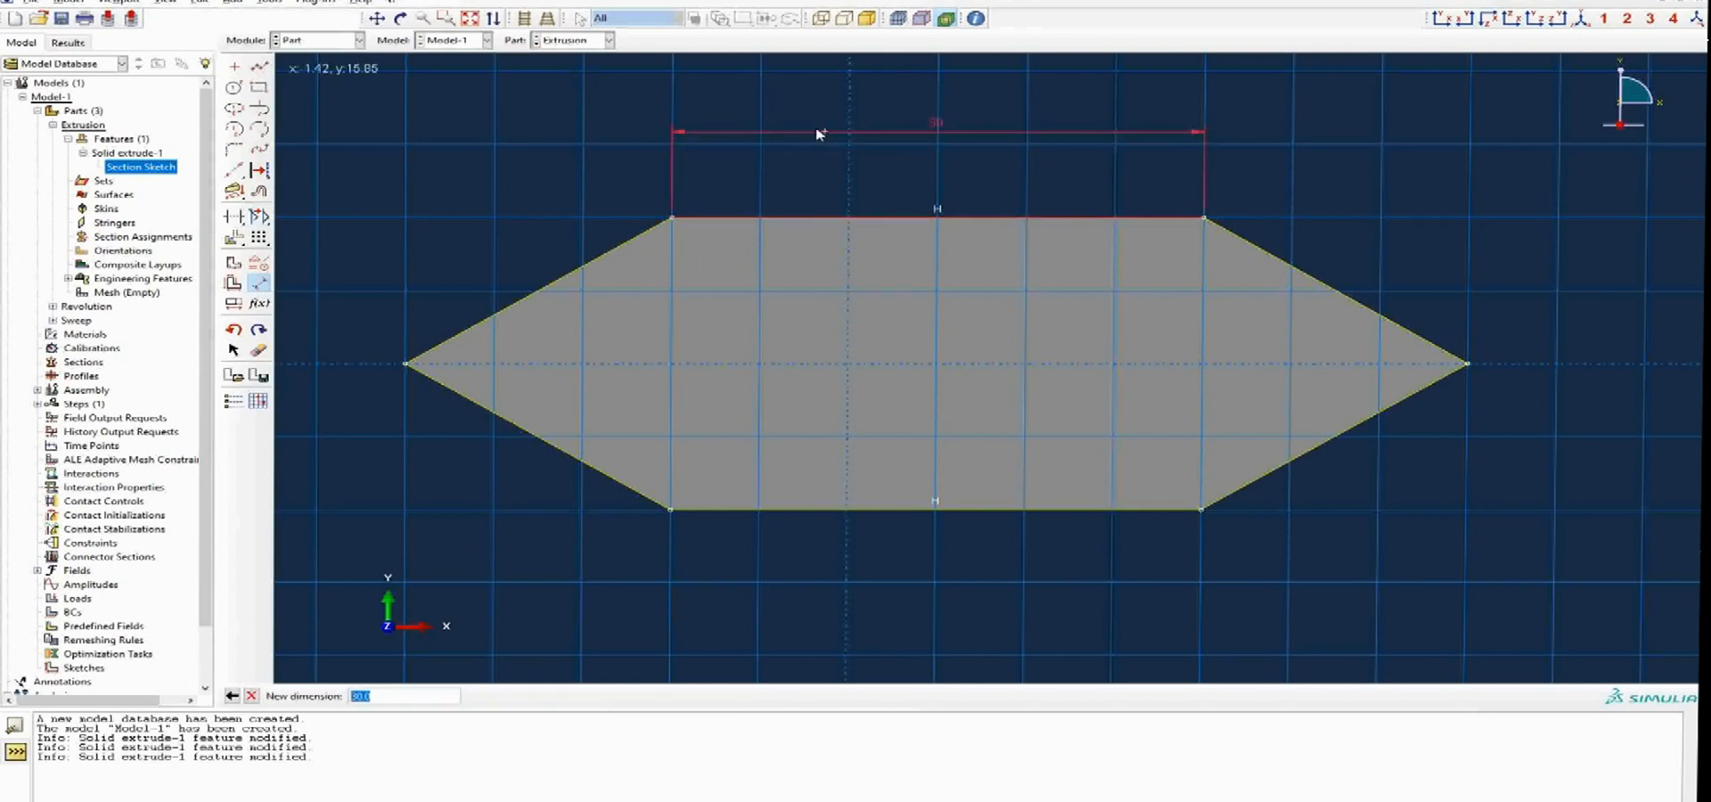
key("Return")
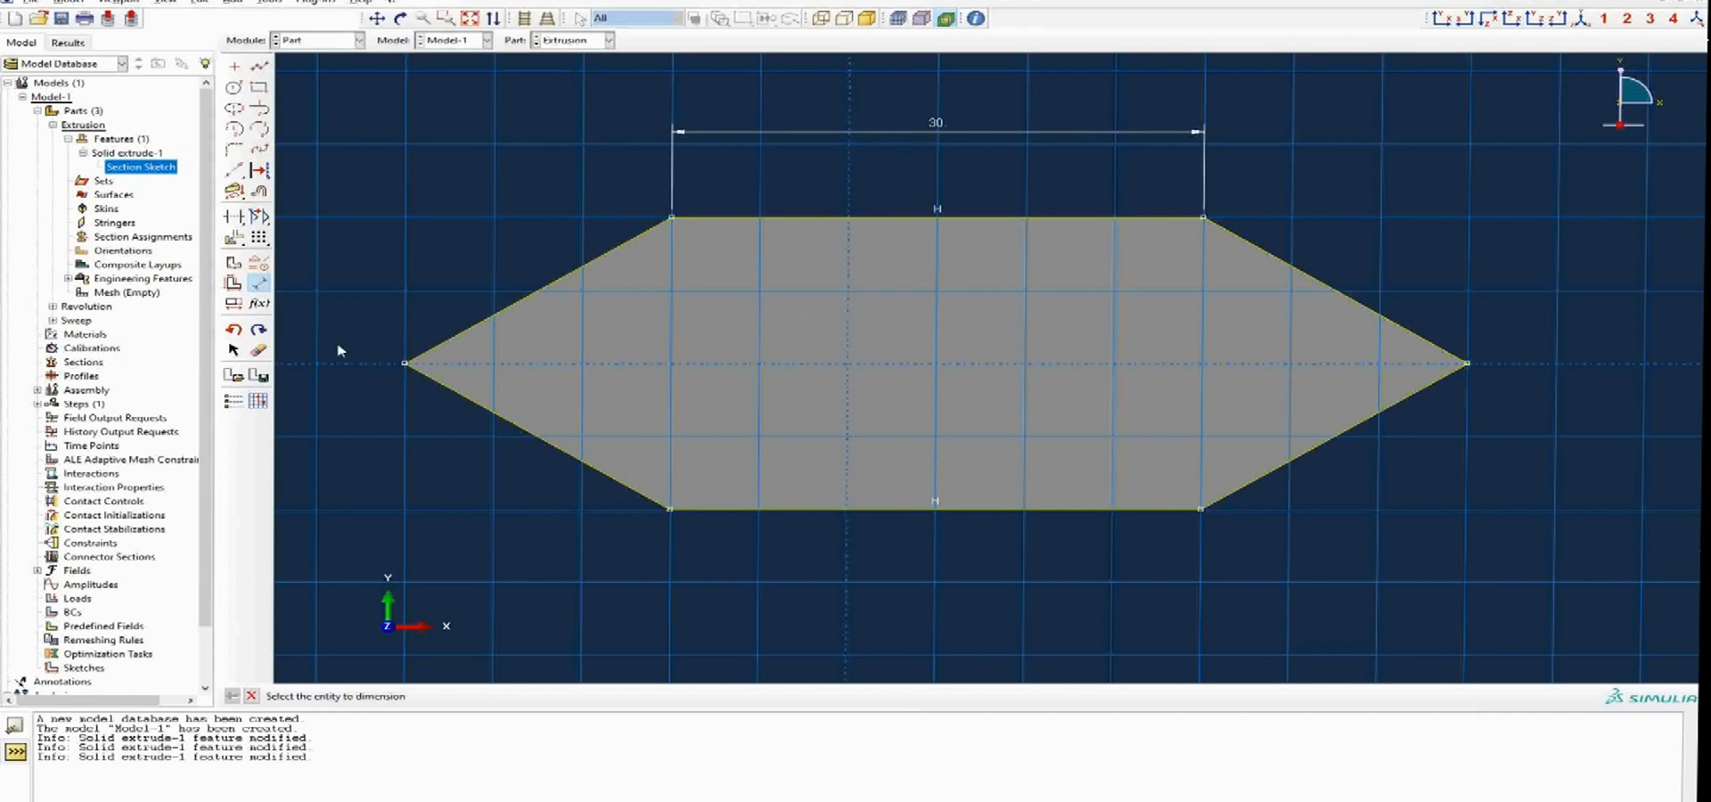
Open the top edge's dimension for editing, cancel it, and leave the section sketch while discarding all changes.
left_click(233, 305)
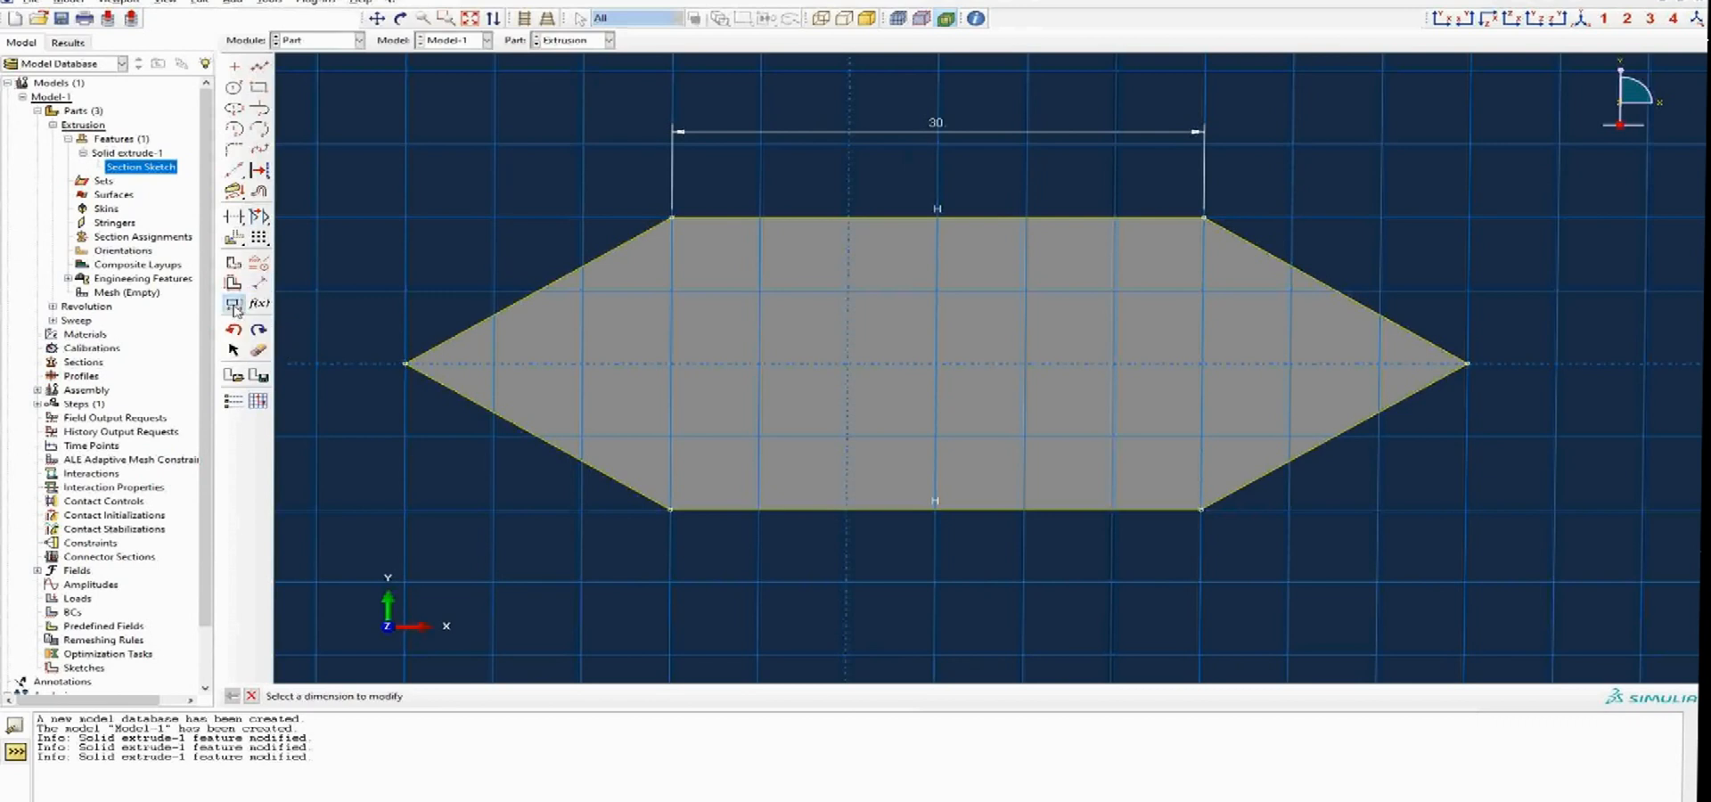
left_click(844, 134)
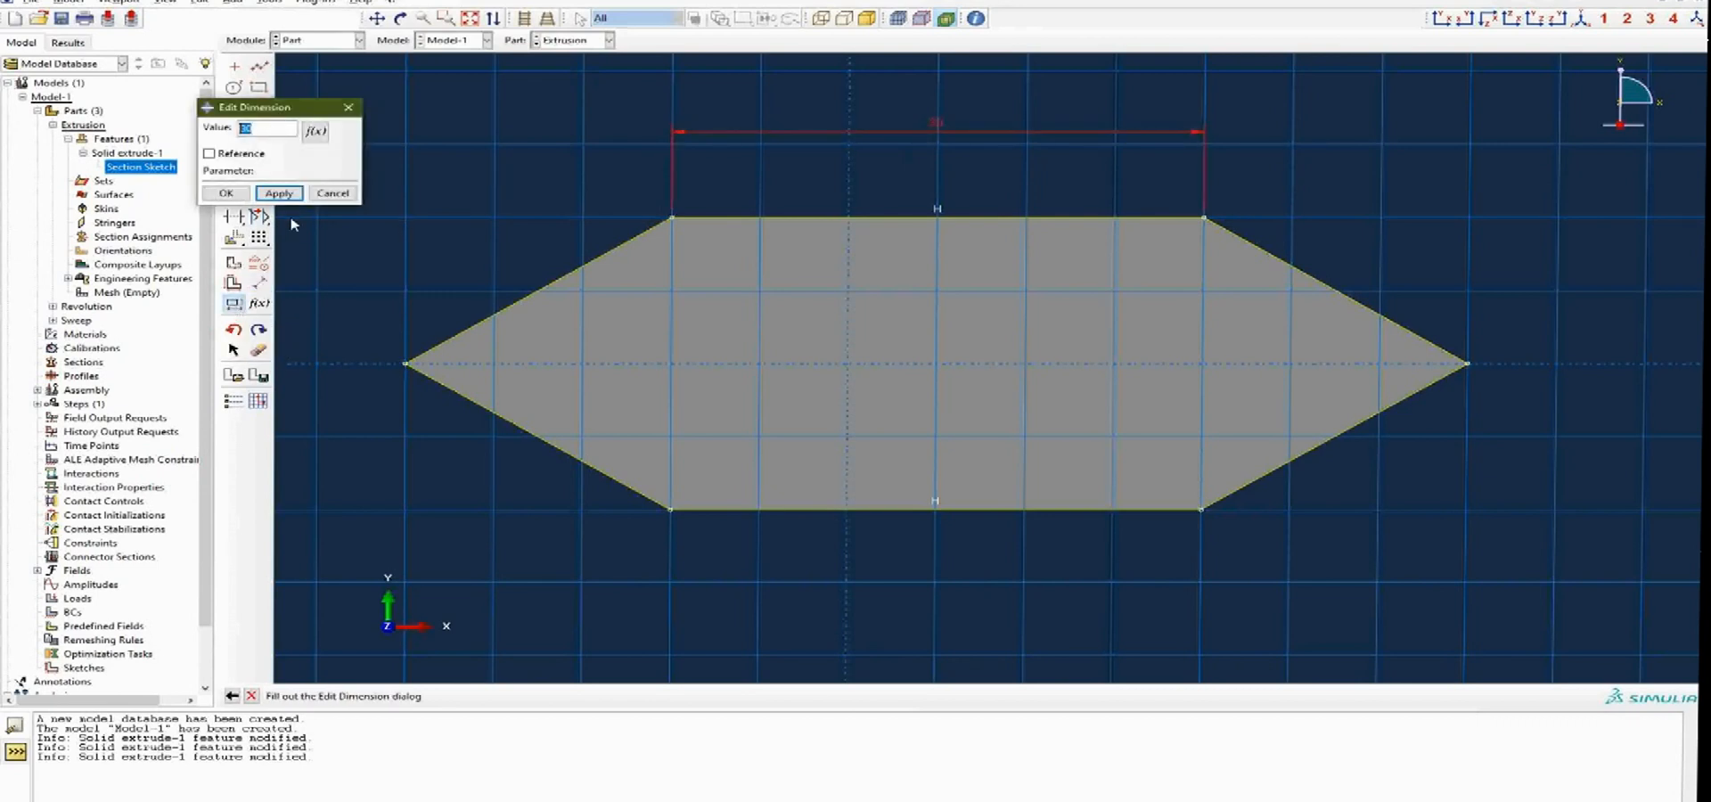
left_click(349, 109)
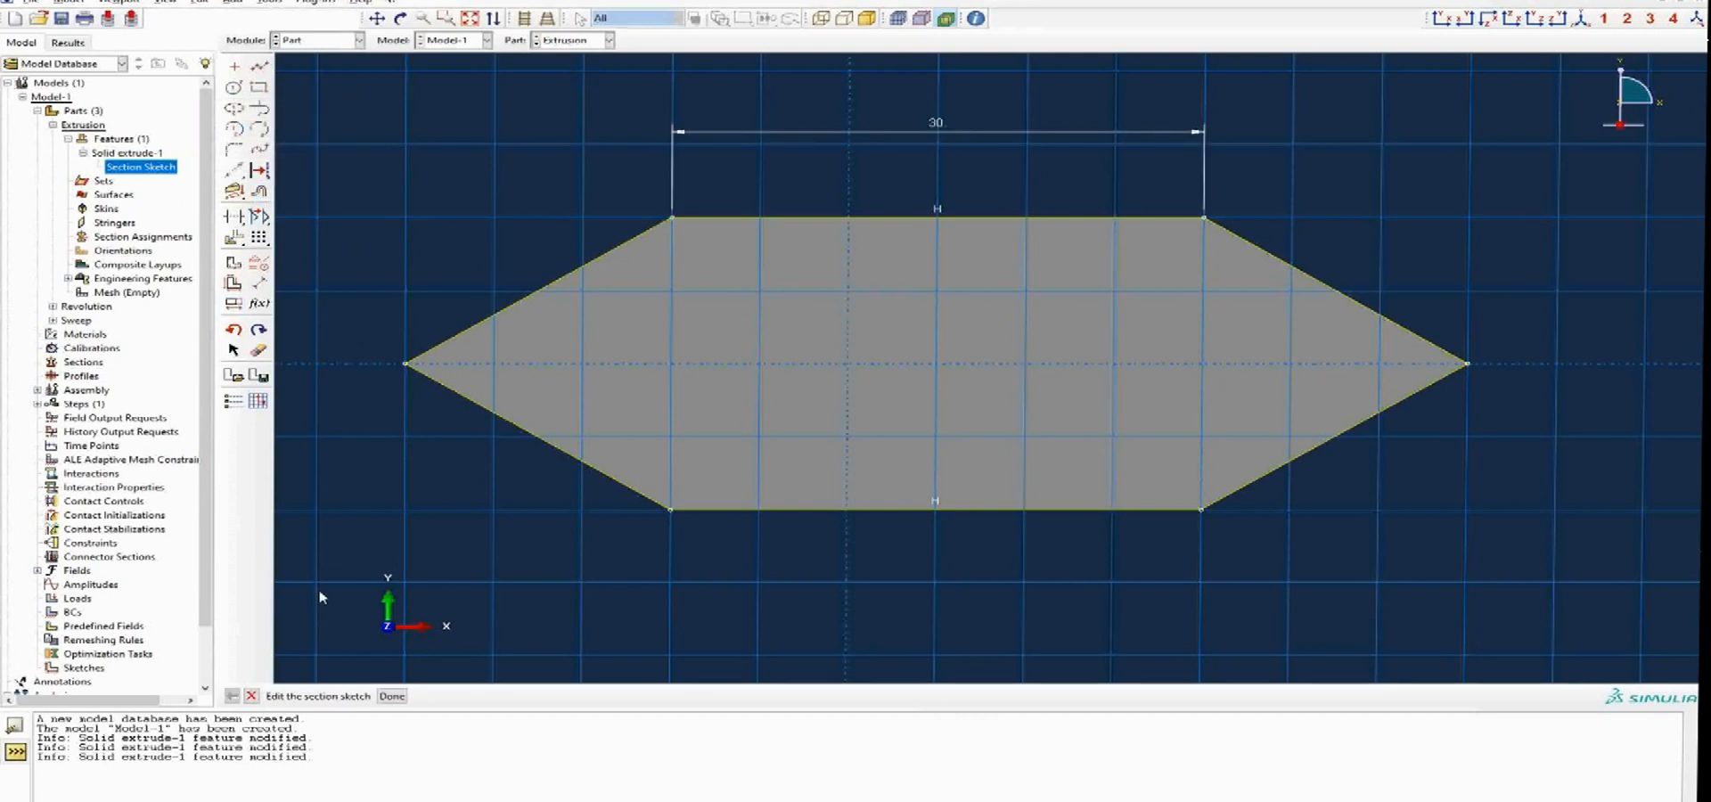
left_click(251, 696)
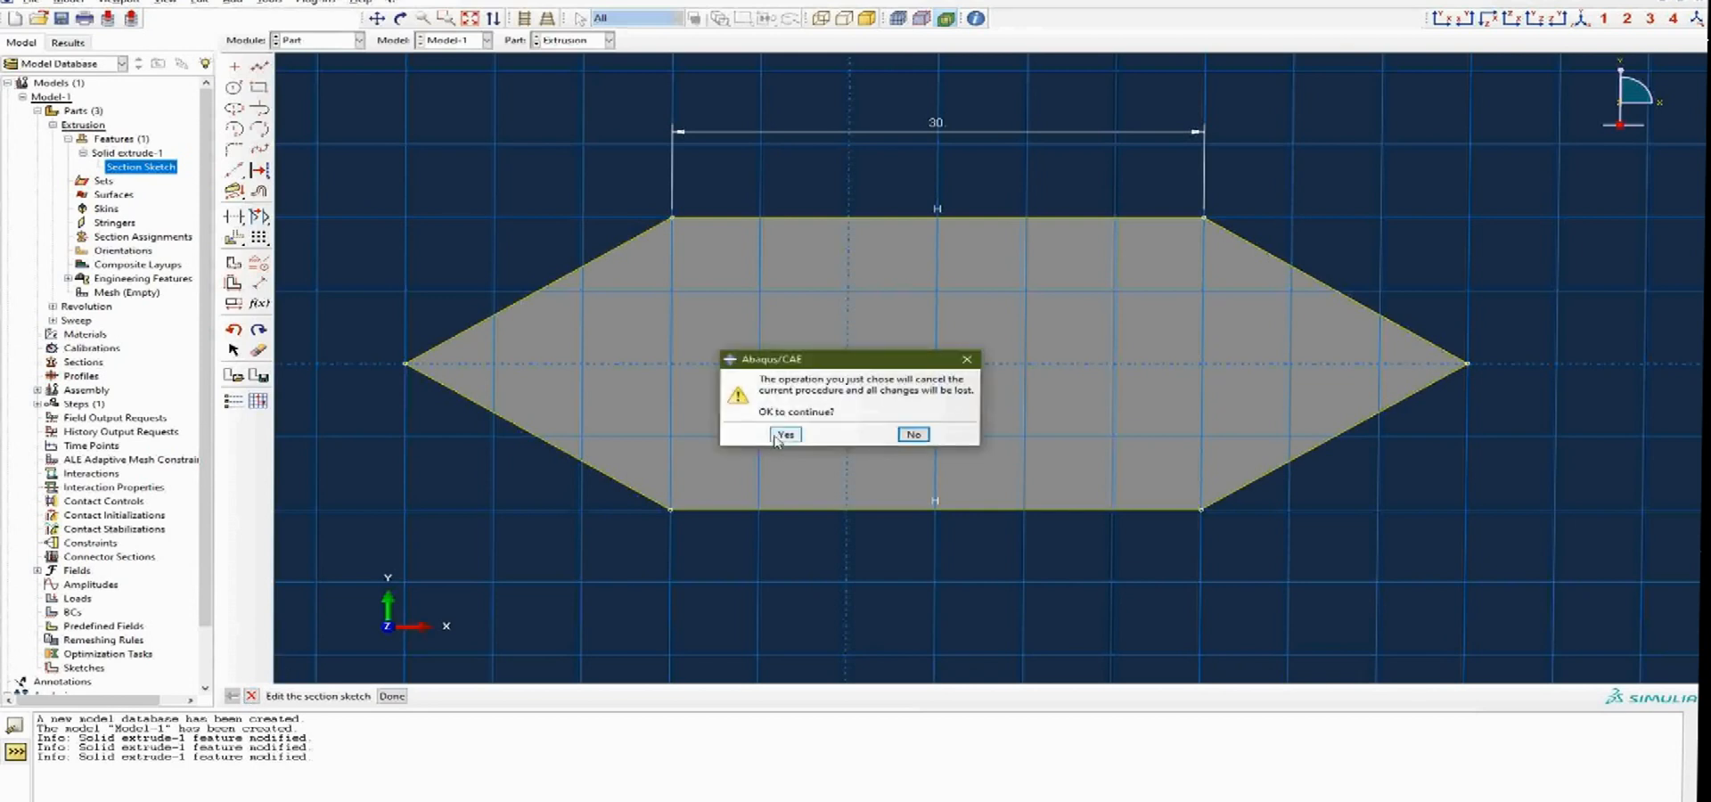
left_click(784, 435)
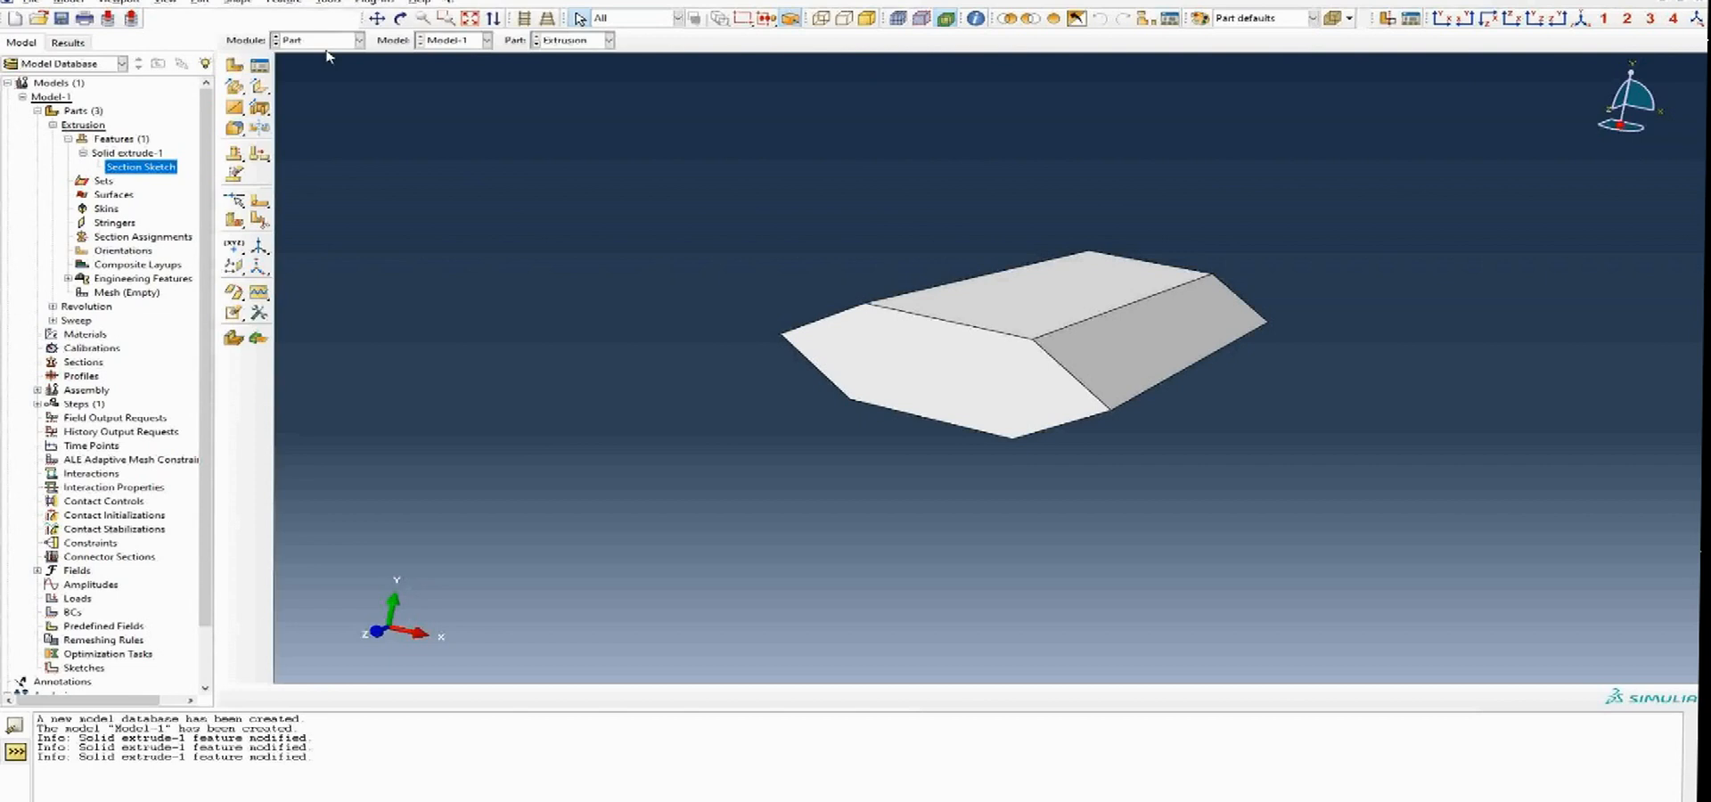
Start a solid extrusion sketch on the part's top face, with the face's front edge vertical and on the right.
left_click(69, 140)
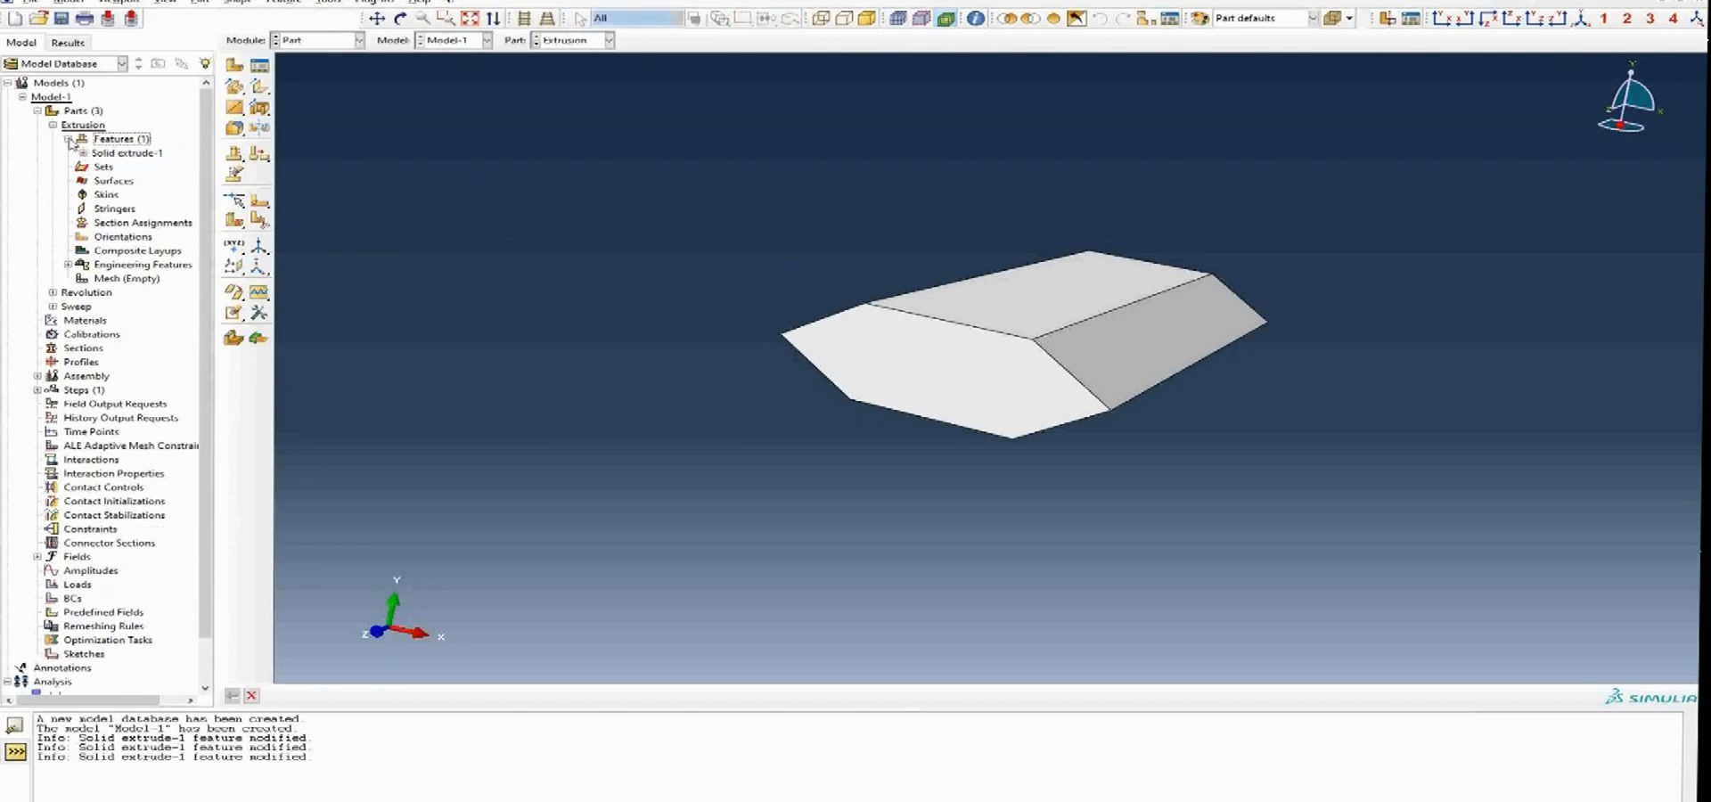
left_click(68, 139)
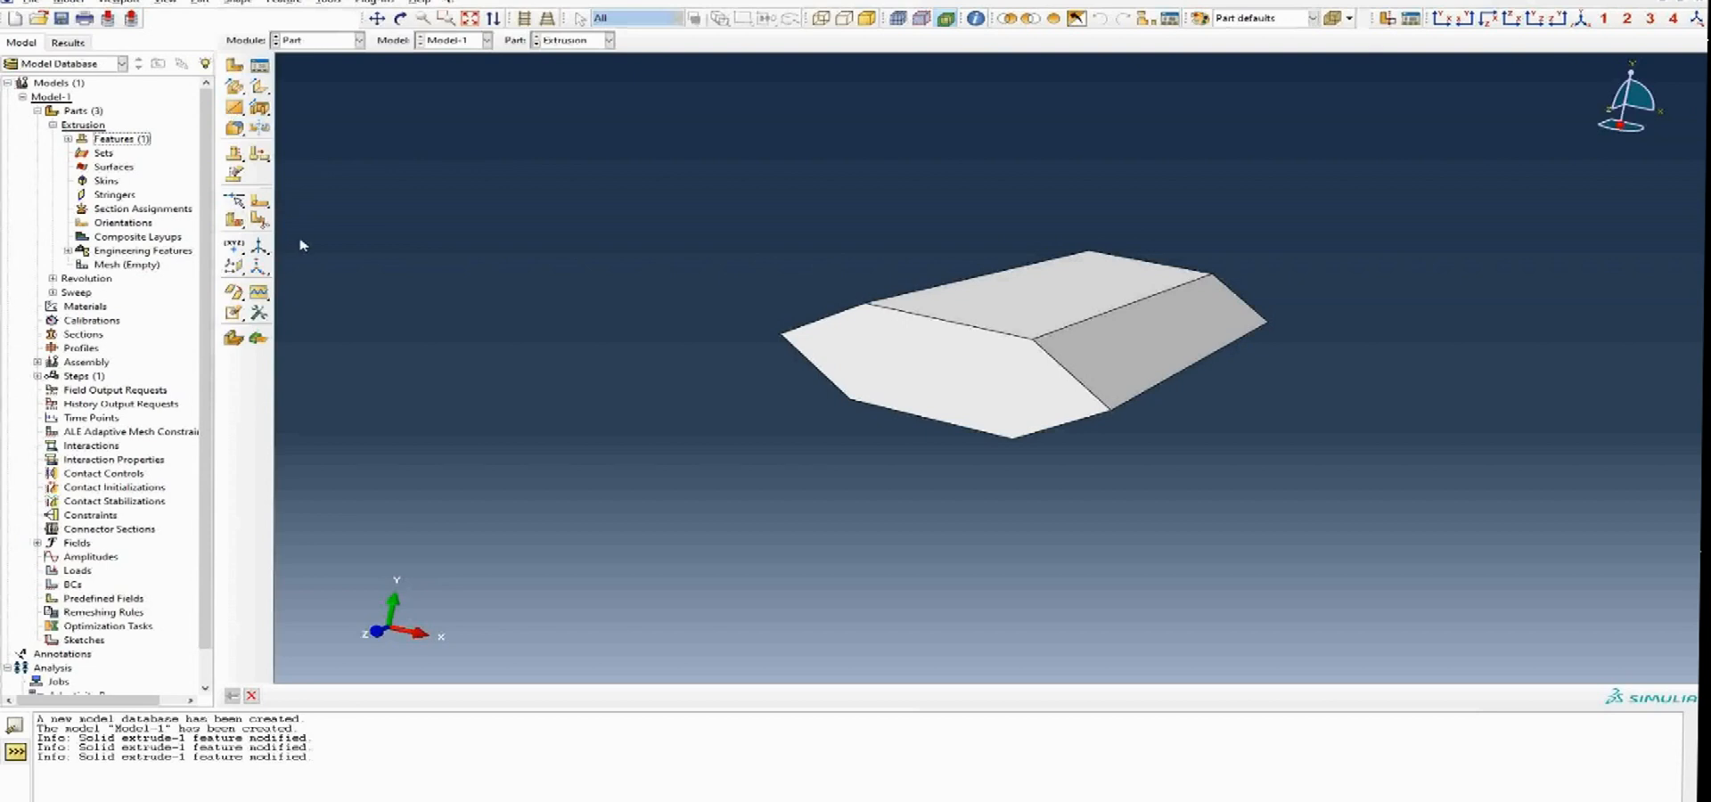
scroll(725, 439, "up", 1)
scroll(730, 436, "down", 1)
scroll(1100, 252, "down", 1)
scroll(660, 478, "up", 2)
scroll(971, 321, "down", 1)
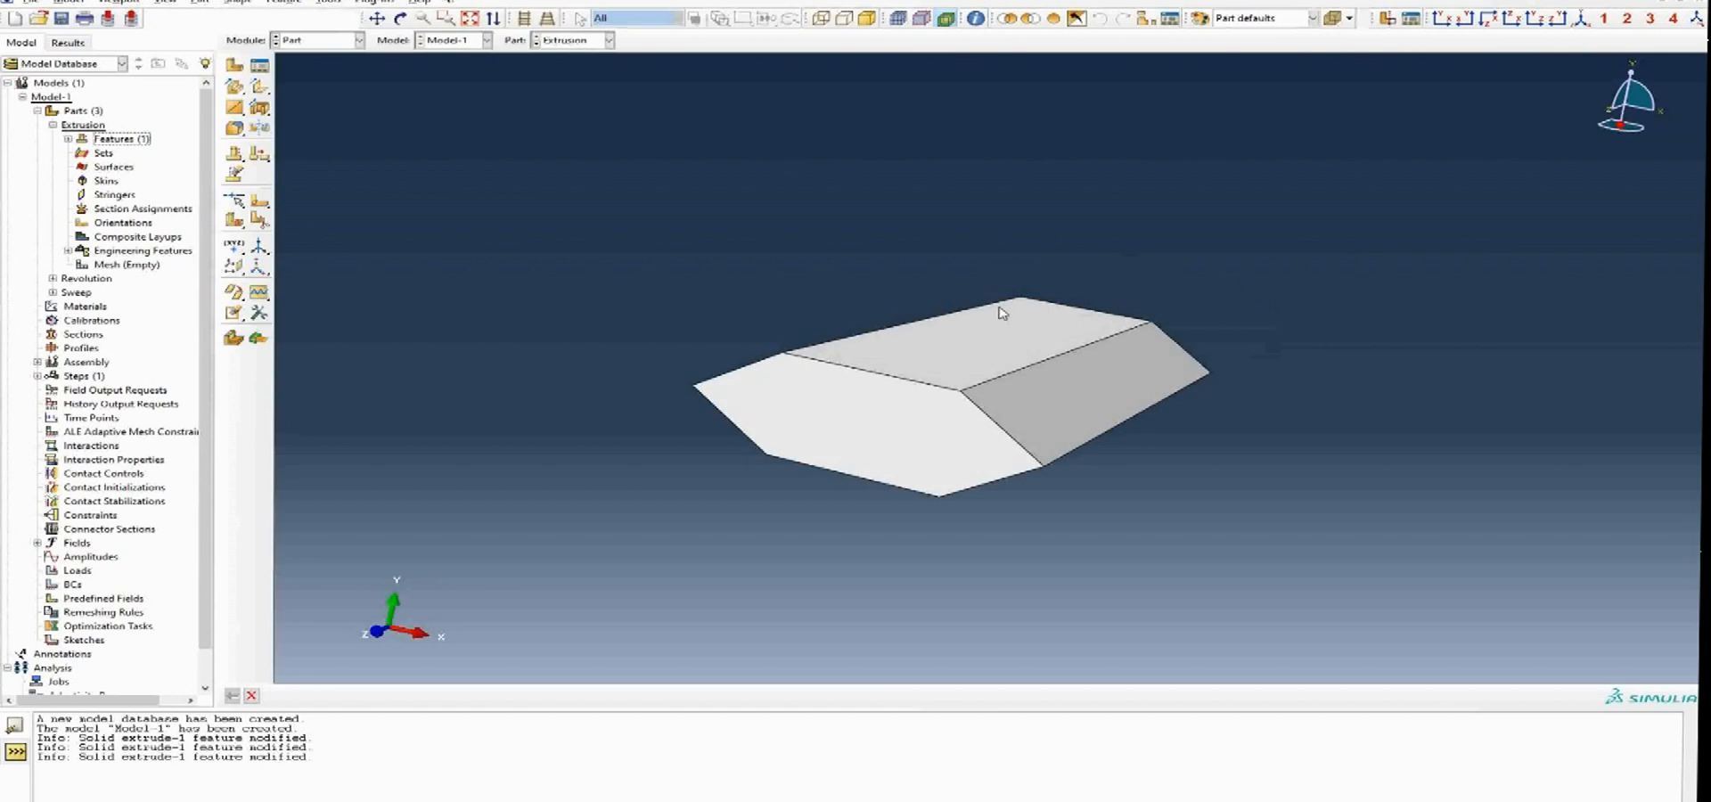
scroll(1001, 306, "down", 1)
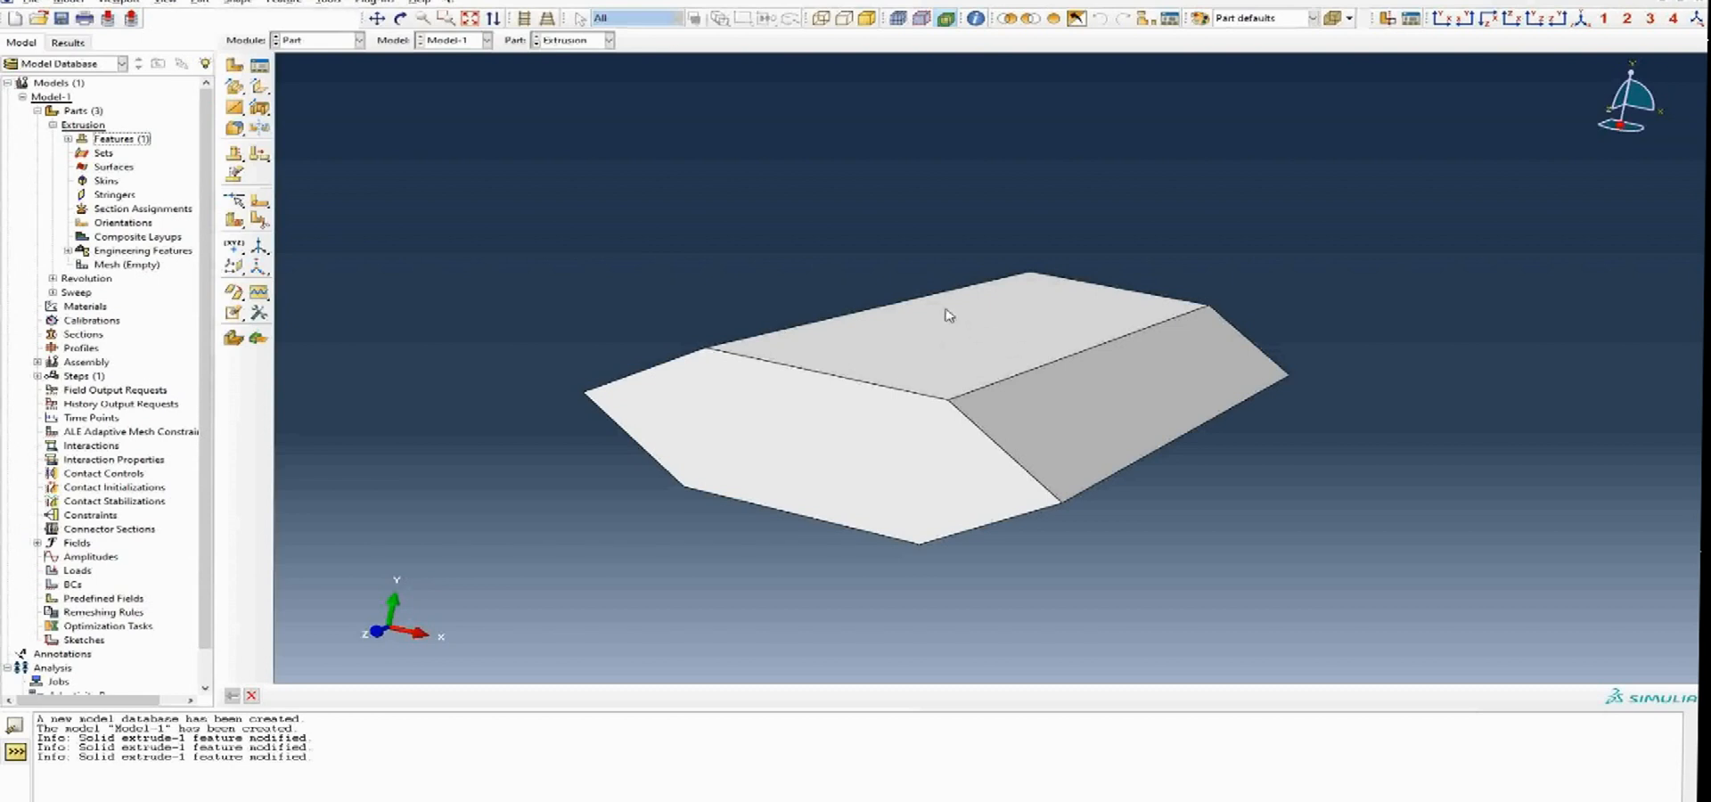
left_click(233, 89)
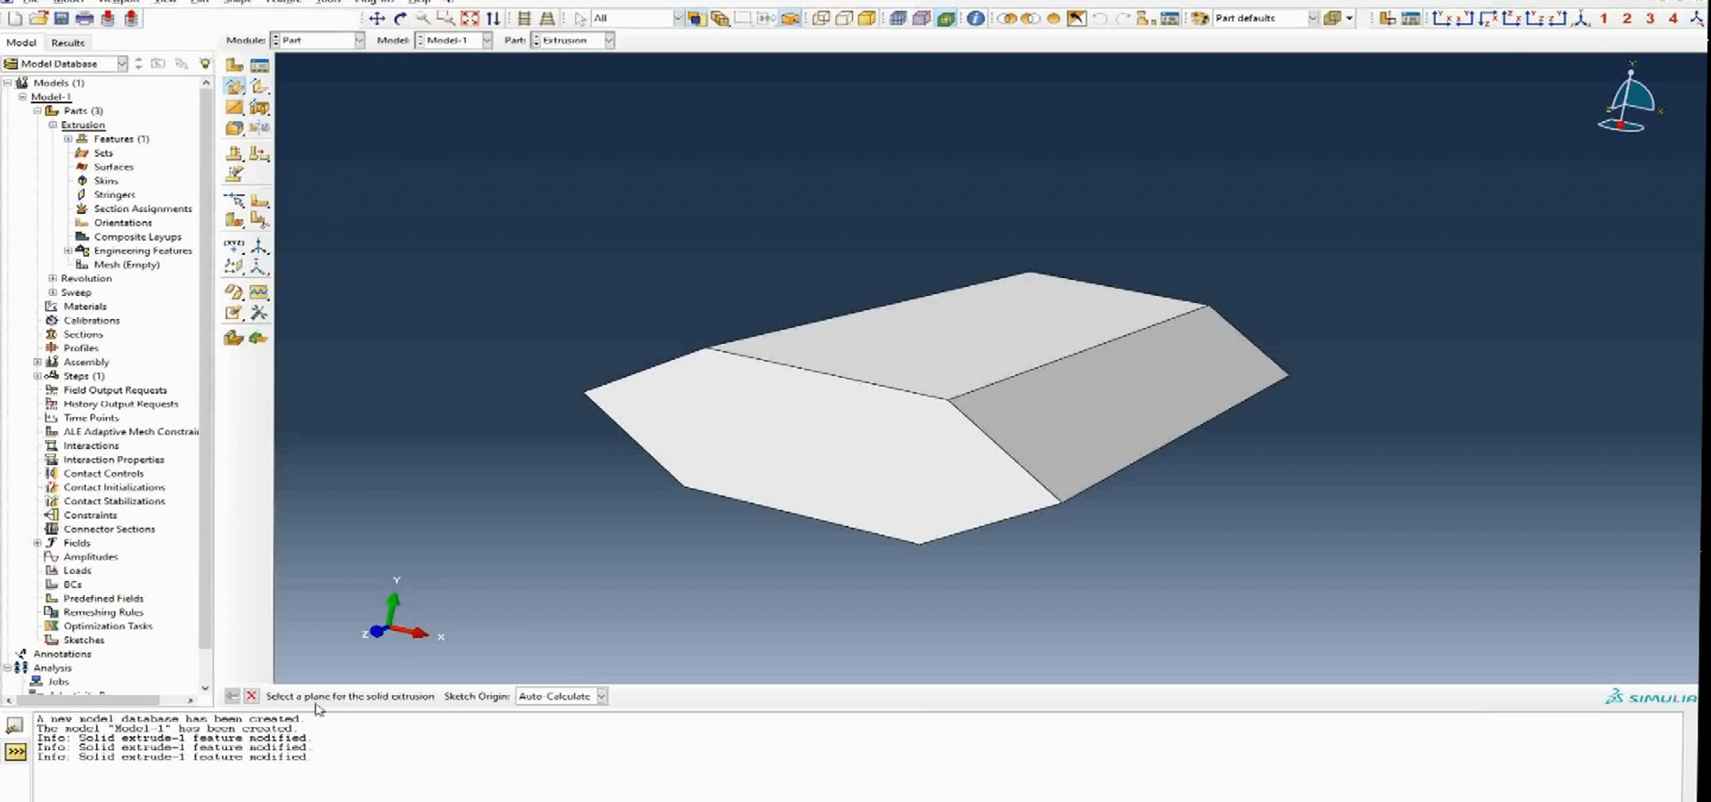
left_click(958, 347)
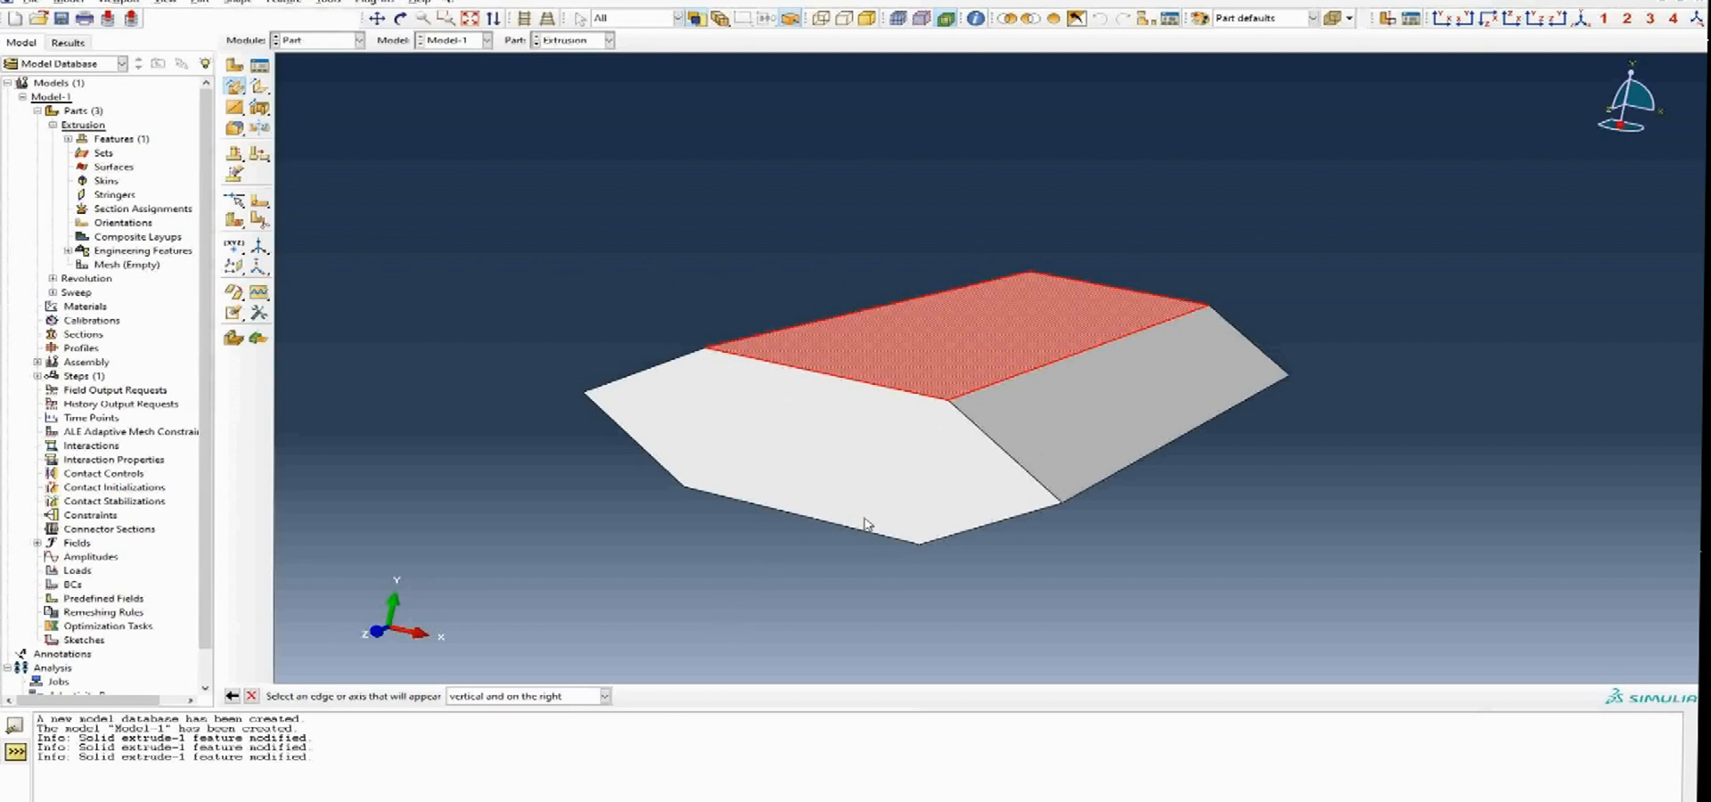
left_click(849, 380)
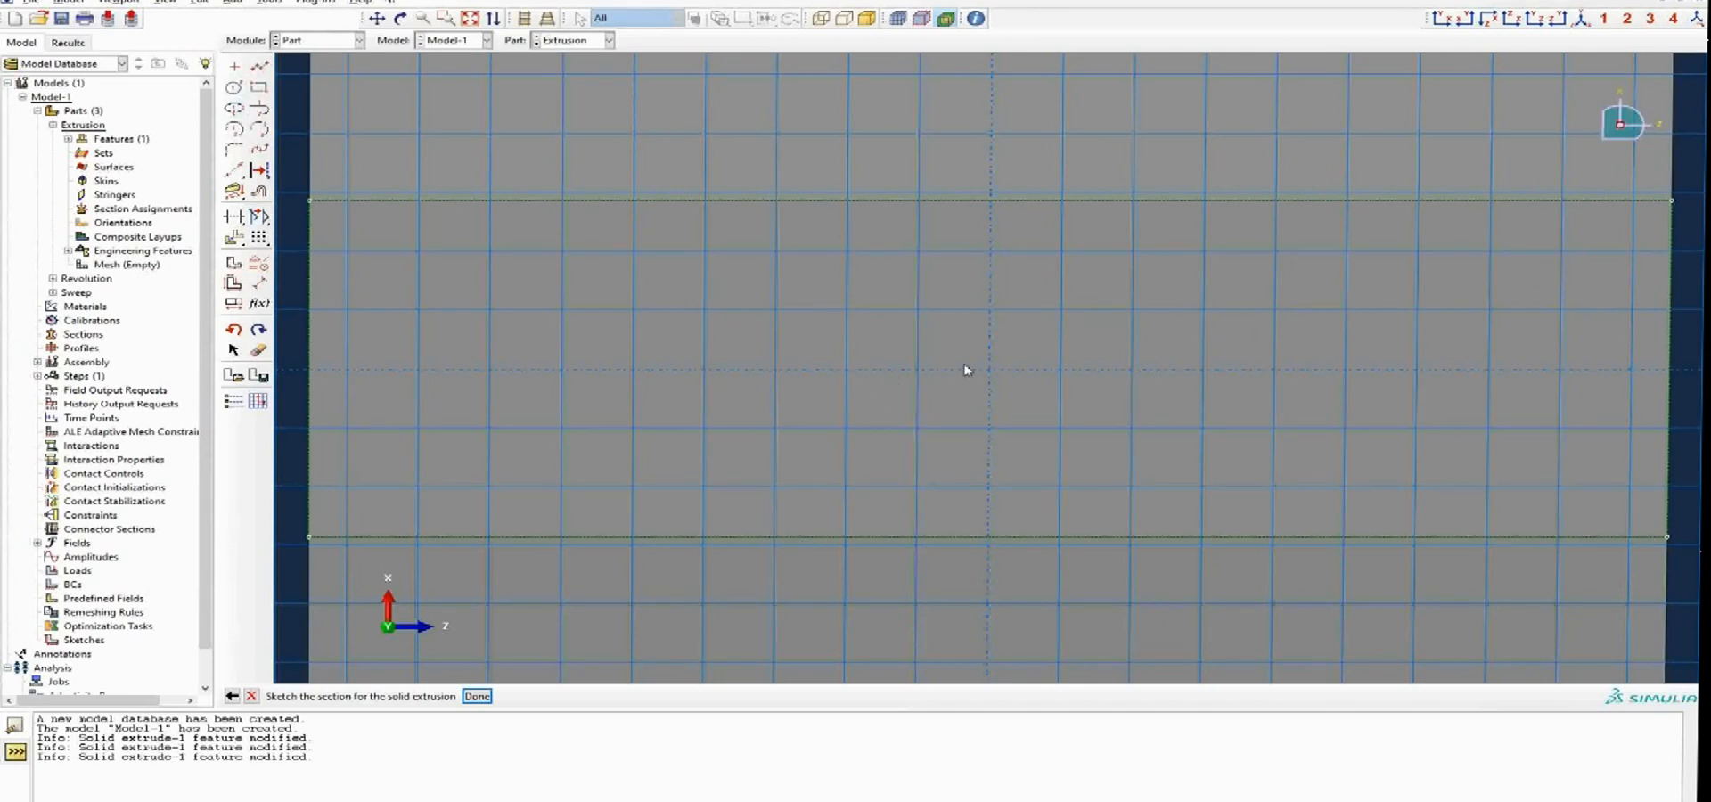
Sketch two circles centred on the horizontal construction line, one toward each end of the top face.
left_click(233, 87)
left_click(562, 369)
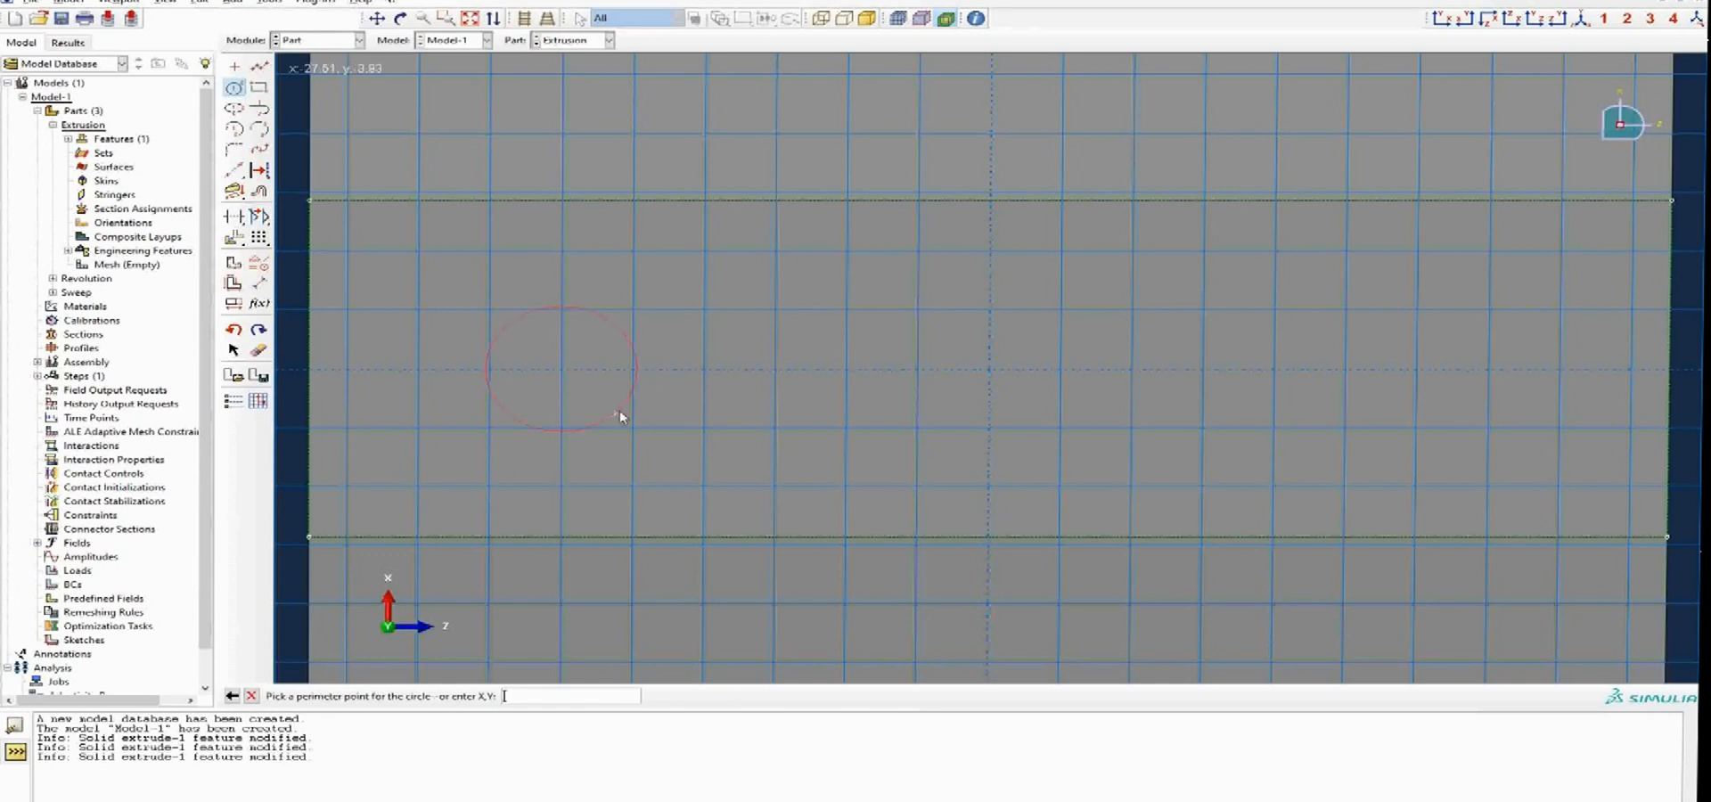
left_click(631, 413)
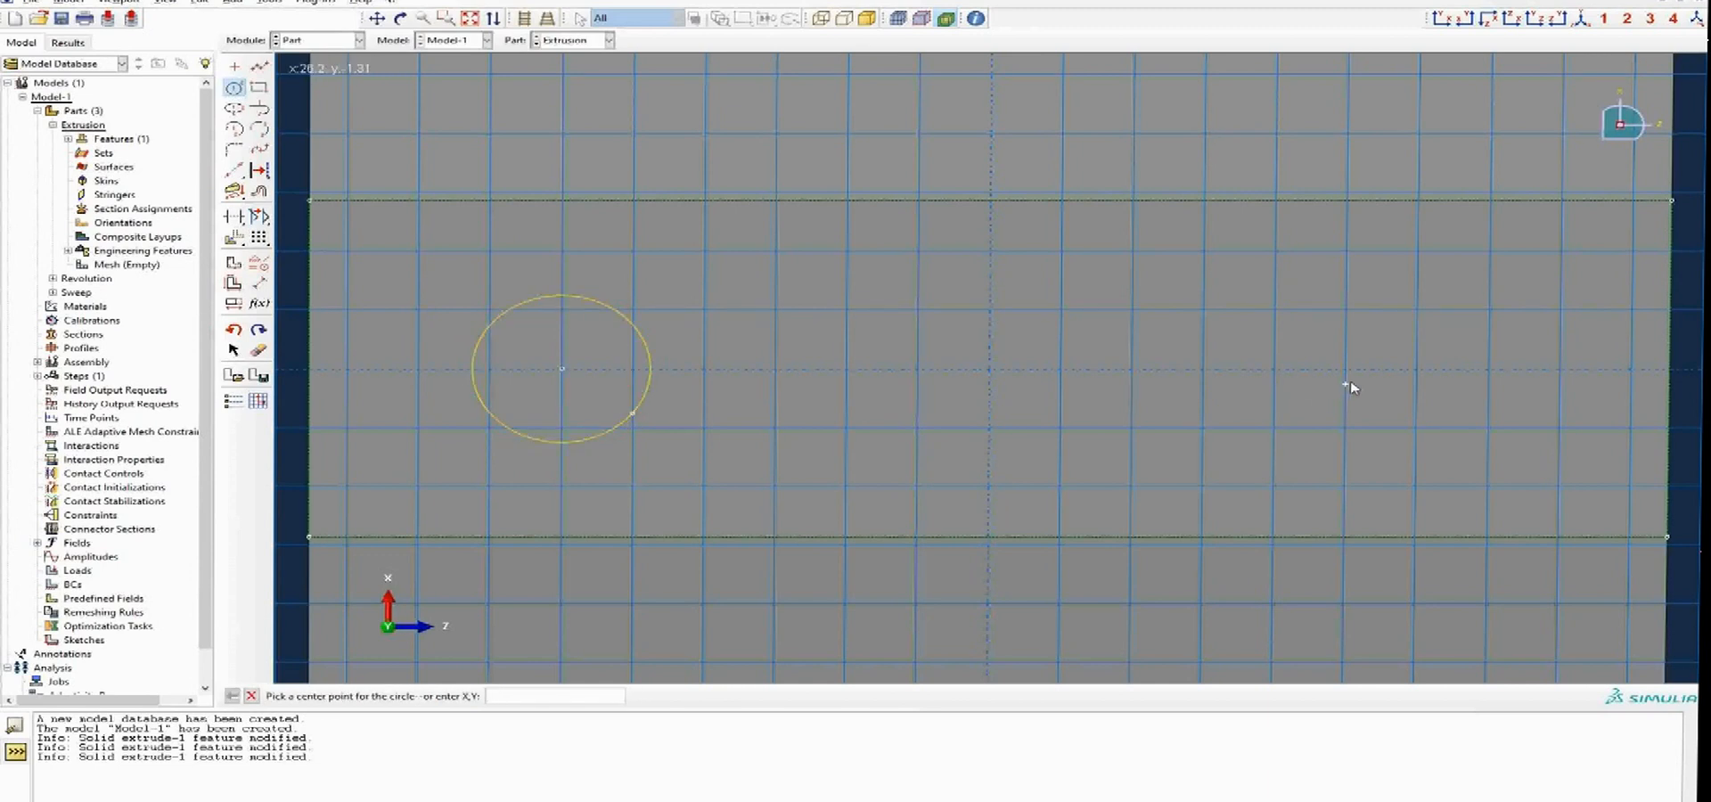
left_click(1417, 369)
left_click(1422, 462)
Dimension both circles with a radius of 5.
left_click(259, 283)
left_click(617, 434)
left_click(670, 473)
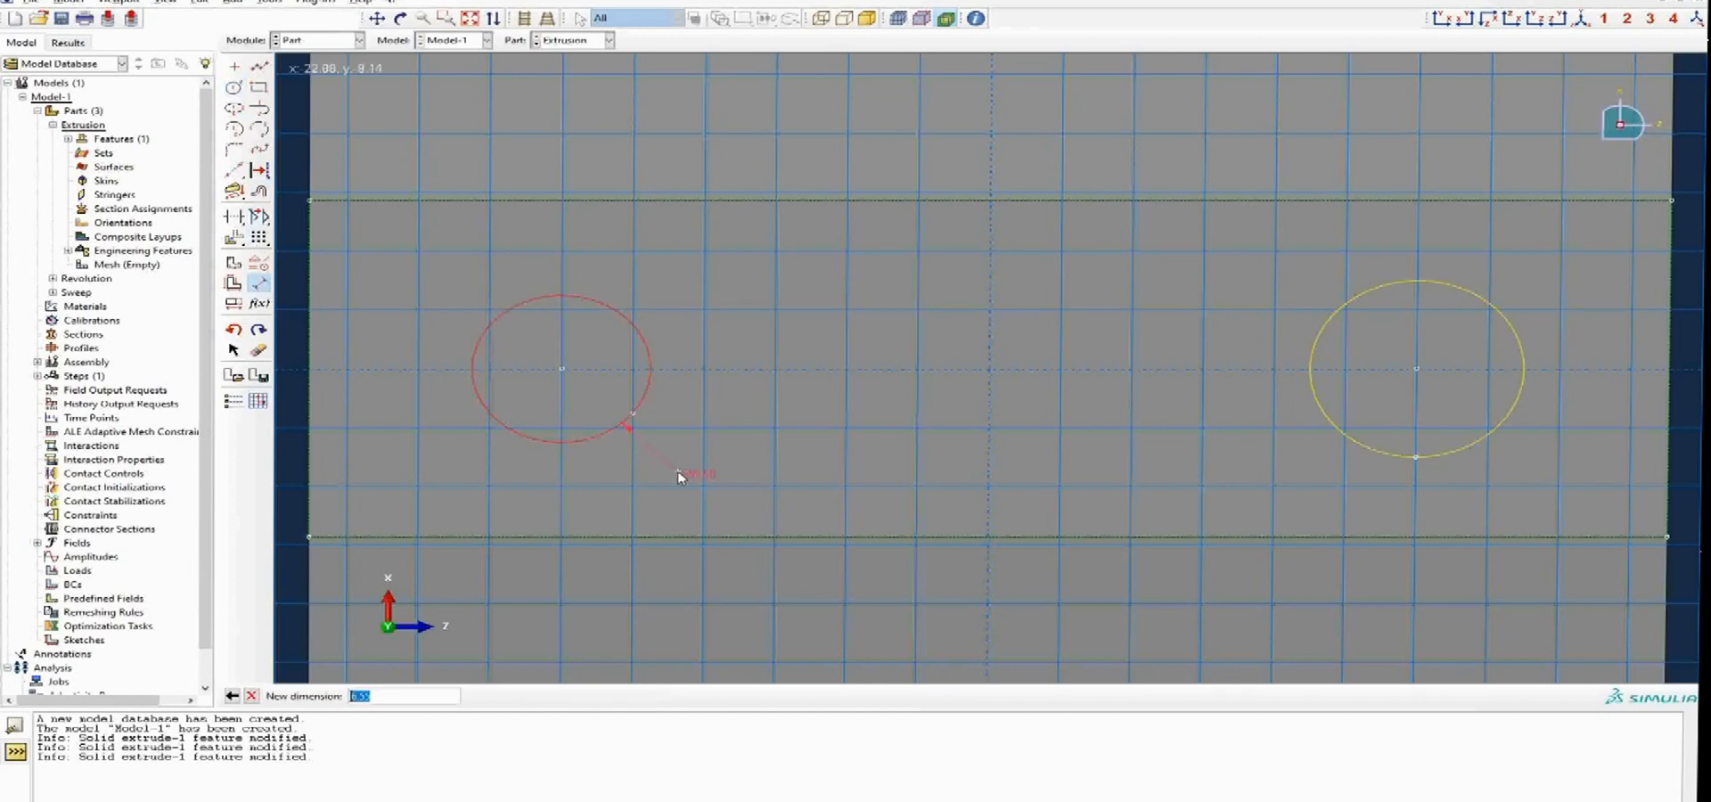
key("Return")
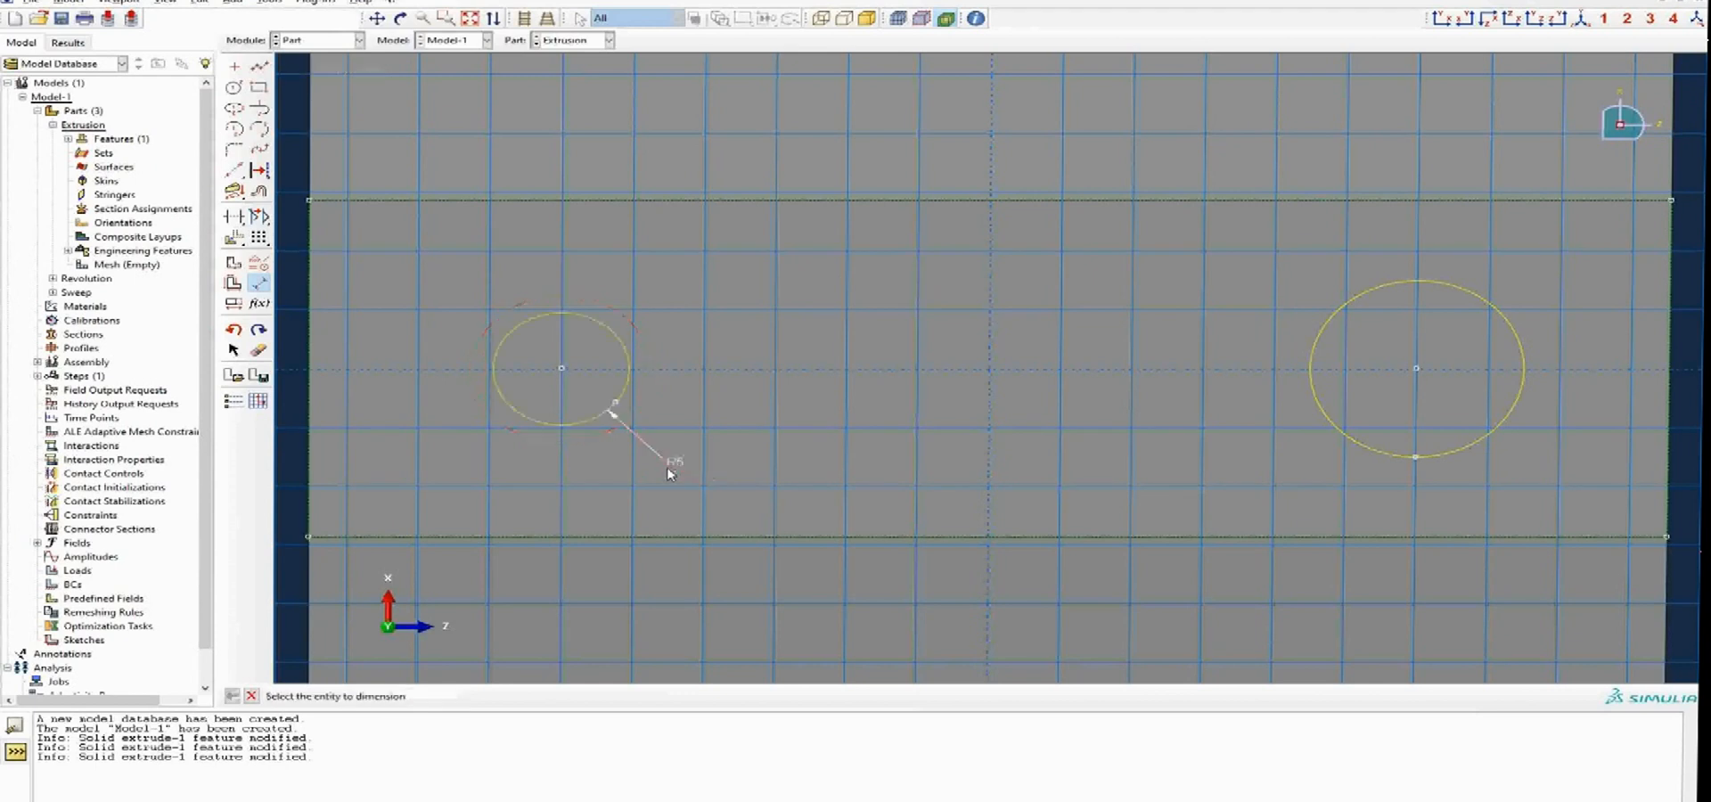
left_click(1302, 424)
left_click(1251, 466)
type("5")
key("Return")
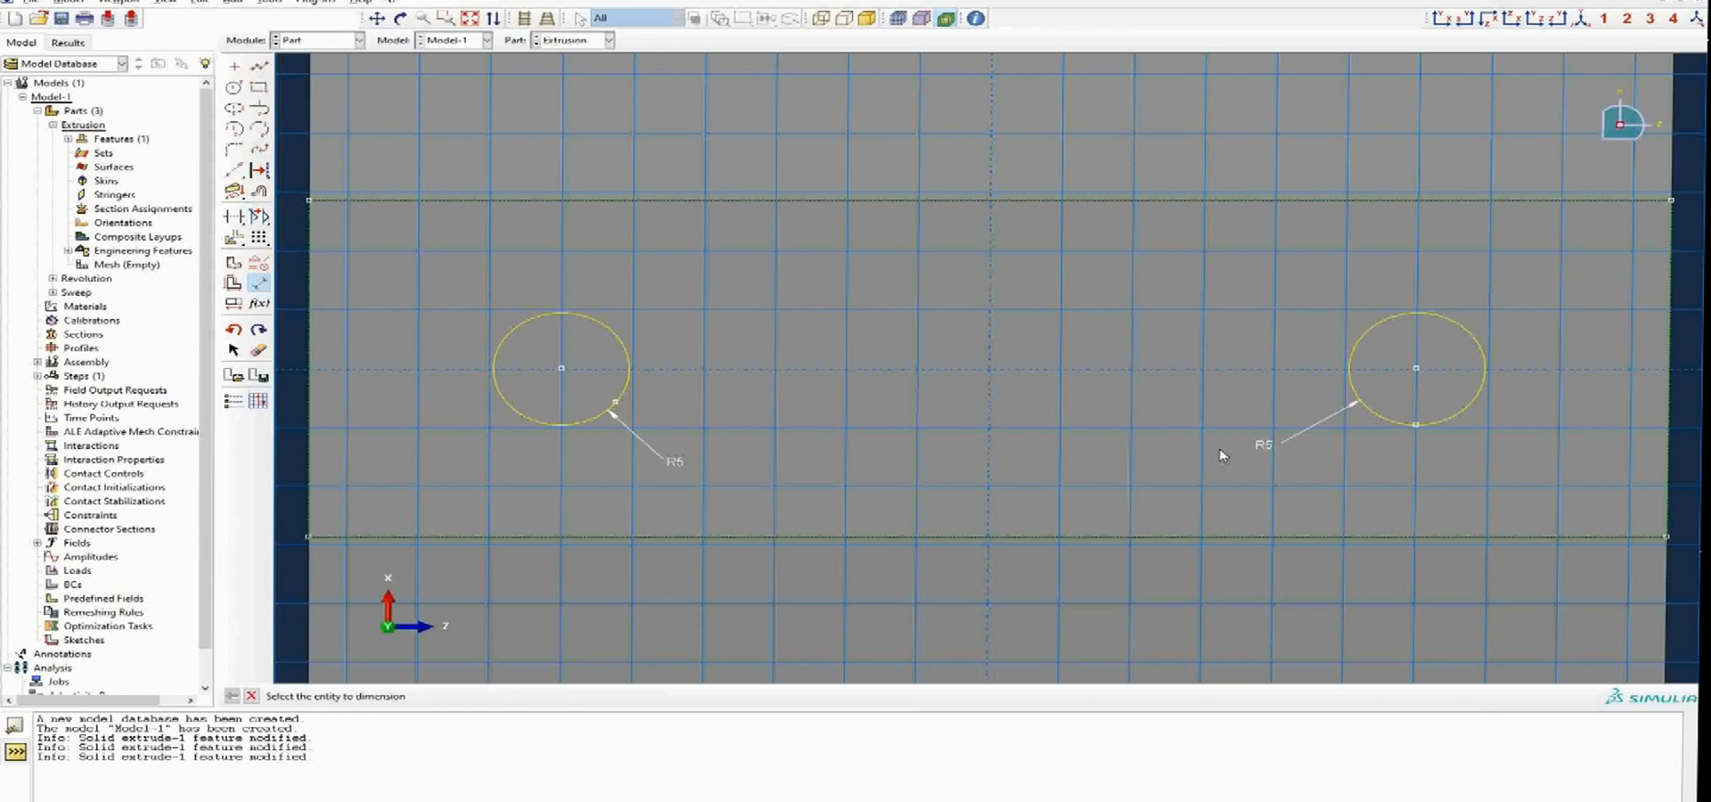
Dimension the horizontal distance between the two circle centres as 50.
left_click(562, 368)
left_click(1416, 368)
left_click(1049, 309)
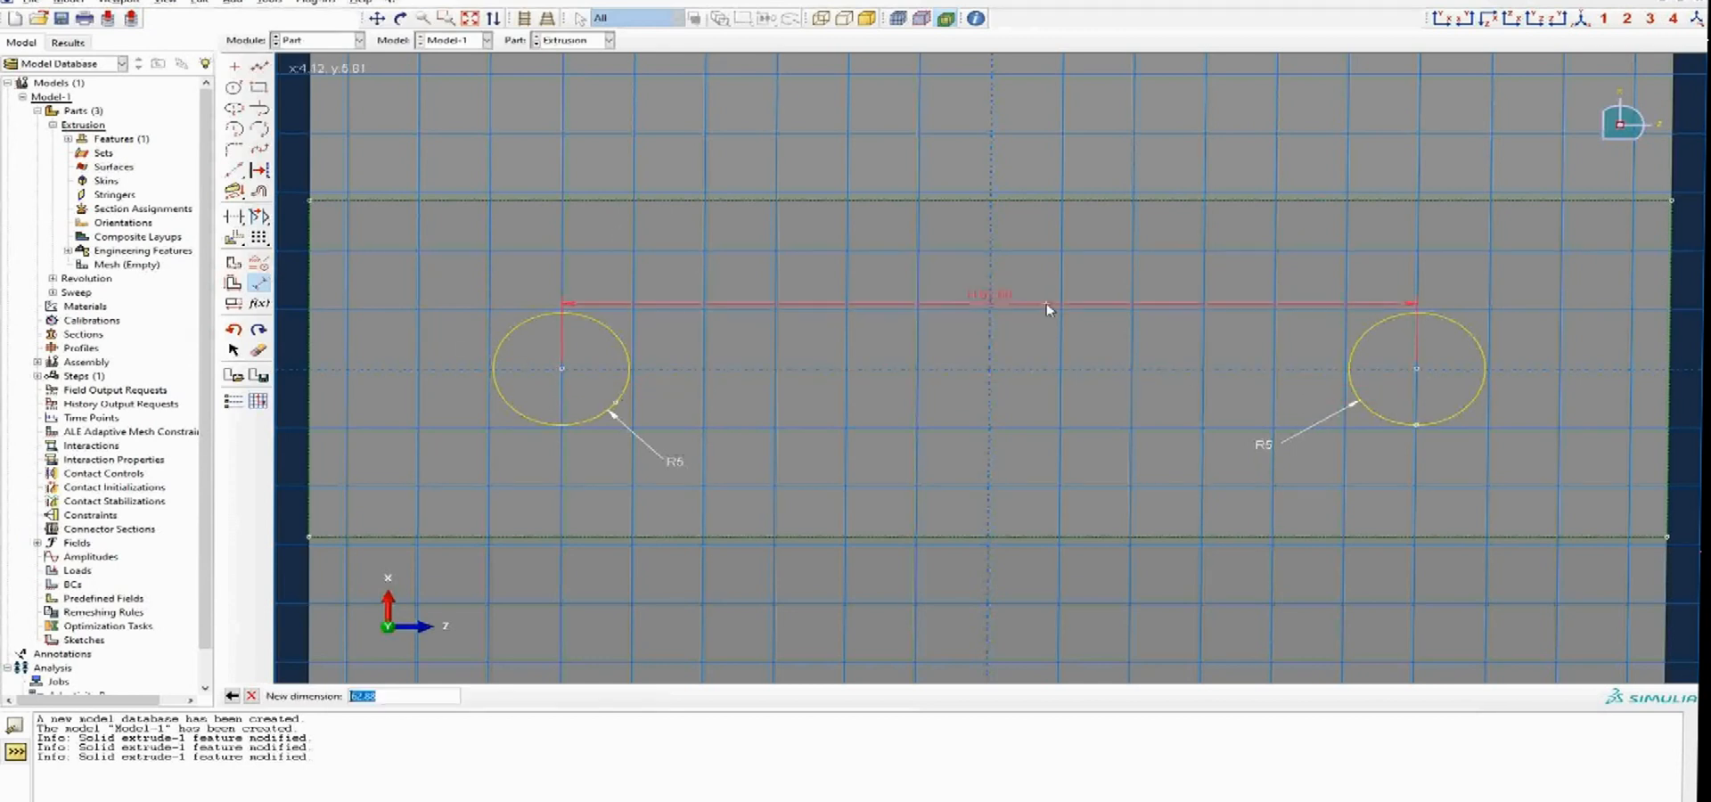
type("50")
key("Return")
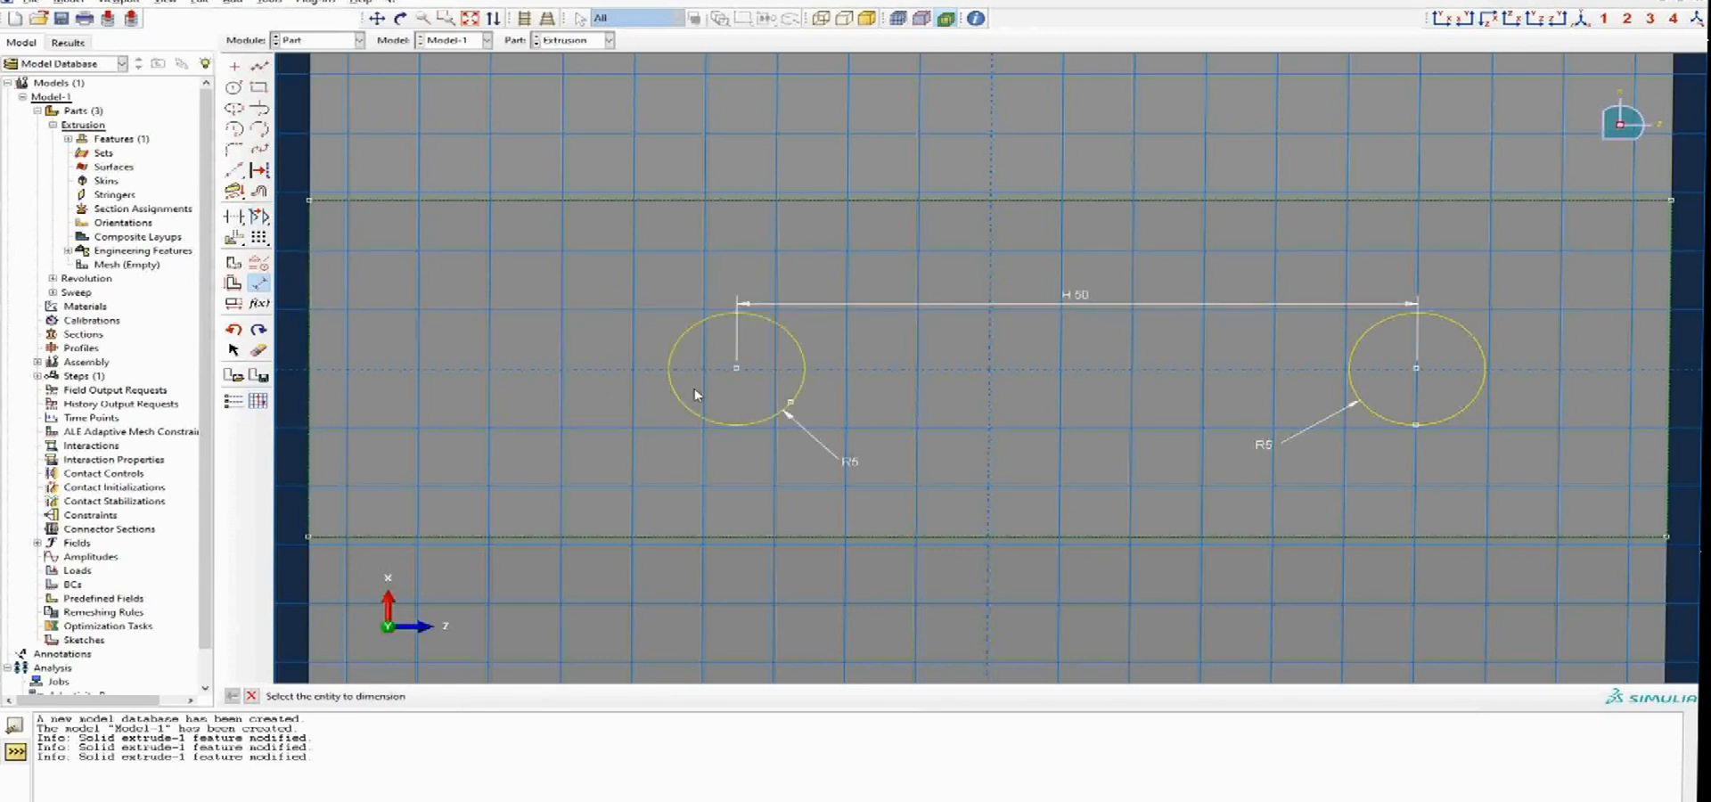
Dimension the left circle's centre 30 from the face's left edge and finish the extrusion sketch.
left_click(736, 367)
left_click(310, 372)
left_click(462, 309)
type("30")
key("Return")
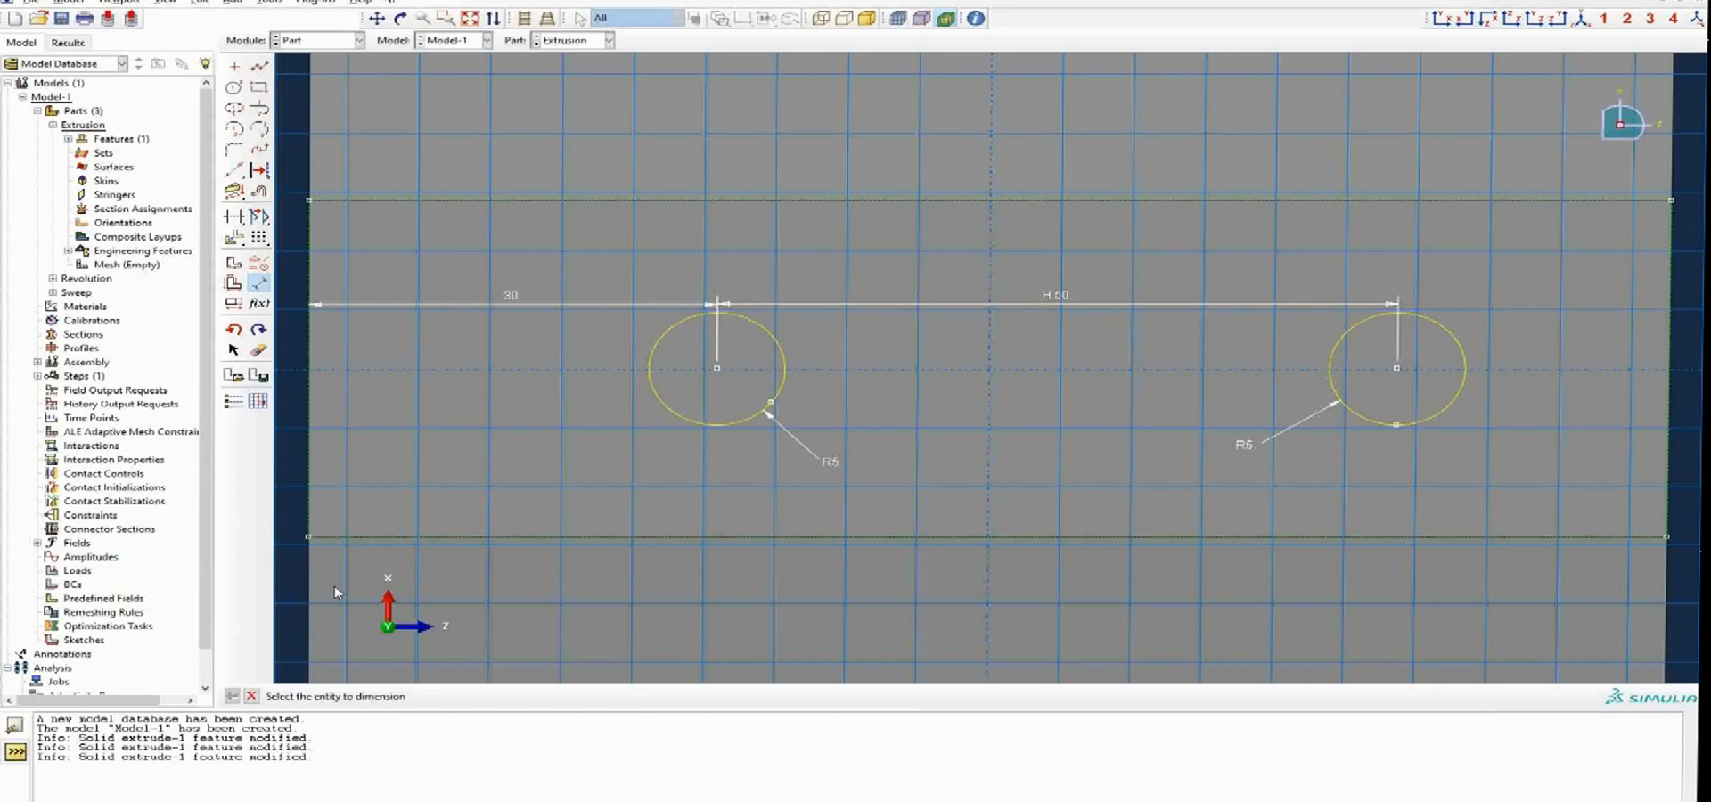
left_click(253, 696)
left_click(477, 696)
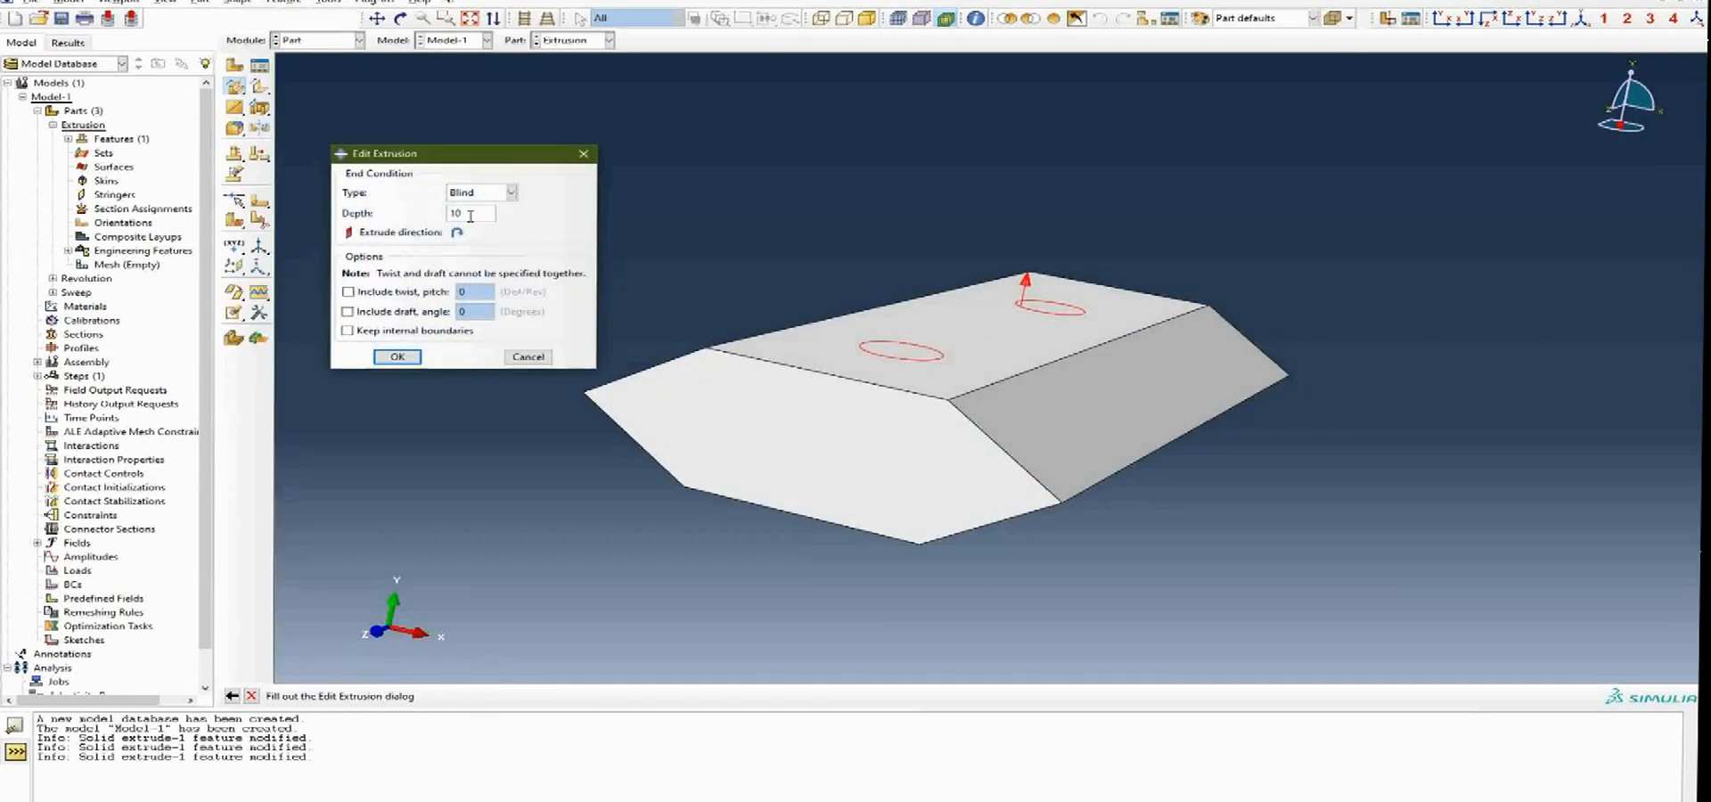
Try the Up to Face end condition for the extrusion and return it to Blind.
left_click(511, 193)
left_click(511, 195)
left_click(511, 196)
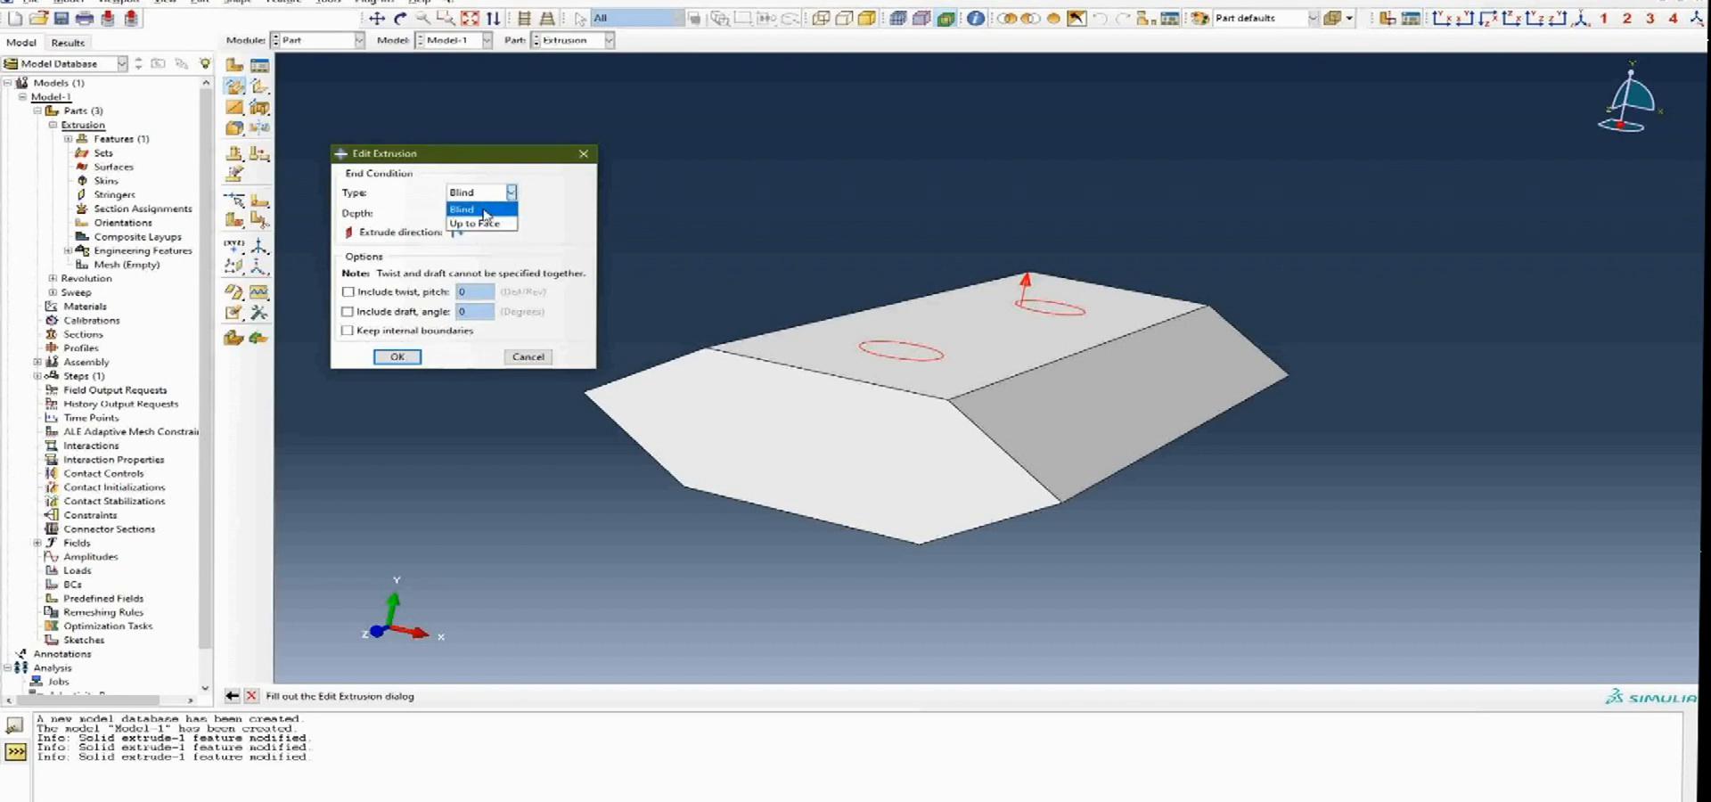
left_click(549, 196)
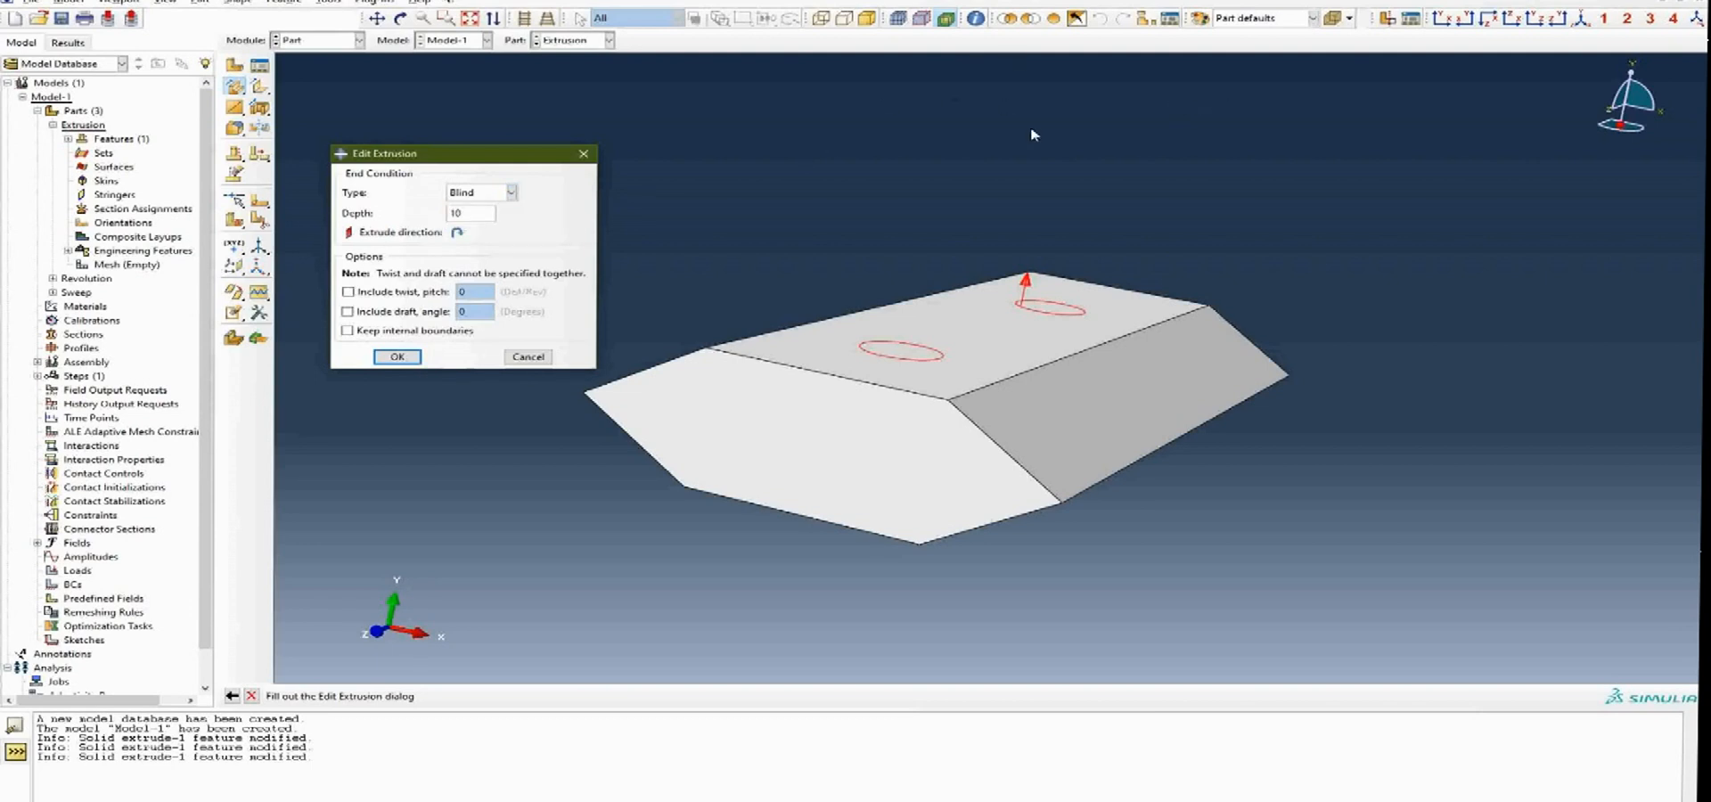
left_click(512, 192)
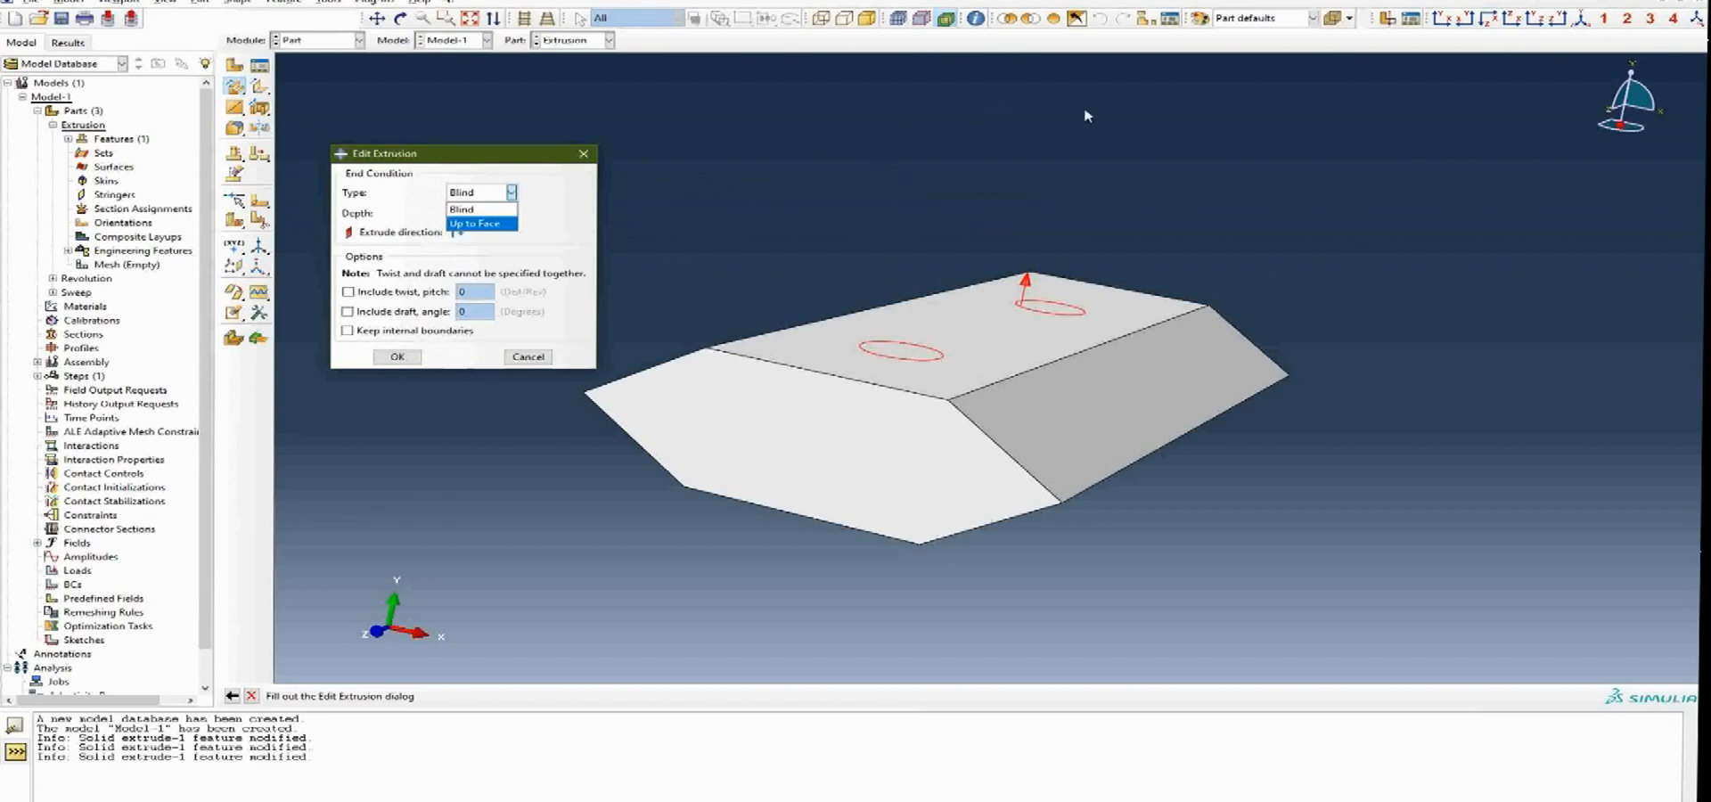
left_click(465, 225)
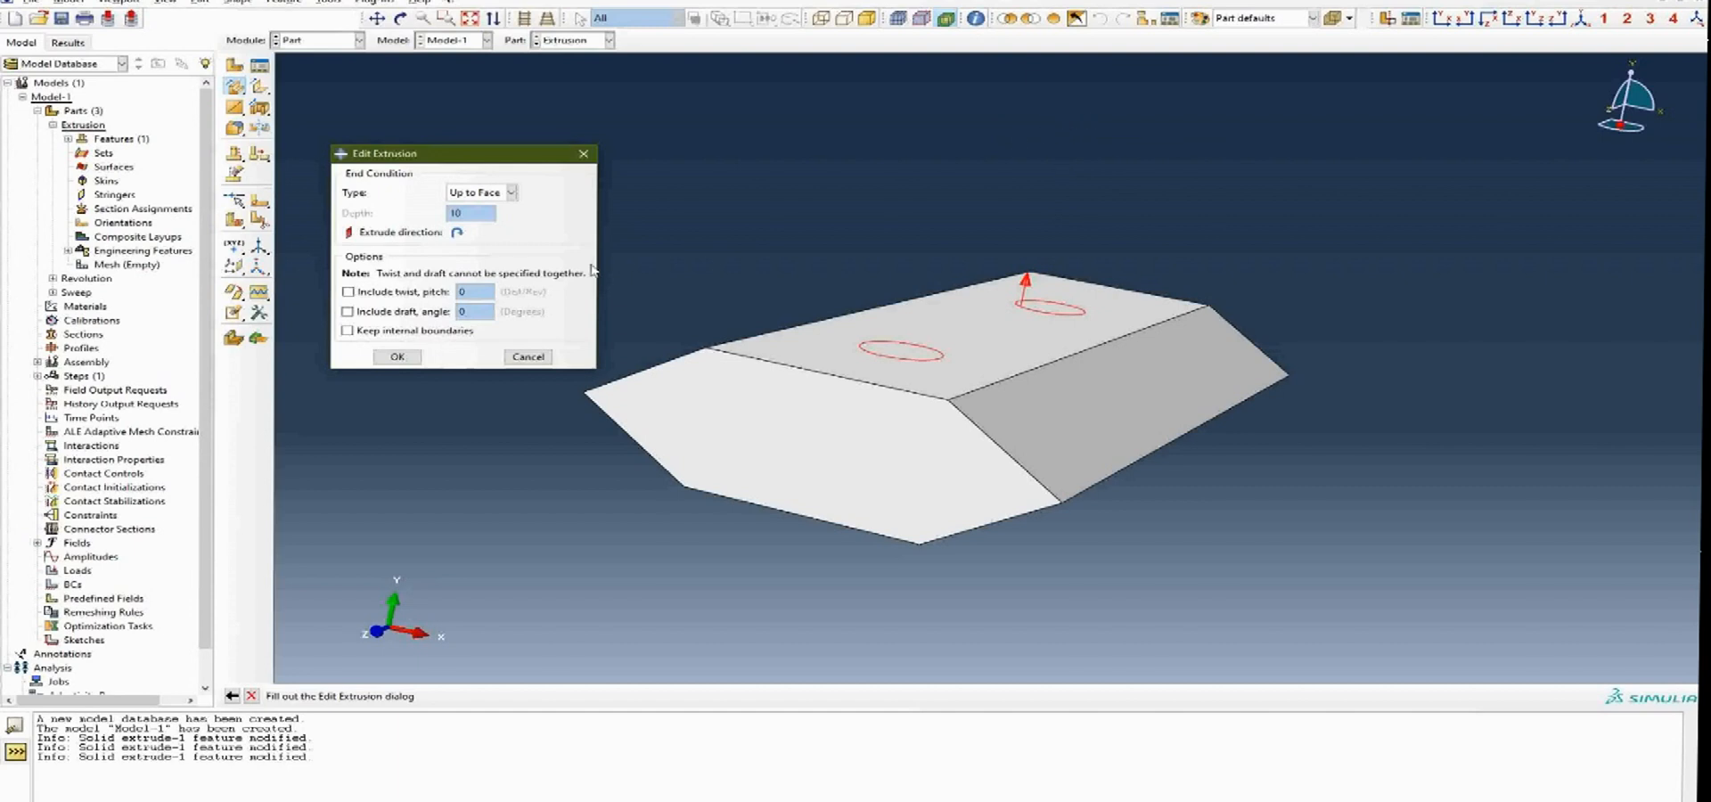
left_click(512, 193)
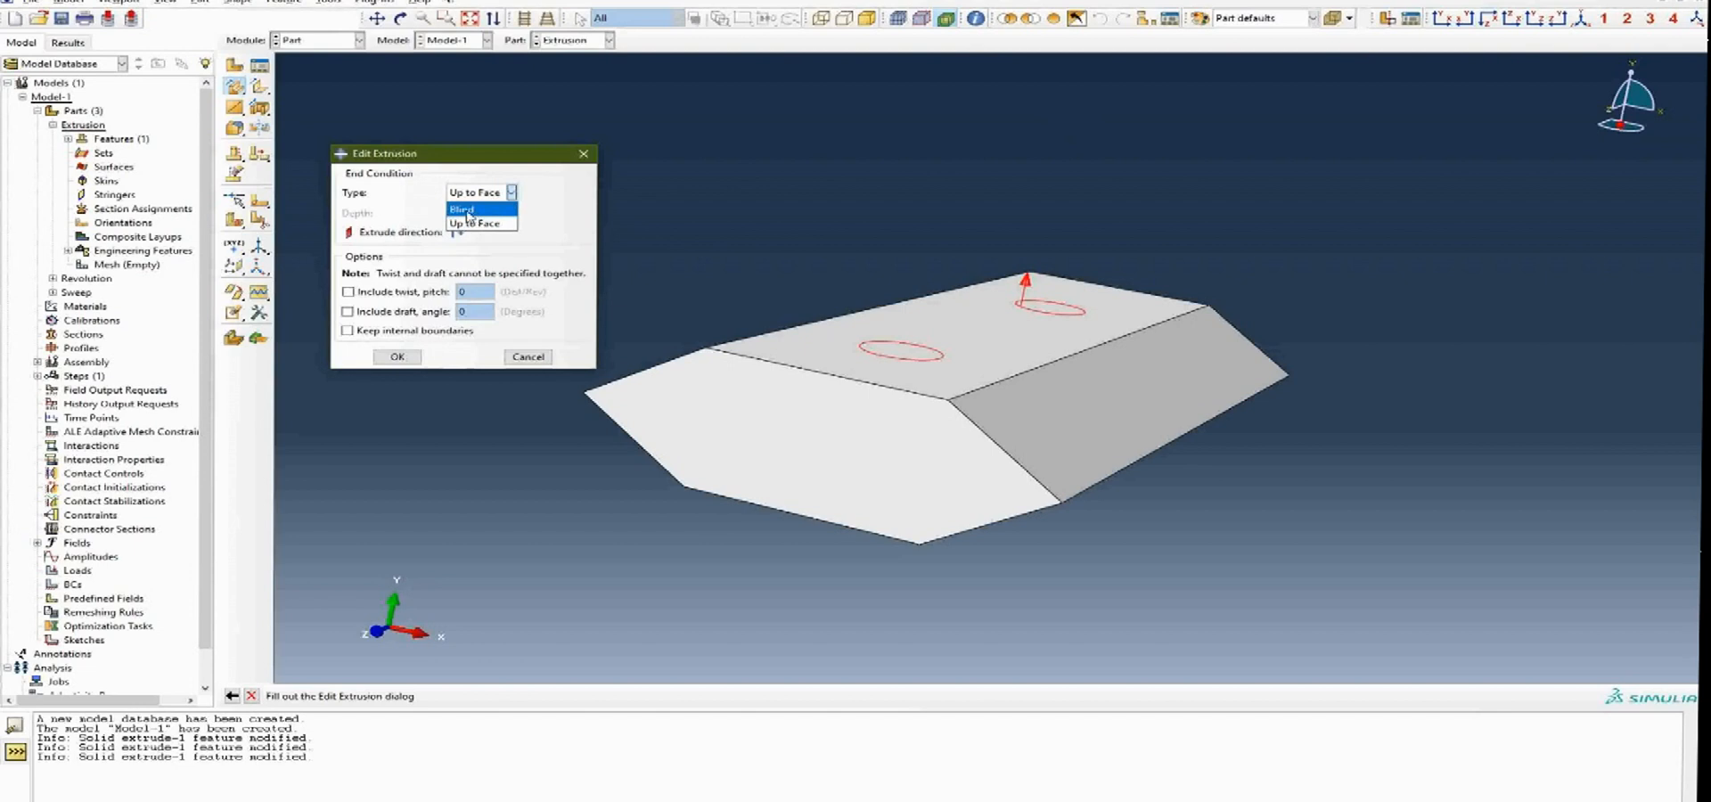
left_click(467, 210)
Extrude the two circles from the top face with a blind depth of 20.
double_click(463, 214)
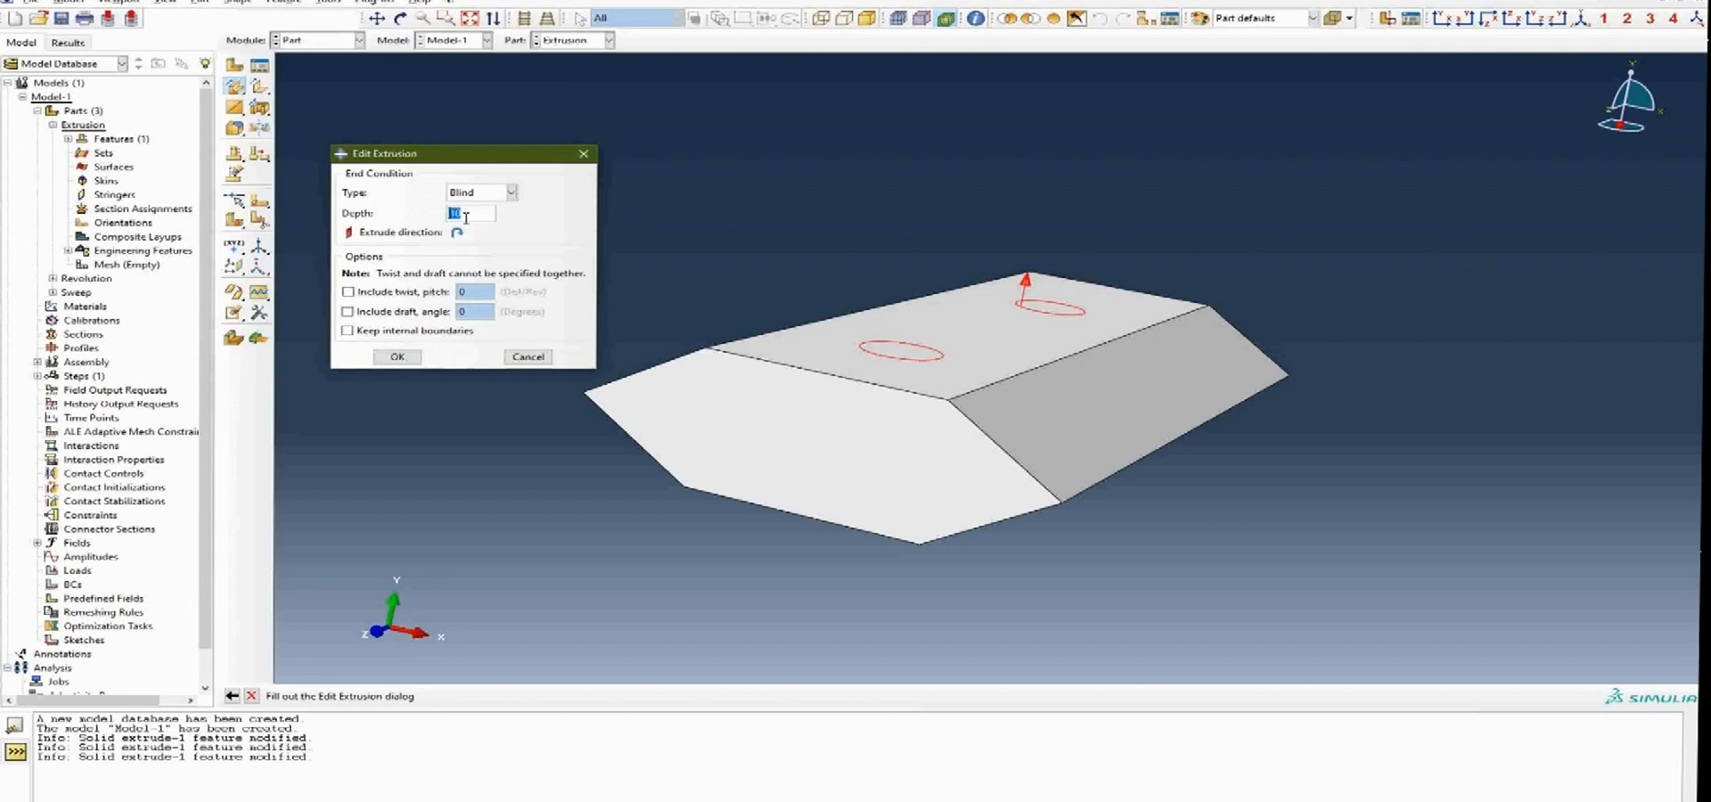
type("20")
left_click(397, 357)
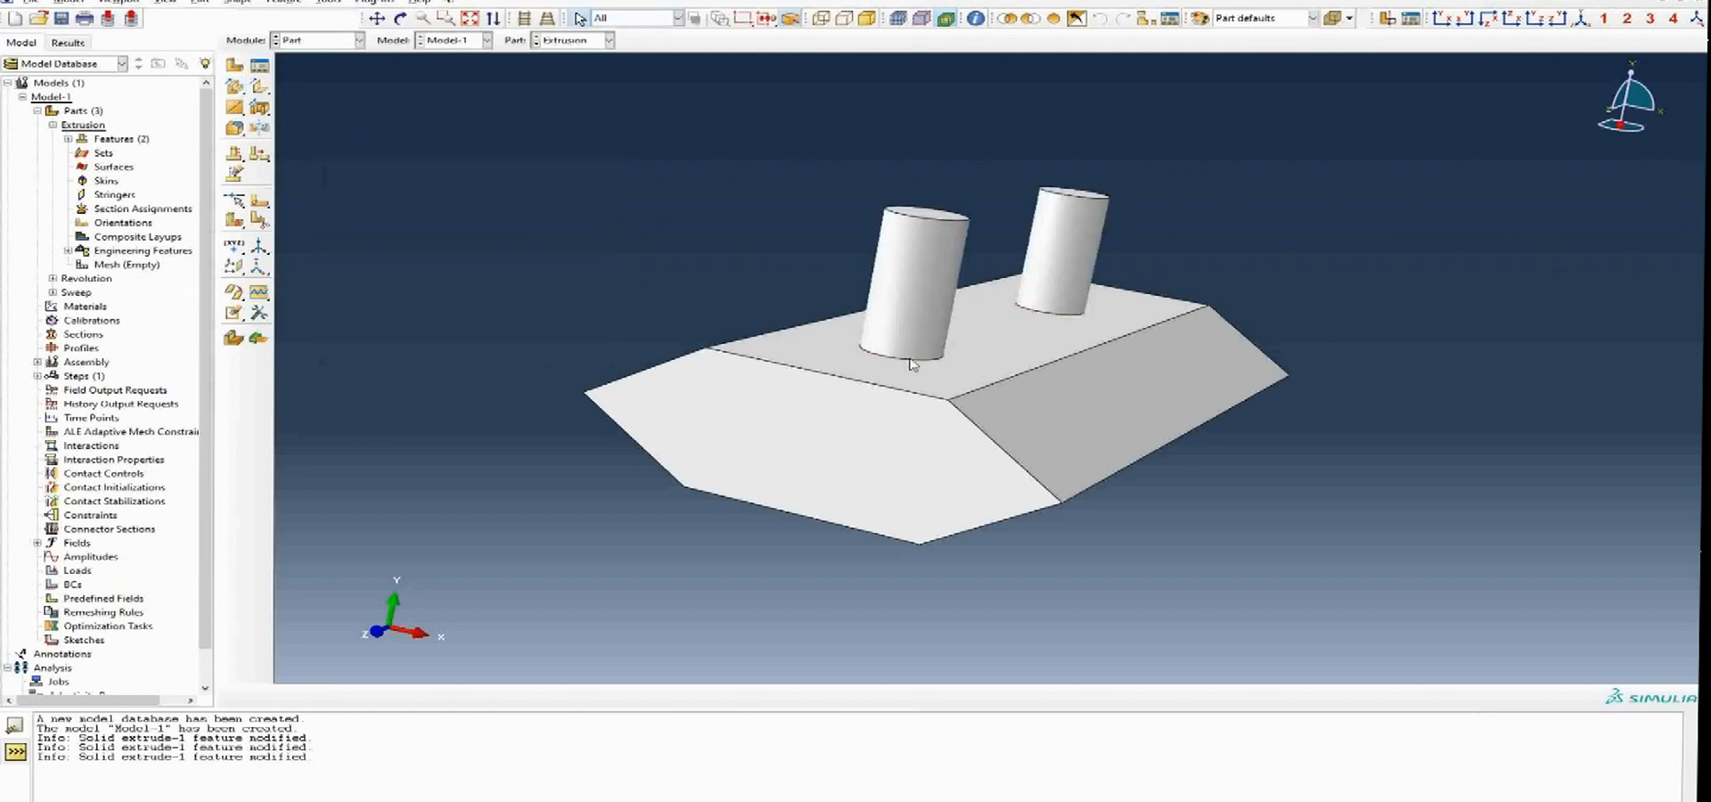
Start an extruded cut sketch on the part's top face, with the face's front short edge vertical and on the right.
left_click_drag(1011, 391, 940, 458, "ctrl+alt")
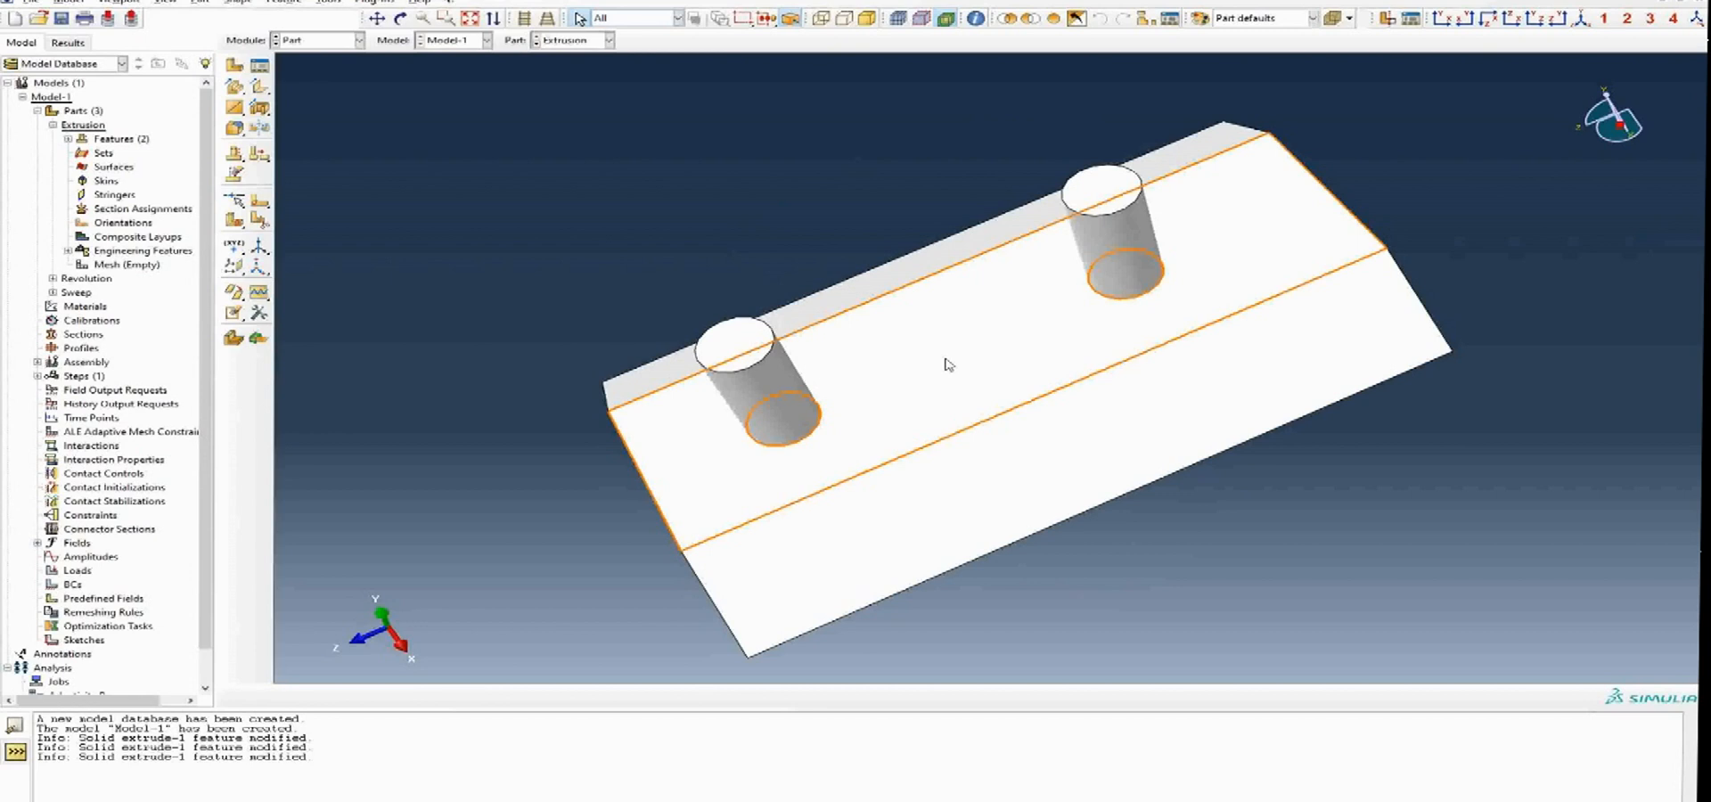
left_click_drag(970, 344, 917, 405, "ctrl+alt")
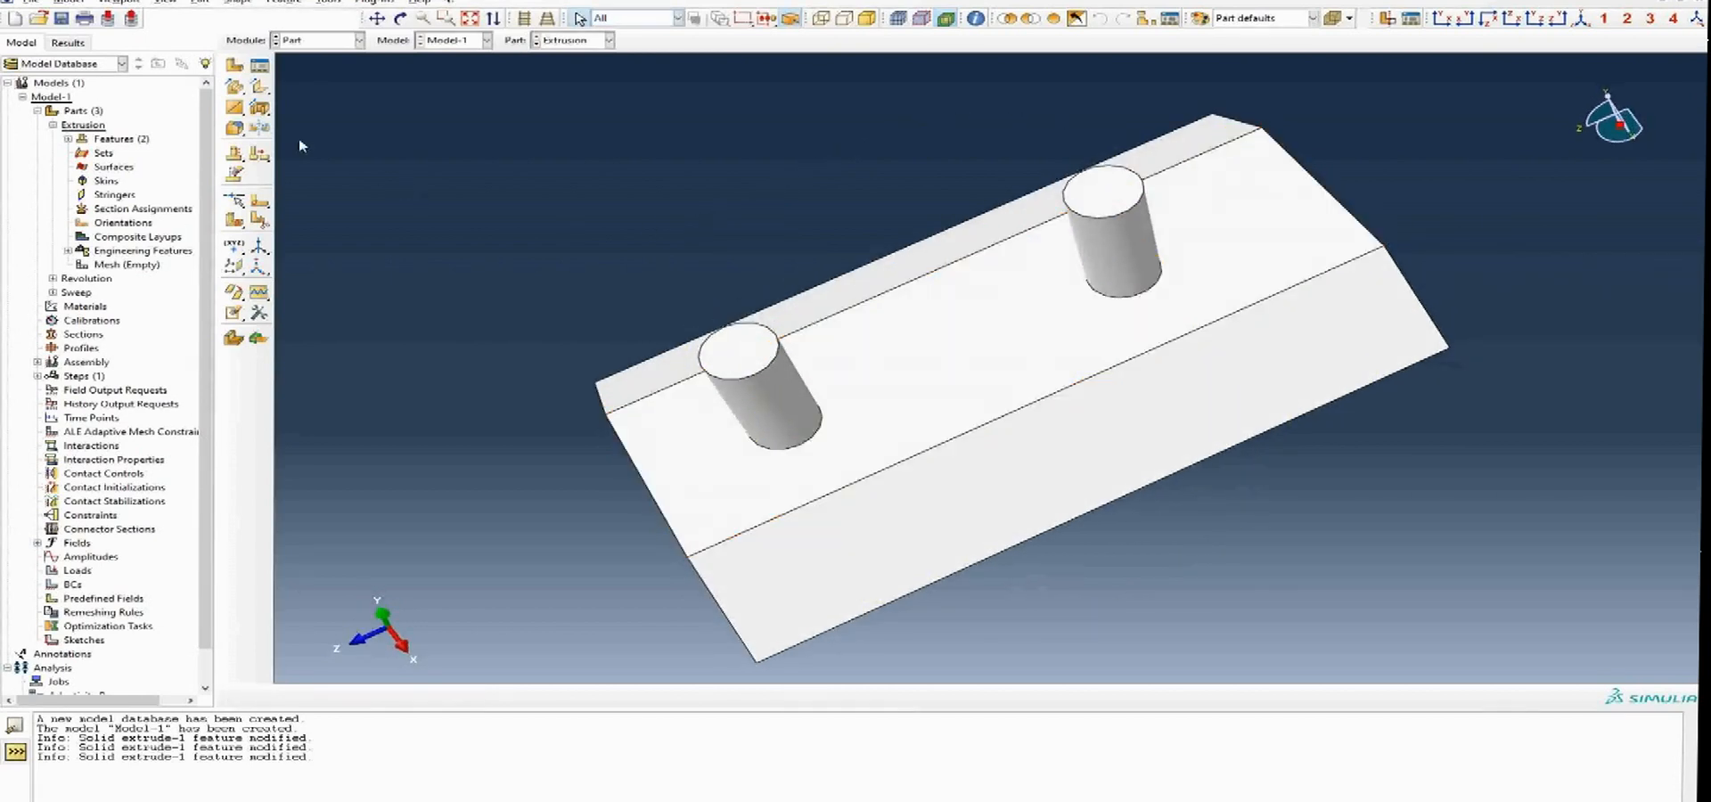
left_click(260, 110)
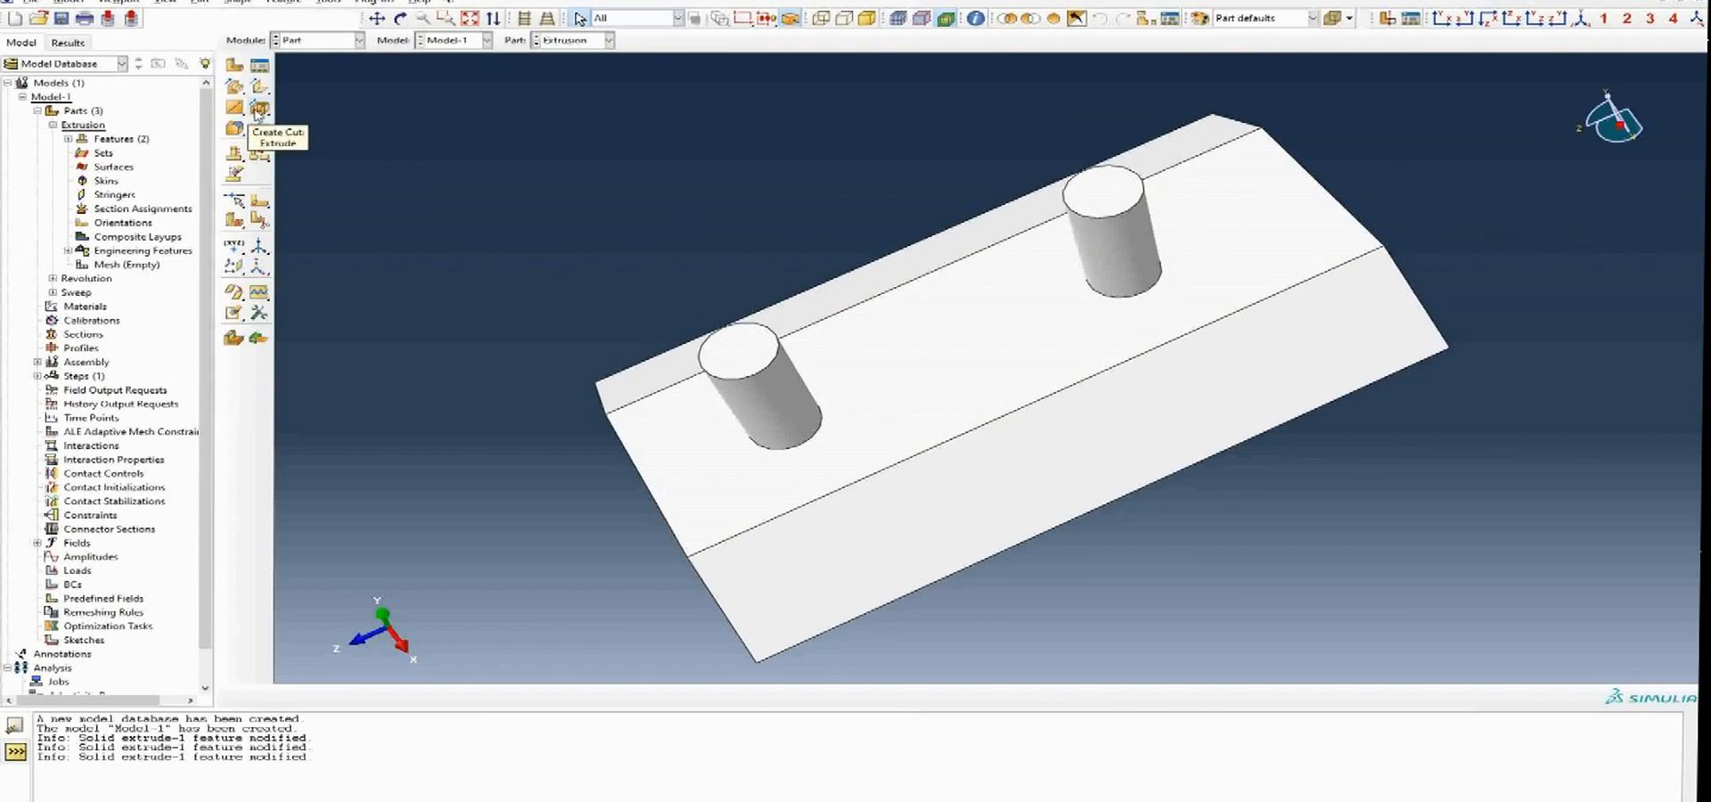
left_click(259, 110)
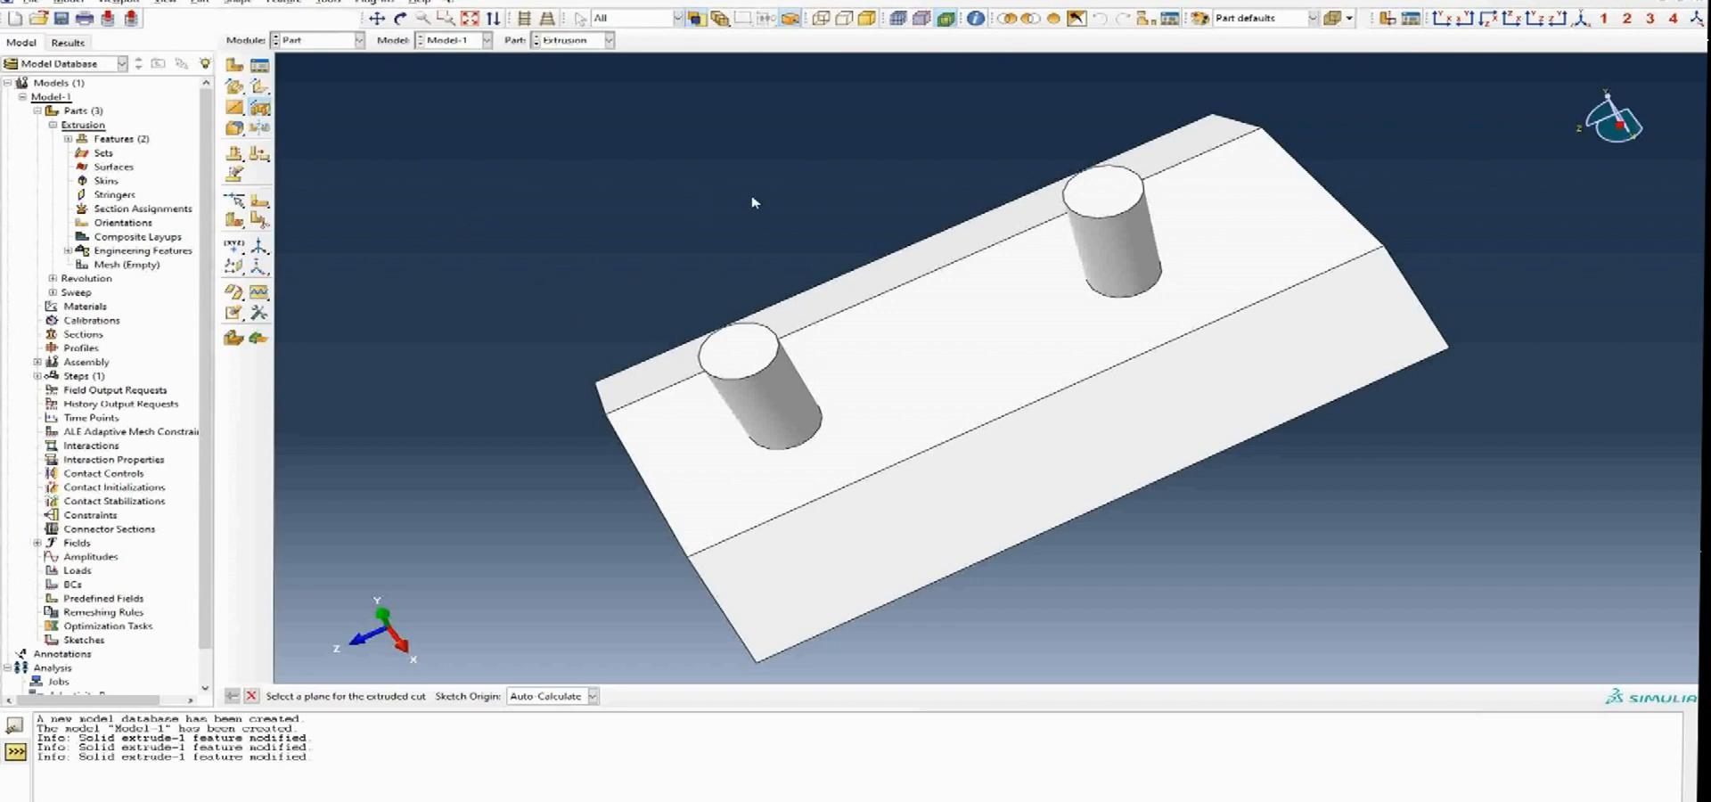
left_click(934, 384)
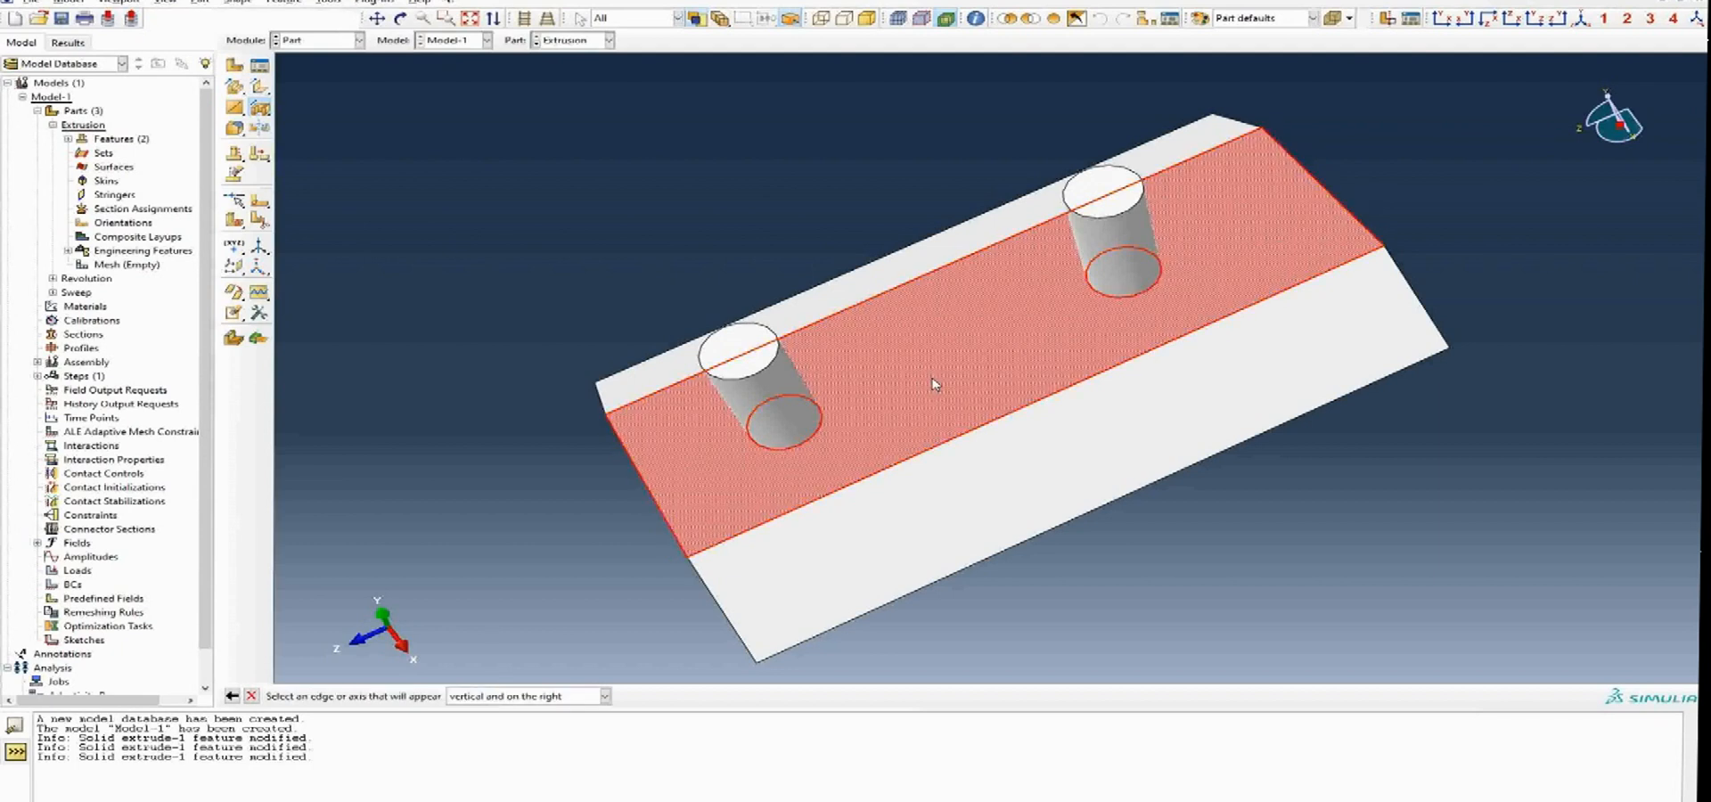
left_click(657, 498)
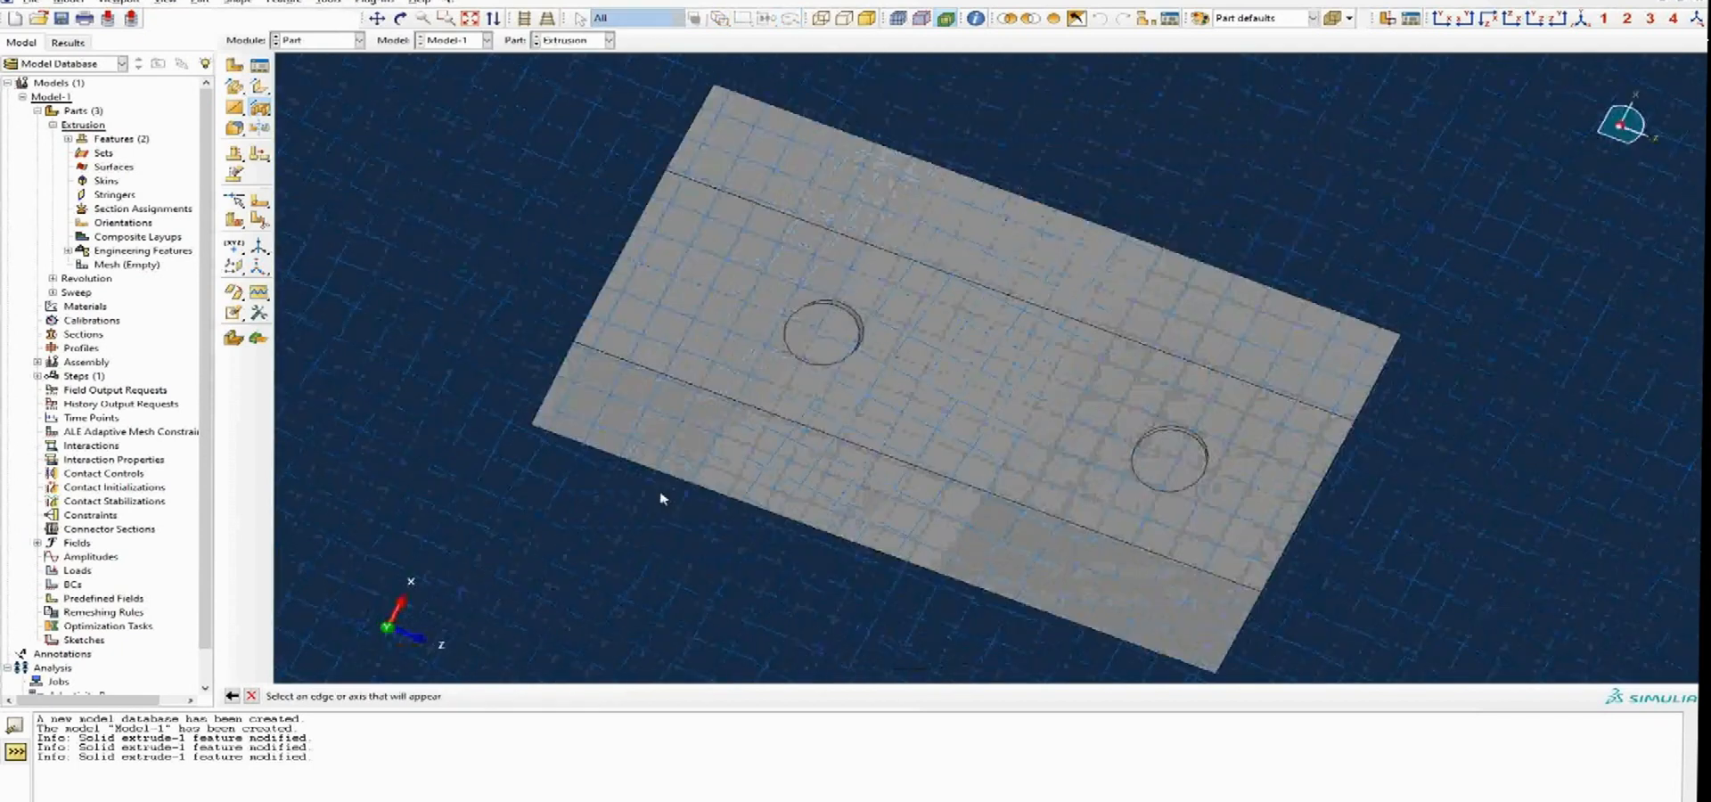
Sketch two squares about 10 by 10, one left of the left circle and one between the circles, and finish the cut sketch.
left_click(259, 87)
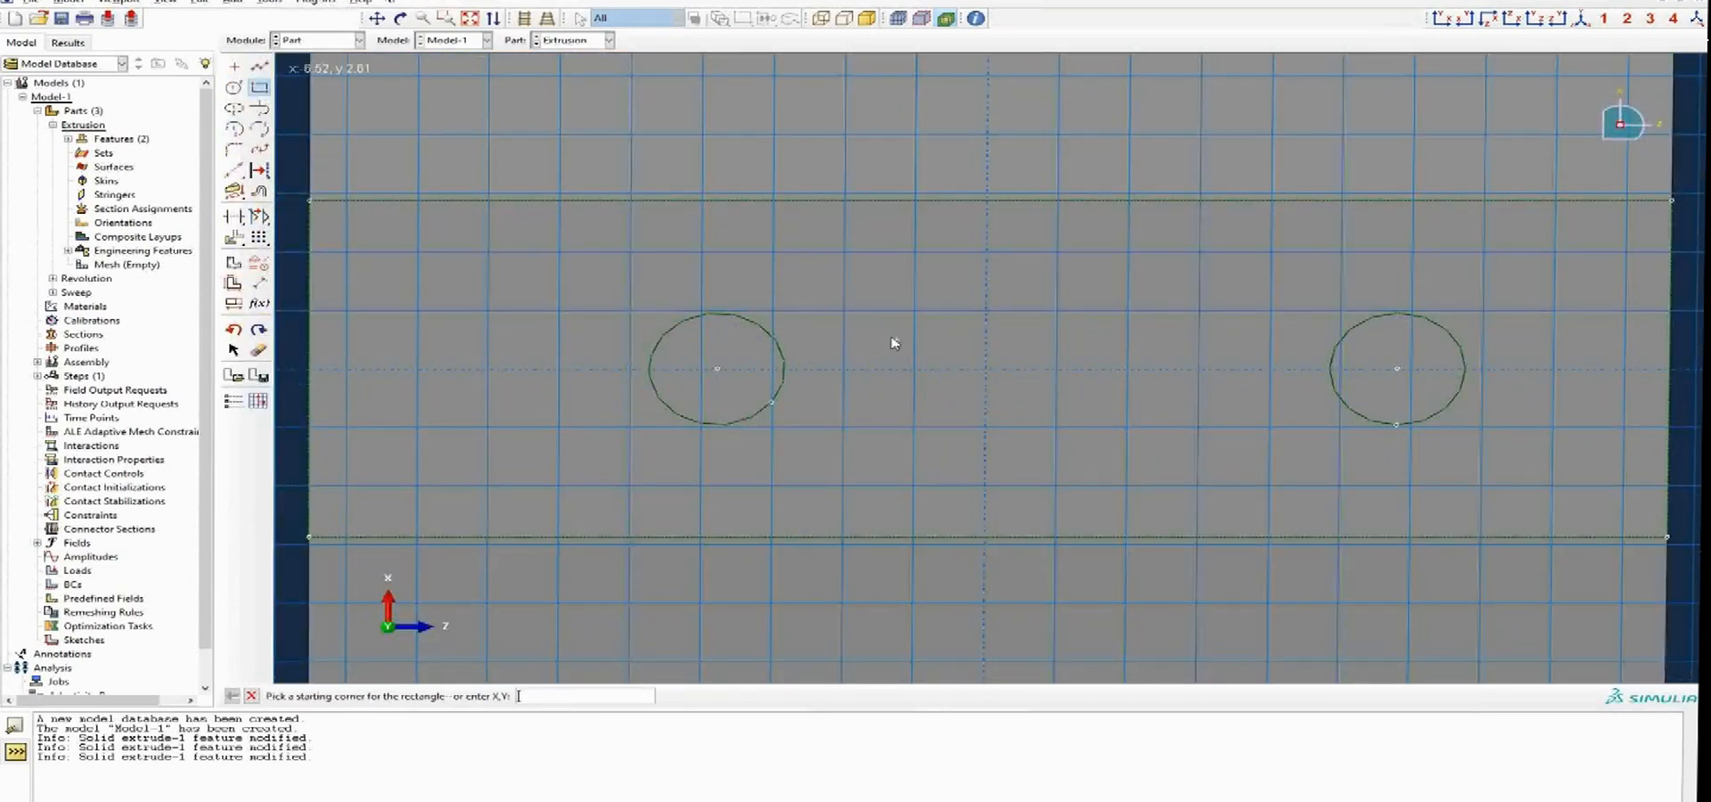
left_click(421, 314)
left_click(555, 424)
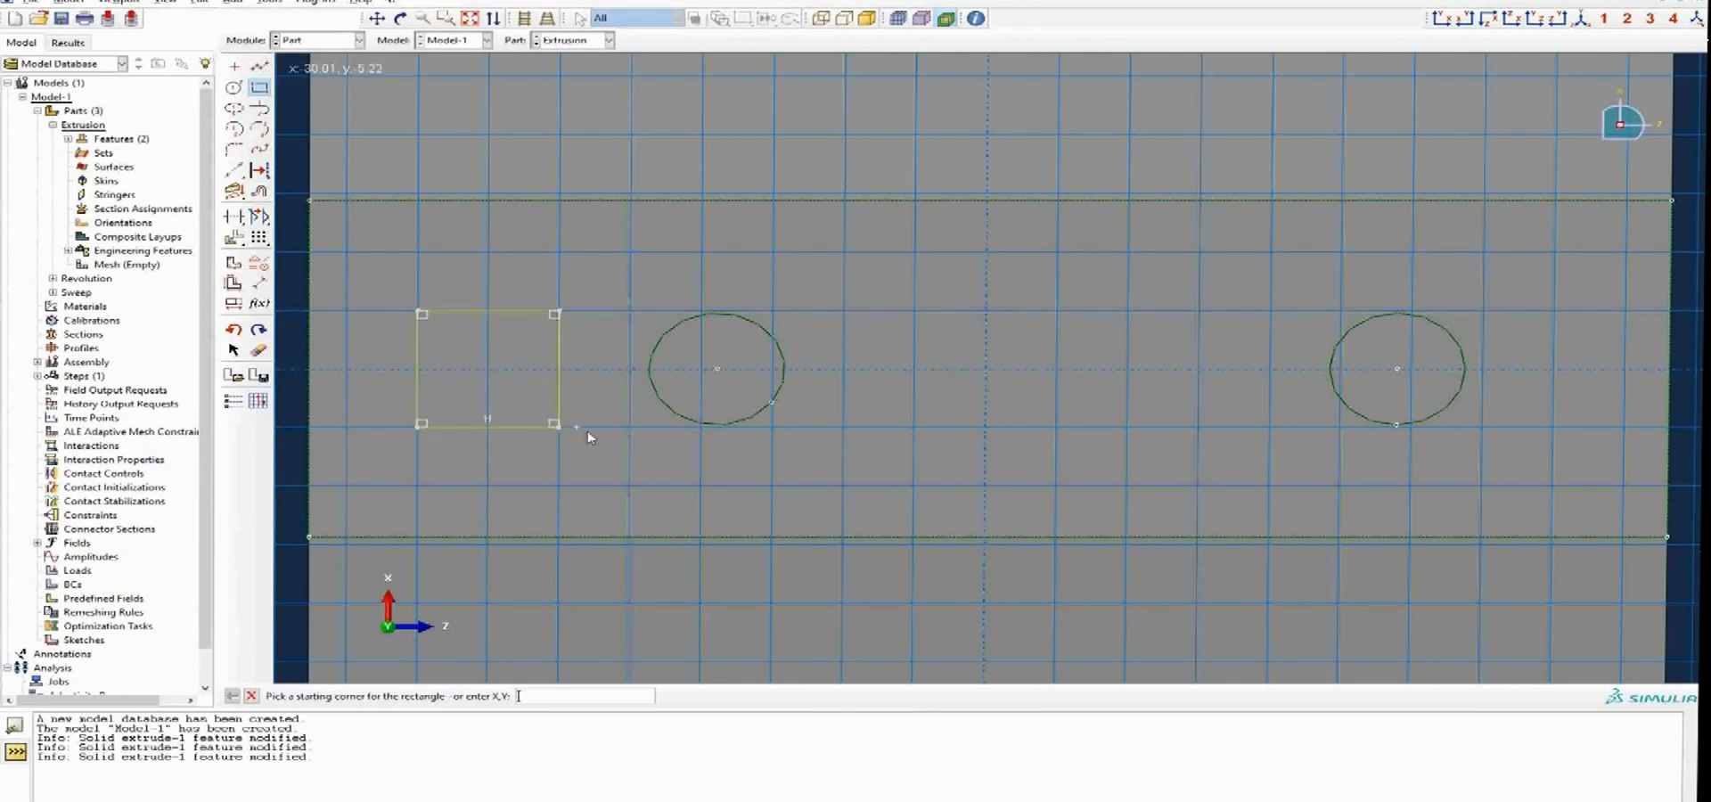
left_click(986, 310)
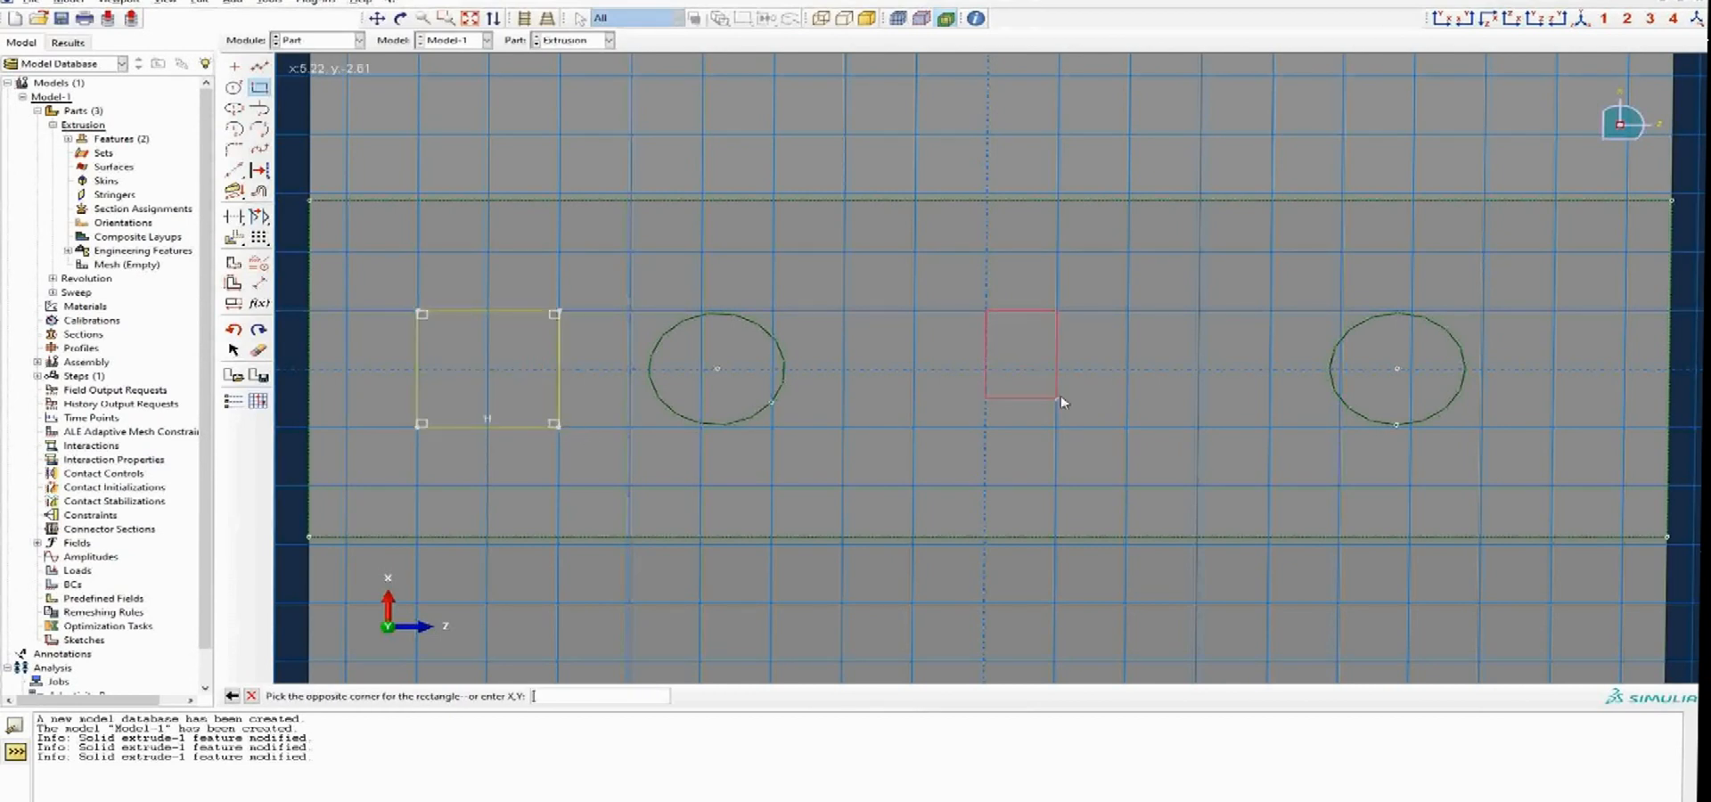
left_click(1125, 425)
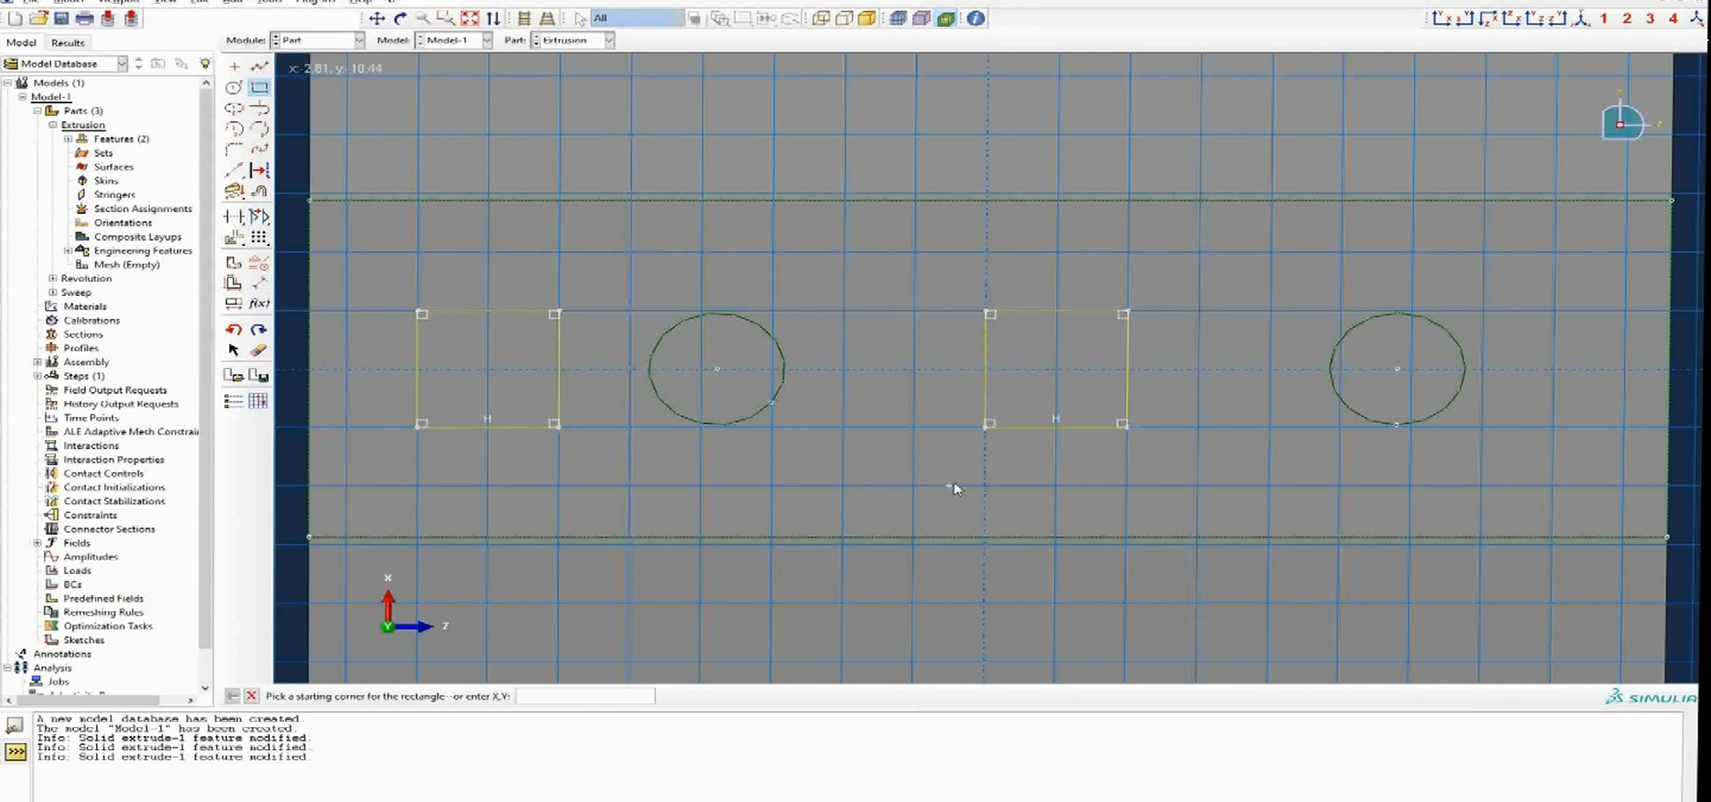
left_click(251, 696)
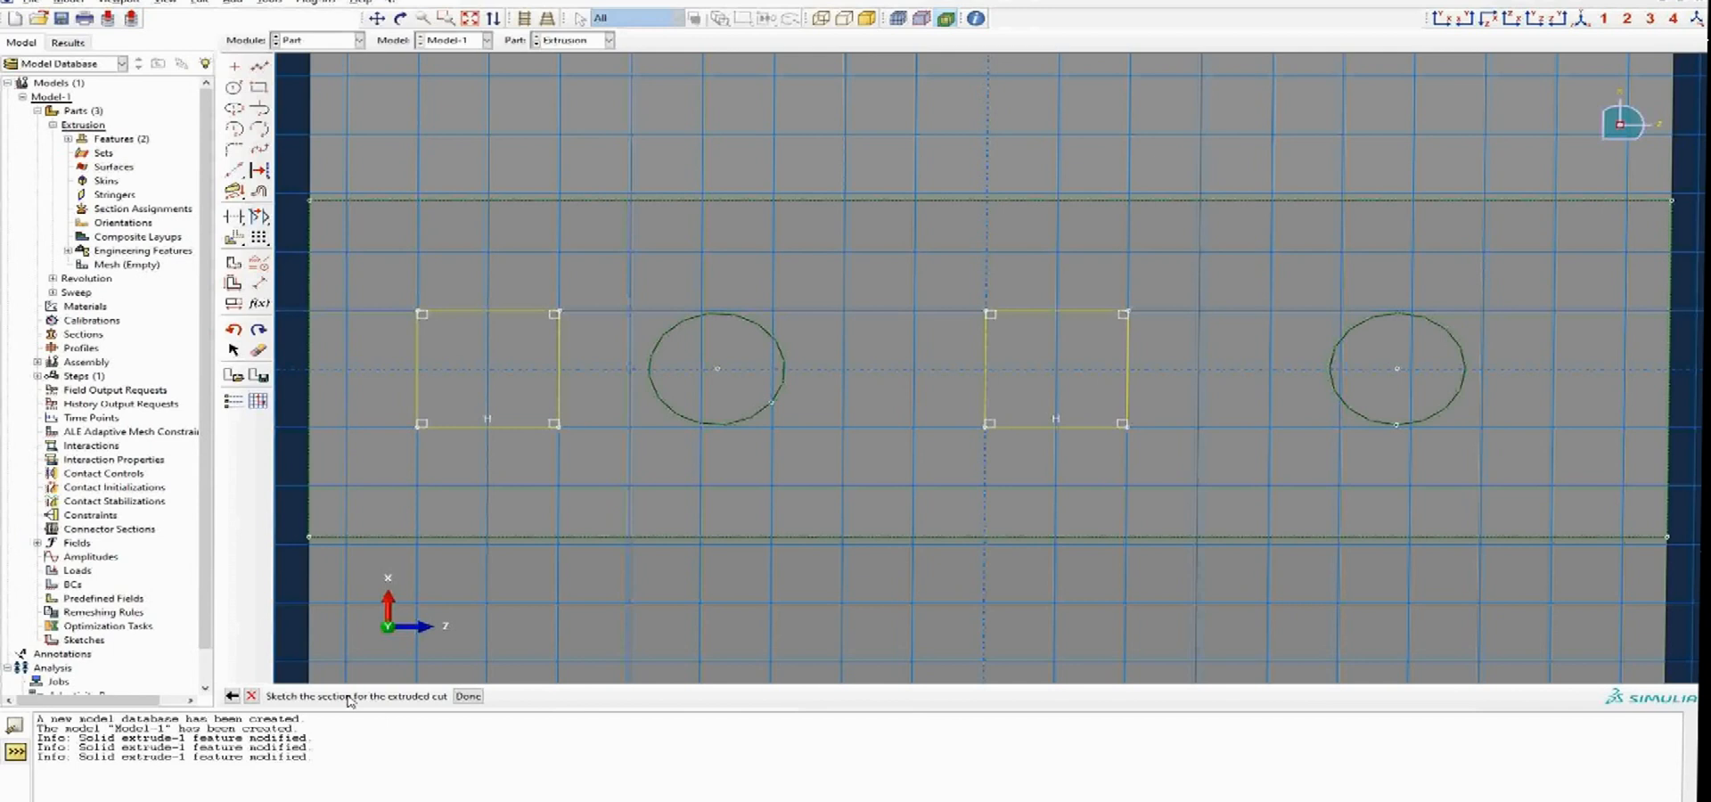
left_click(468, 696)
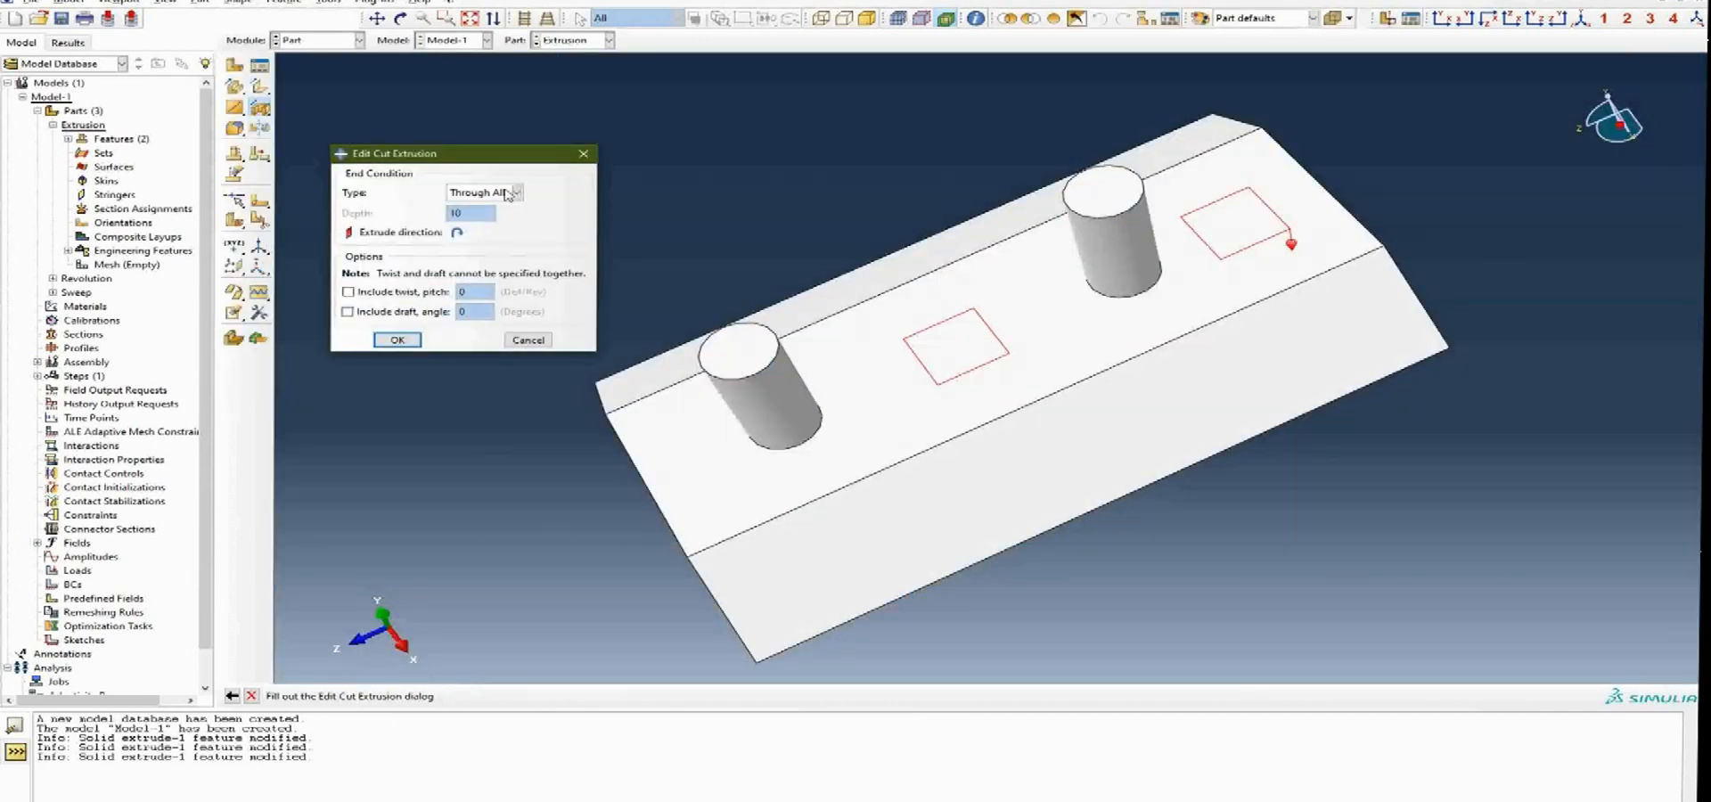
Try the Blind and Up to Face end conditions for the extruded cut and return it to Through All.
left_click_drag(476, 155, 463, 114)
left_click(486, 156)
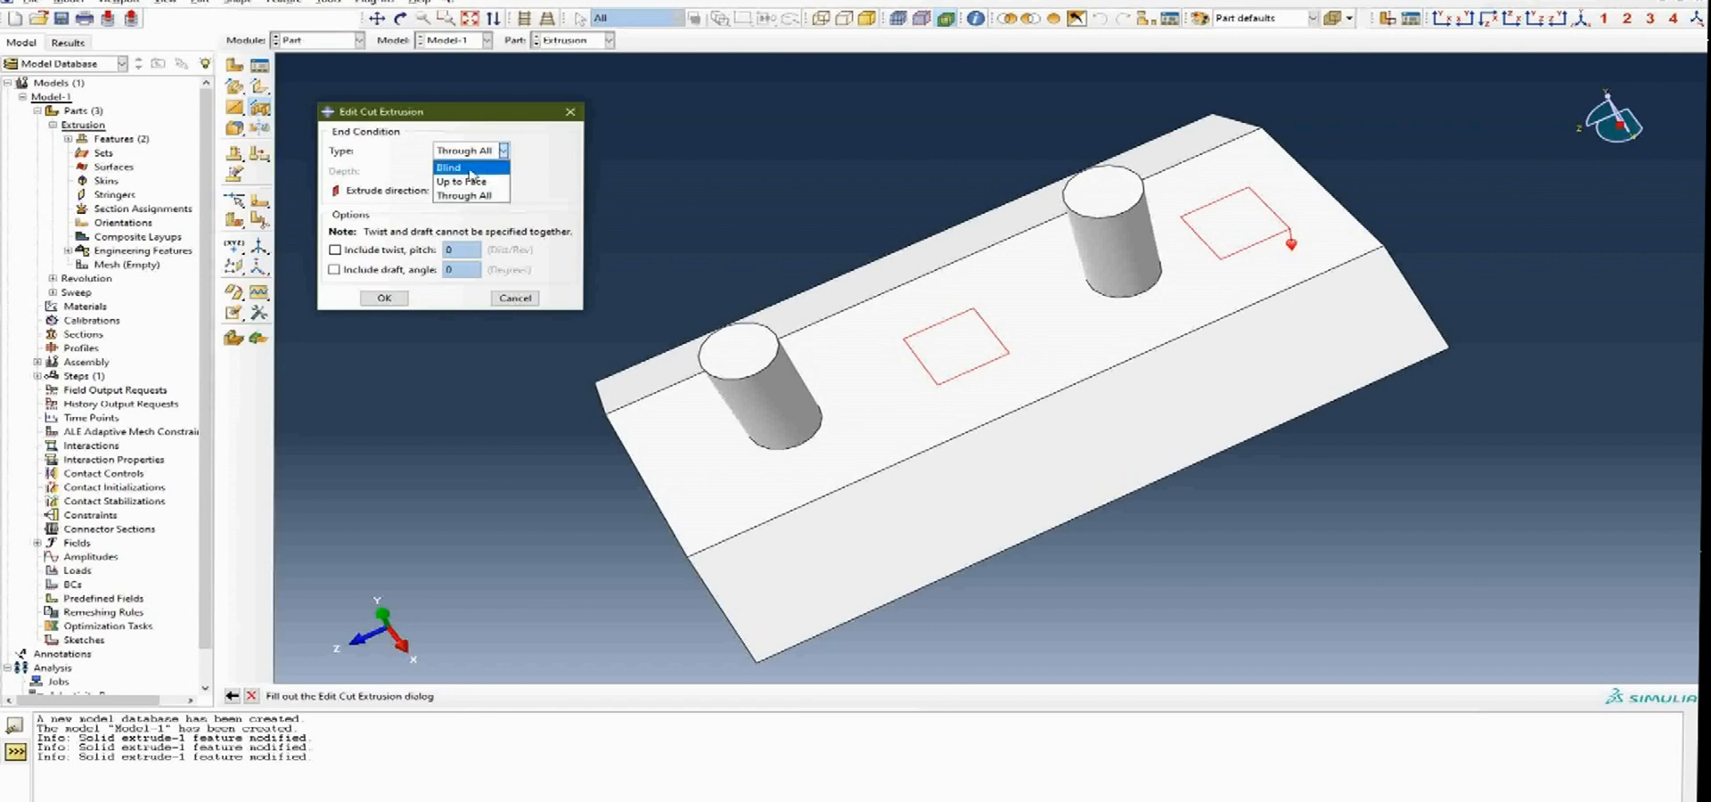
left_click(471, 169)
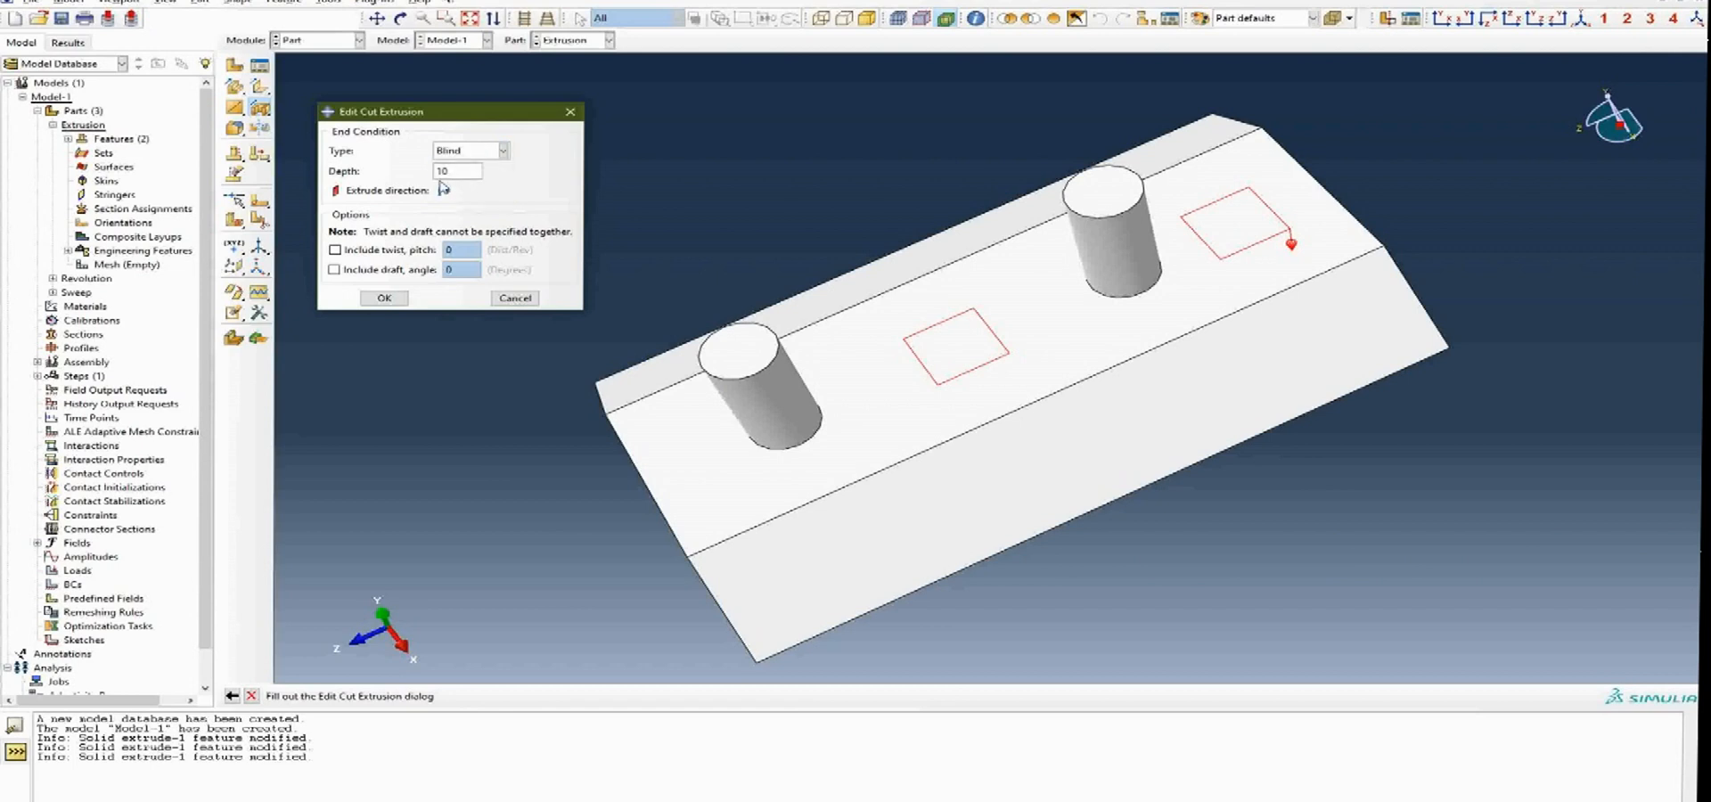
left_click(486, 153)
left_click(470, 184)
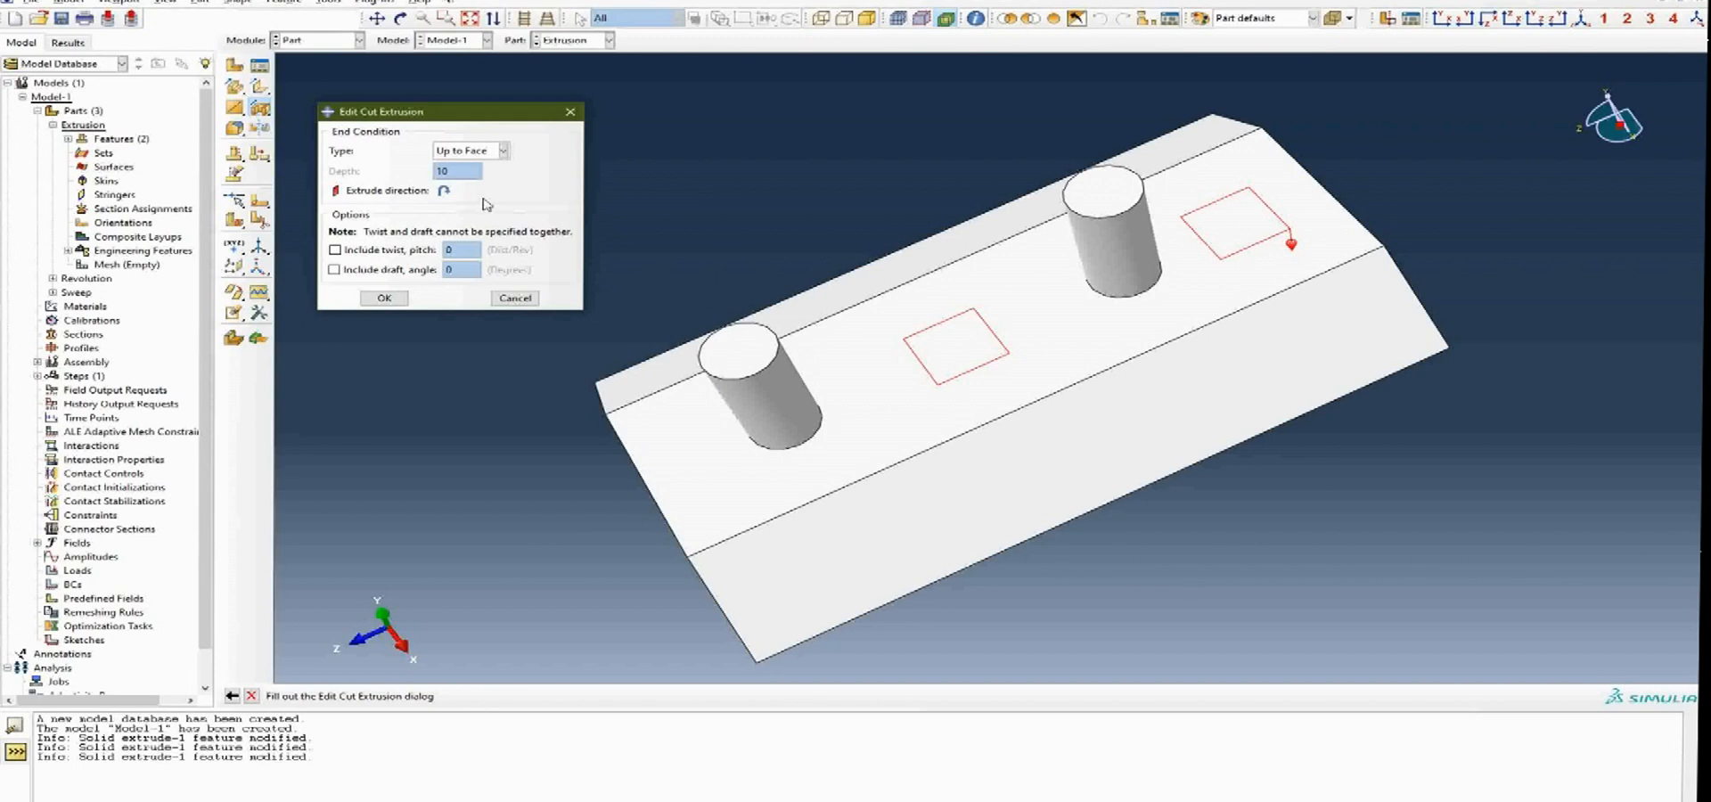
left_click_drag(1065, 428, 882, 173, "ctrl+alt")
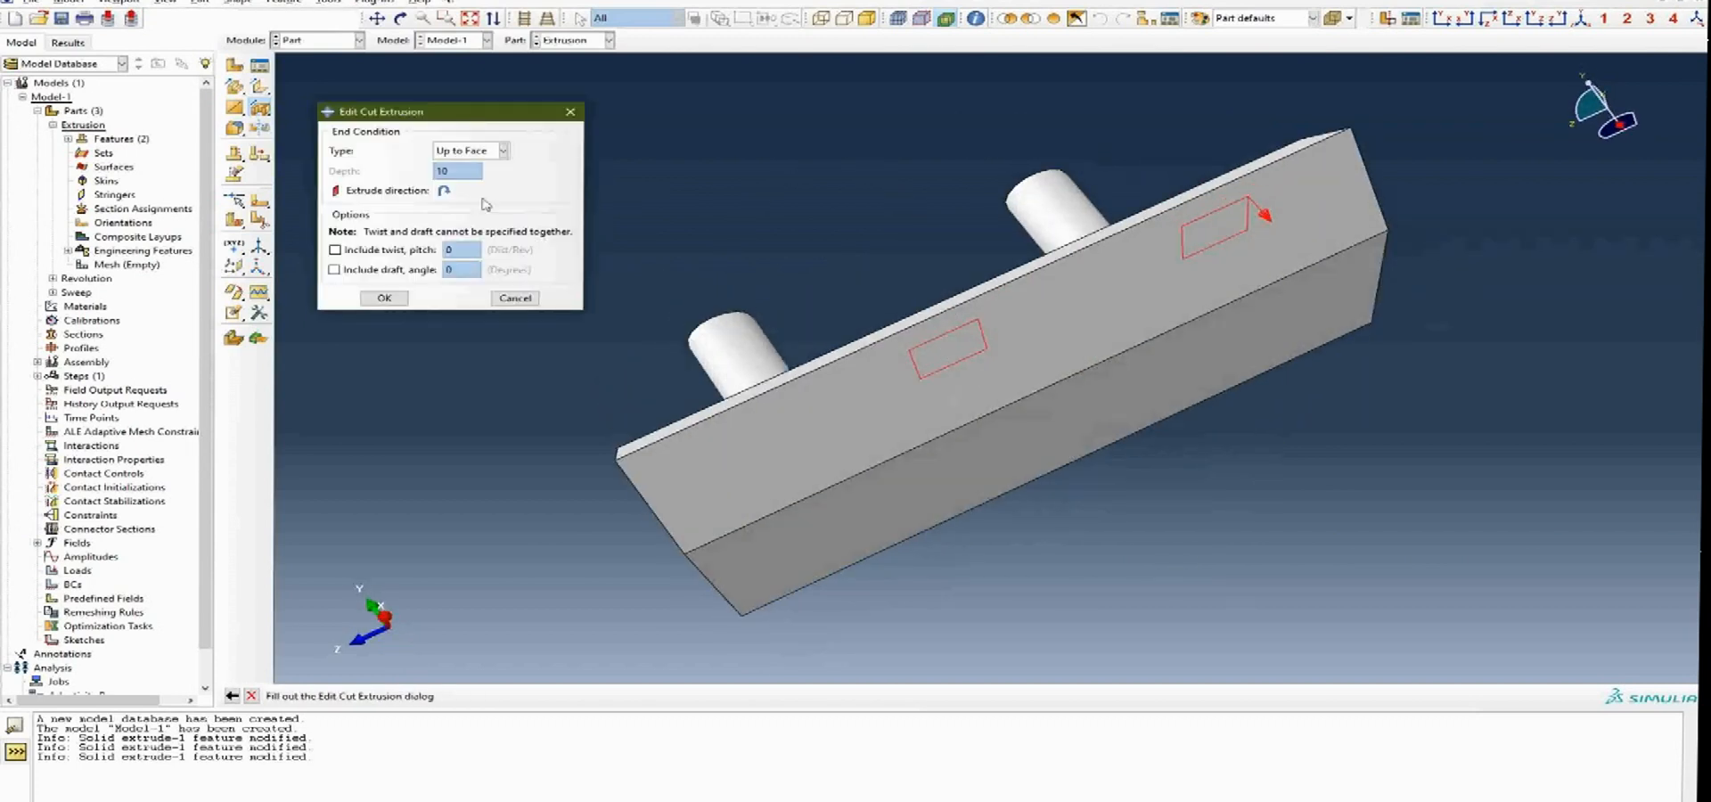
left_click(477, 150)
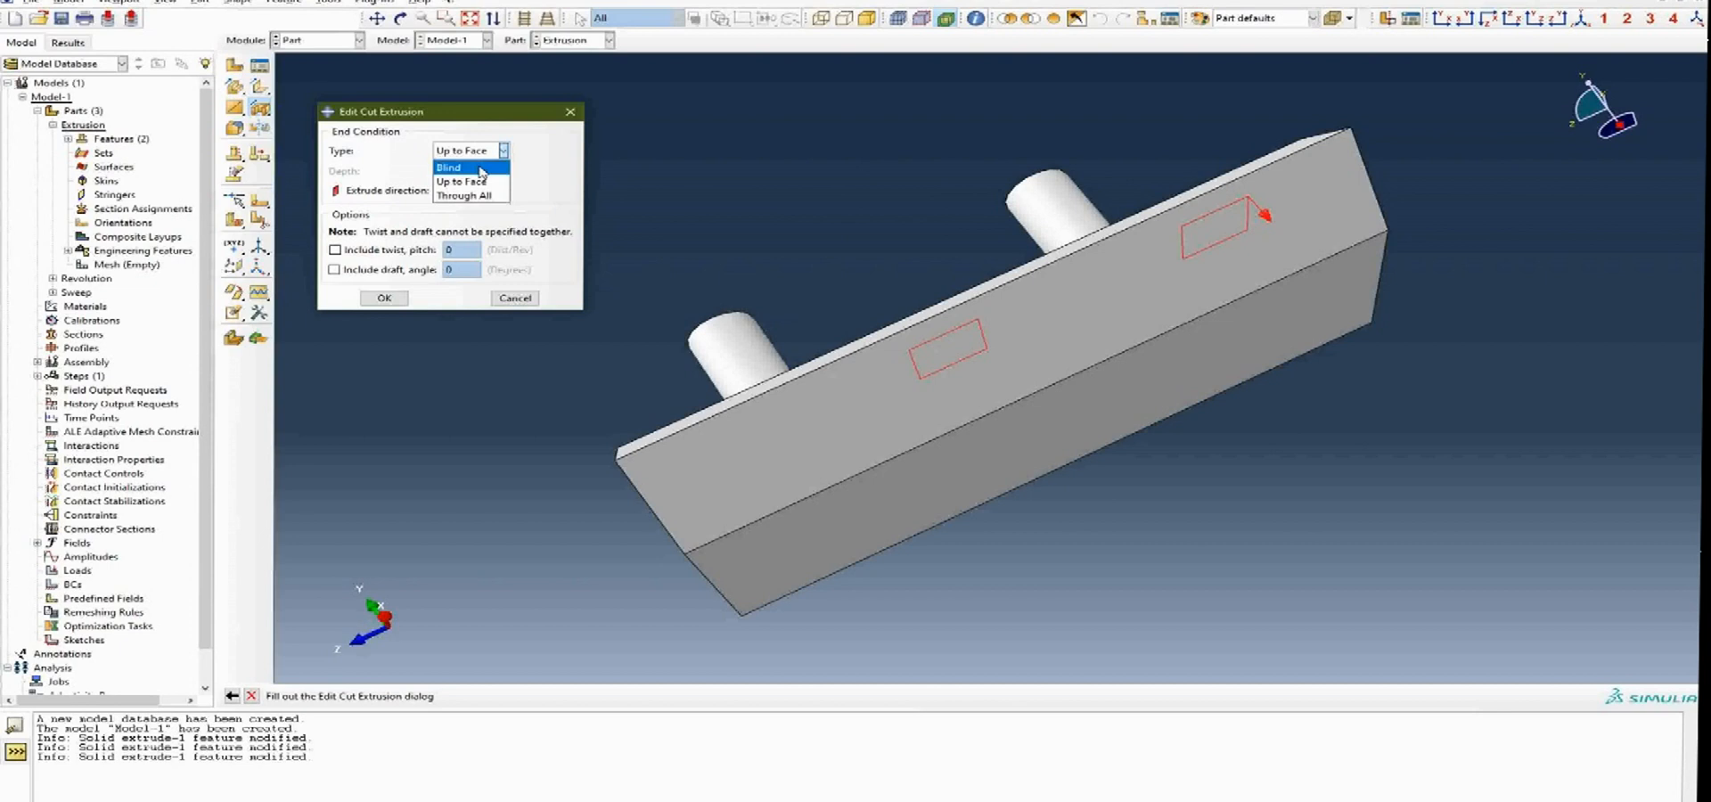
left_click(461, 202)
left_click_drag(836, 378, 1081, 424, "ctrl+alt")
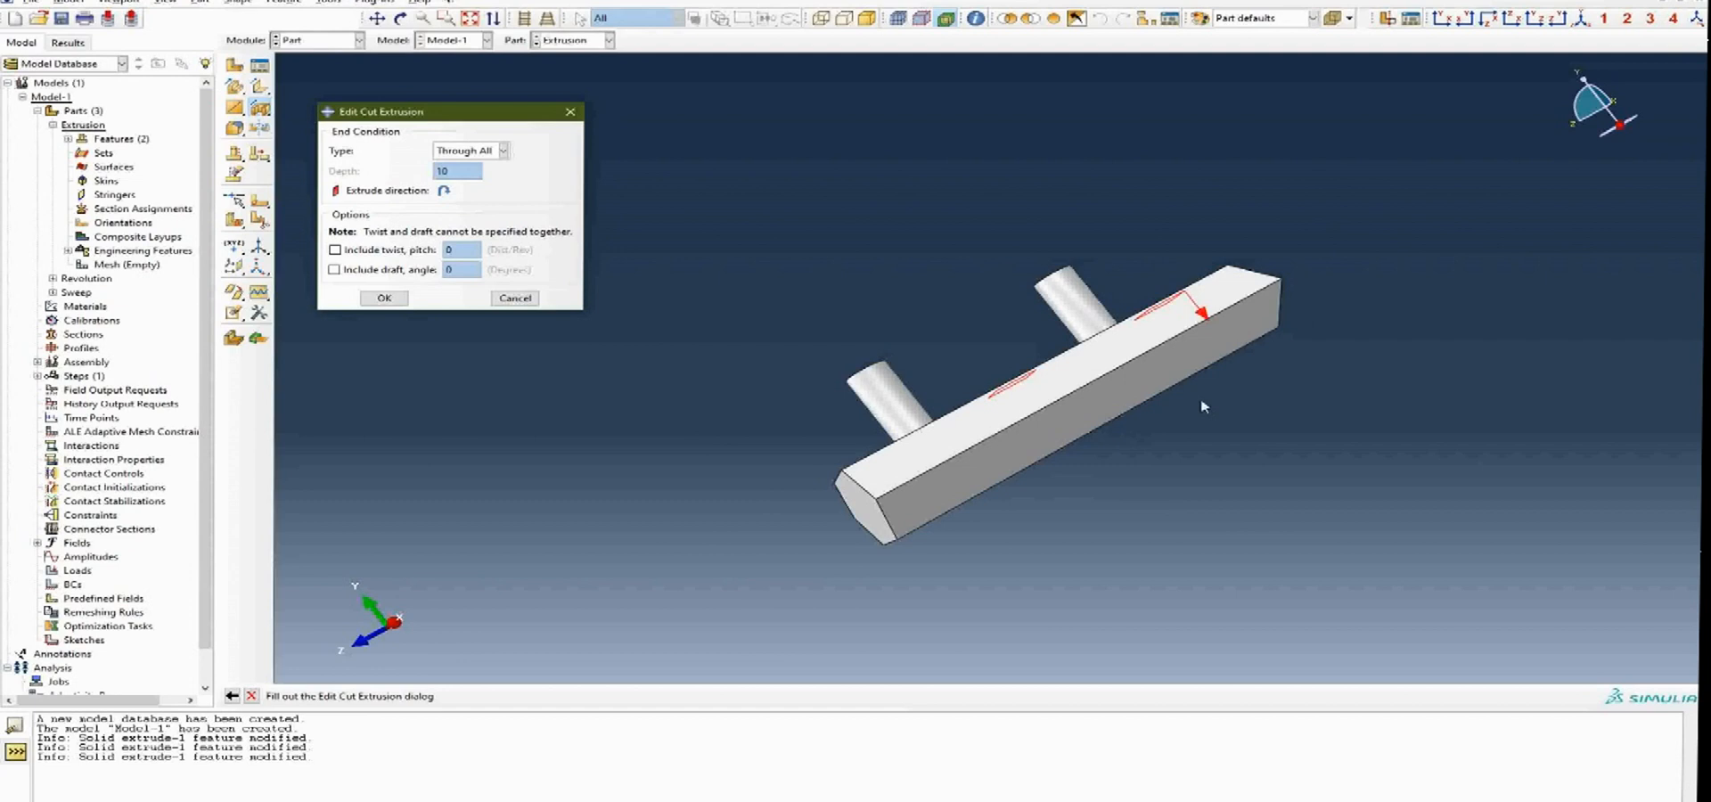
scroll(1061, 431, "up", 4)
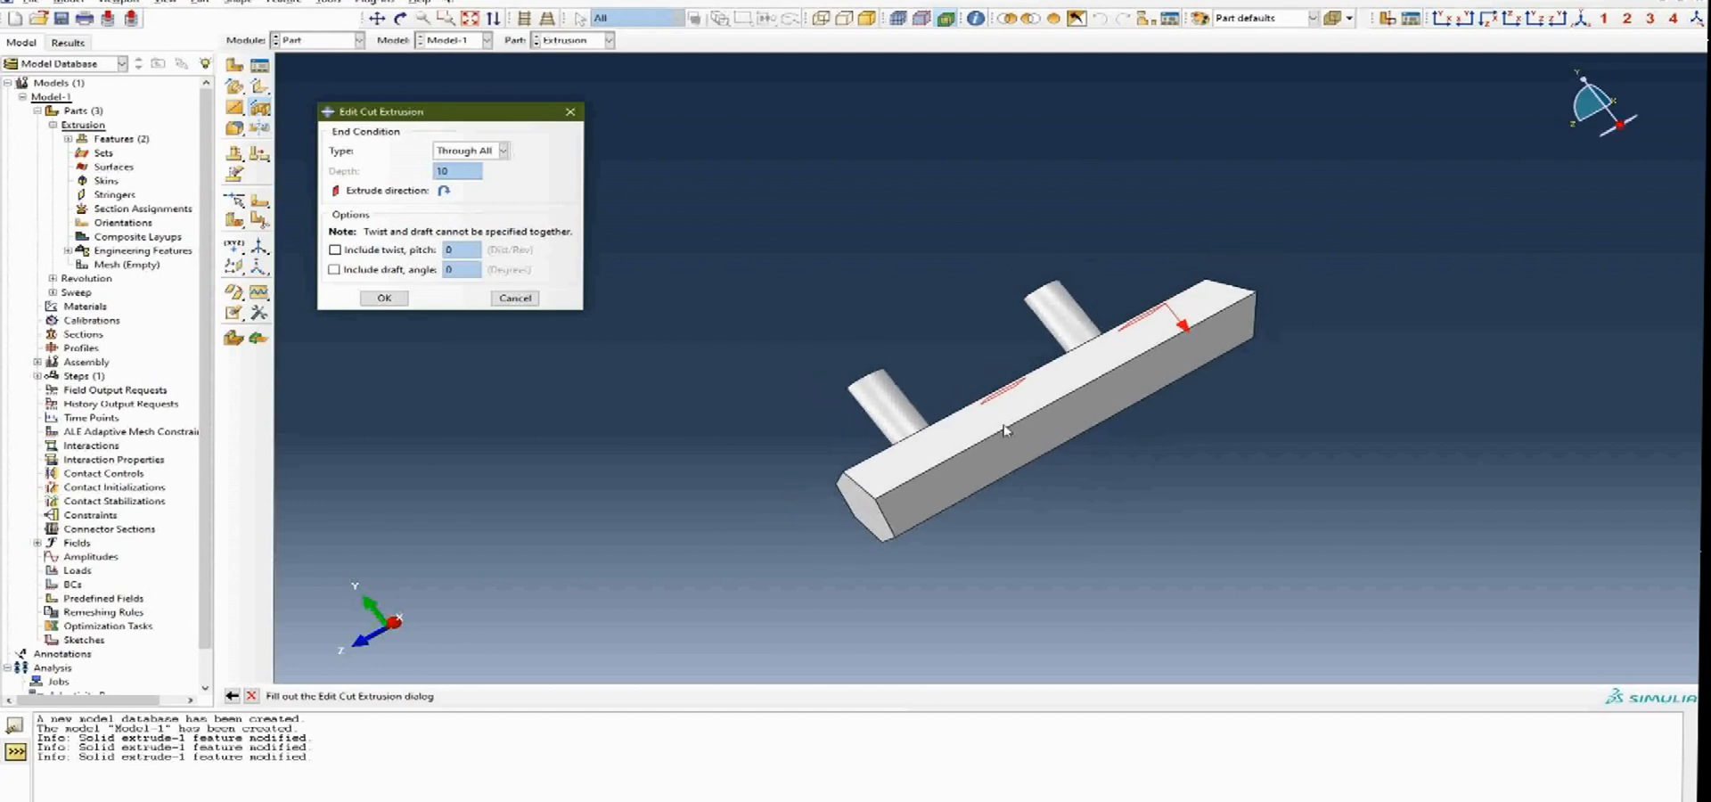
Cut the two sketched squares through the whole part with the Through All end condition.
scroll(1178, 413, "down", 4)
scroll(999, 407, "up", 1)
scroll(999, 406, "down", 2)
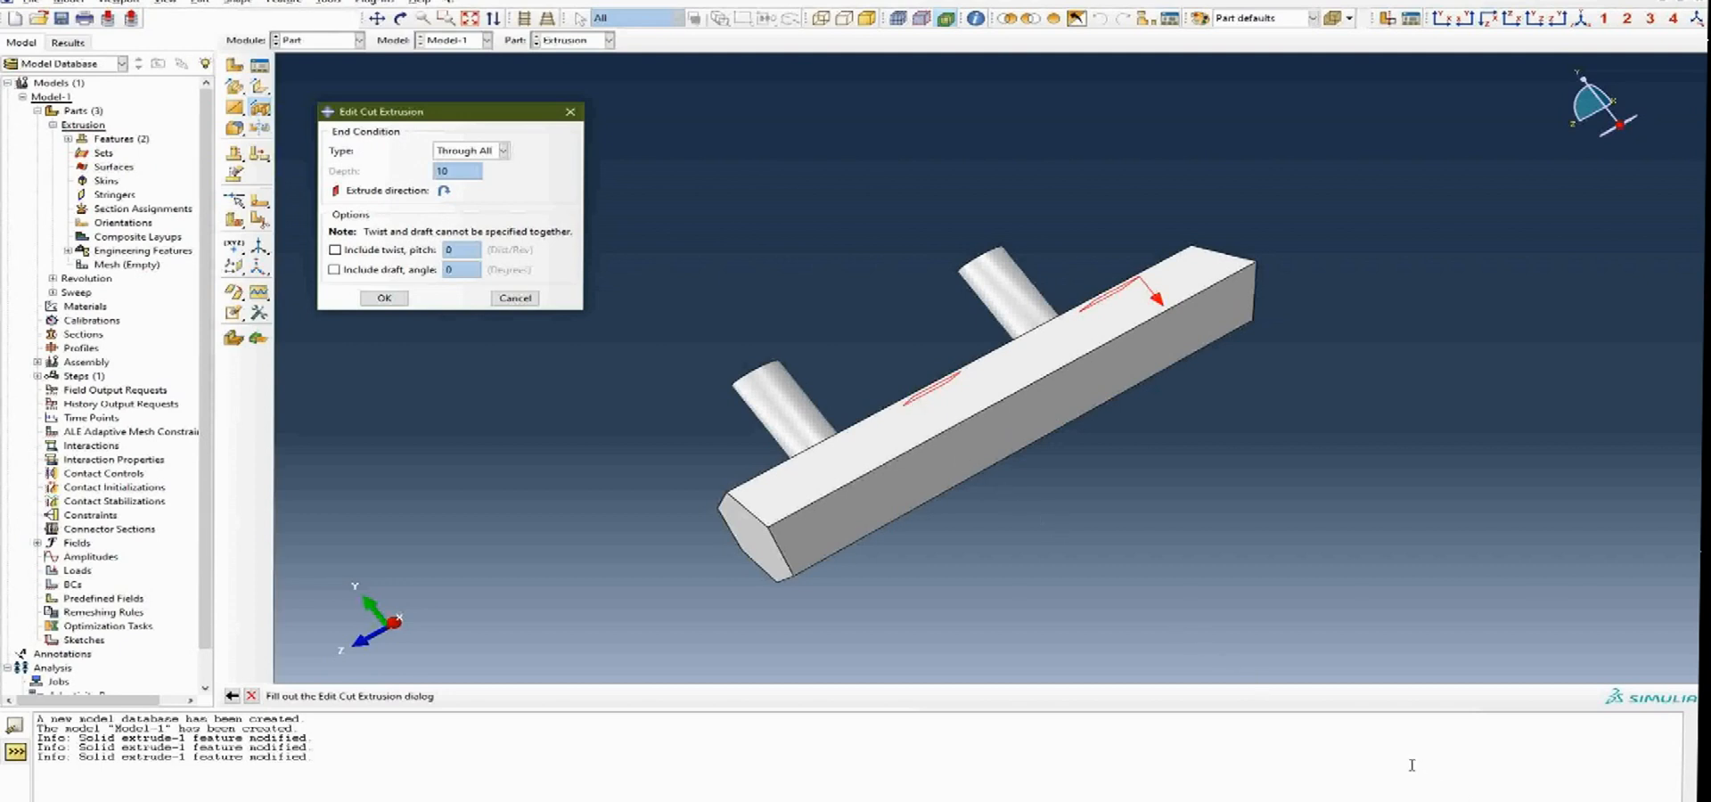
left_click(501, 151)
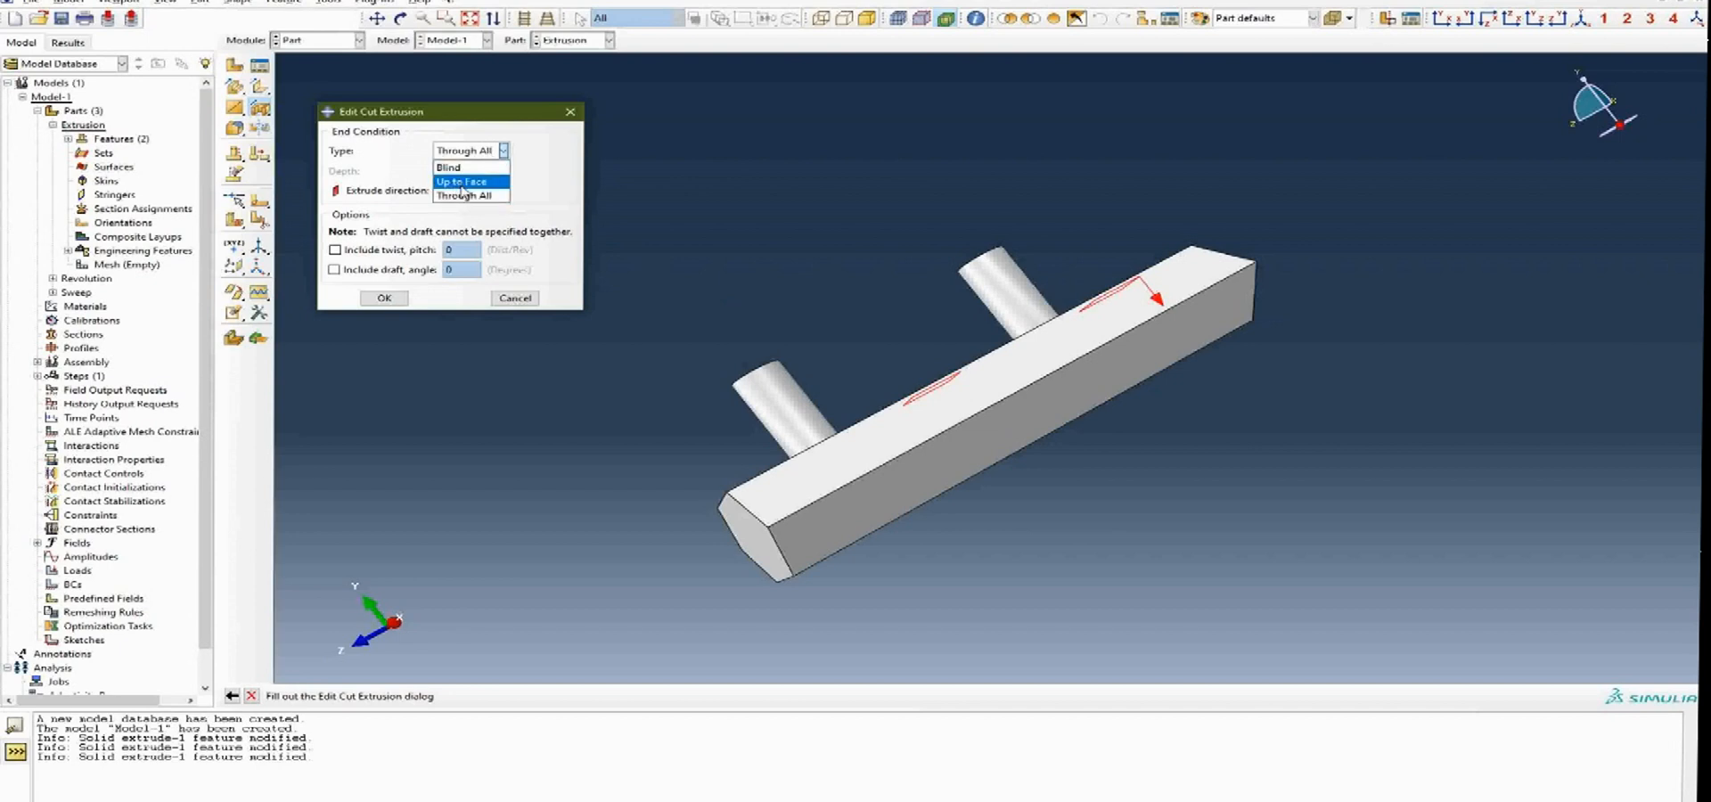
left_click(468, 195)
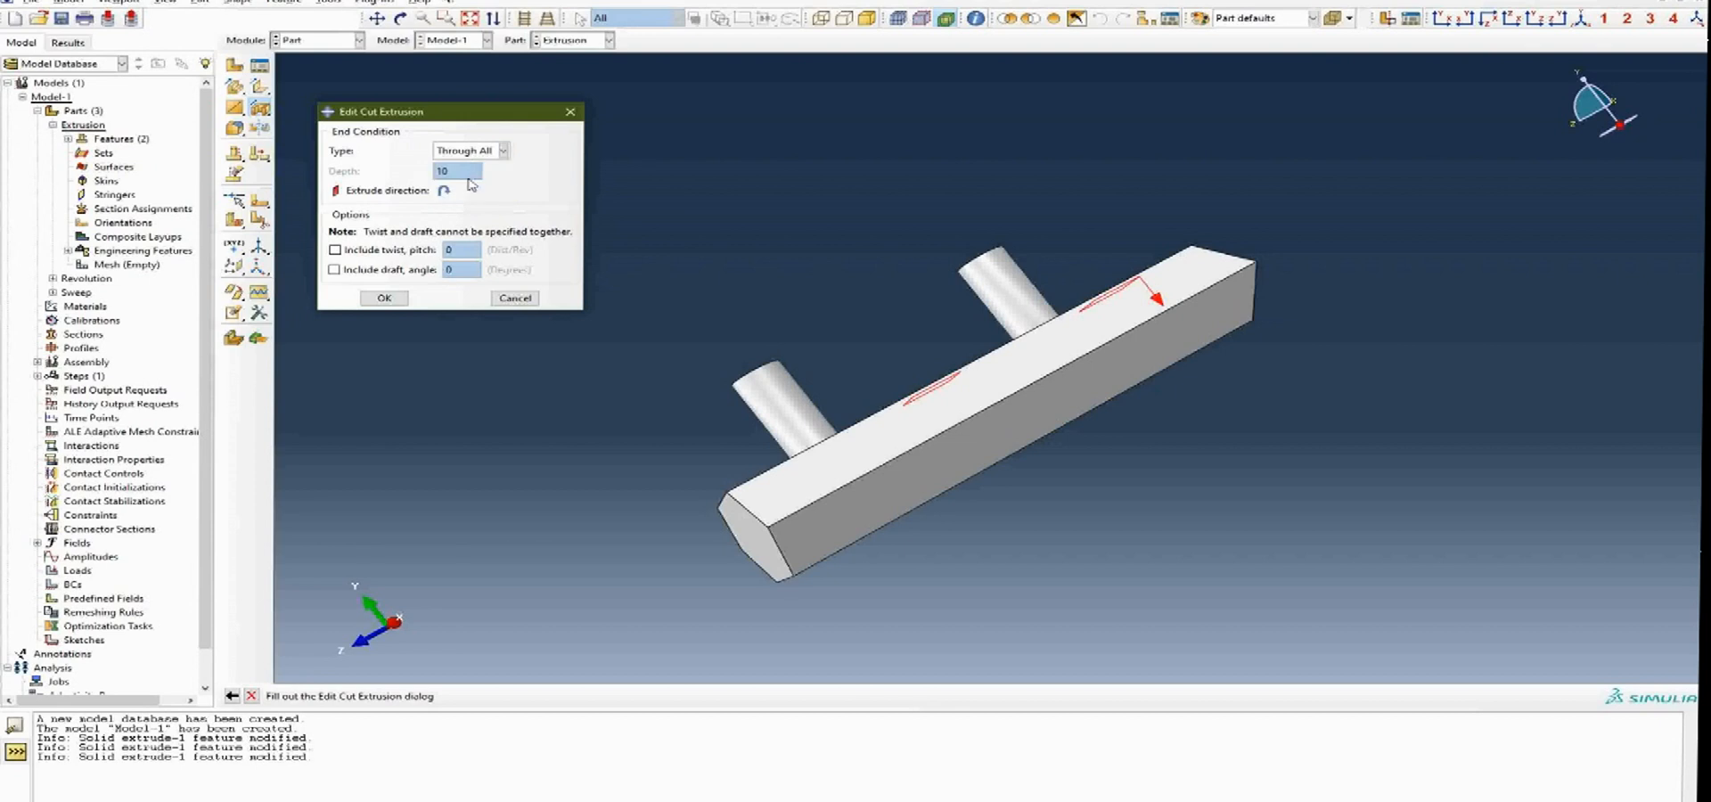
left_click(382, 302)
left_click_drag(1034, 439, 1157, 415, "ctrl+alt")
scroll(1105, 397, "up", 2)
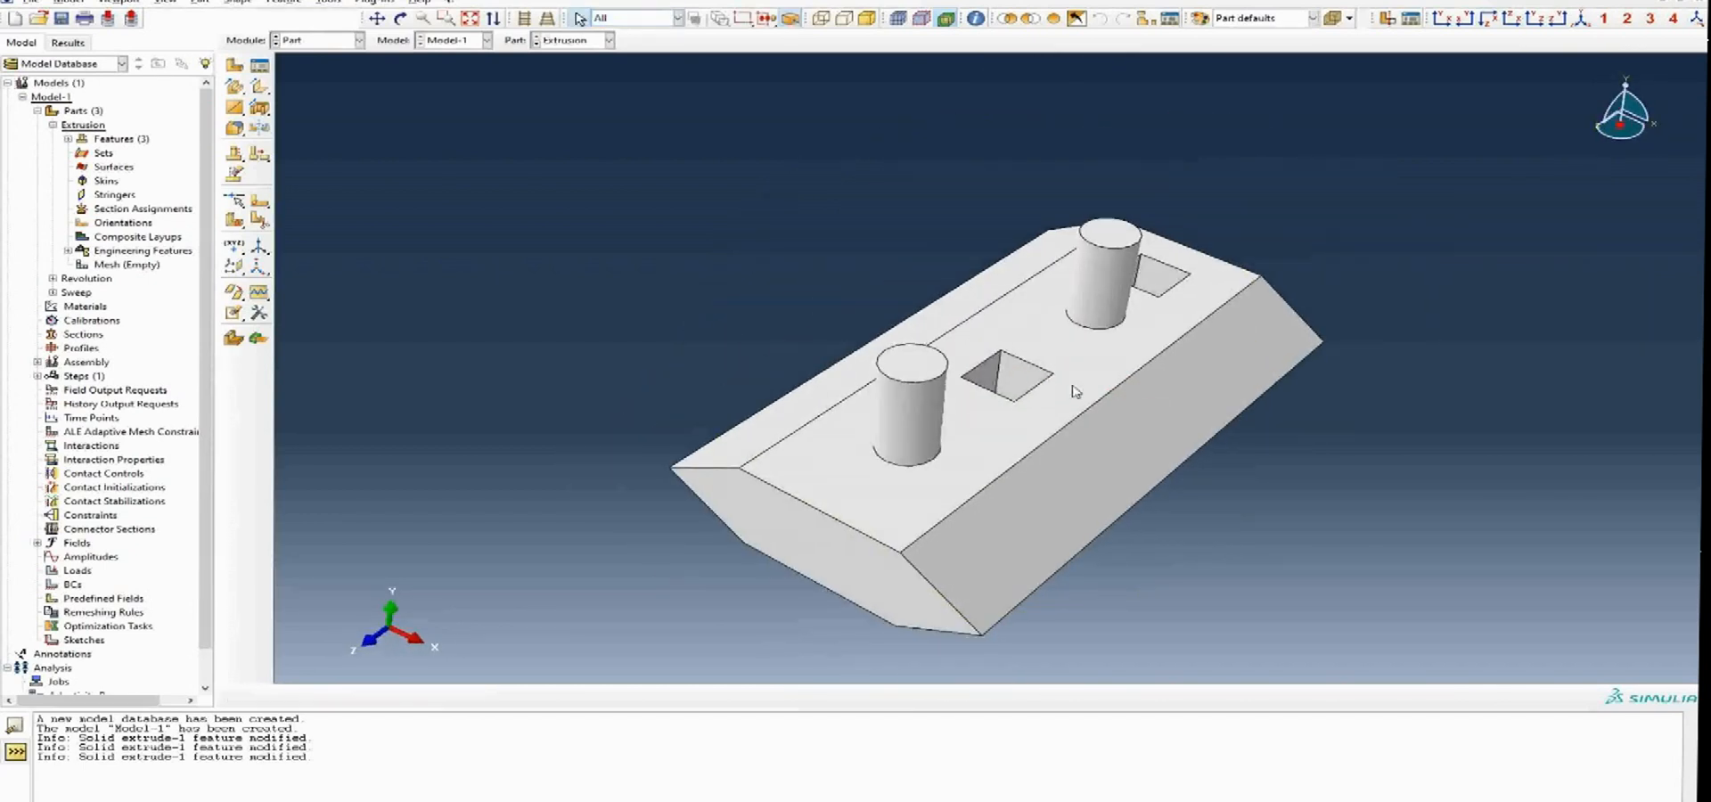
scroll(914, 329, "down", 1)
scroll(1088, 318, "down", 2)
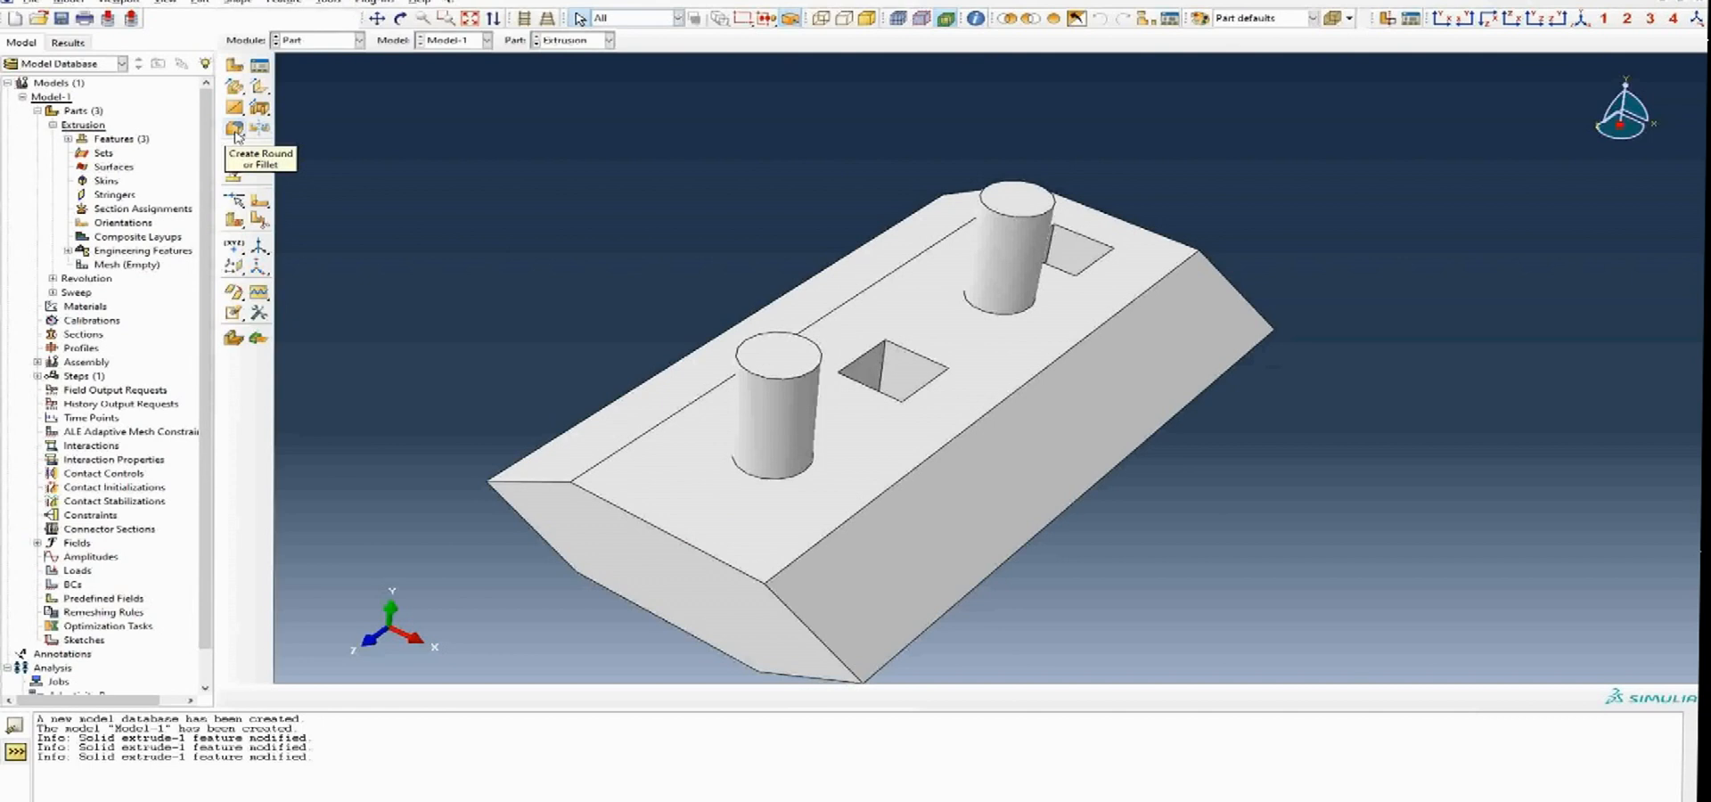
Round the part's two outermost long side edges with a radius of 2.
left_click_drag(802, 497, 1055, 437, "ctrl+alt")
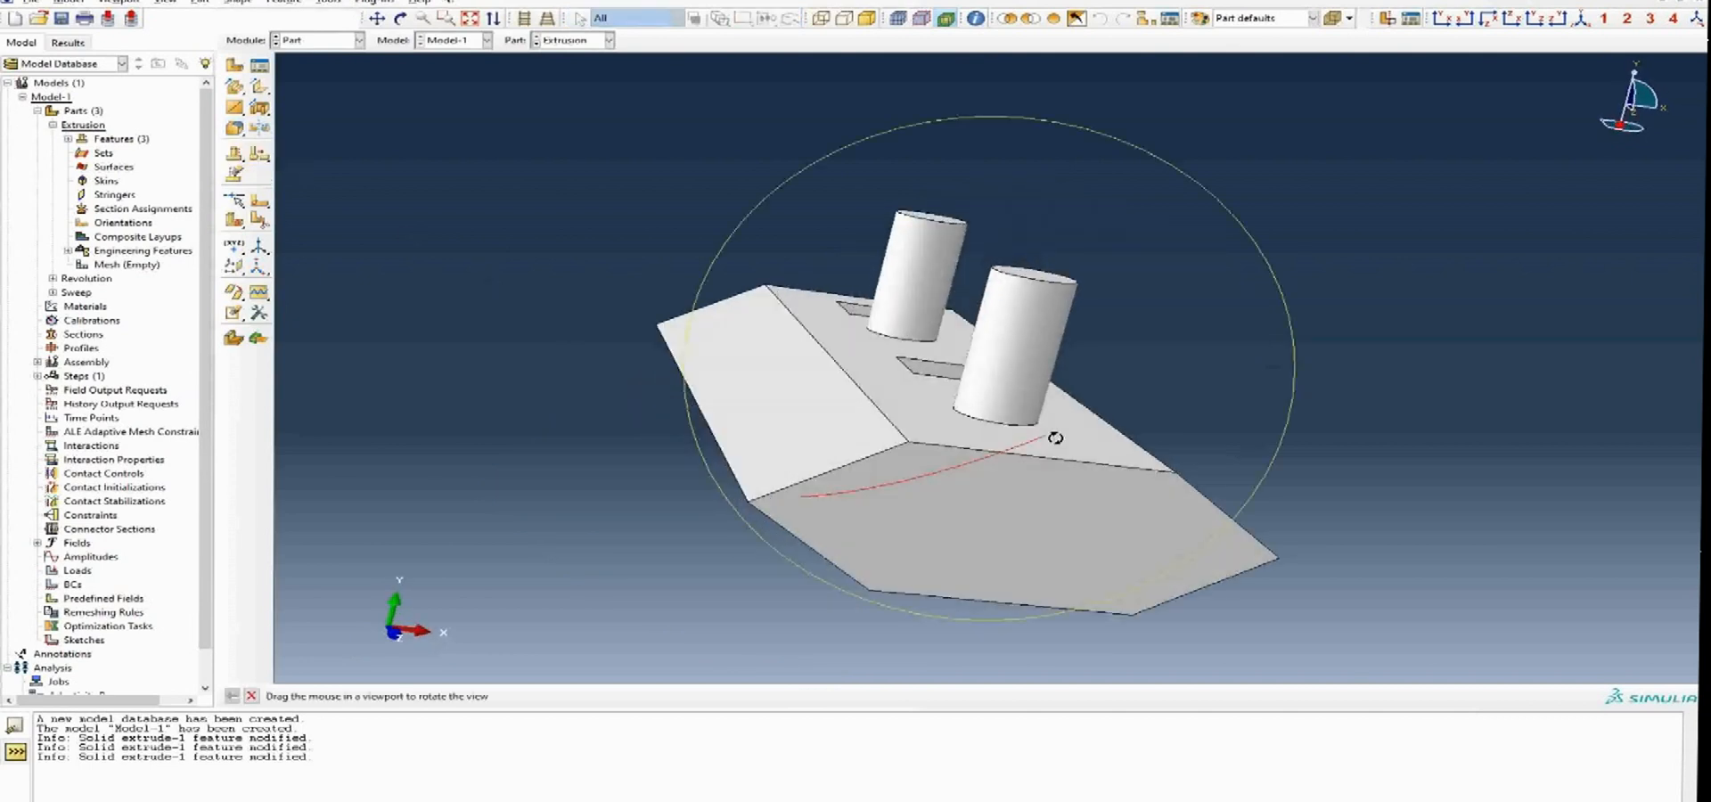
left_click_drag(802, 478, 960, 520, "ctrl+alt")
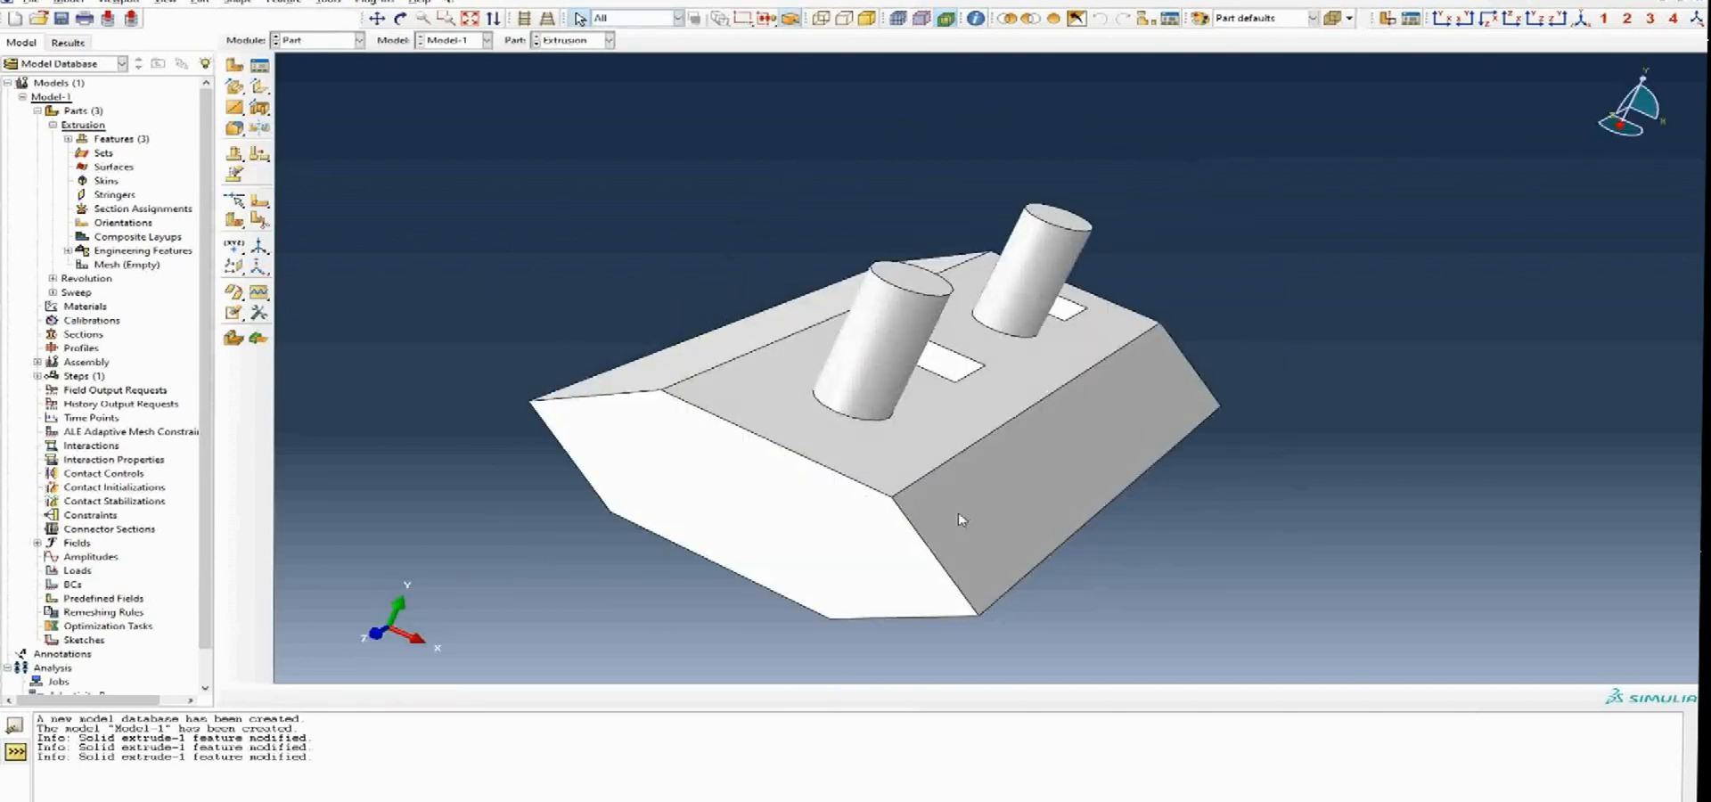
left_click_drag(819, 421, 884, 396, "ctrl+alt")
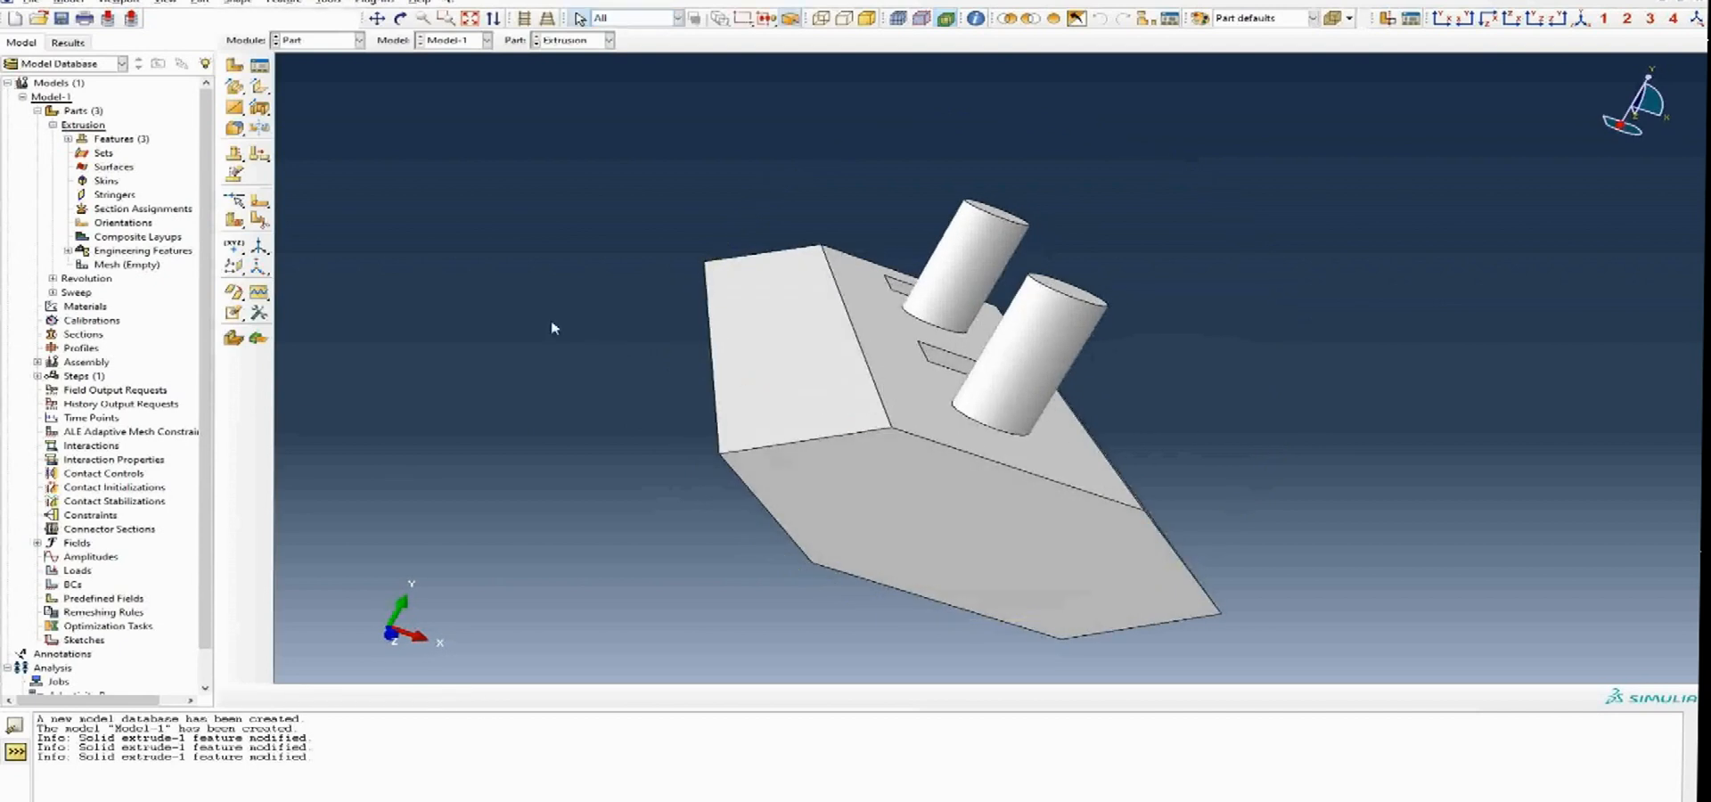
left_click(235, 129)
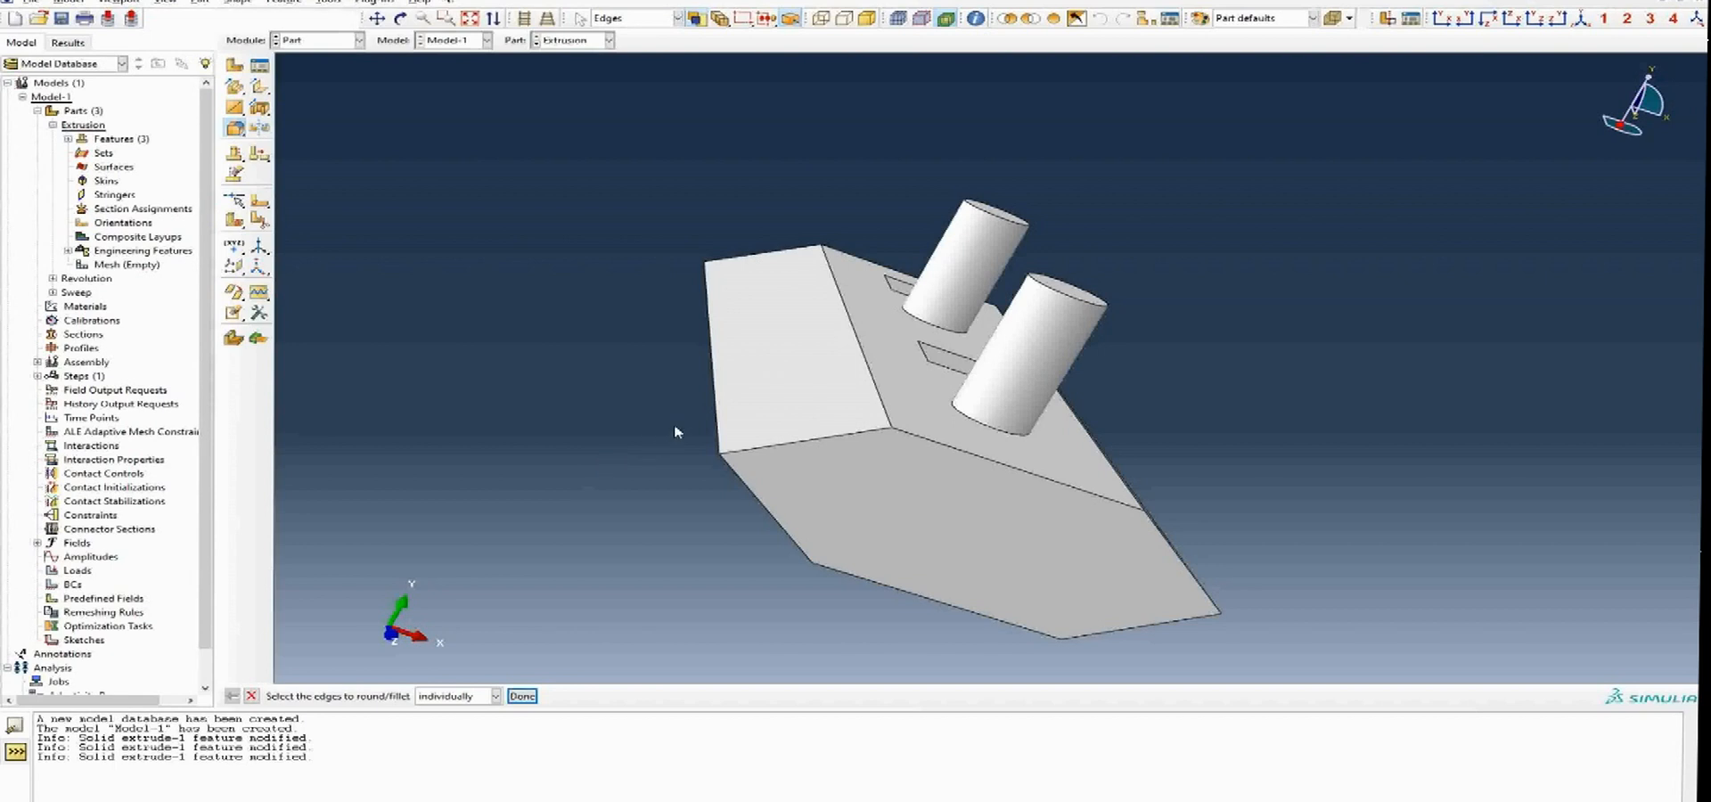
left_click(714, 417)
left_click_drag(942, 508, 829, 517, "ctrl+alt")
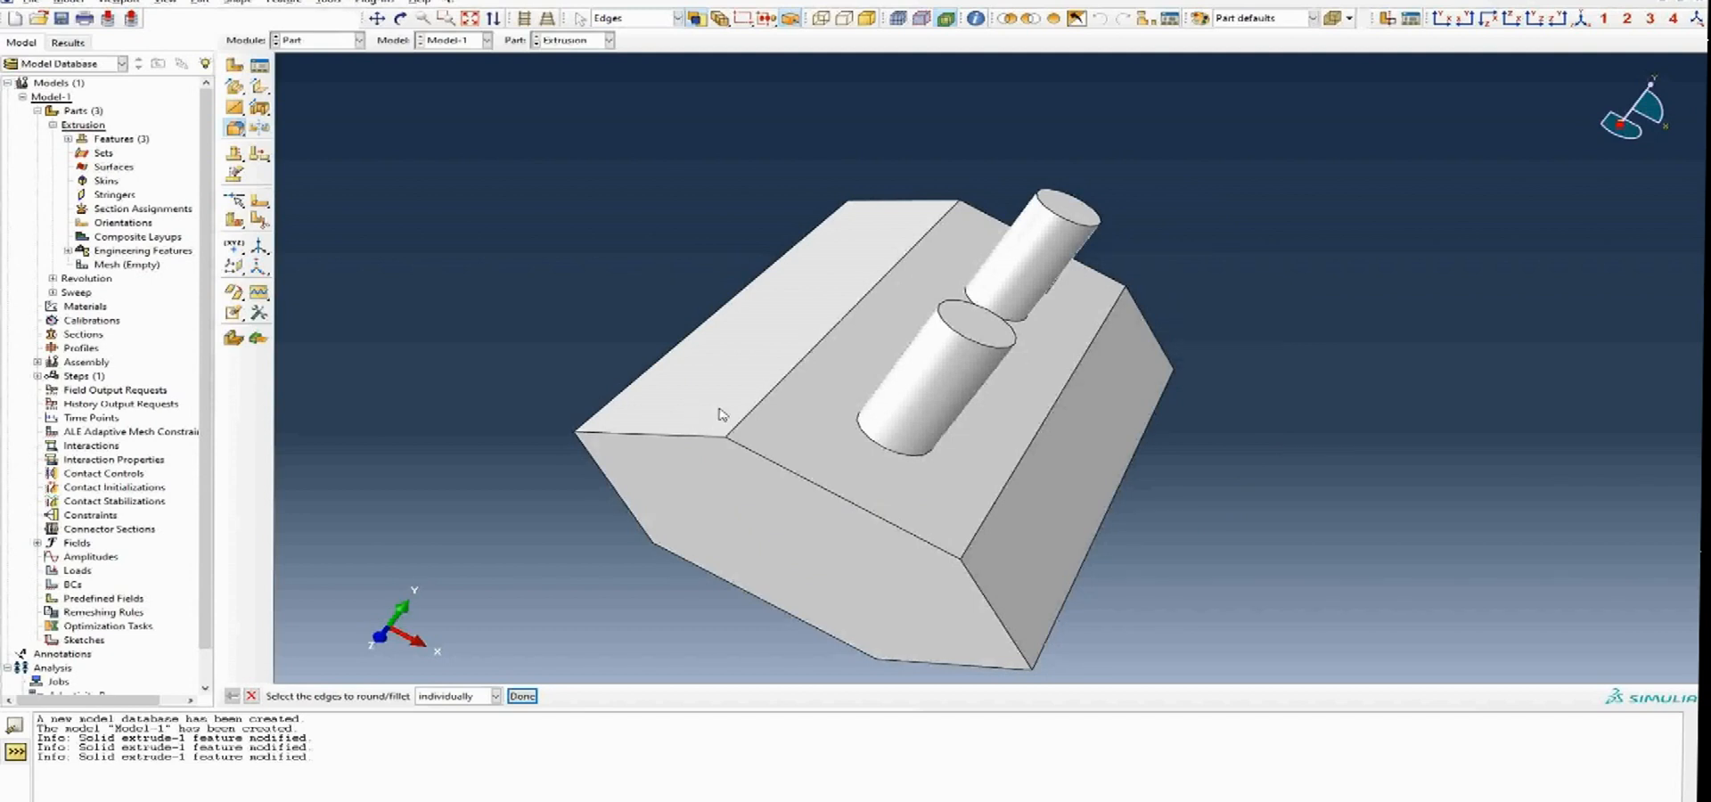
left_click(676, 354)
left_click(525, 697)
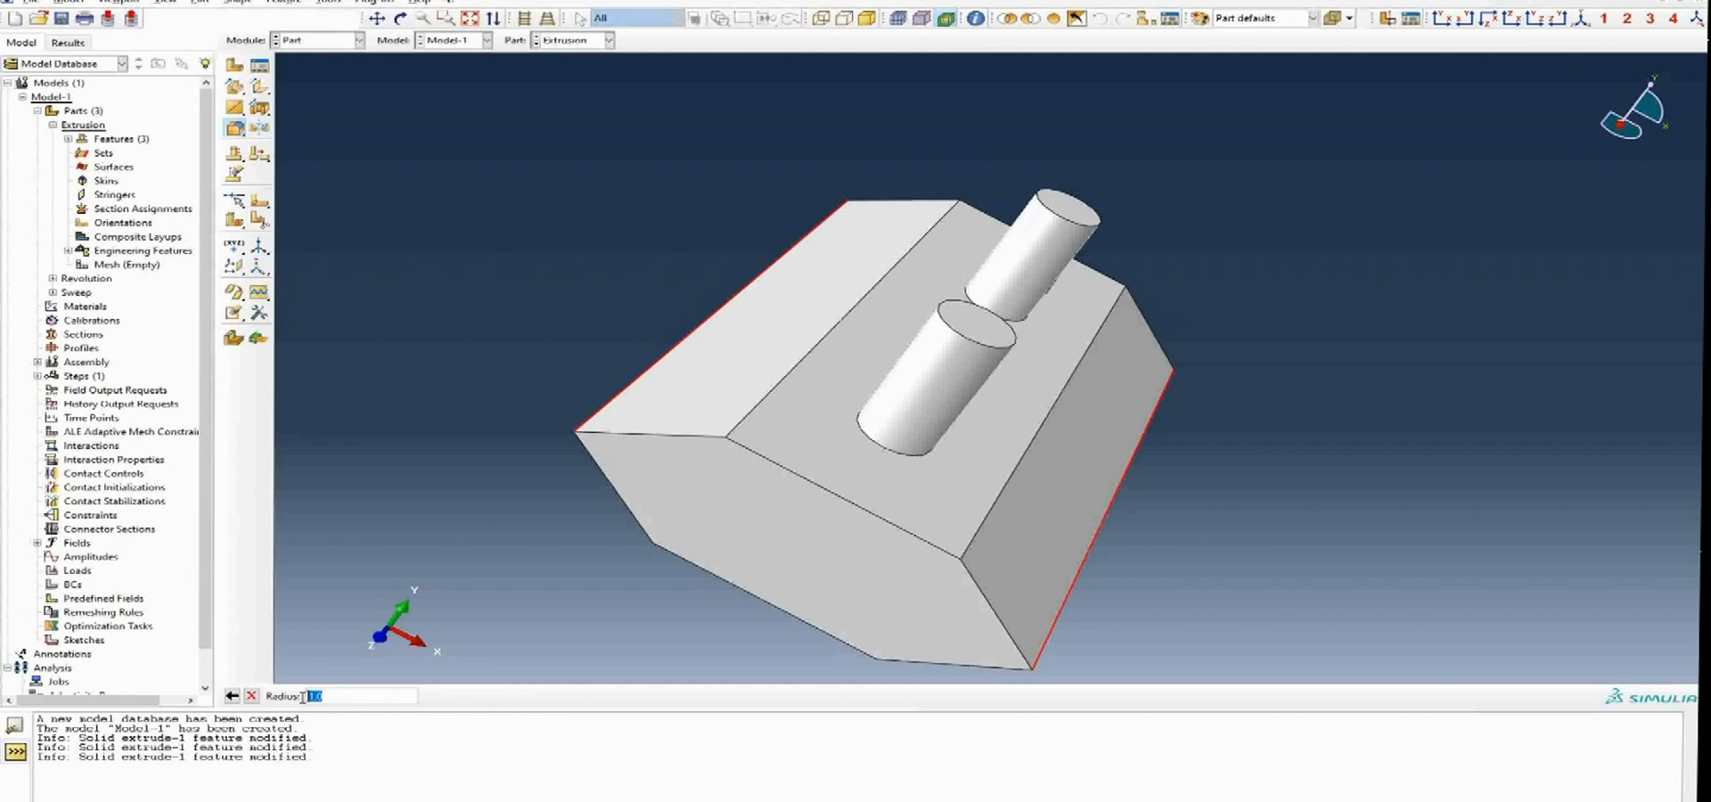
type("2")
key("Return")
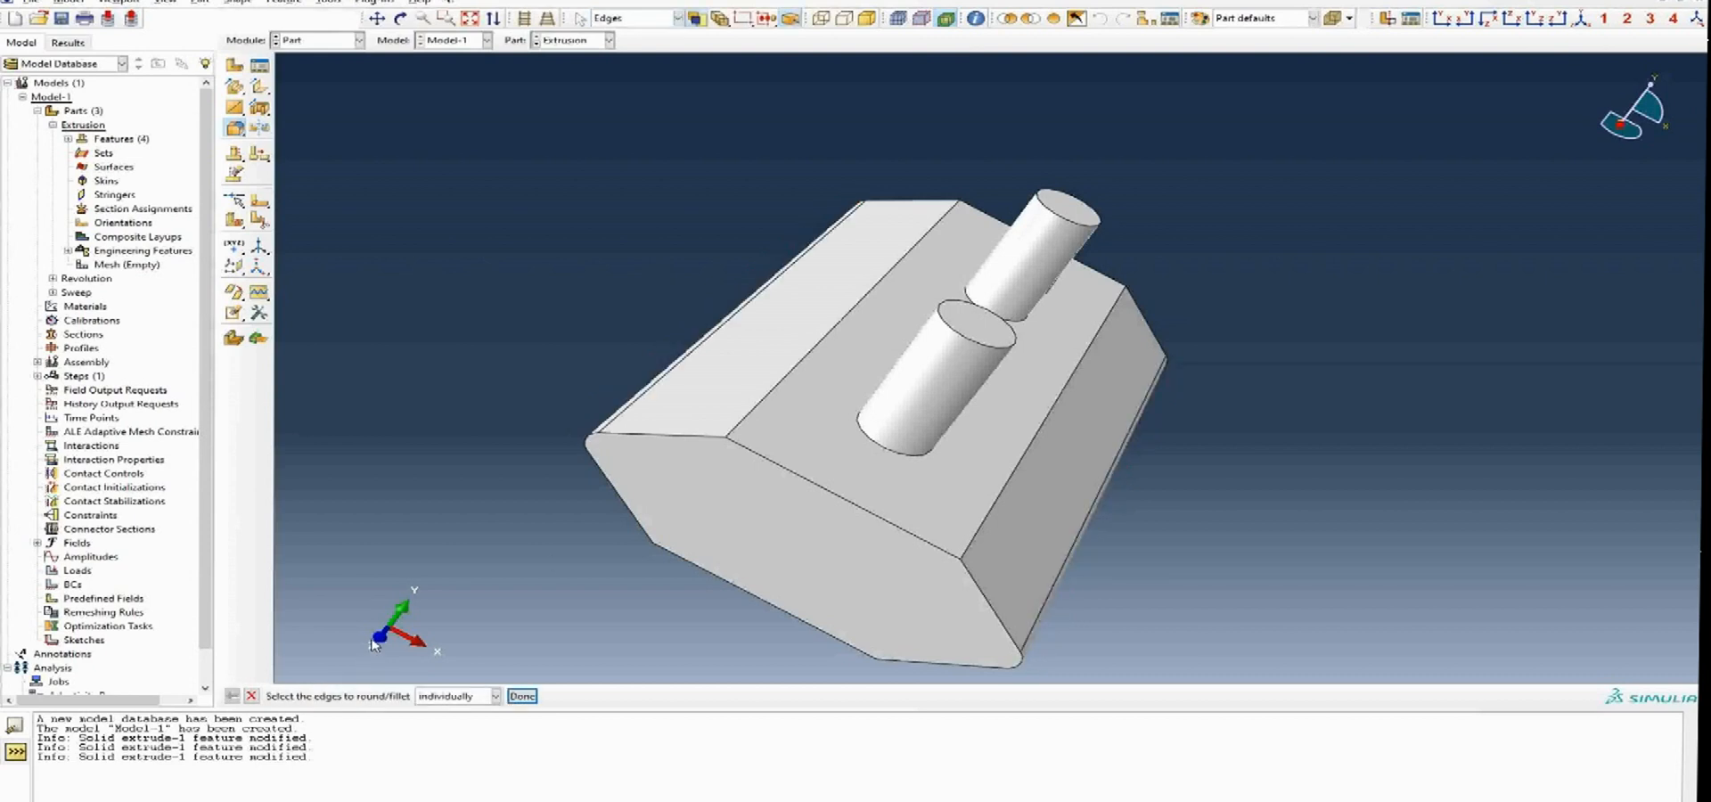
Chamfer the two long edges of the top face with a length of 3.
left_click_drag(552, 554, 823, 511, "ctrl+alt")
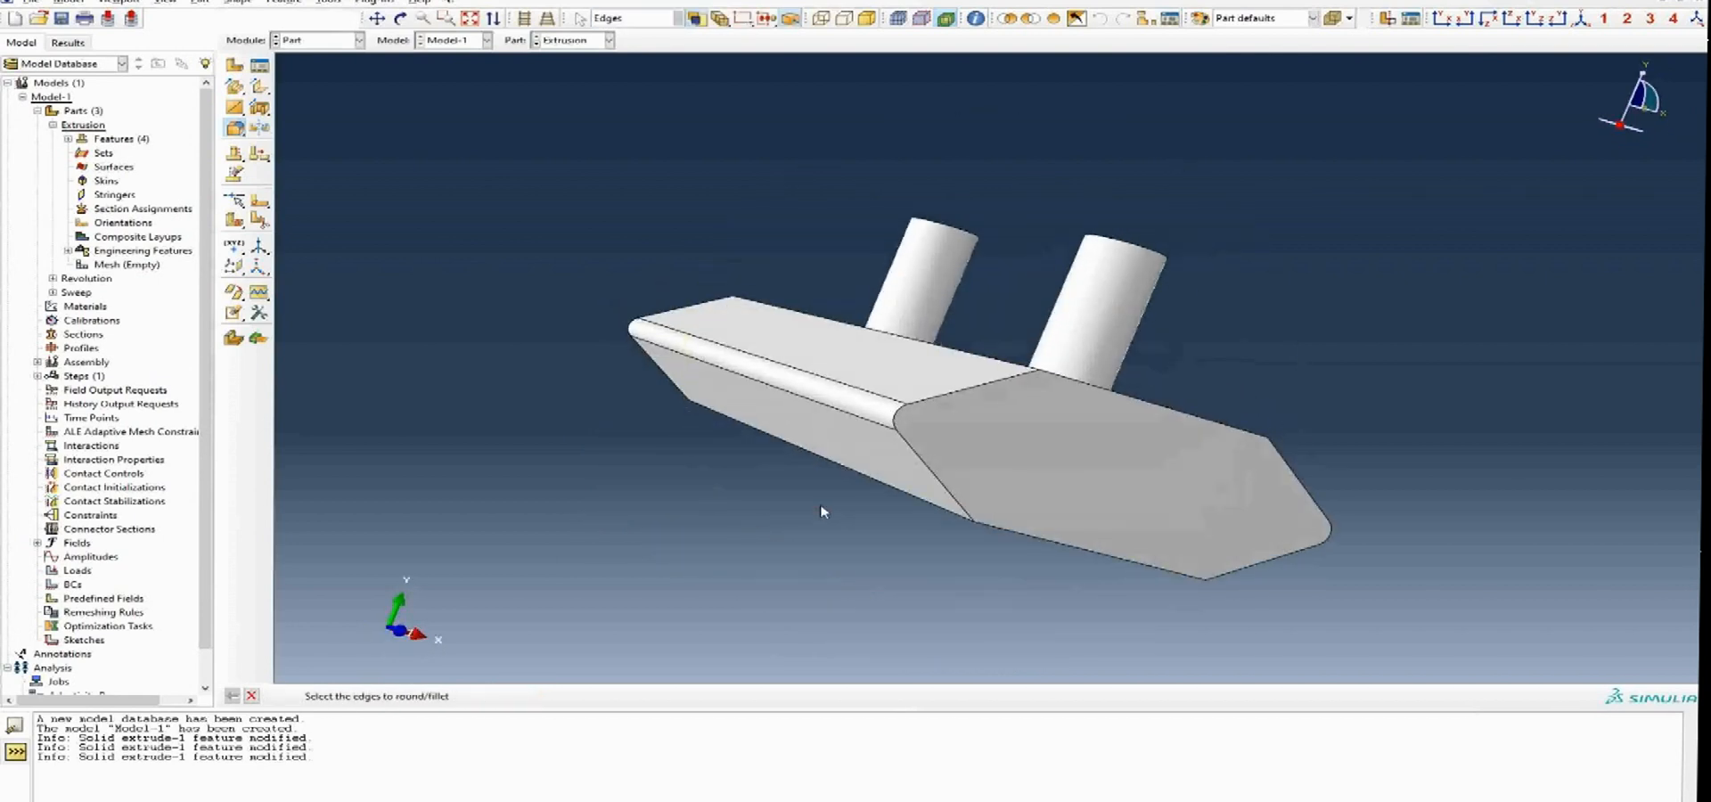
scroll(911, 374, "down", 6)
left_click_drag(1021, 496, 914, 473, "ctrl+alt")
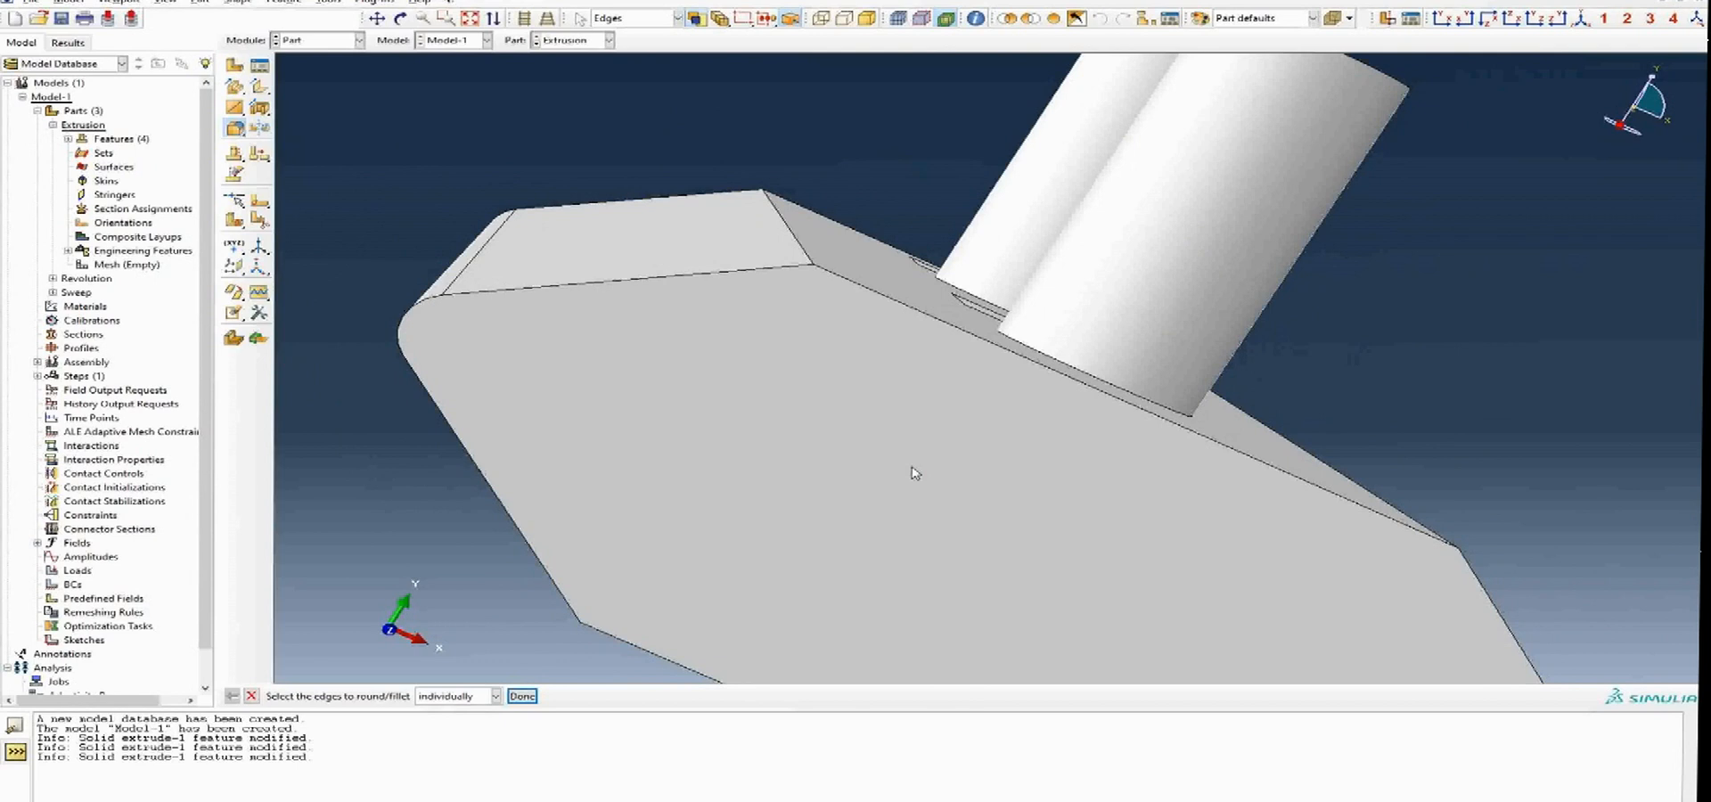
scroll(914, 473, "up", 1)
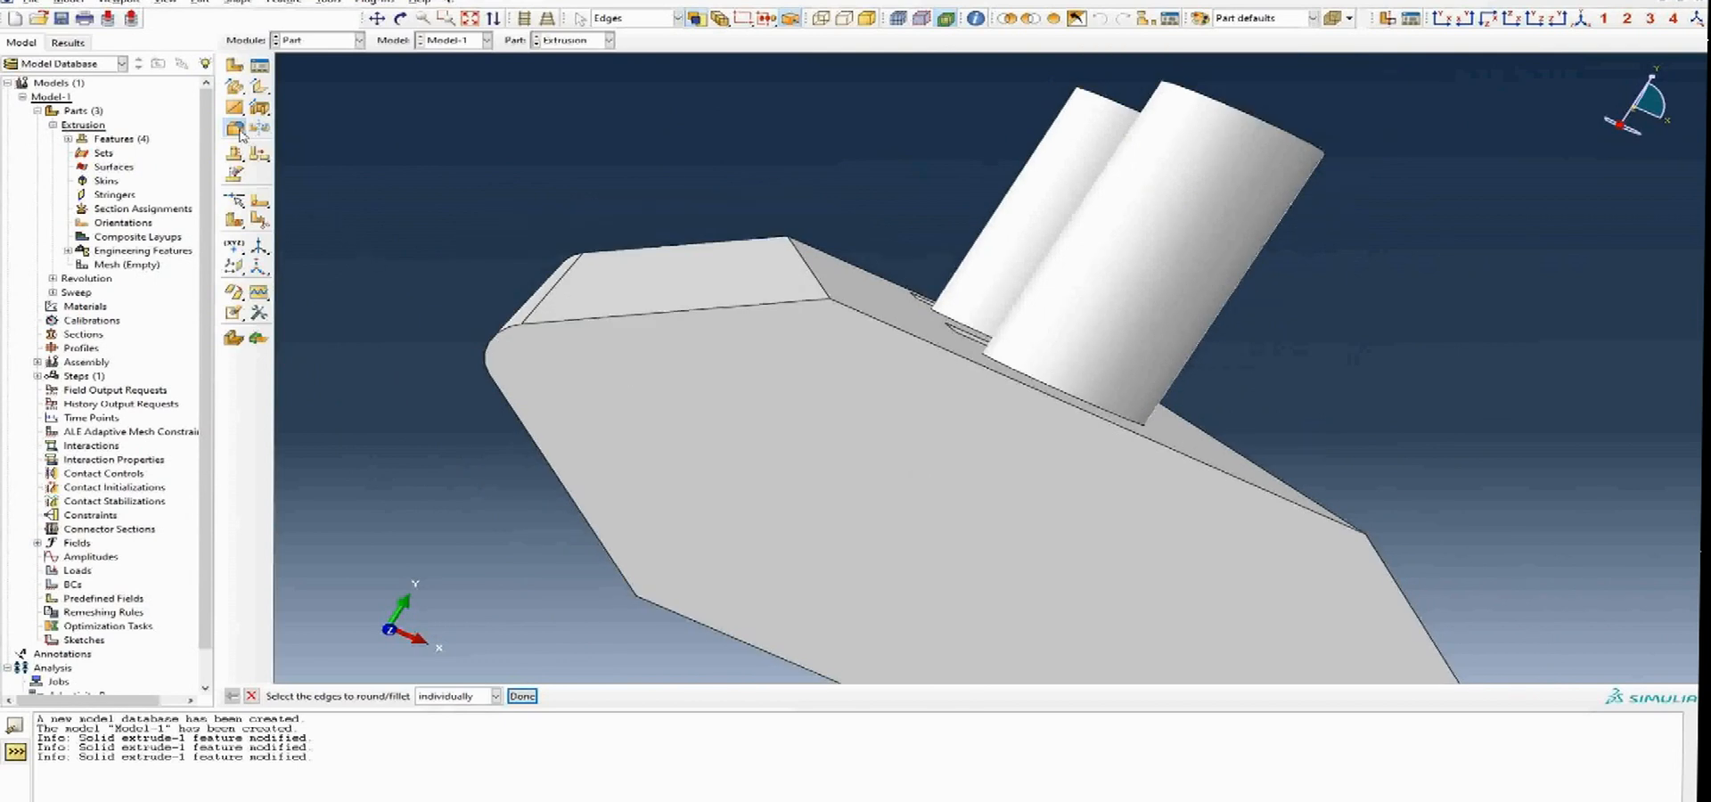
left_click_drag(241, 133, 287, 132)
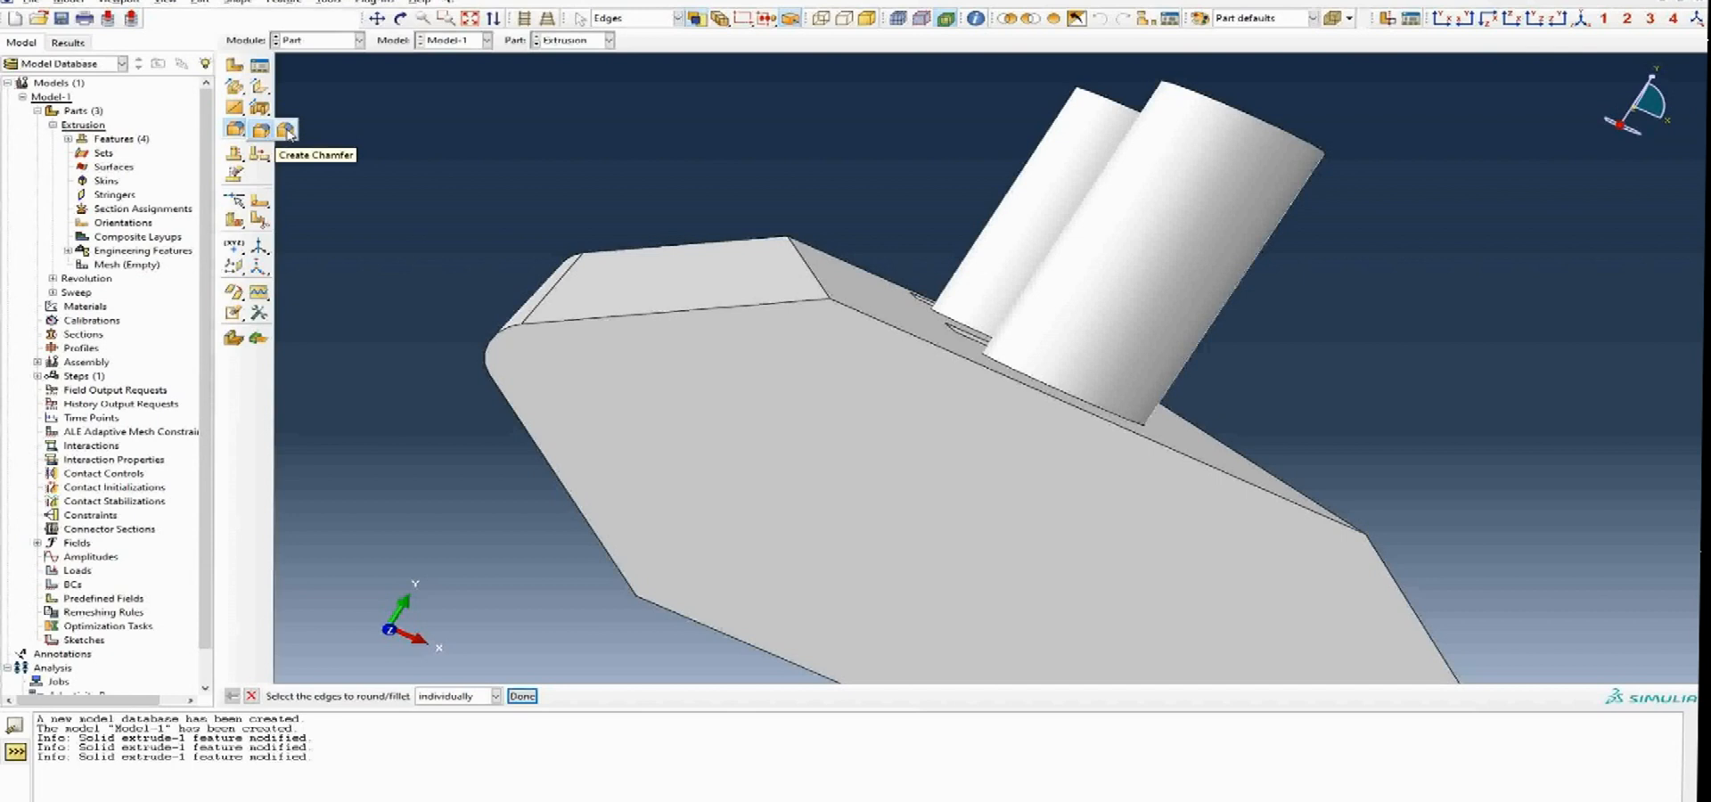
left_click_drag(288, 132, 288, 133)
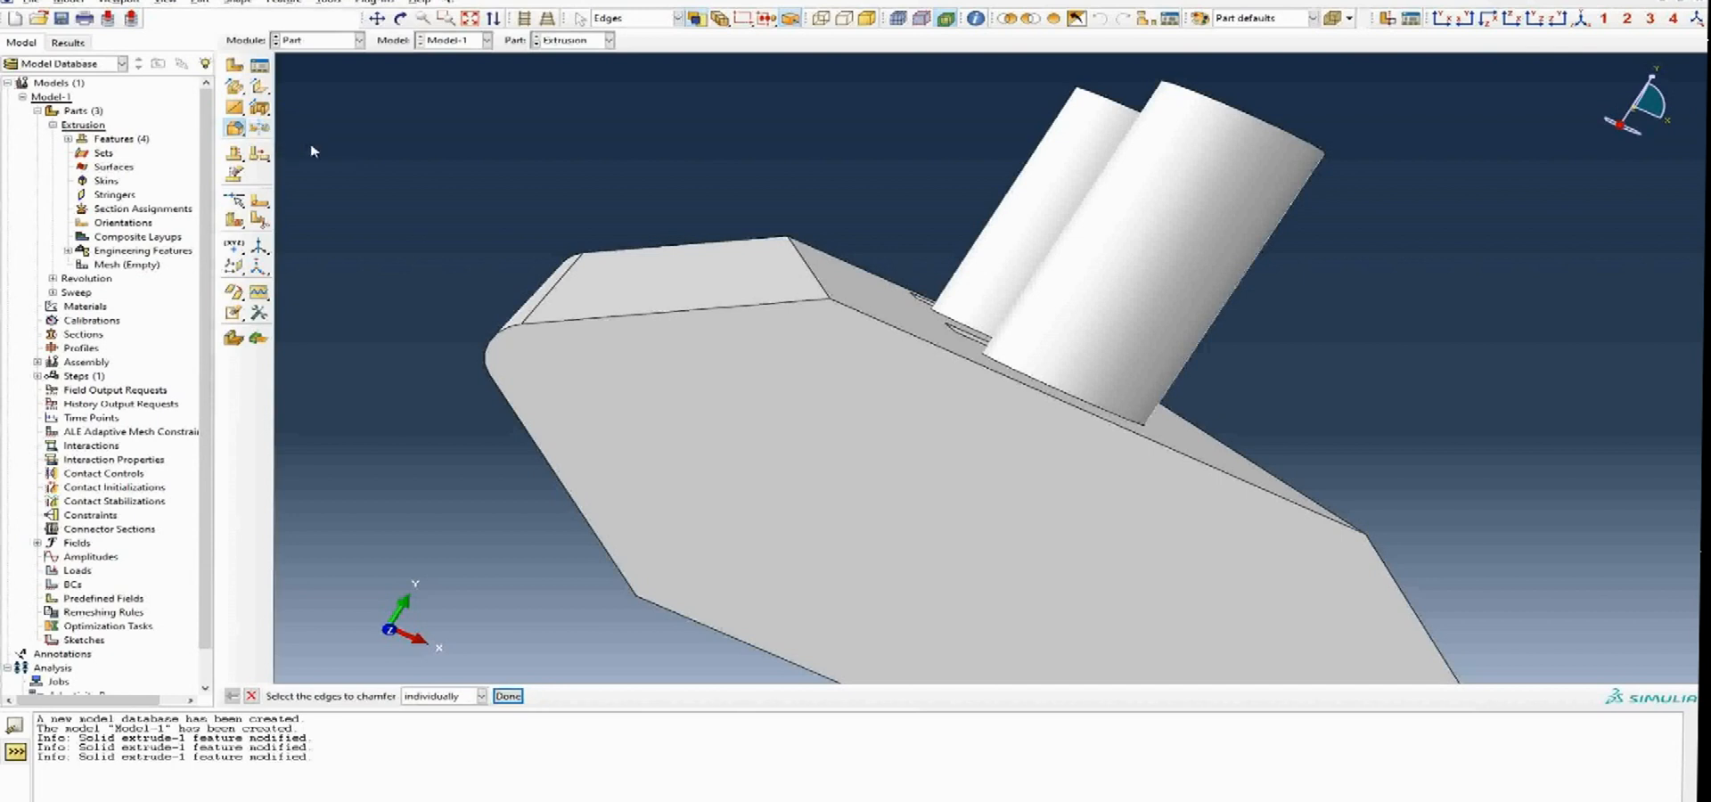
left_click_drag(943, 378, 860, 387, "ctrl+alt")
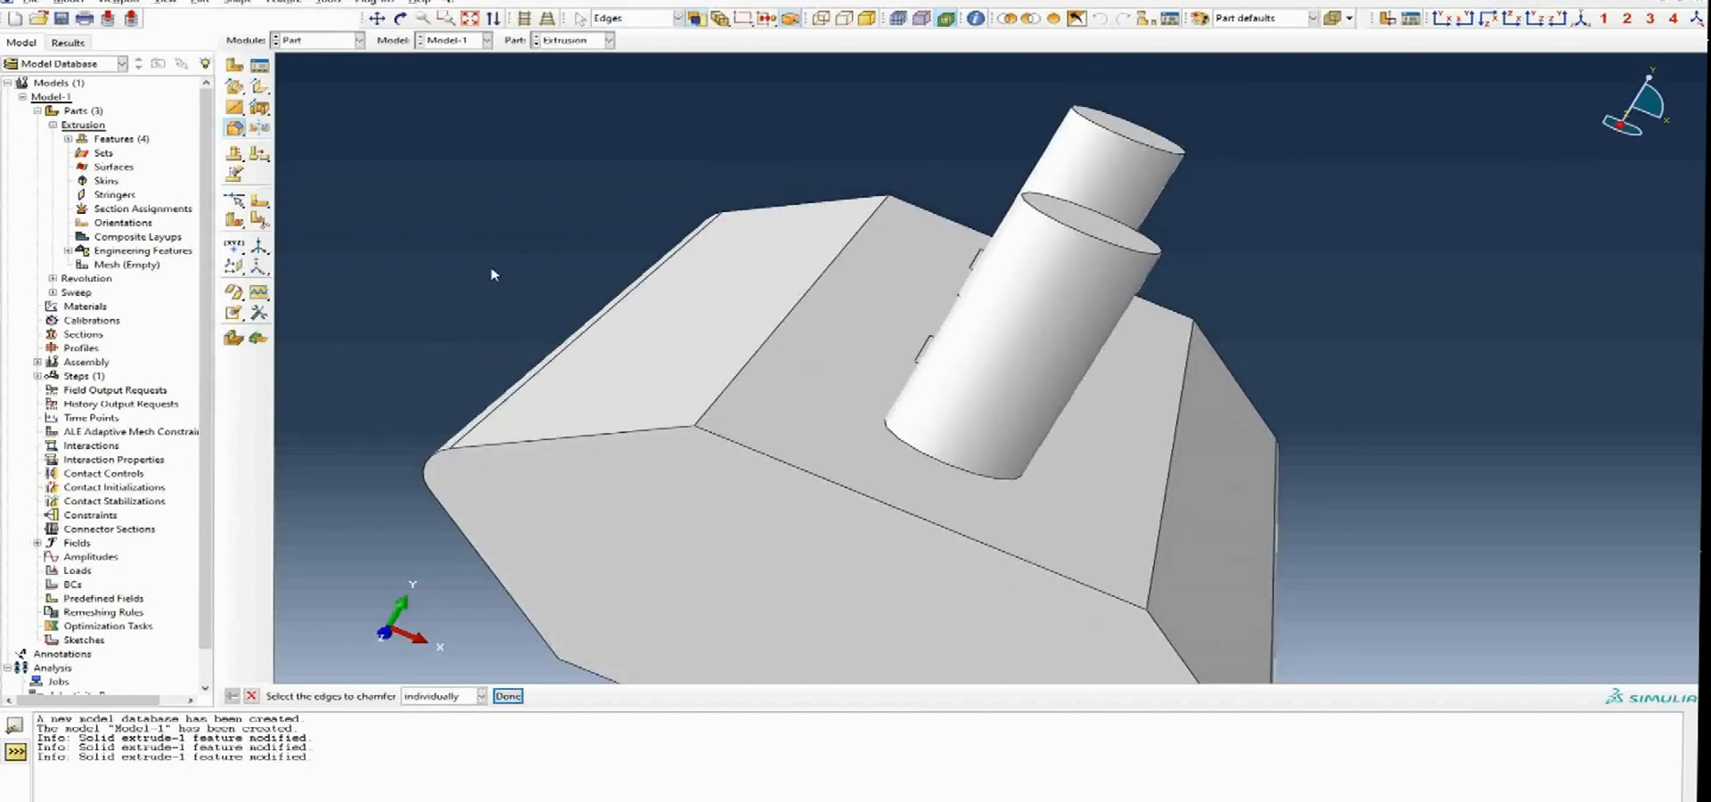
left_click(755, 362)
left_click(1161, 535)
left_click(508, 696)
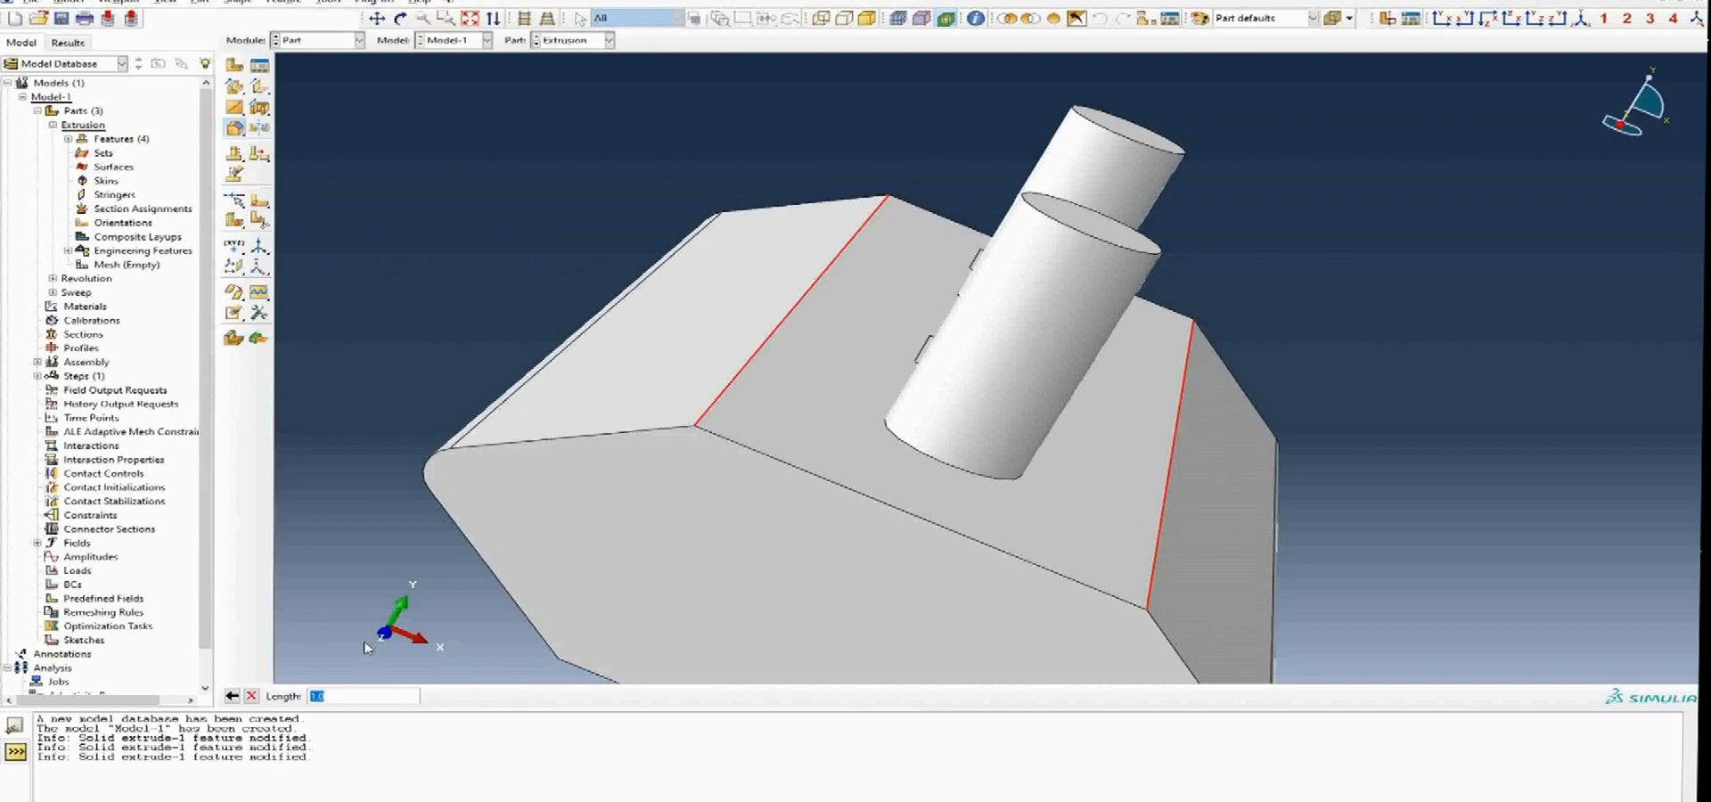
type("3")
key("Return")
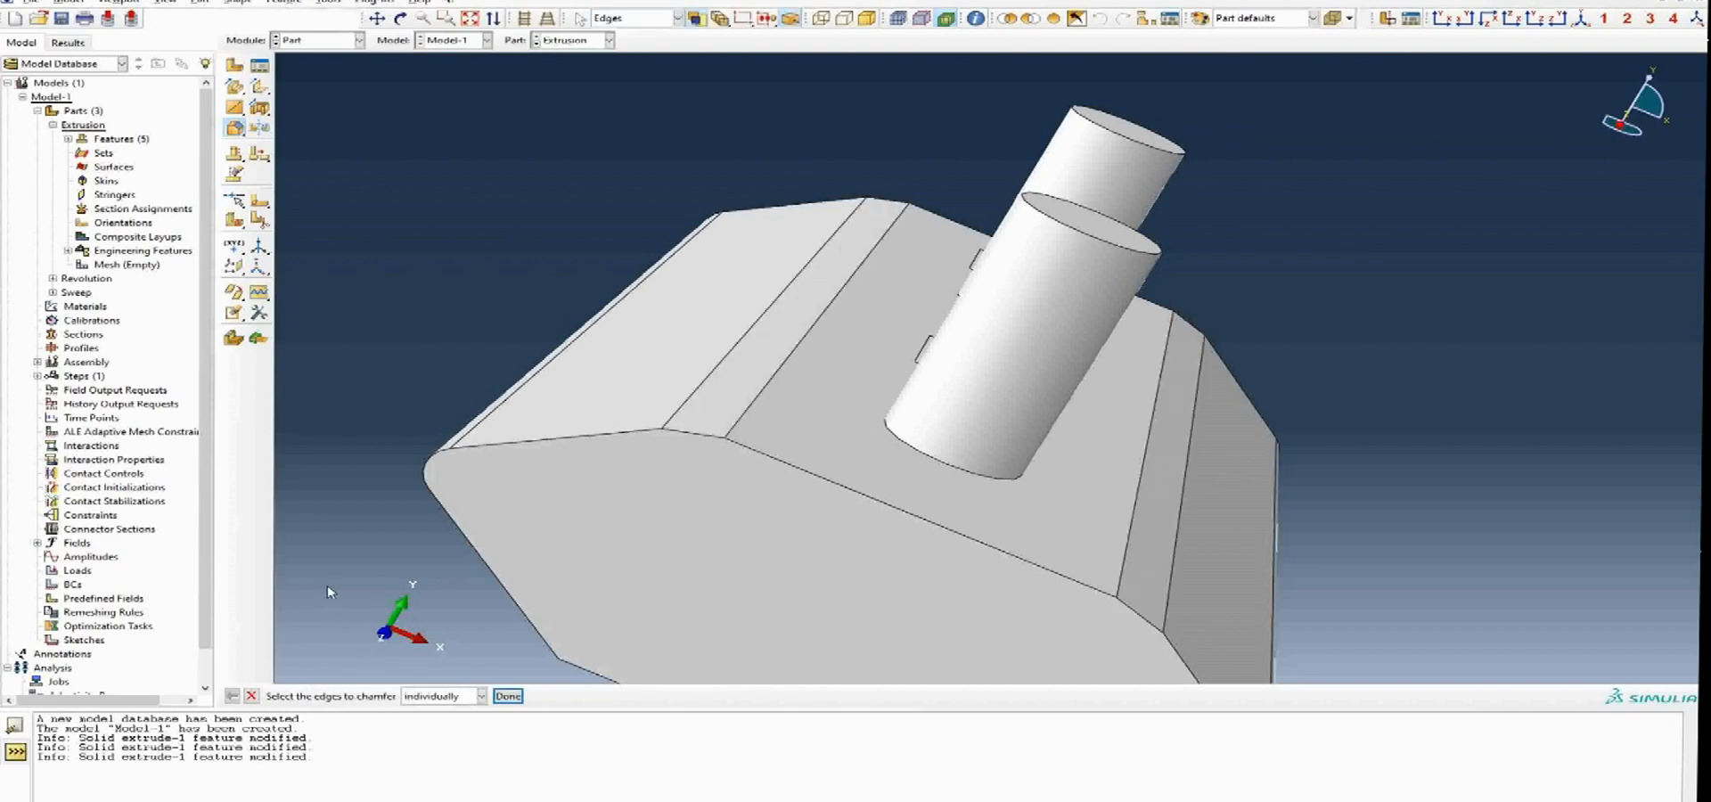
Examine the rounded and chamfered long edges from the part's front end.
left_click_drag(672, 546, 829, 490, "ctrl+alt")
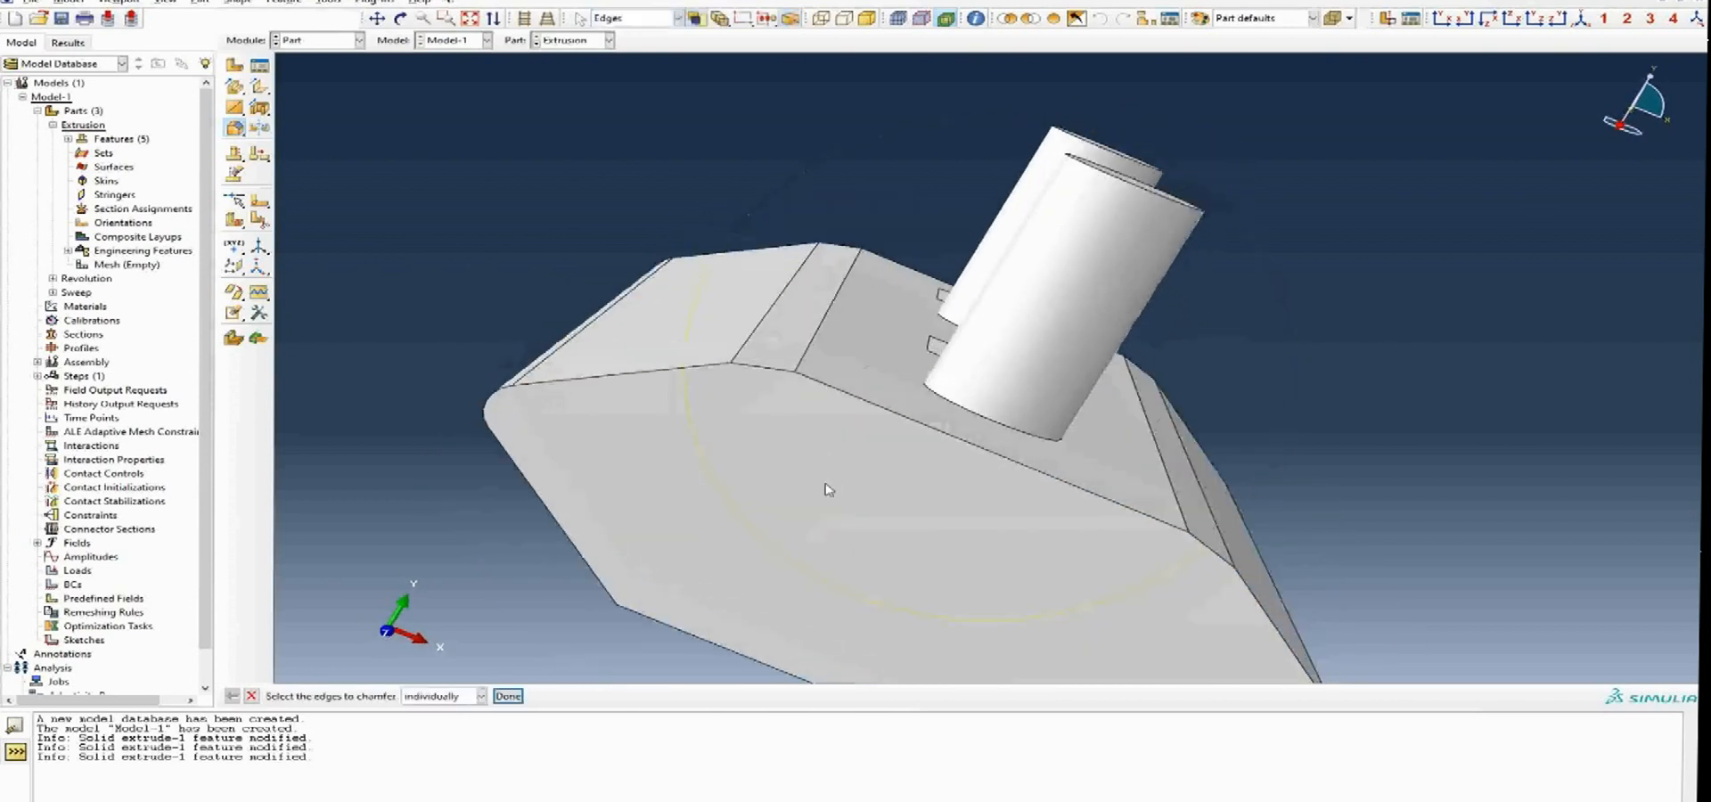
scroll(800, 408, "up", 5)
left_click_drag(795, 421, 960, 432)
scroll(981, 439, "down", 5)
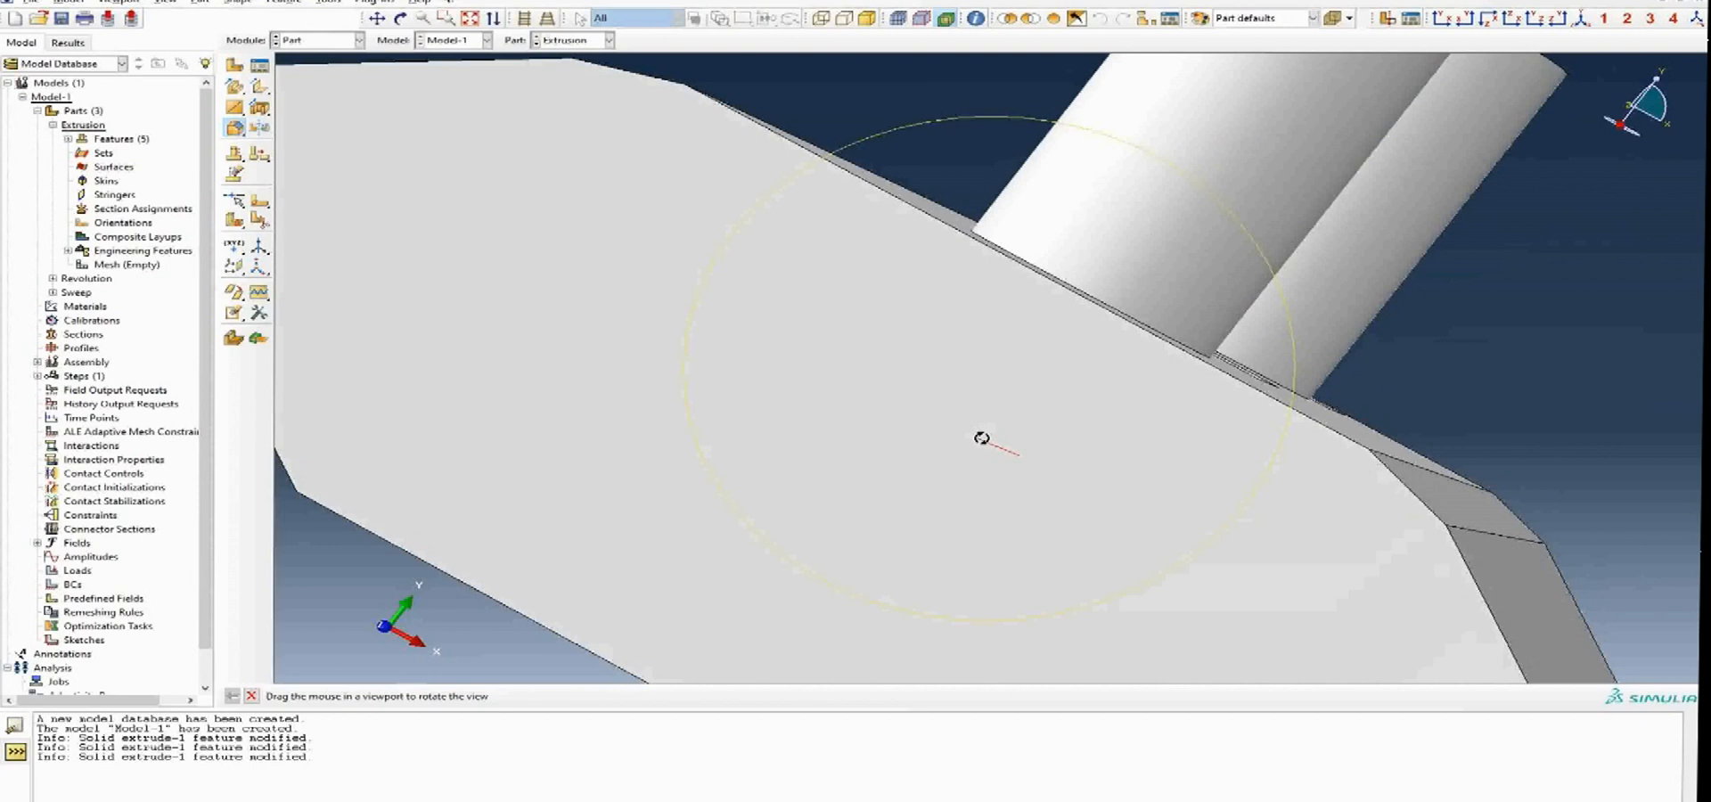
key("Escape")
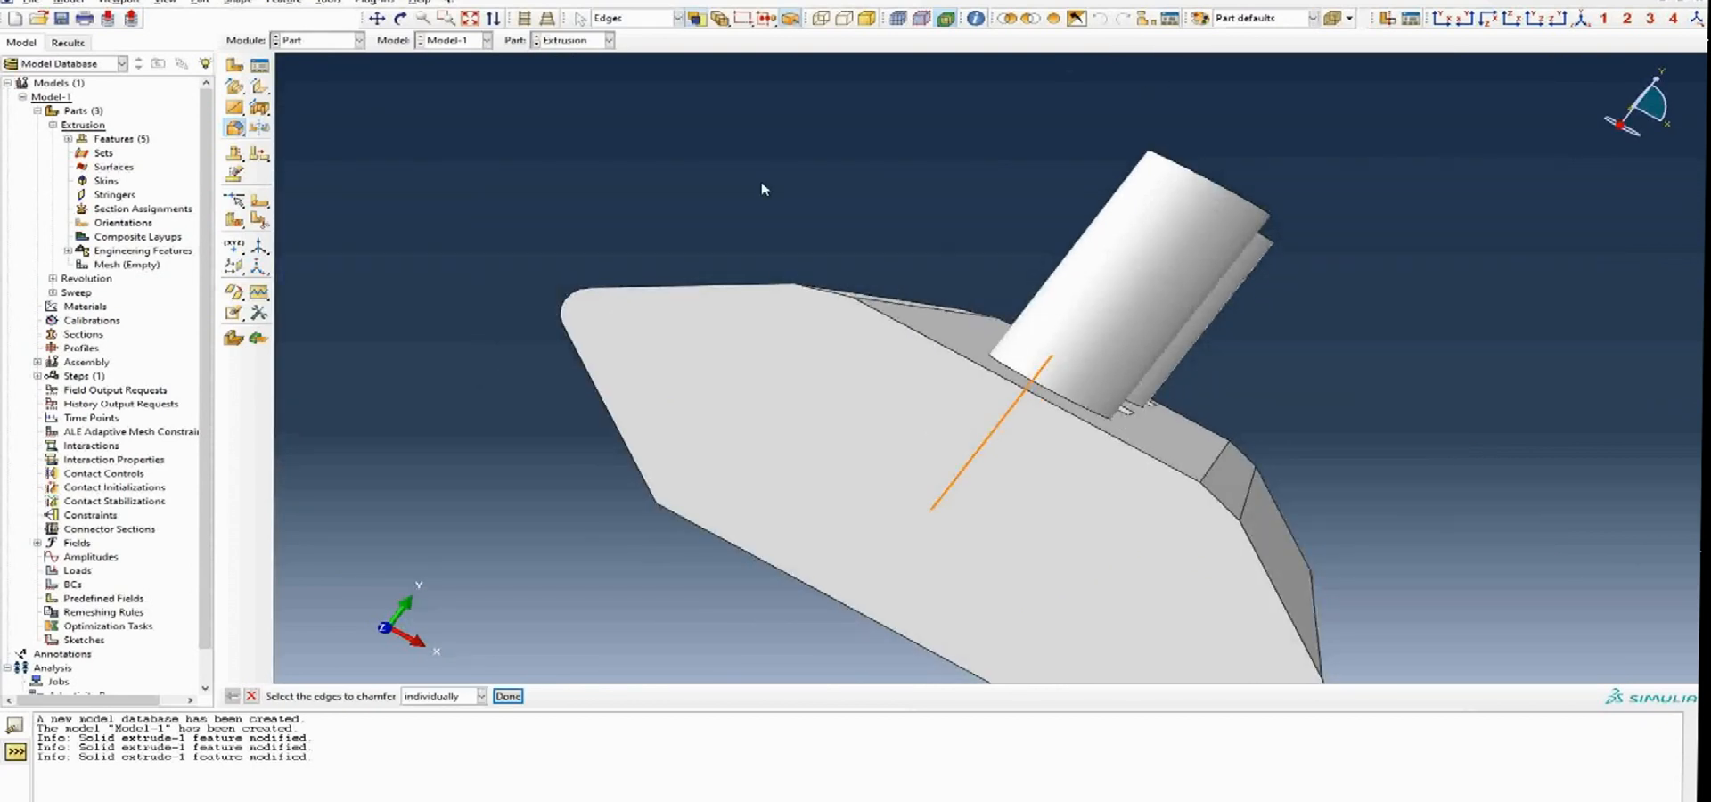
left_click_drag(871, 344, 894, 393, "ctrl+alt")
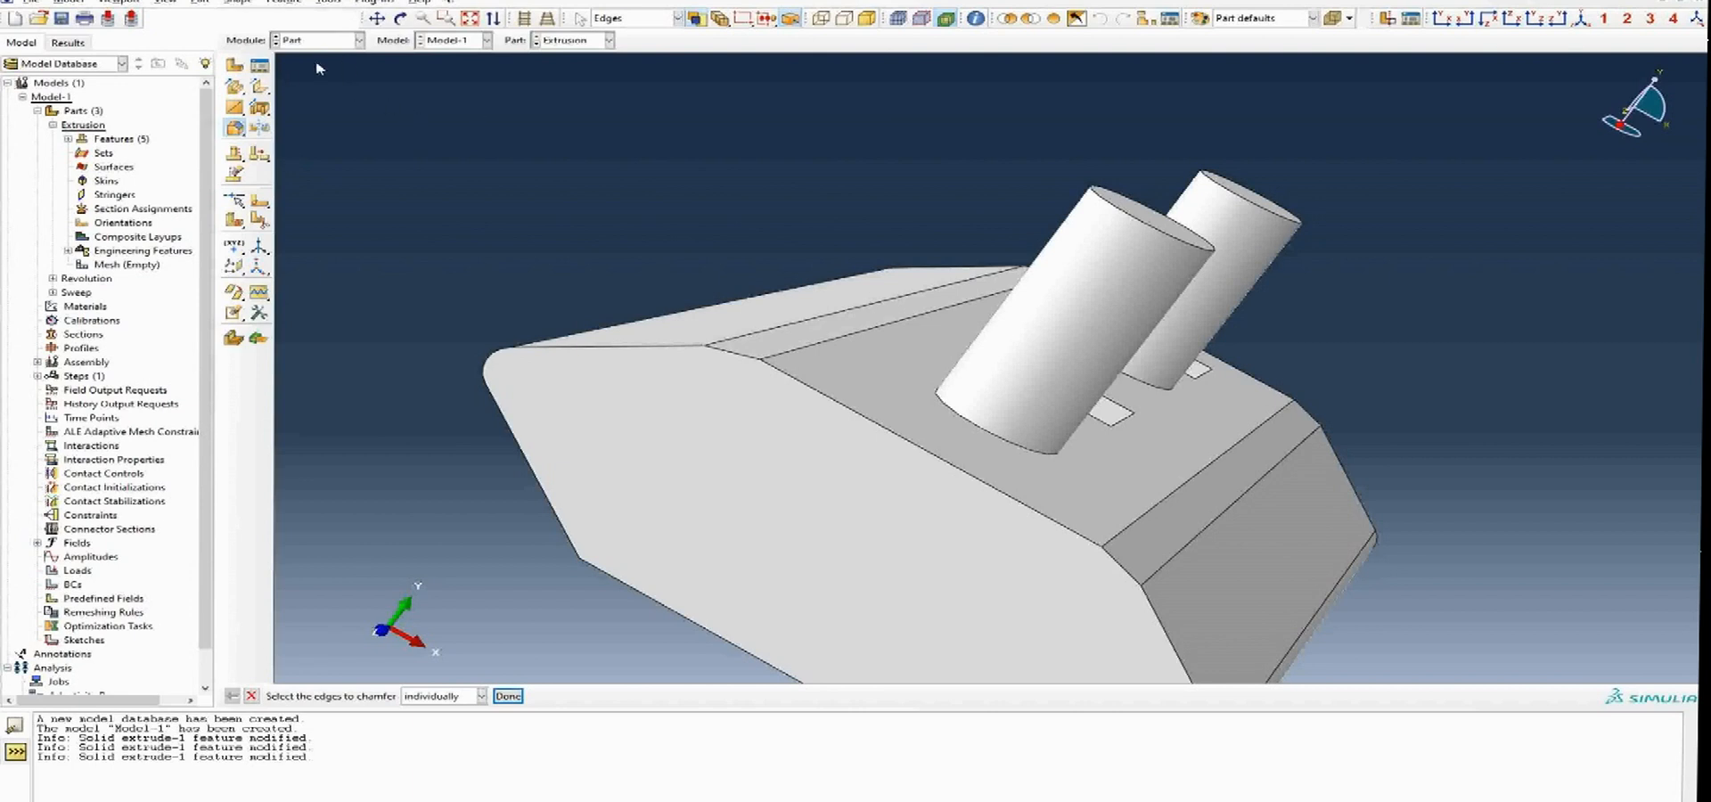
left_click(235, 66)
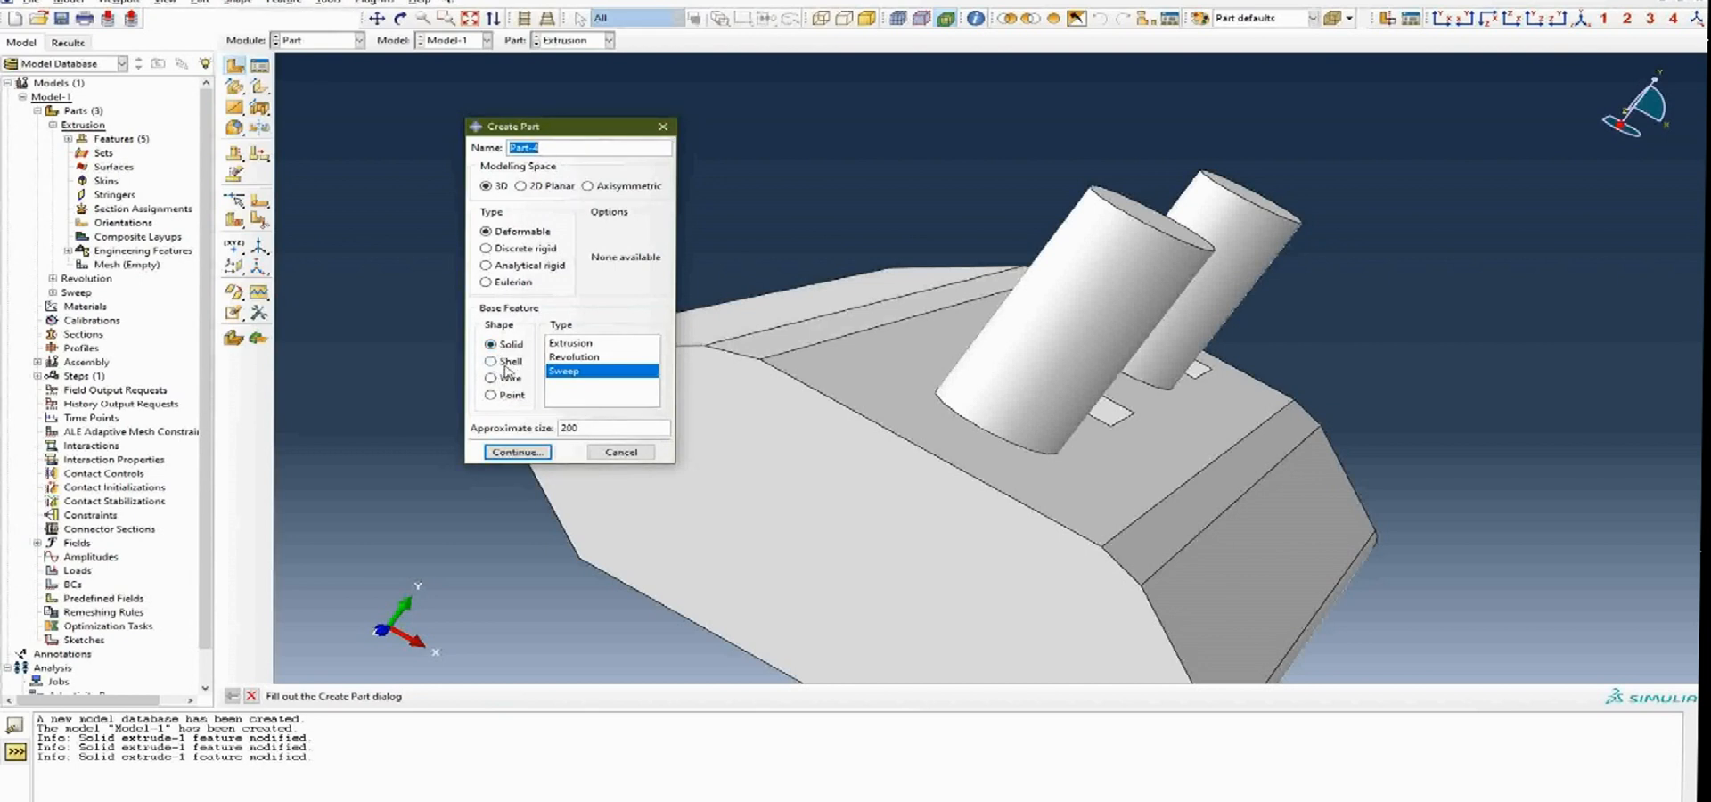
left_click(664, 127)
left_click_drag(776, 409, 801, 387, "ctrl+alt")
scroll(801, 389, "up", 3)
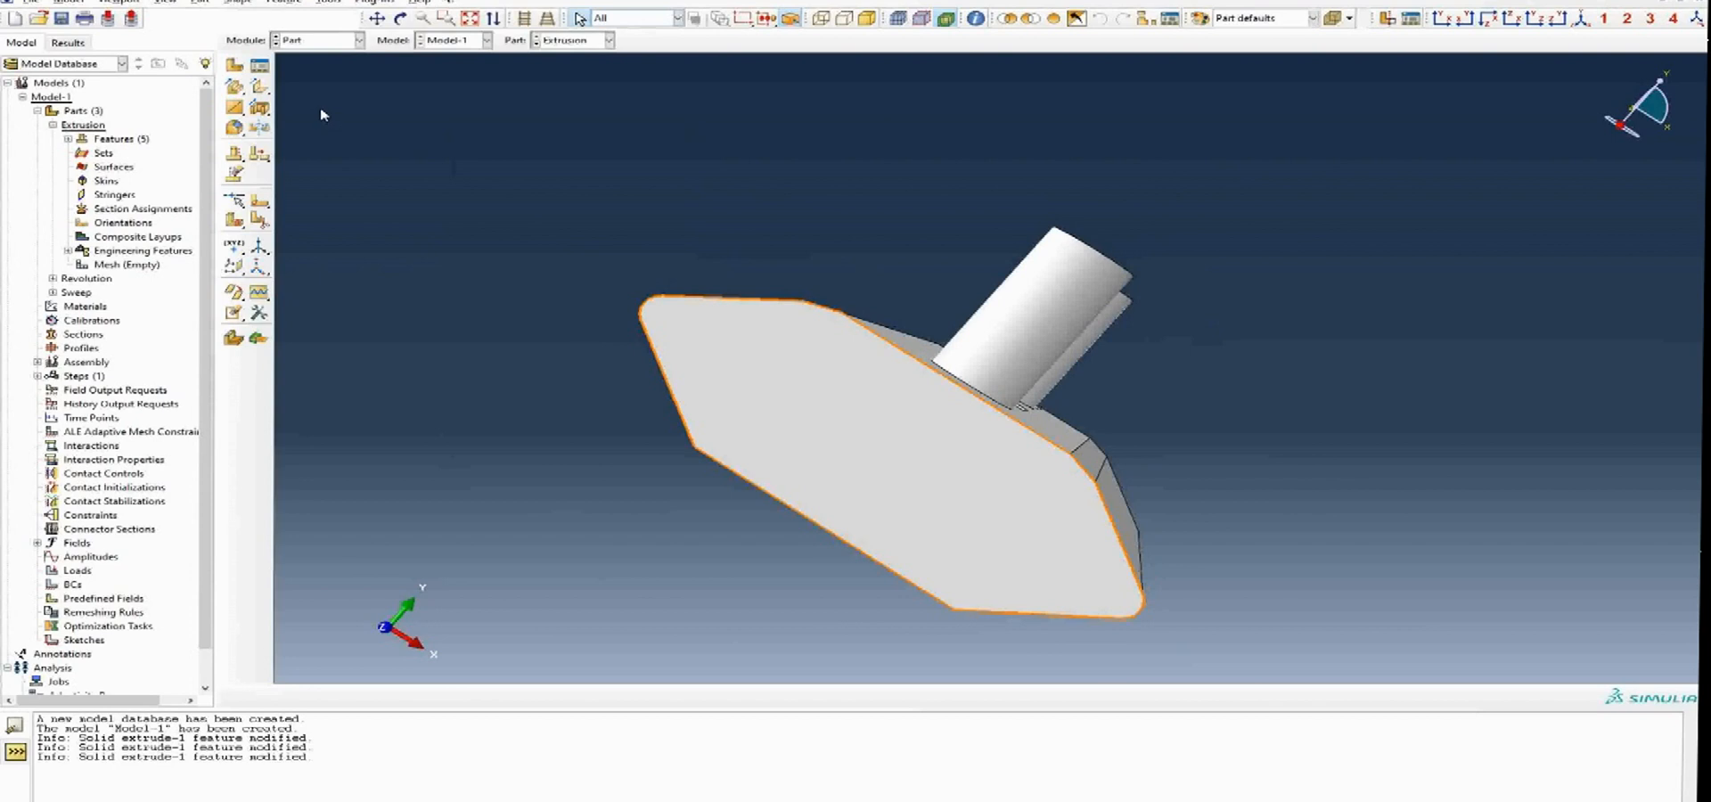
Create a 3D deformable part named Shell extrusion with a shell extrusion base feature and an approximate size of 200.
left_click(234, 65)
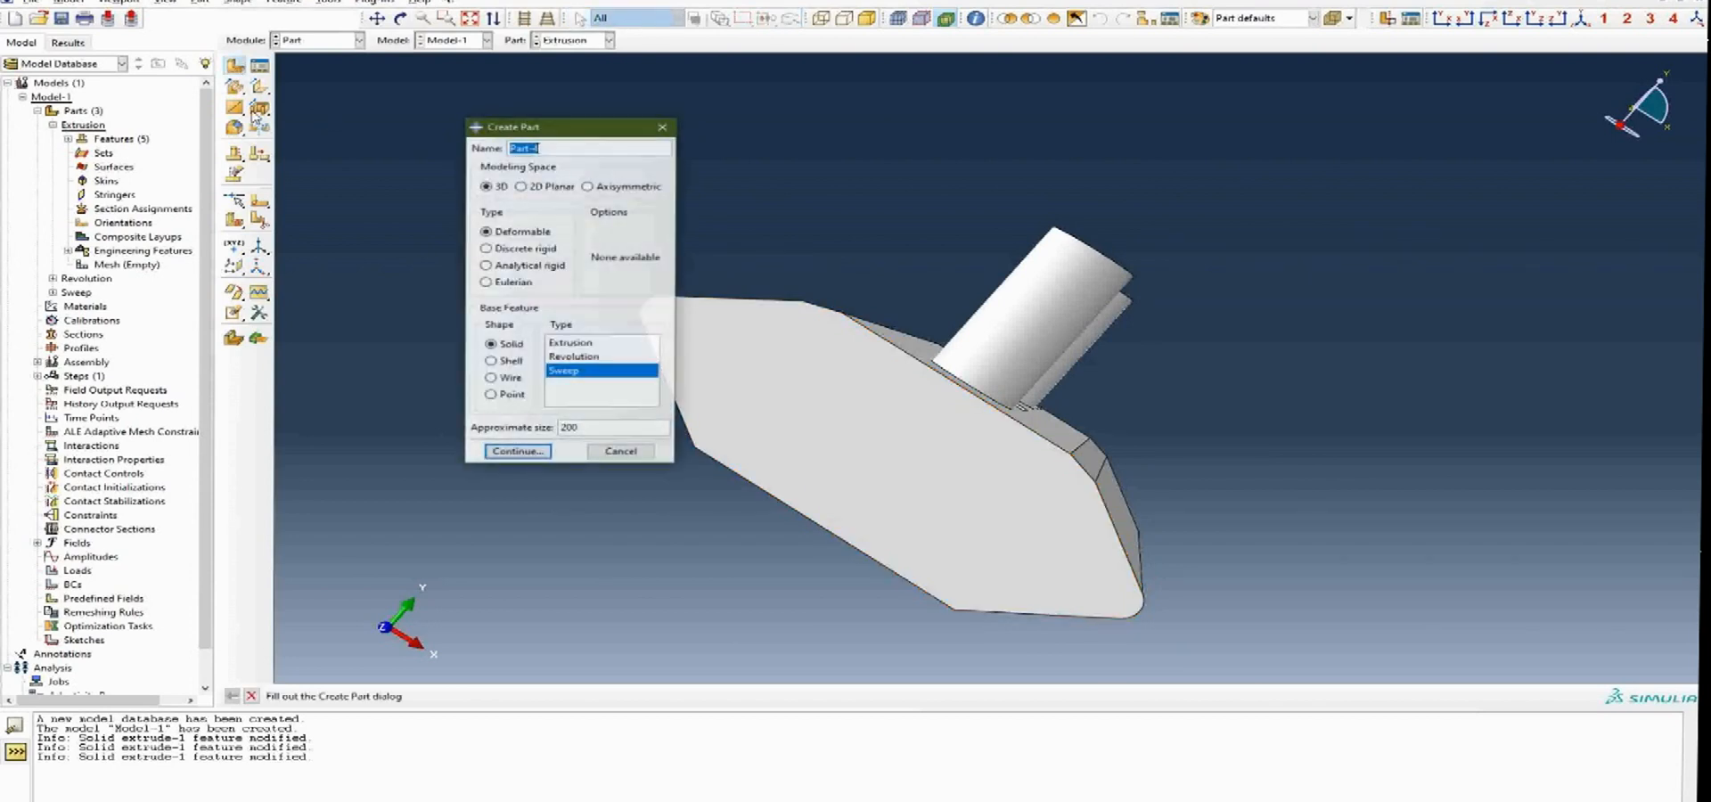
left_click(570, 342)
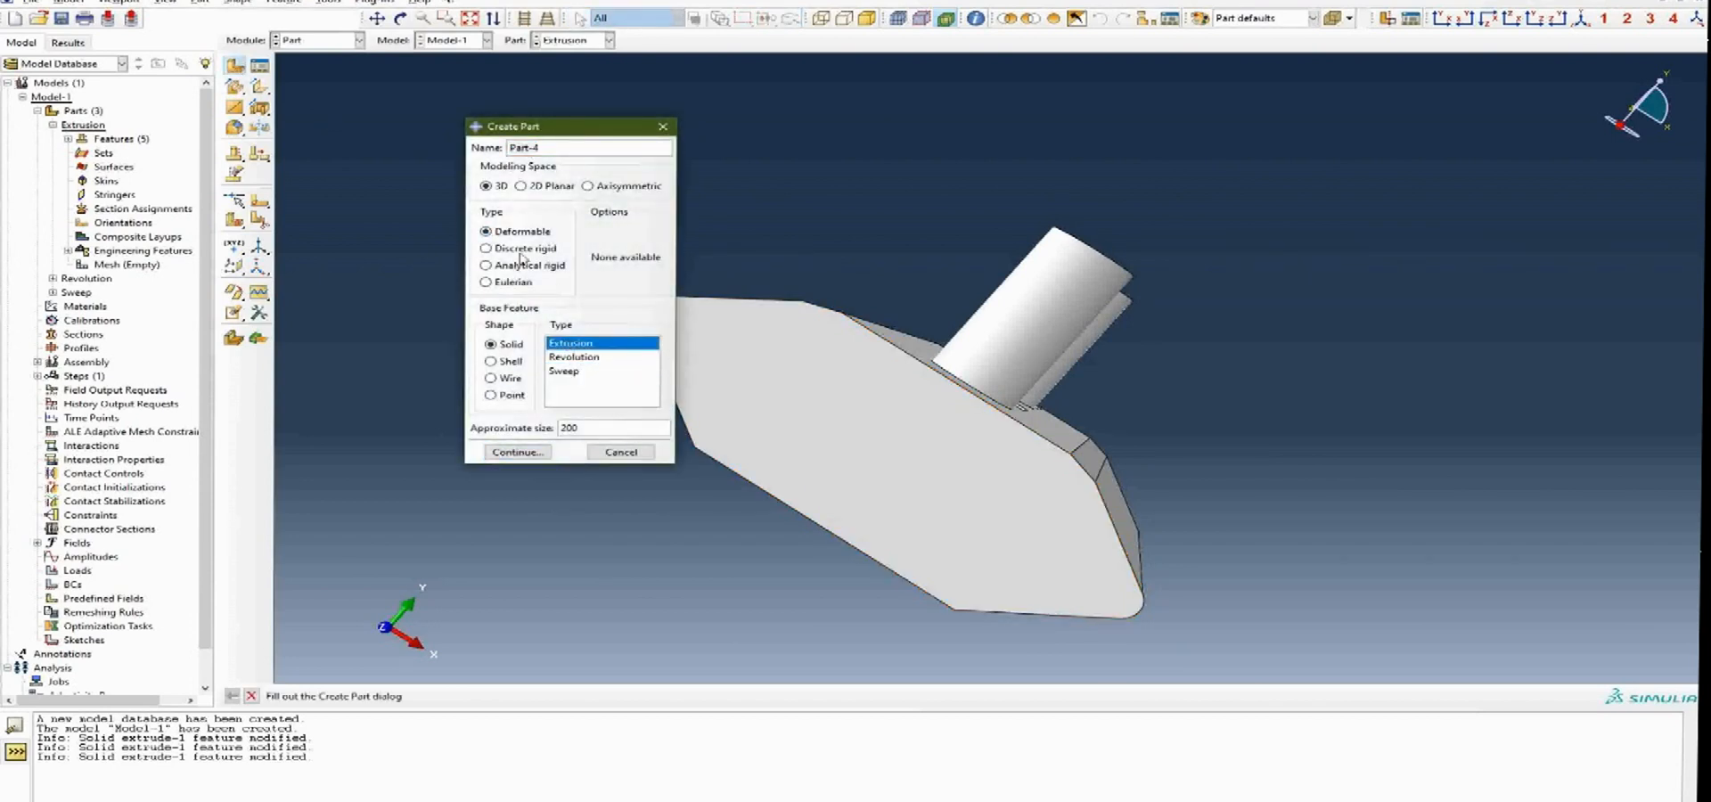
left_click(526, 362)
left_click(562, 355)
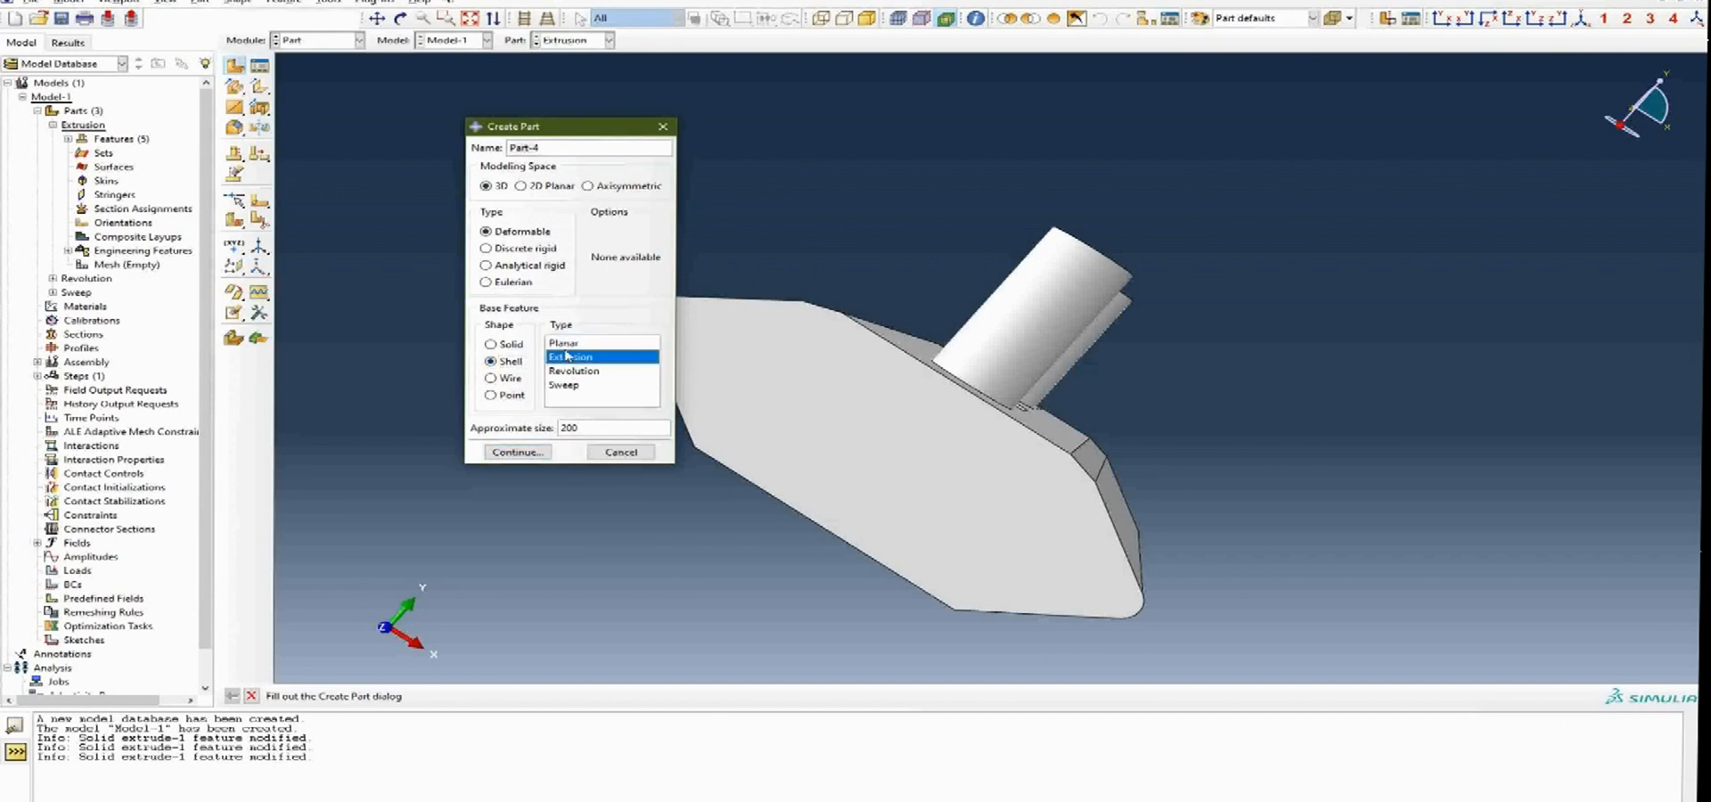
left_click(562, 345)
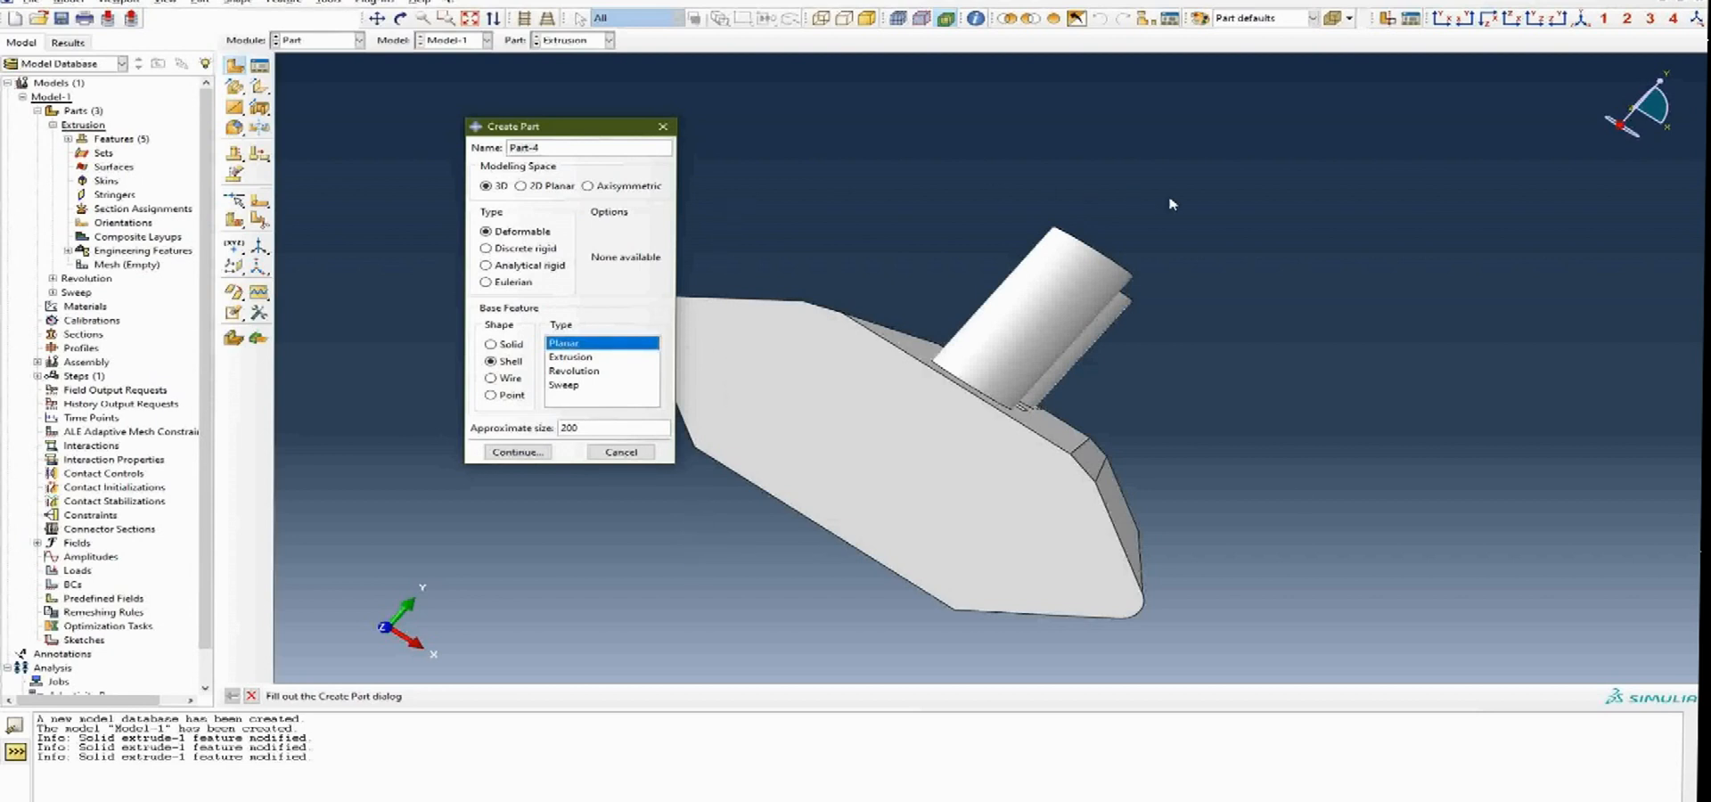
left_click(571, 356)
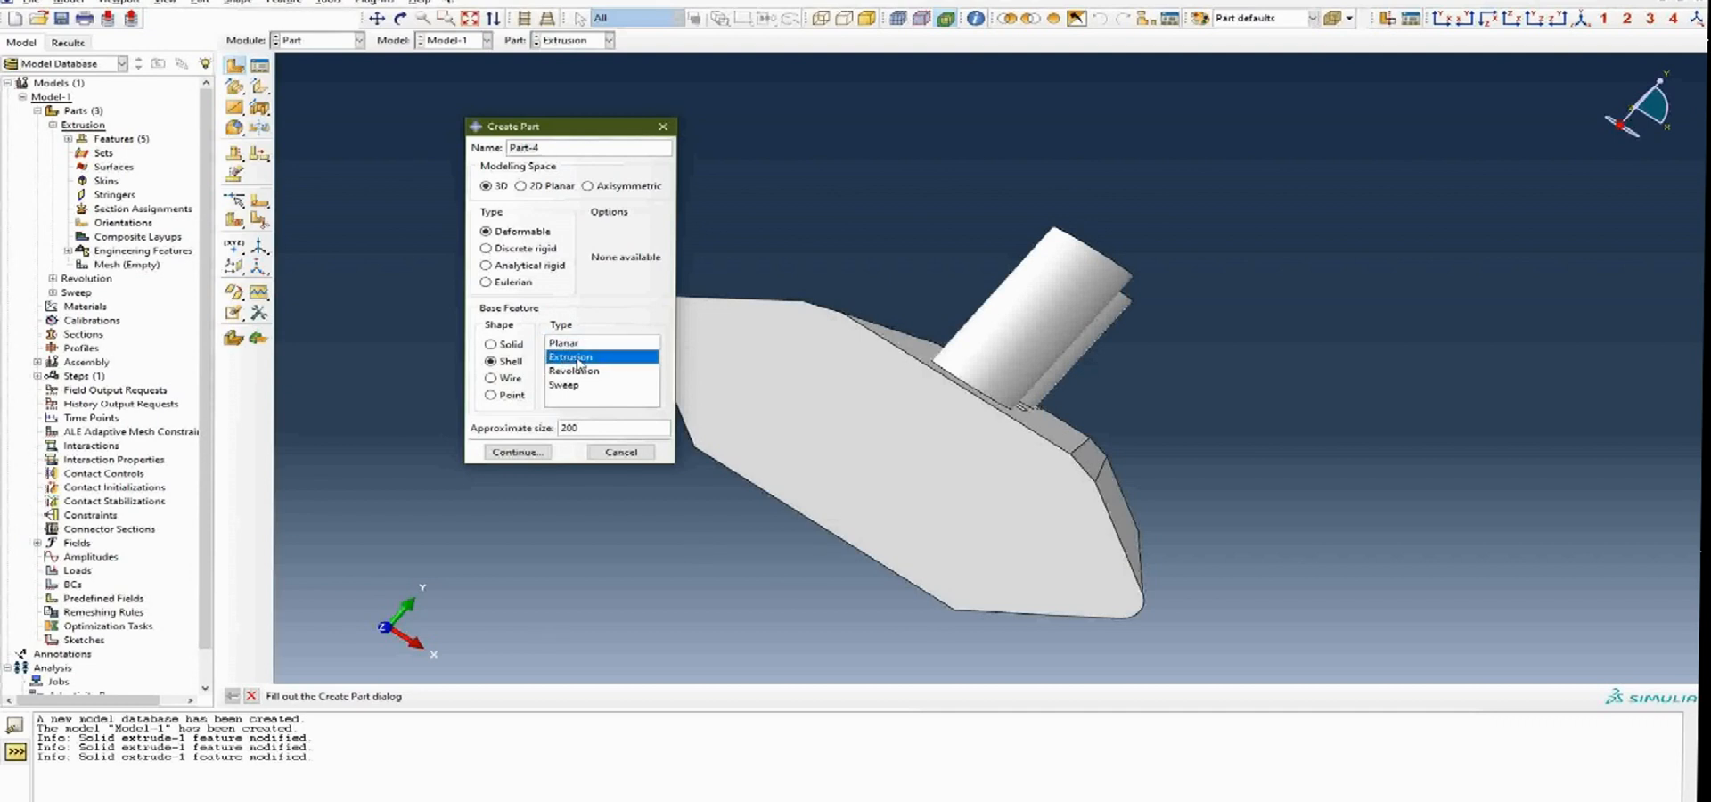
triple_click(546, 146)
type("5")
type("hell e")
type("xtrusion")
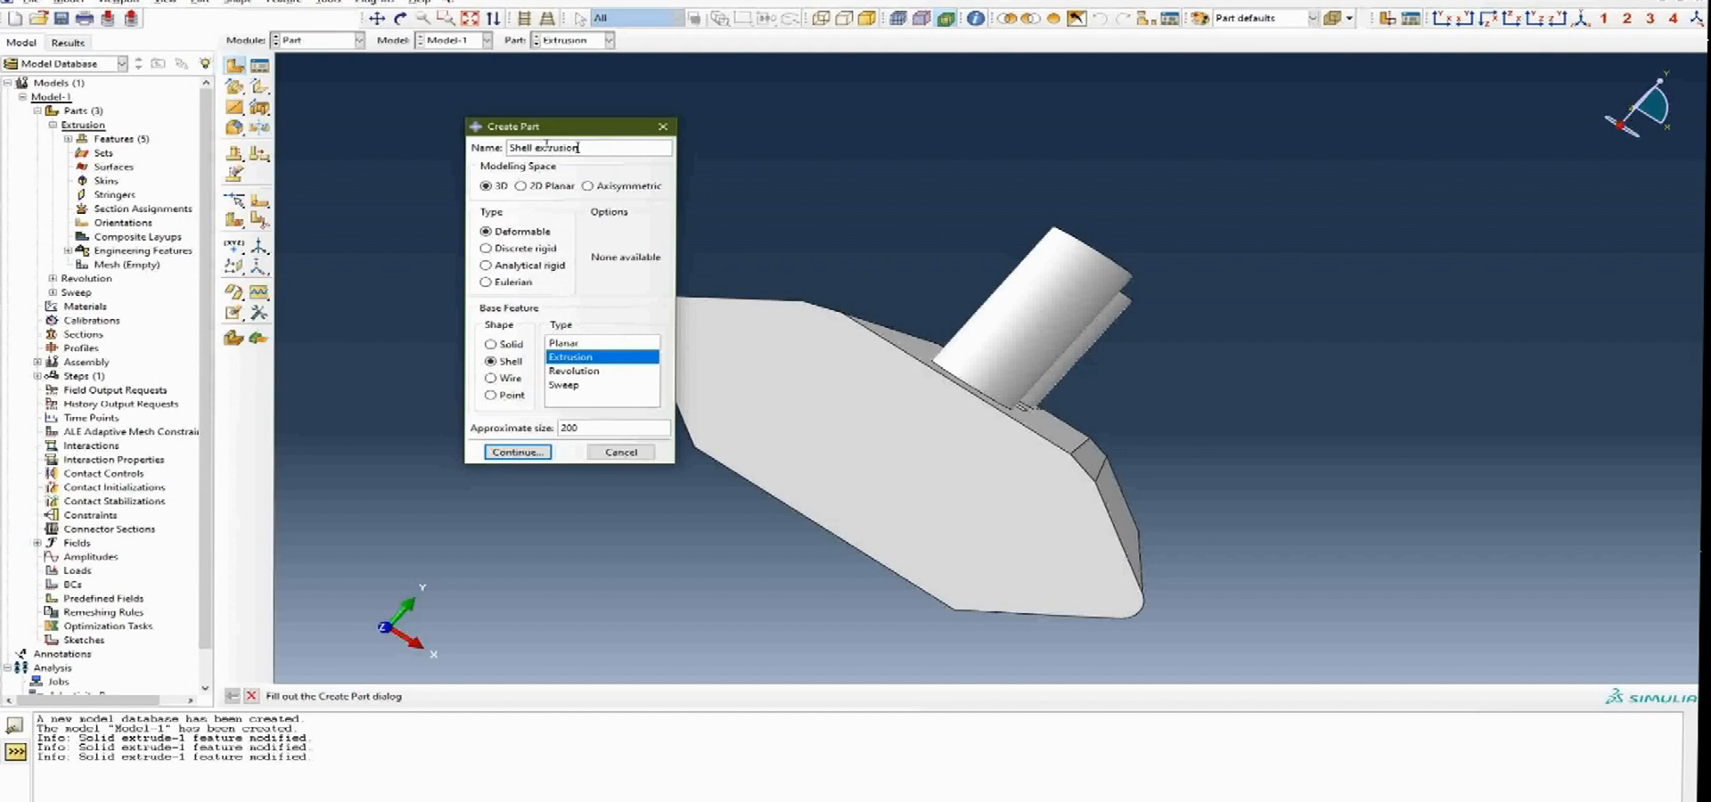
left_click(501, 454)
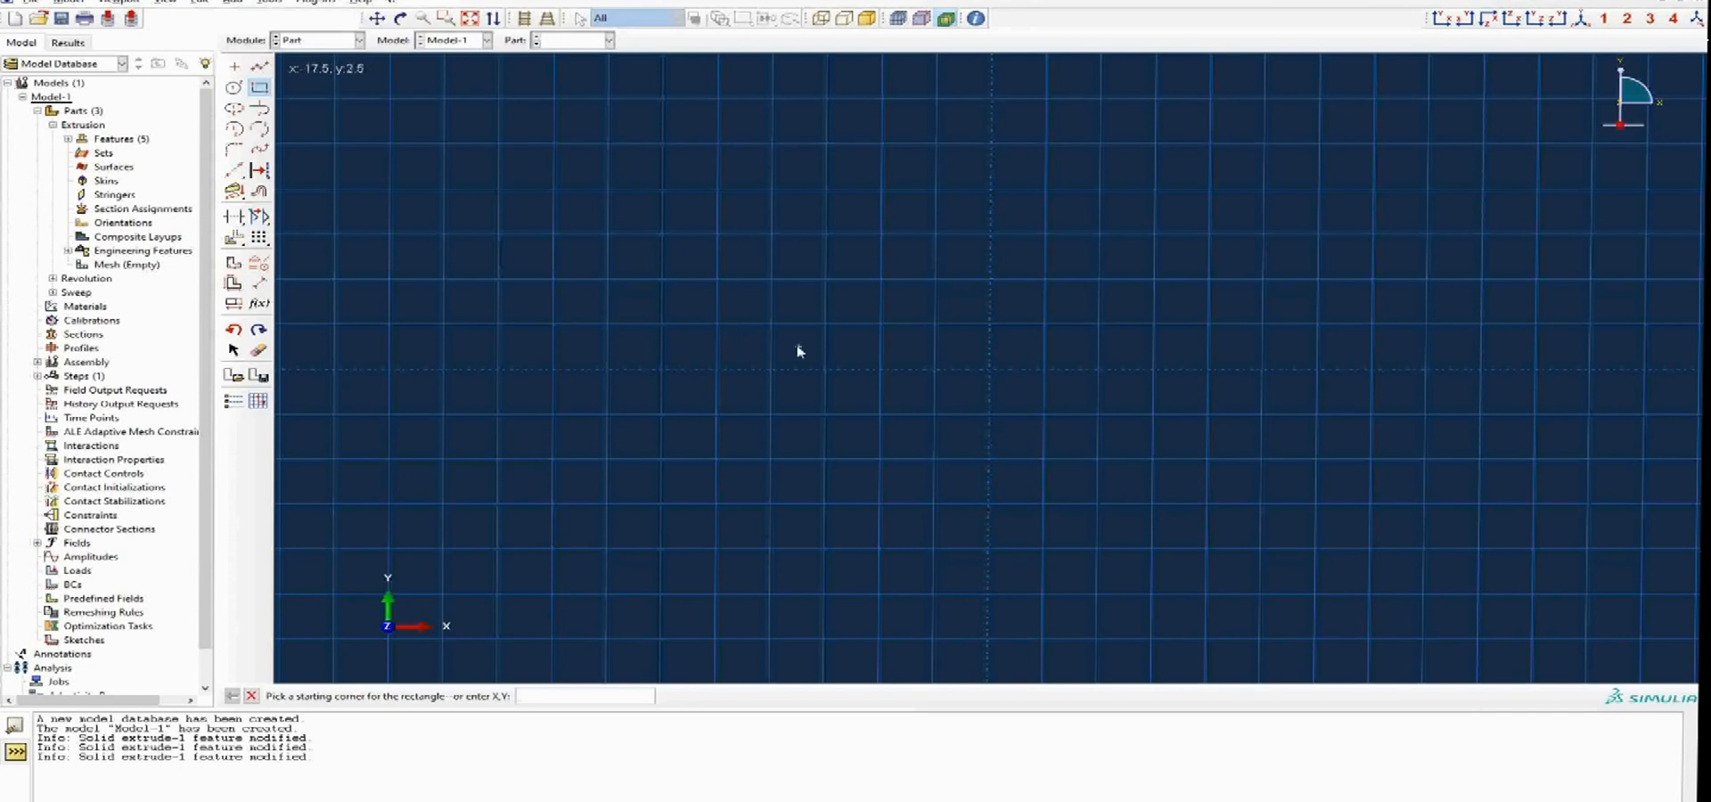
Sketch a wide rectangle enclosing the origin as the shell profile and finish the sketch.
left_click(713, 238)
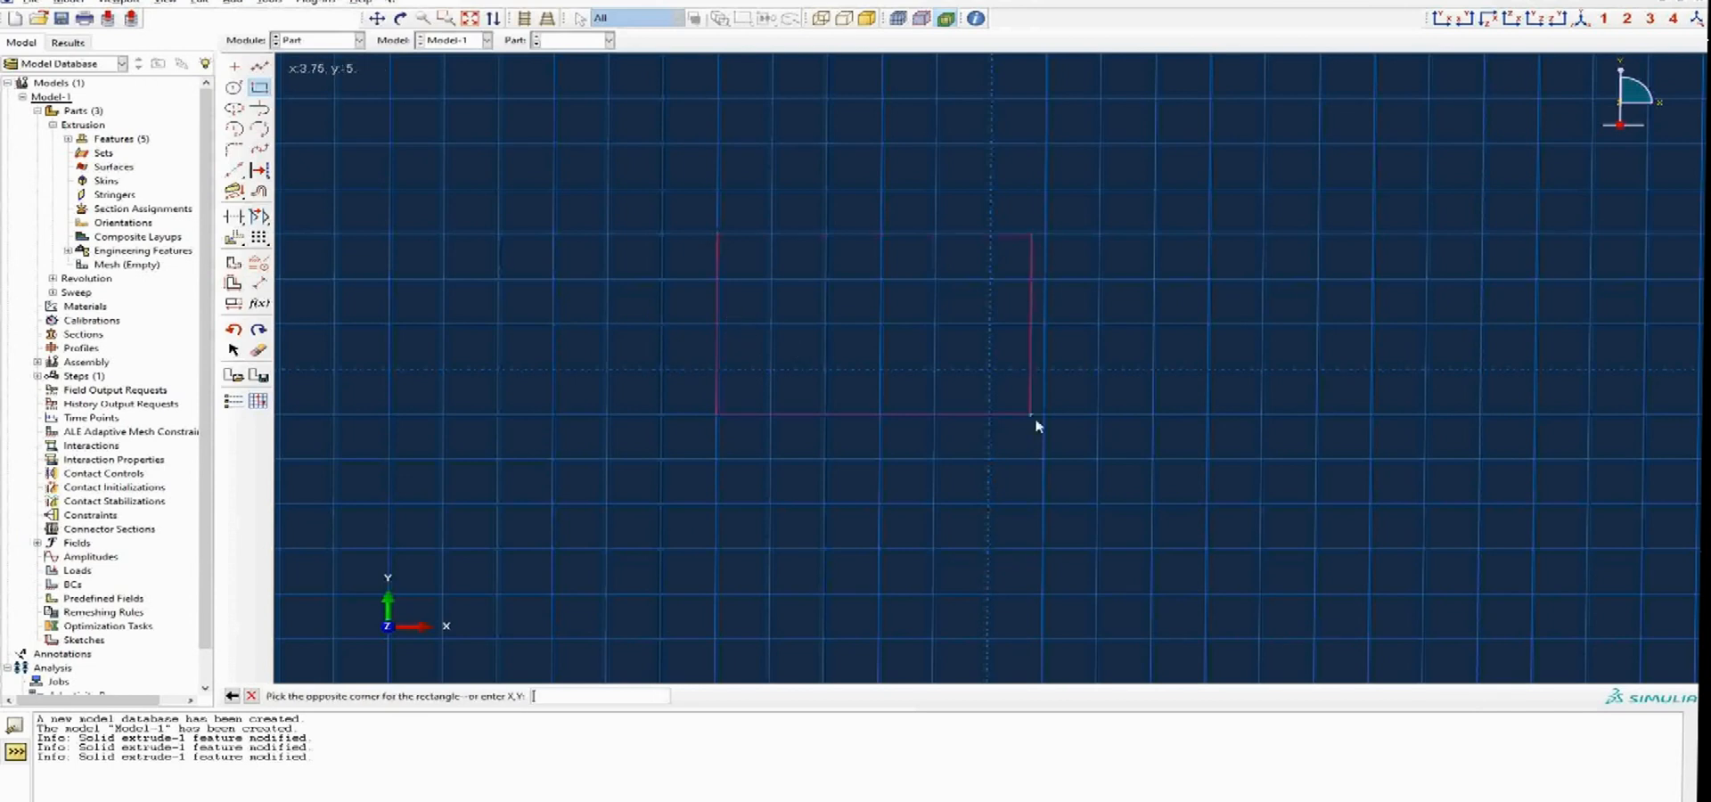
left_click(1218, 458)
left_click(260, 283)
left_click(250, 696)
left_click(478, 696)
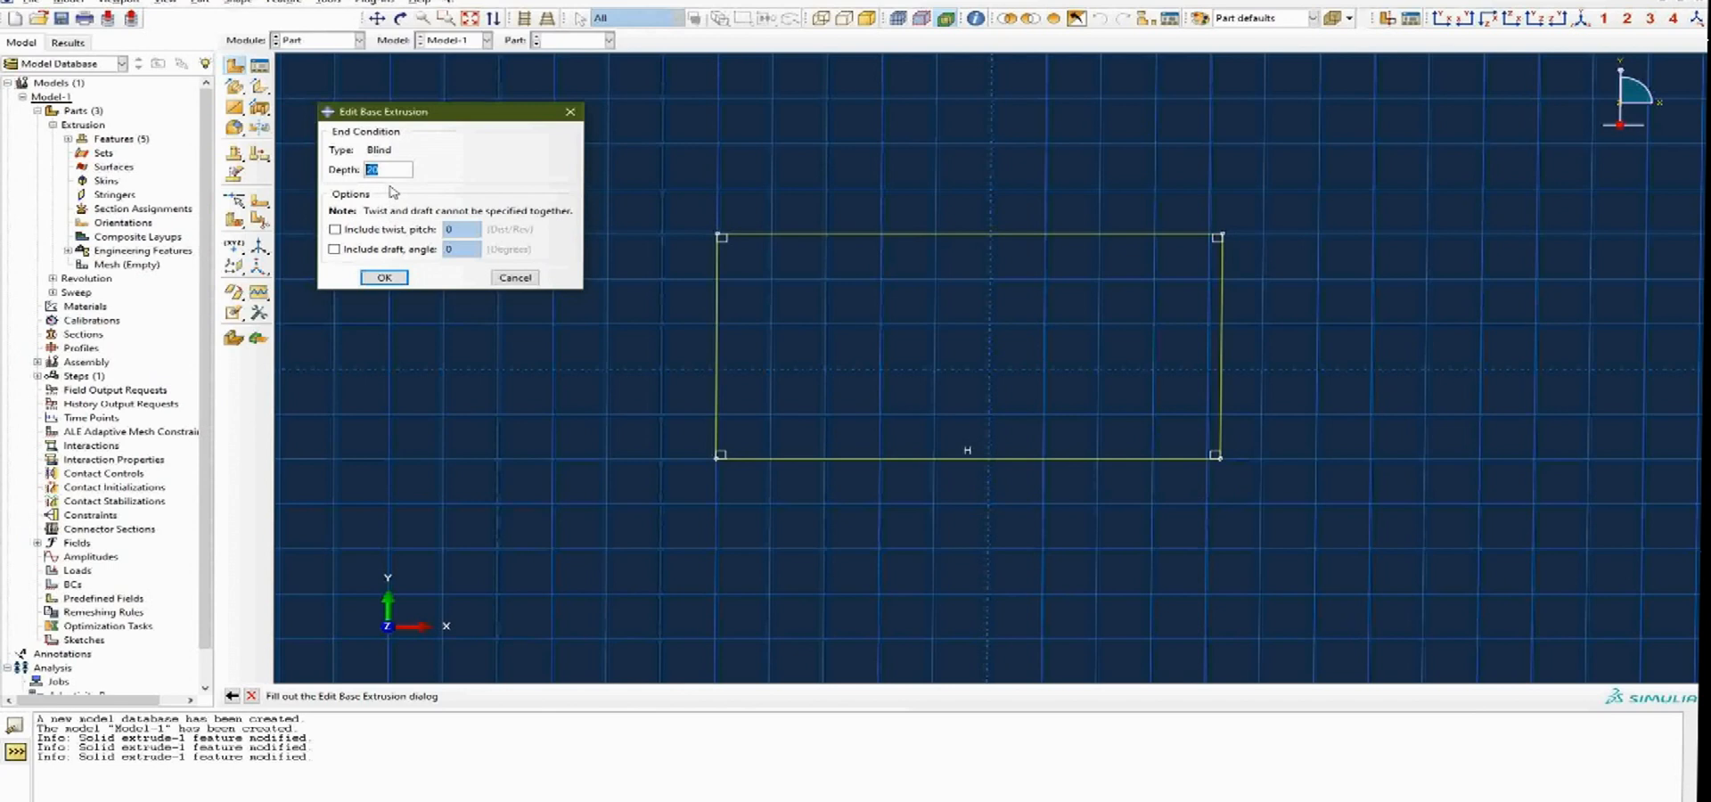
Extrude the rectangular shell profile to a blind depth of 20 without twist or draft, and inspect the open box.
left_click(384, 277)
left_click_drag(589, 441, 889, 421, "ctrl+alt")
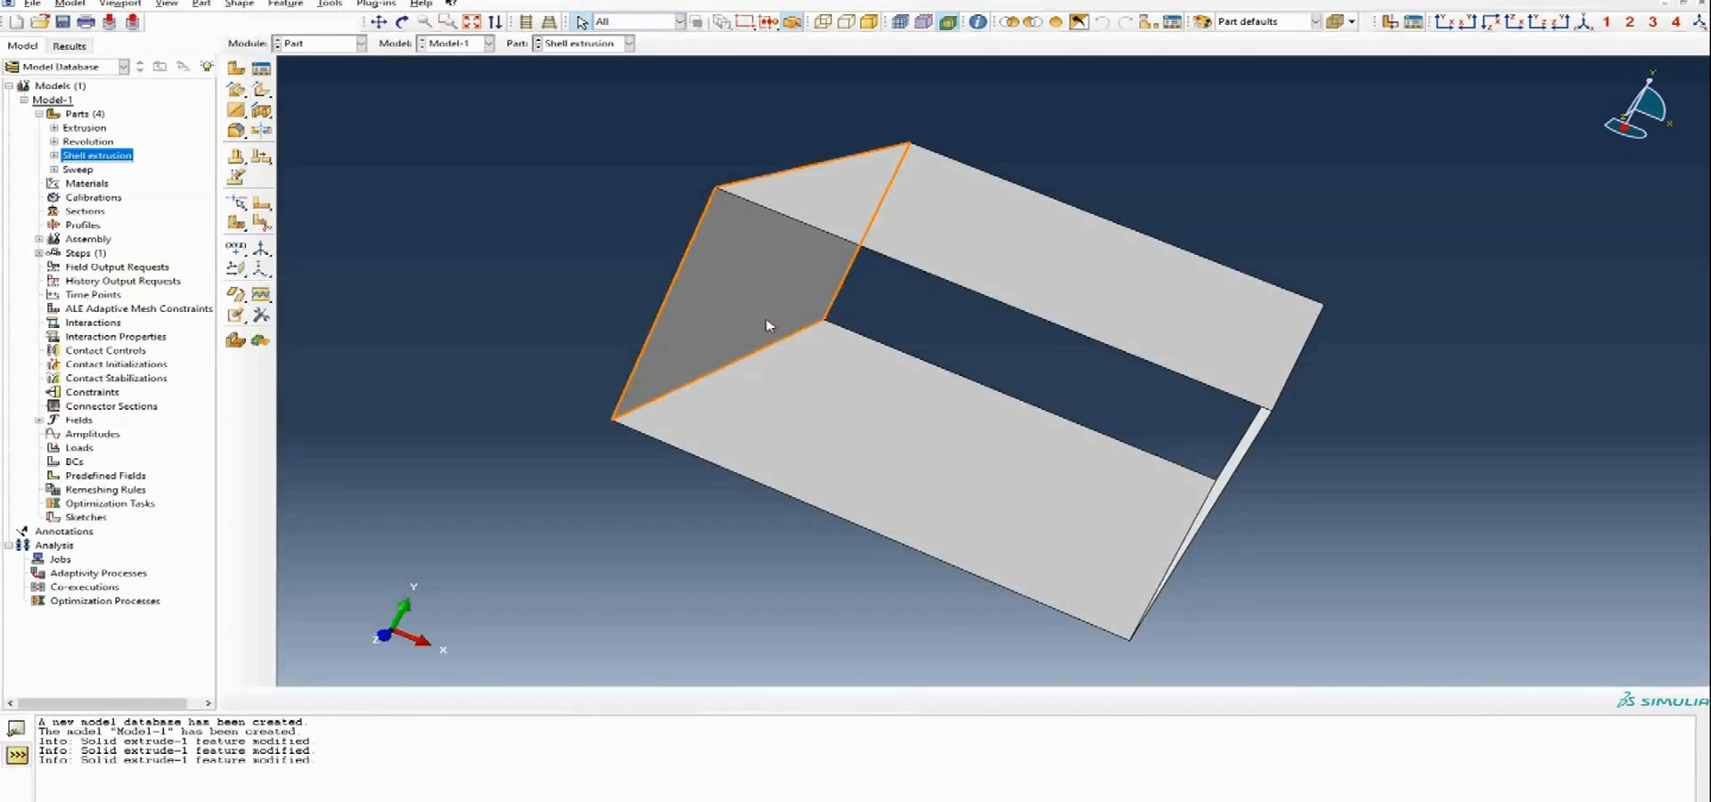
left_click(480, 242)
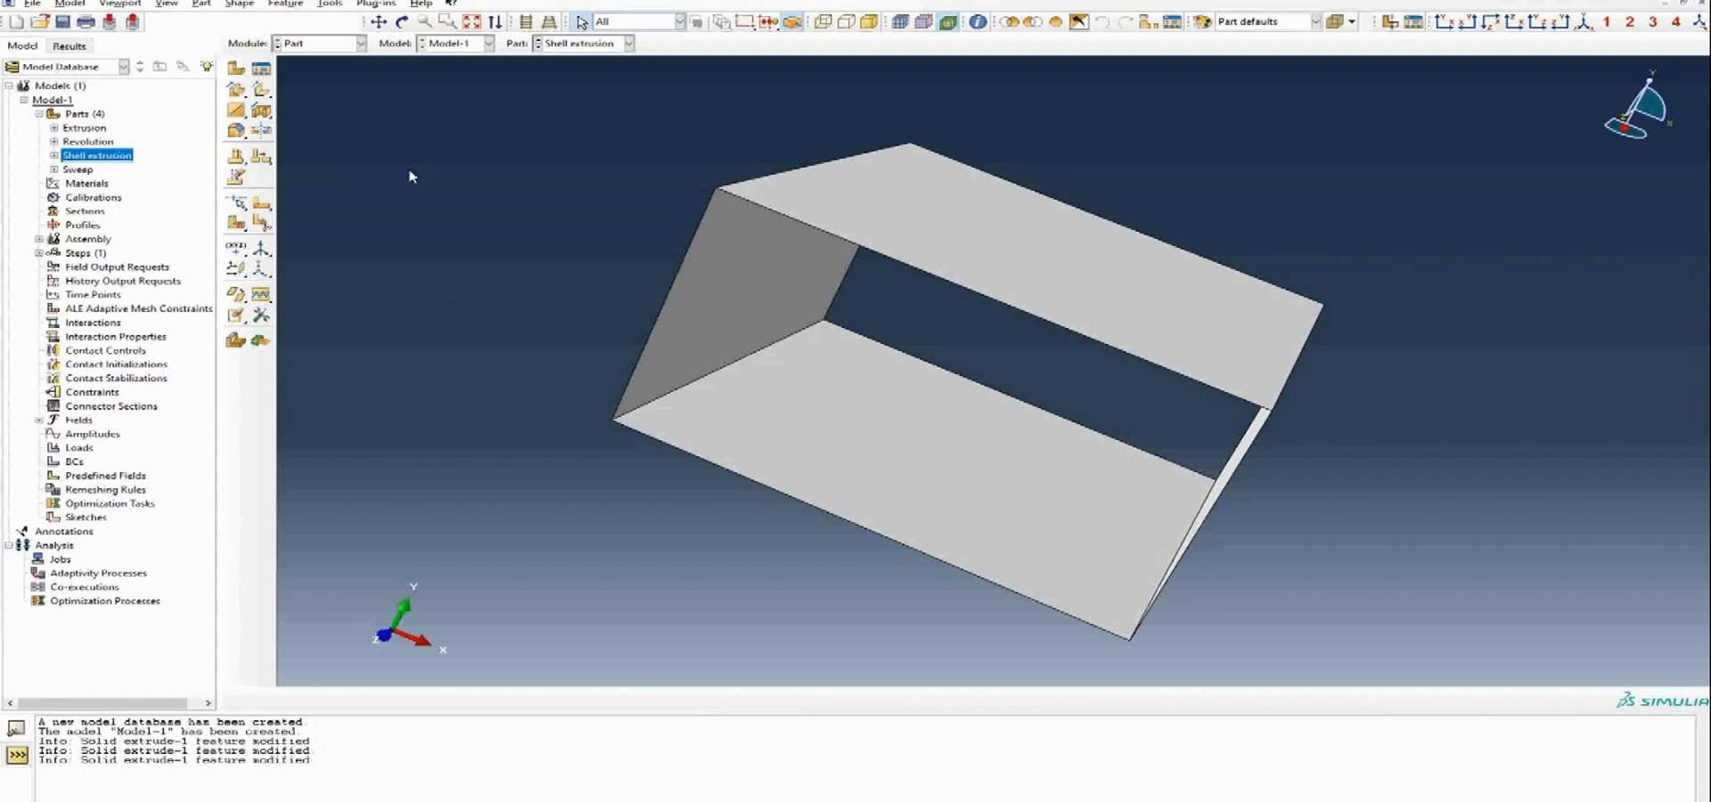
Import the crankshaft part from the IGES file 3.Crankshaft.IGS in the Tutorial directory and inspect it lengthwise from the side.
right_click(75, 116)
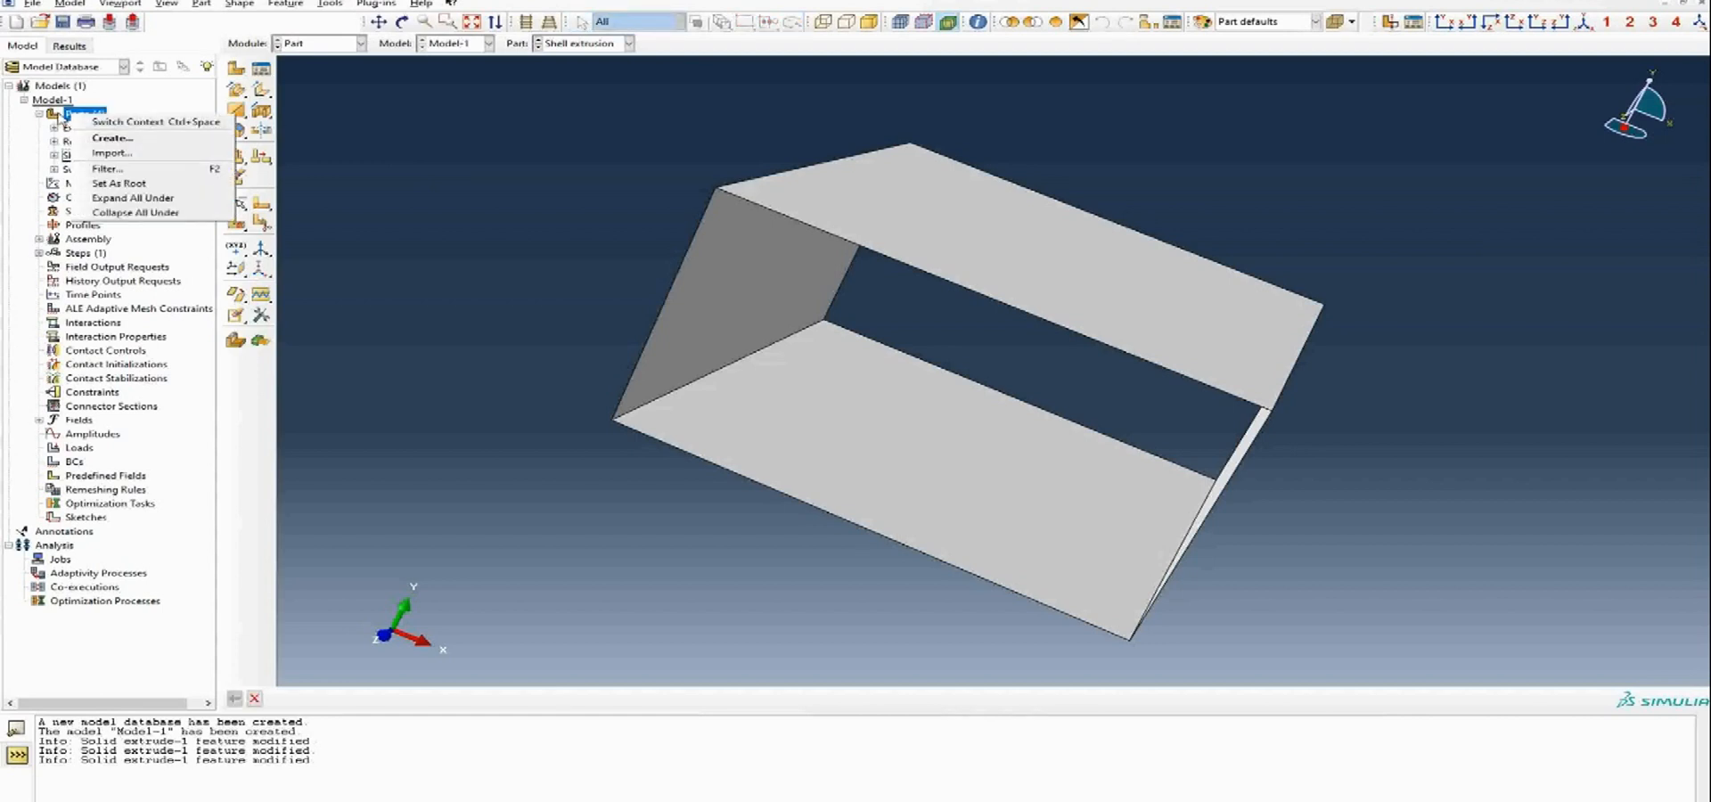
left_click(111, 152)
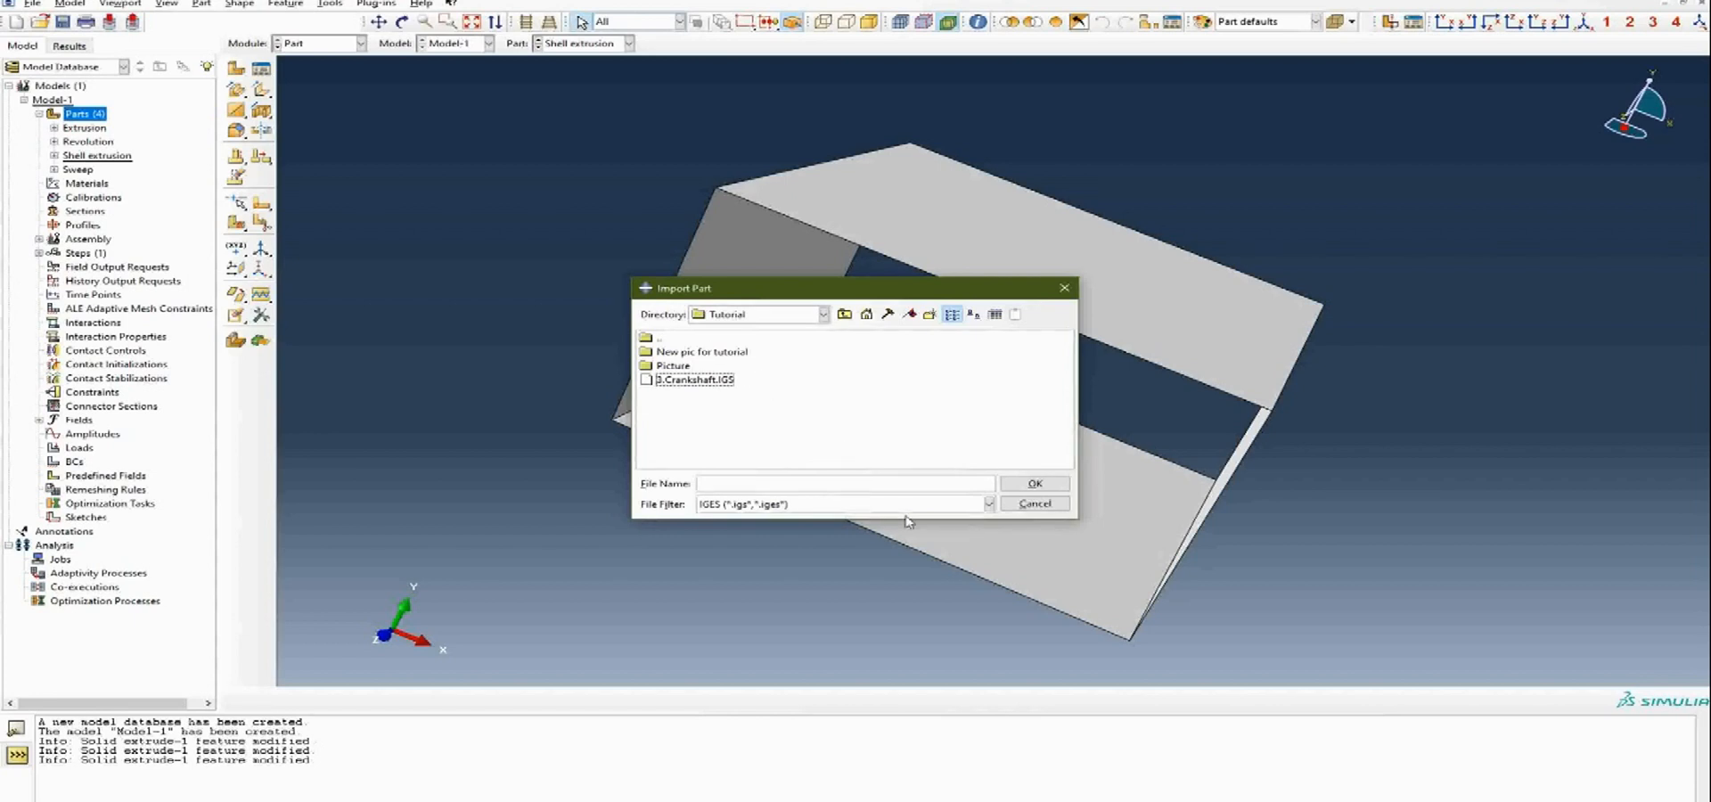
left_click(988, 505)
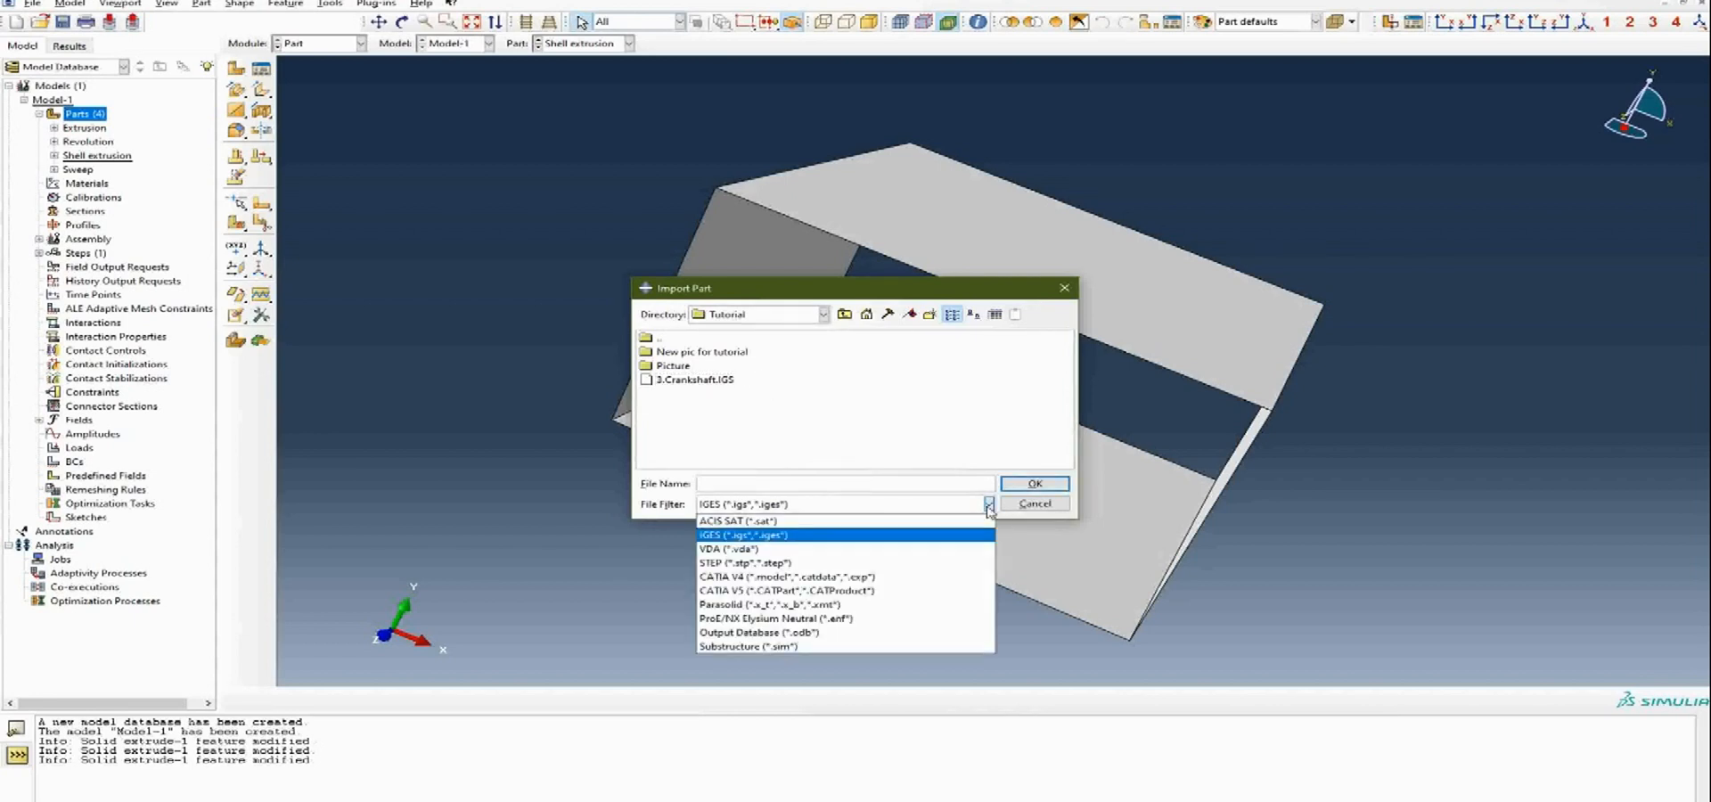
left_click(759, 538)
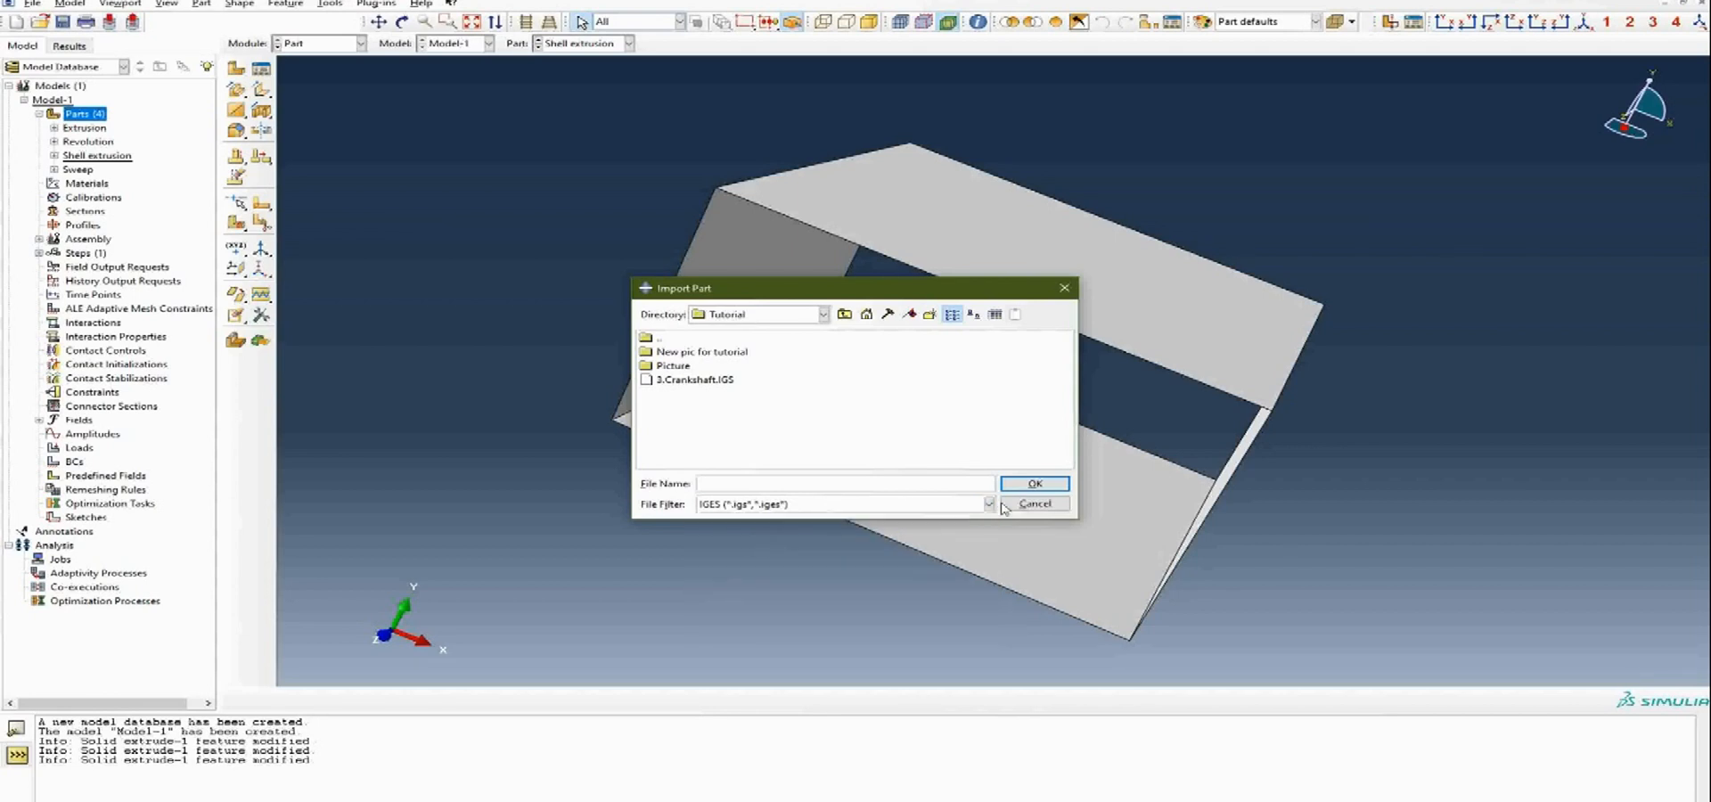
left_click(682, 381)
left_click(1032, 484)
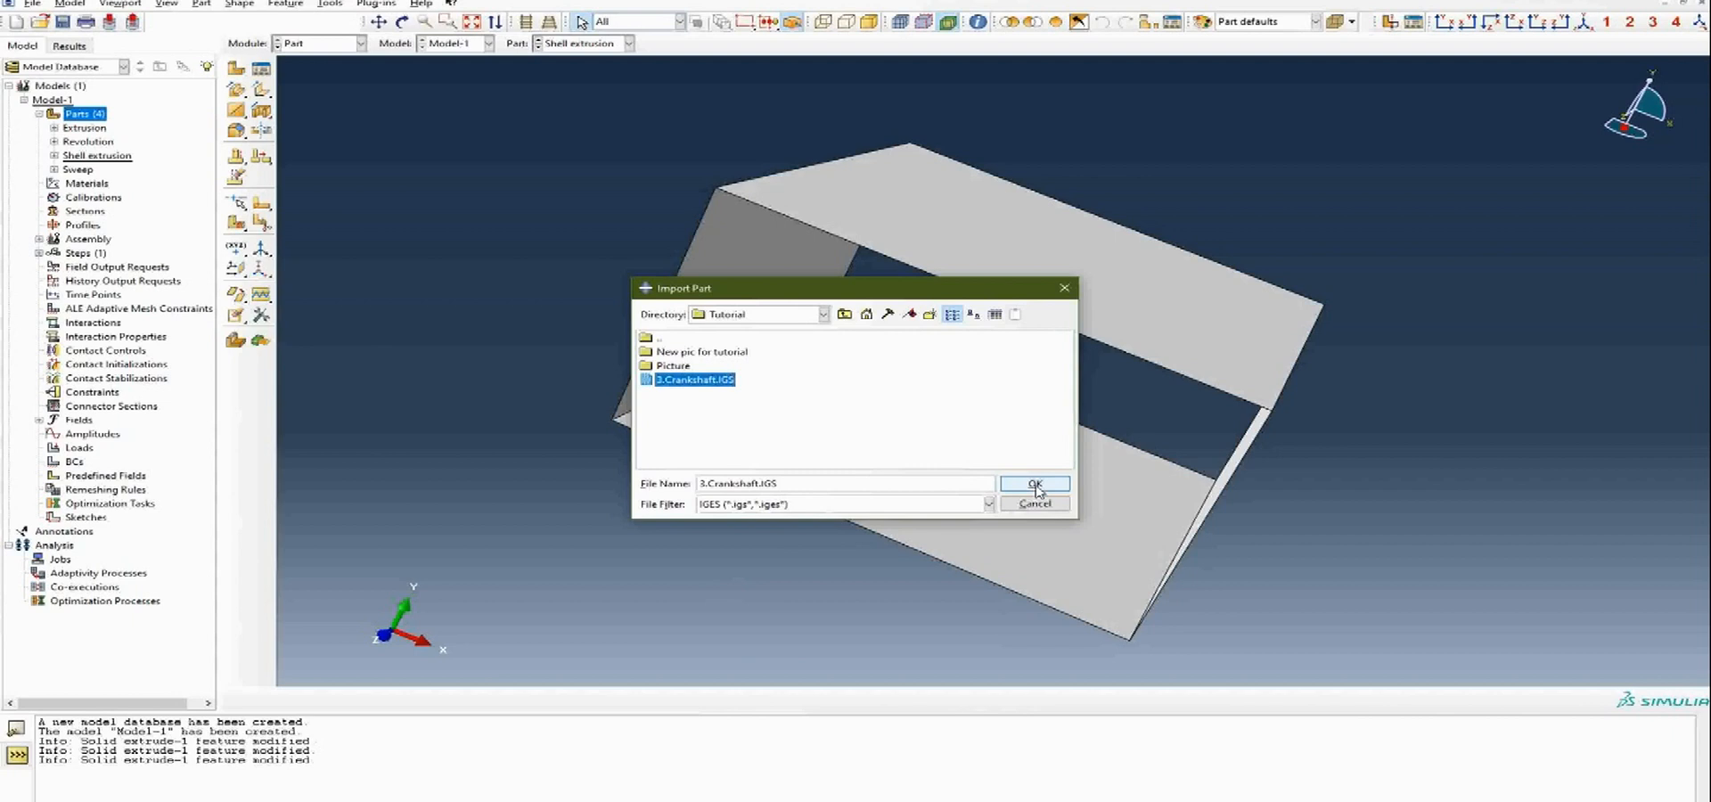
left_click(531, 269)
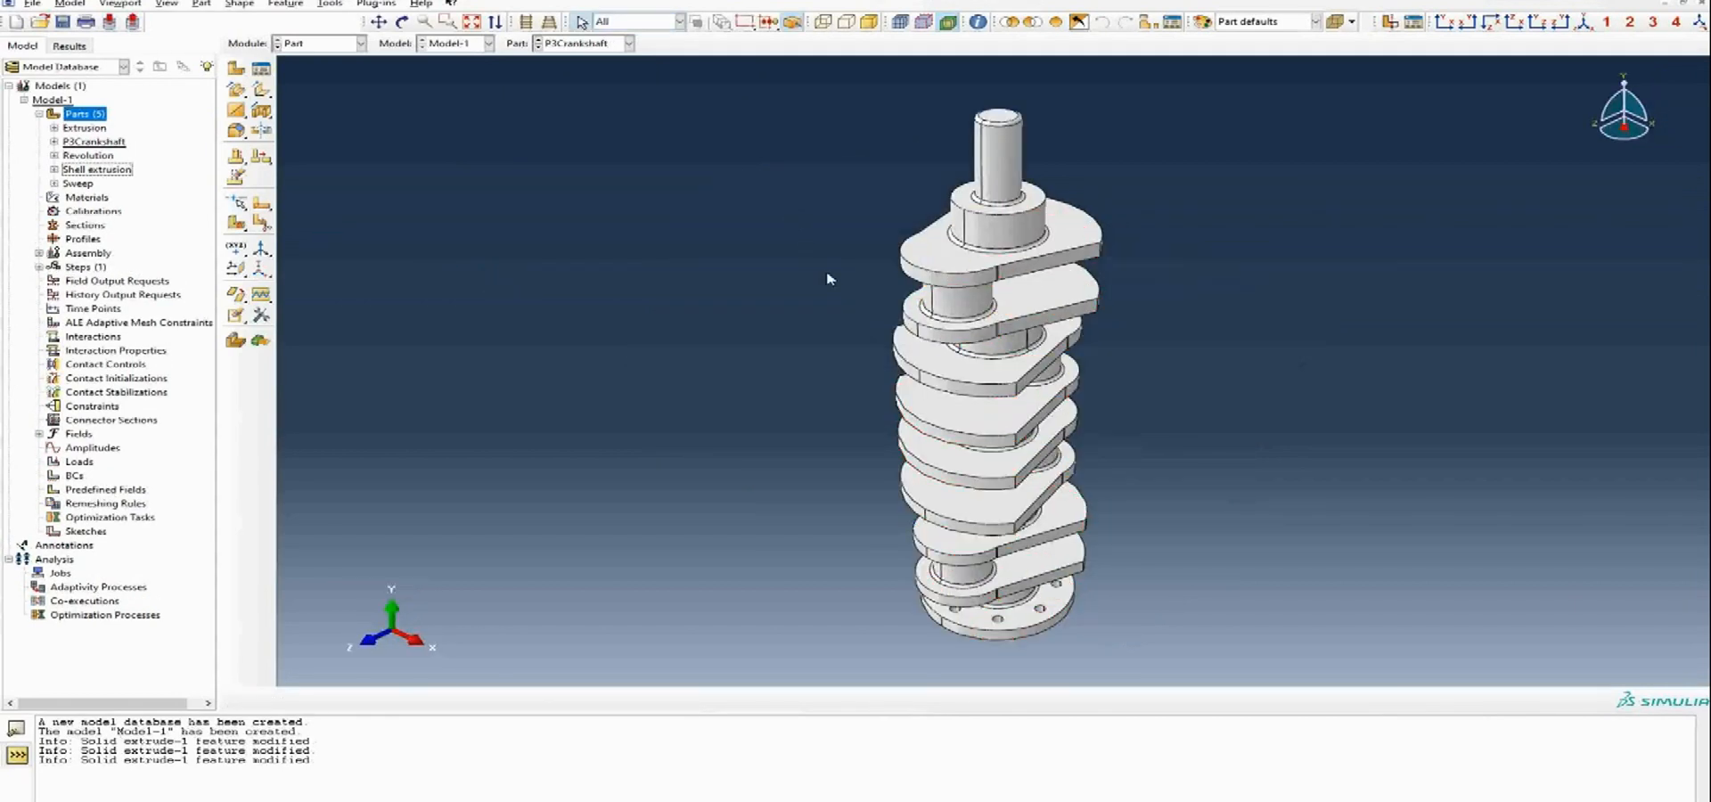
left_click_drag(844, 294, 731, 526, "ctrl+alt")
left_click_drag(1244, 395, 1203, 397, "ctrl+alt")
left_click_drag(903, 389, 814, 413, "ctrl+alt")
mouse_move(958, 413)
left_mouse_down("ctrl+alt")
mouse_move(773, 397)
mouse_move(1125, 448)
mouse_move(980, 419)
left_mouse_up("ctrl+alt")
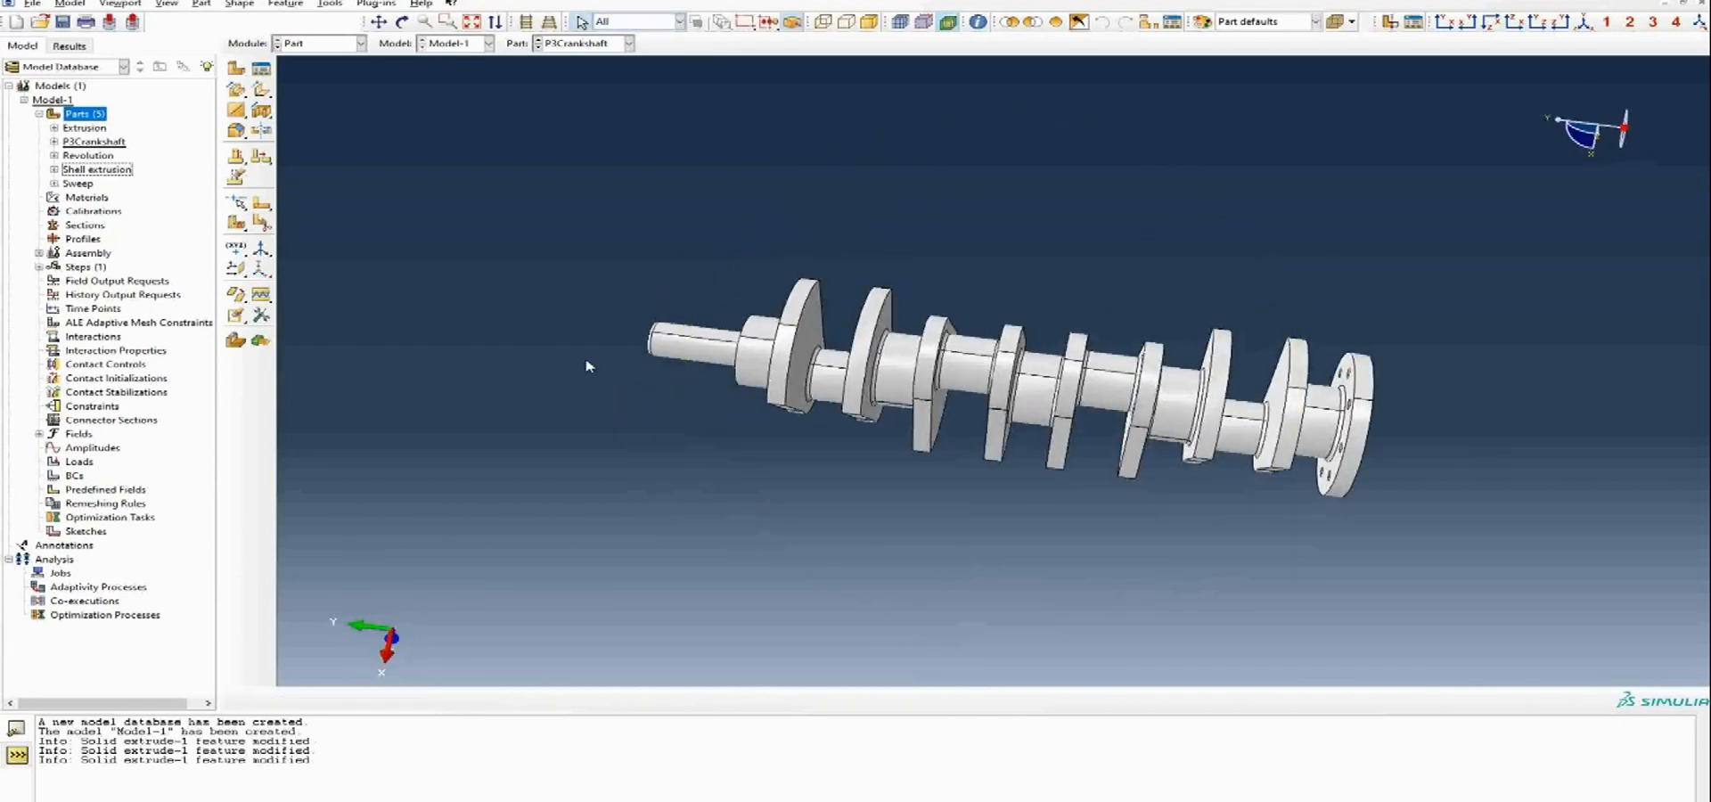